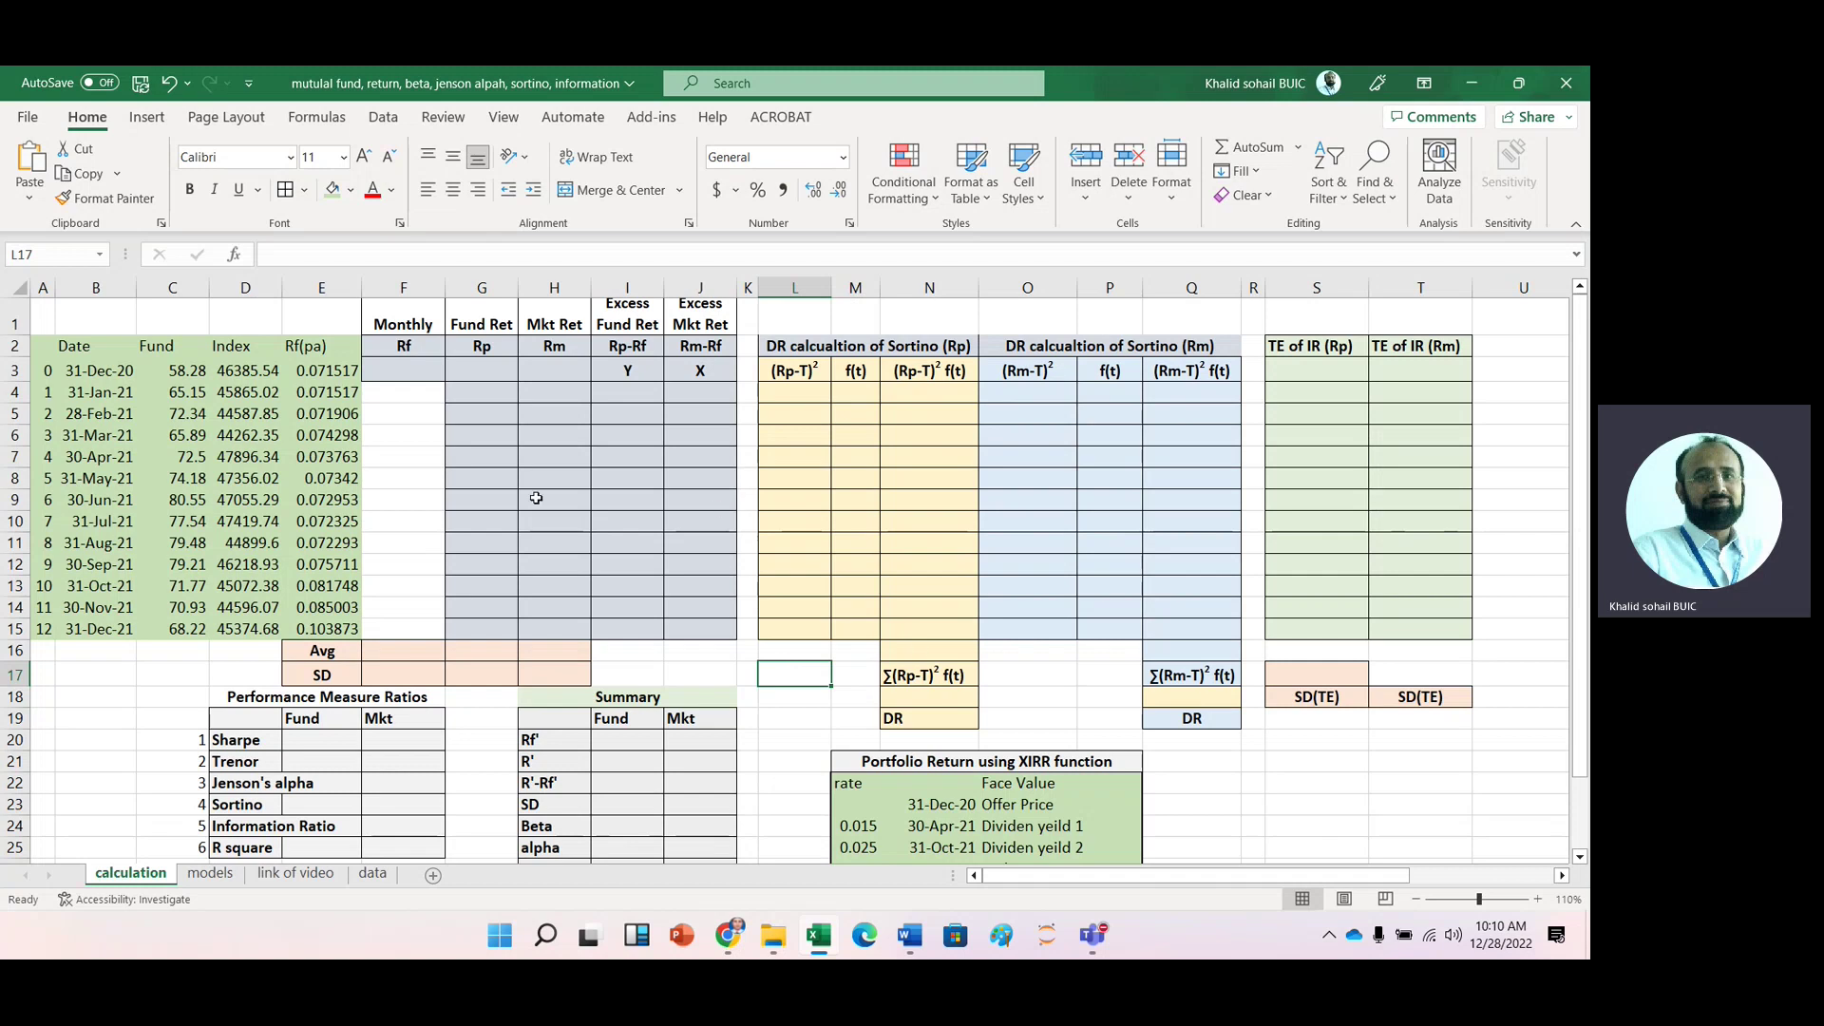
Step: Enter =E4/12 in F4 for January's monthly risk-free rate, 0.0059597
click(413, 416)
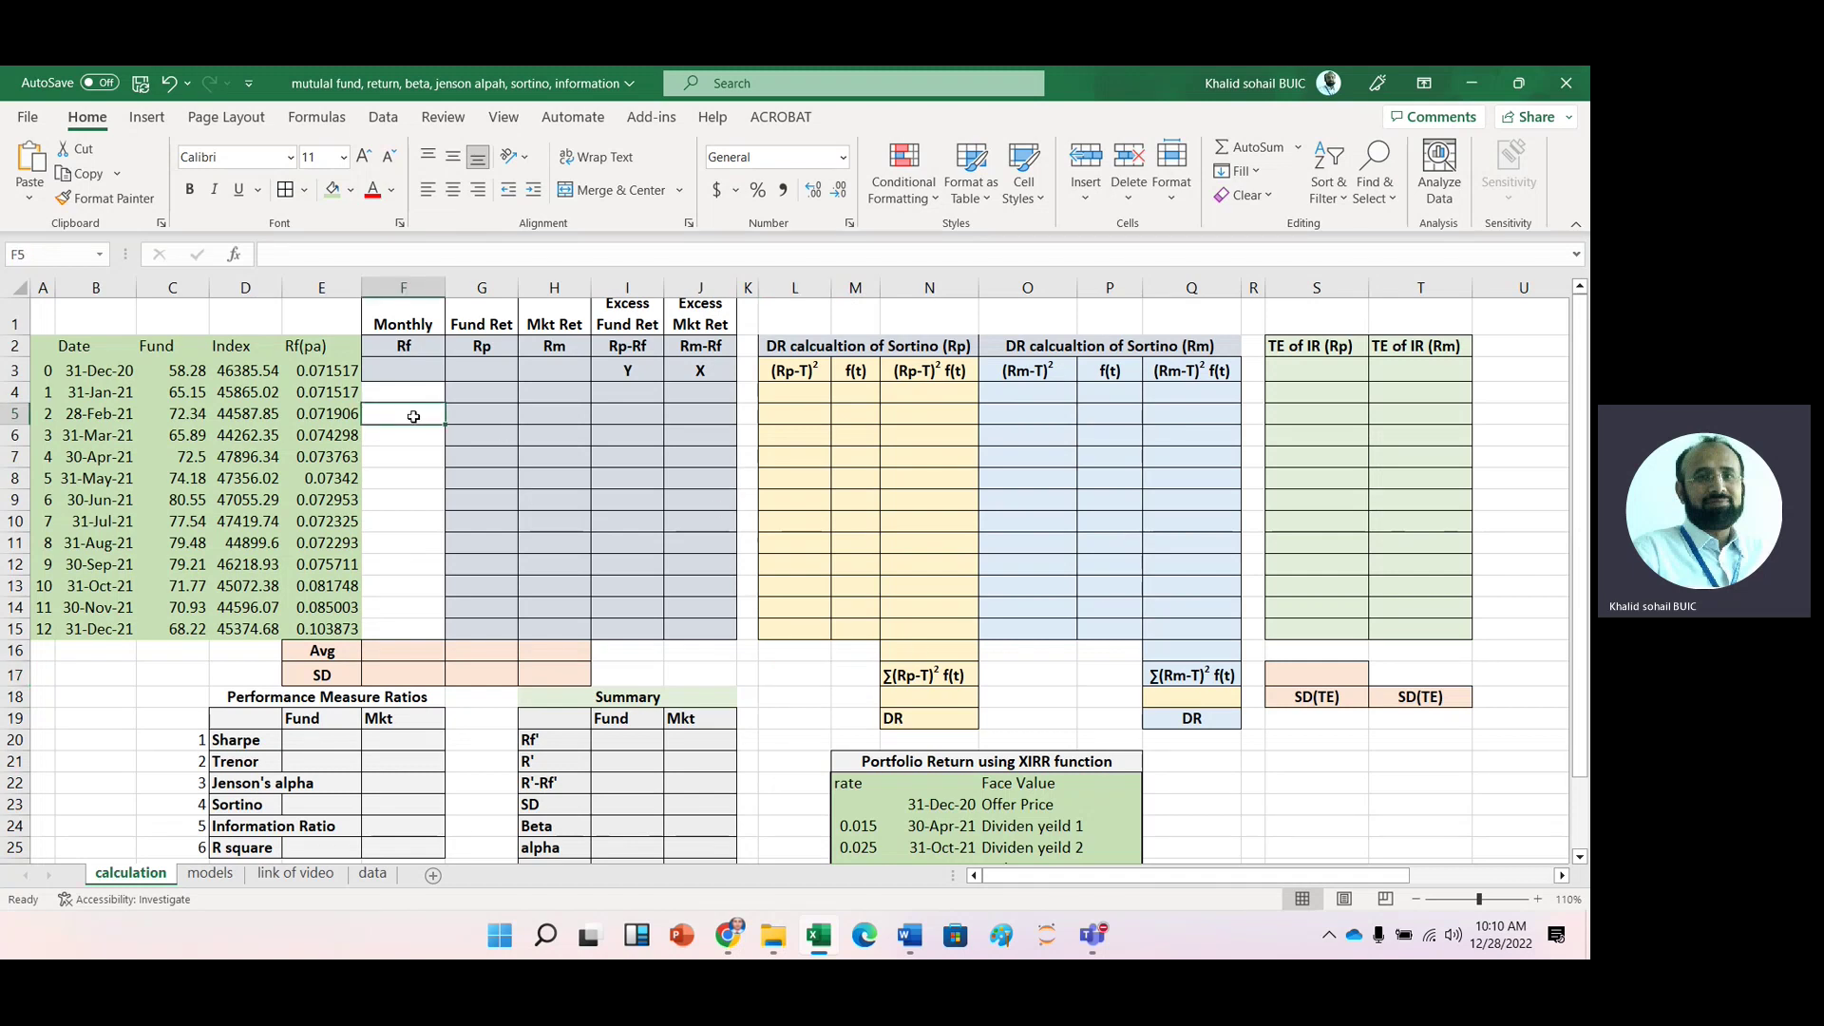
click(415, 393)
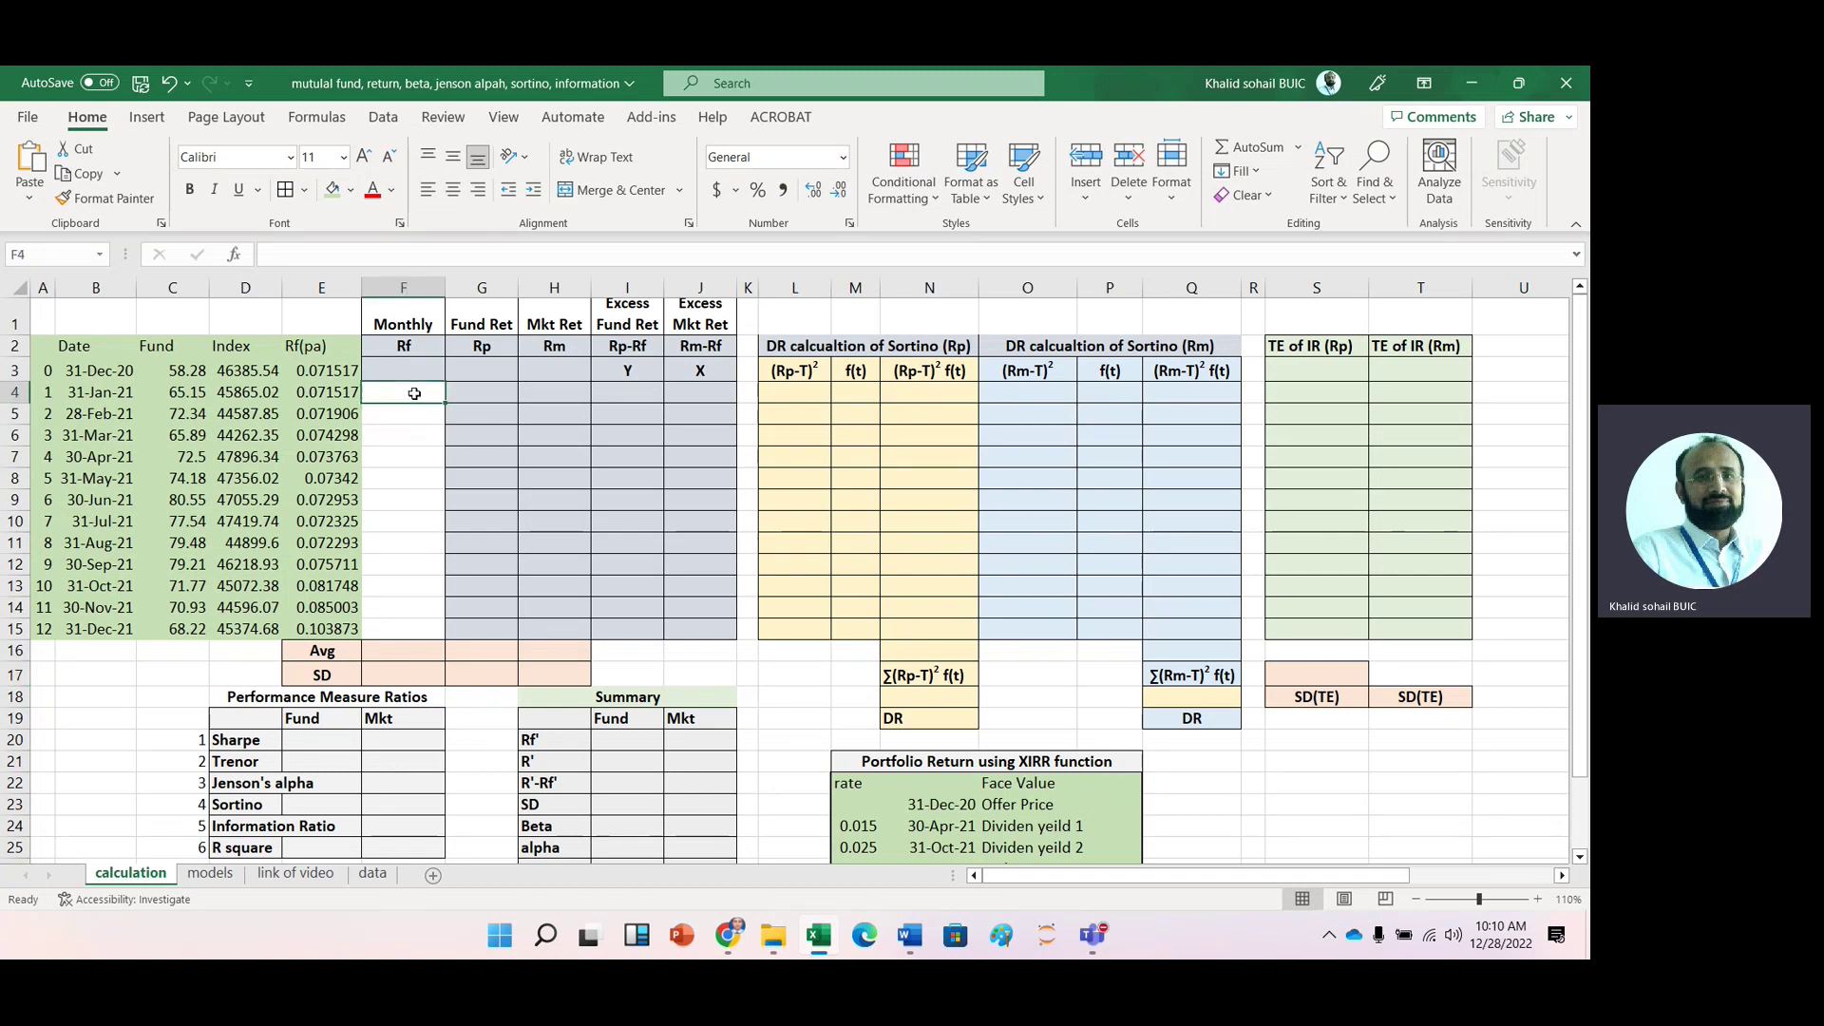
text(=)
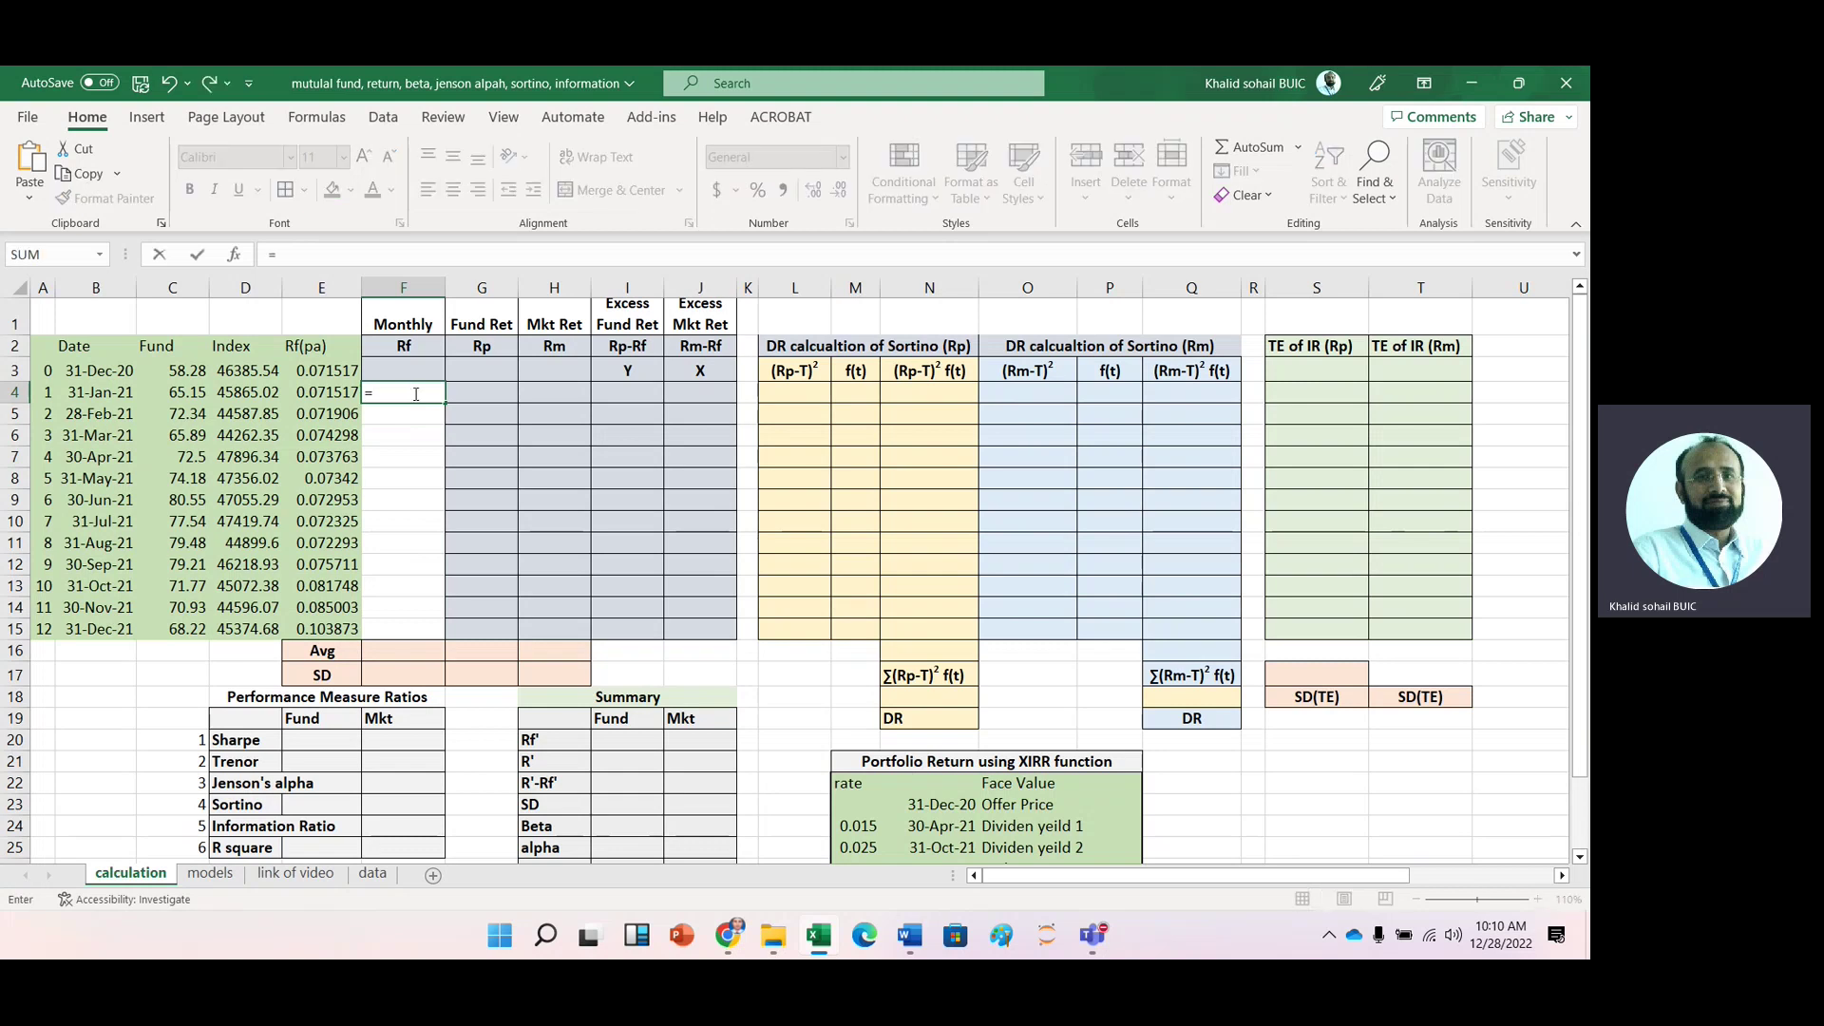
key(Left)
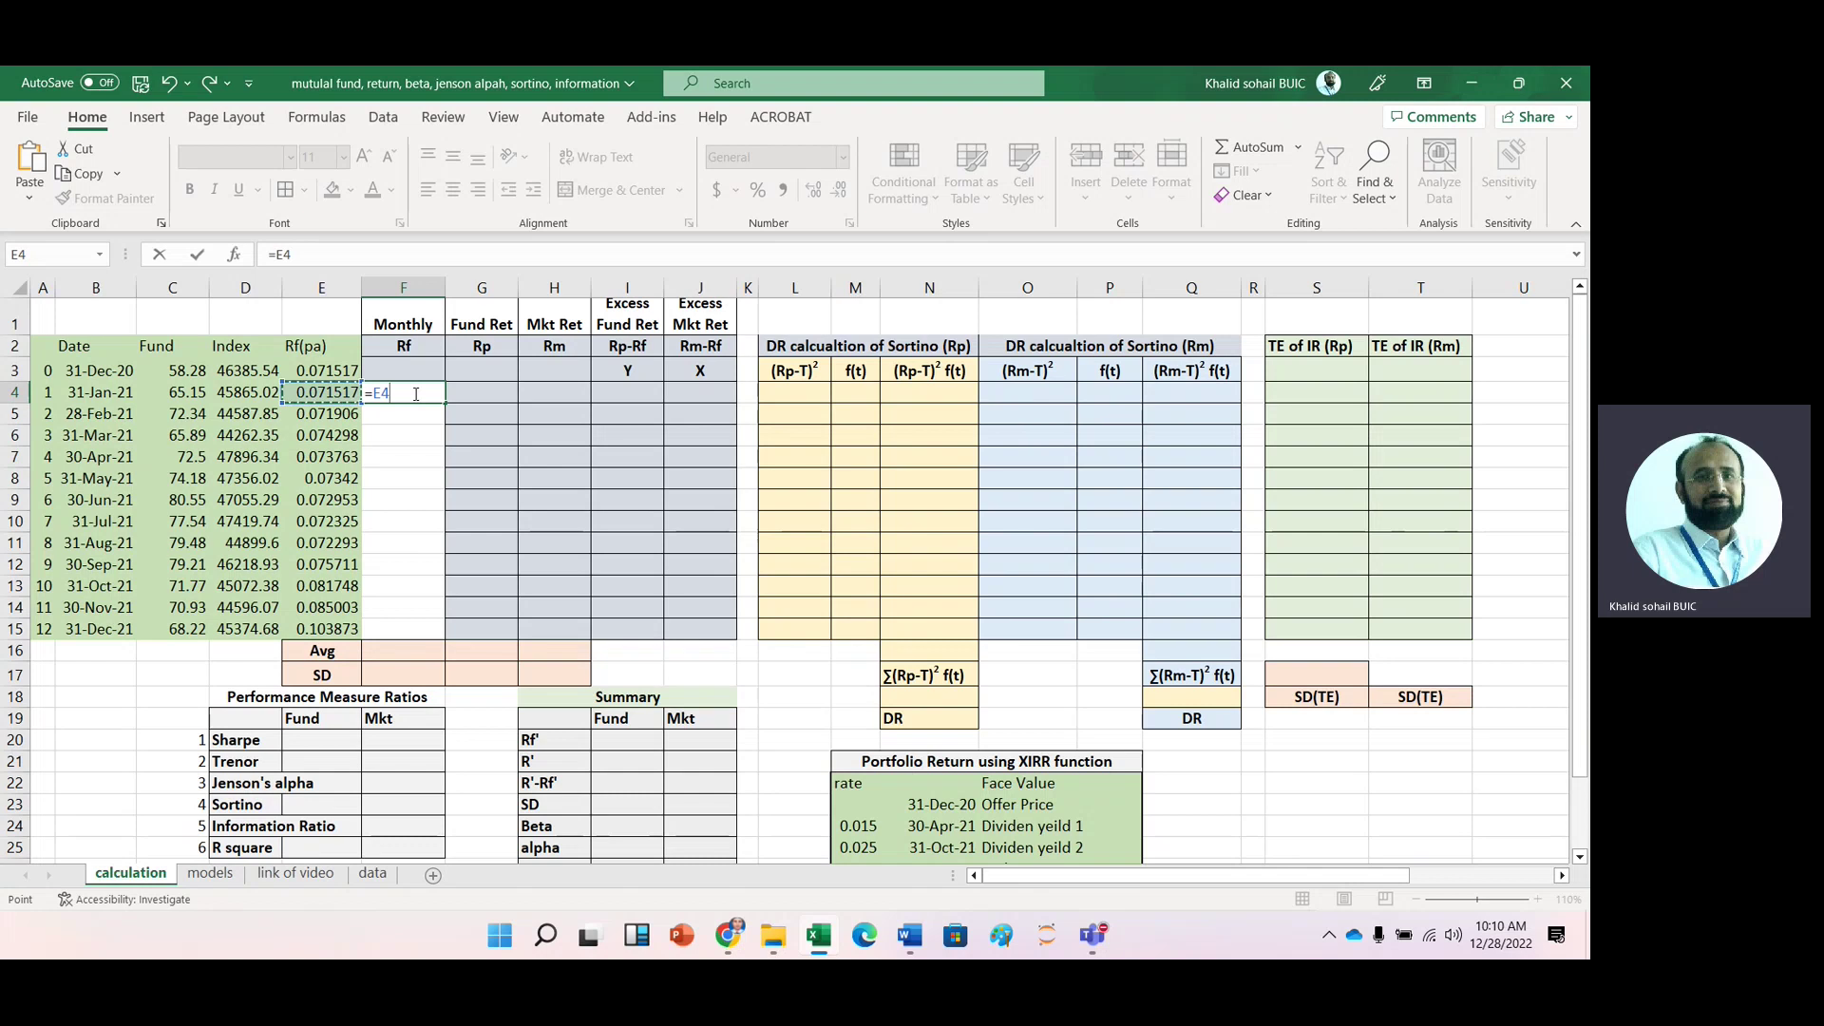
text(/12)
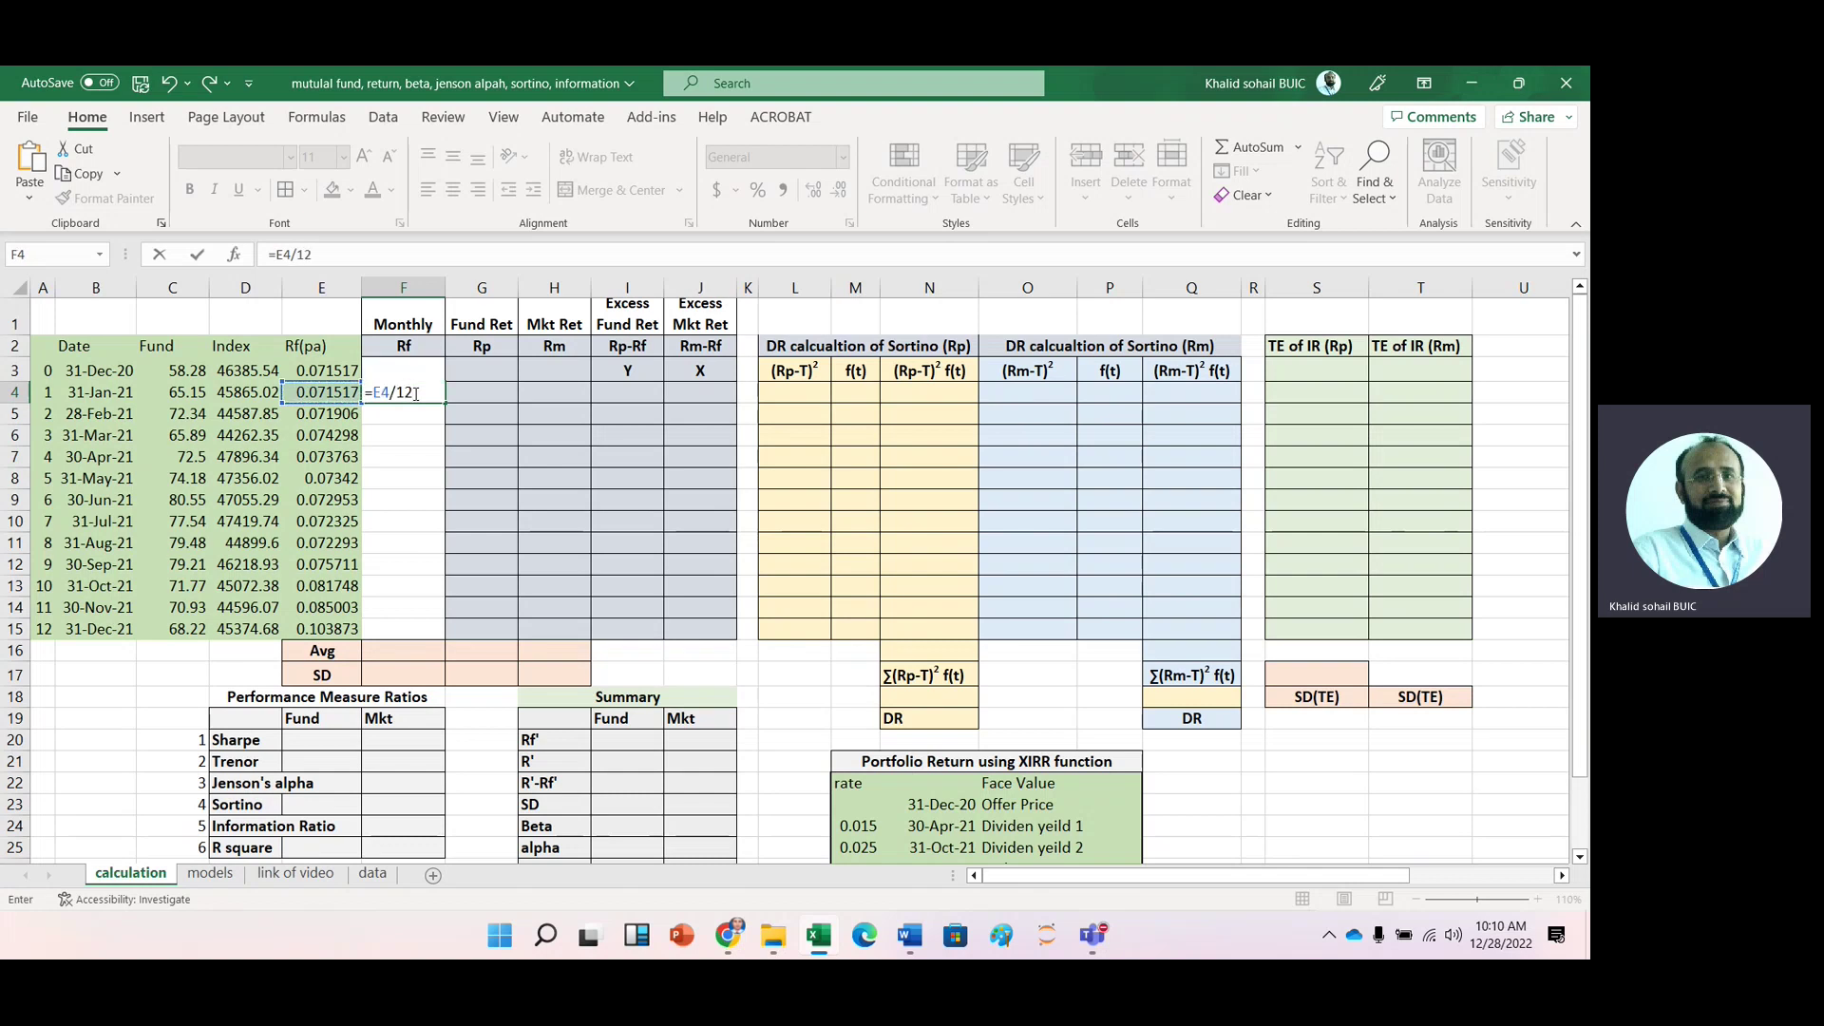
key(Return)
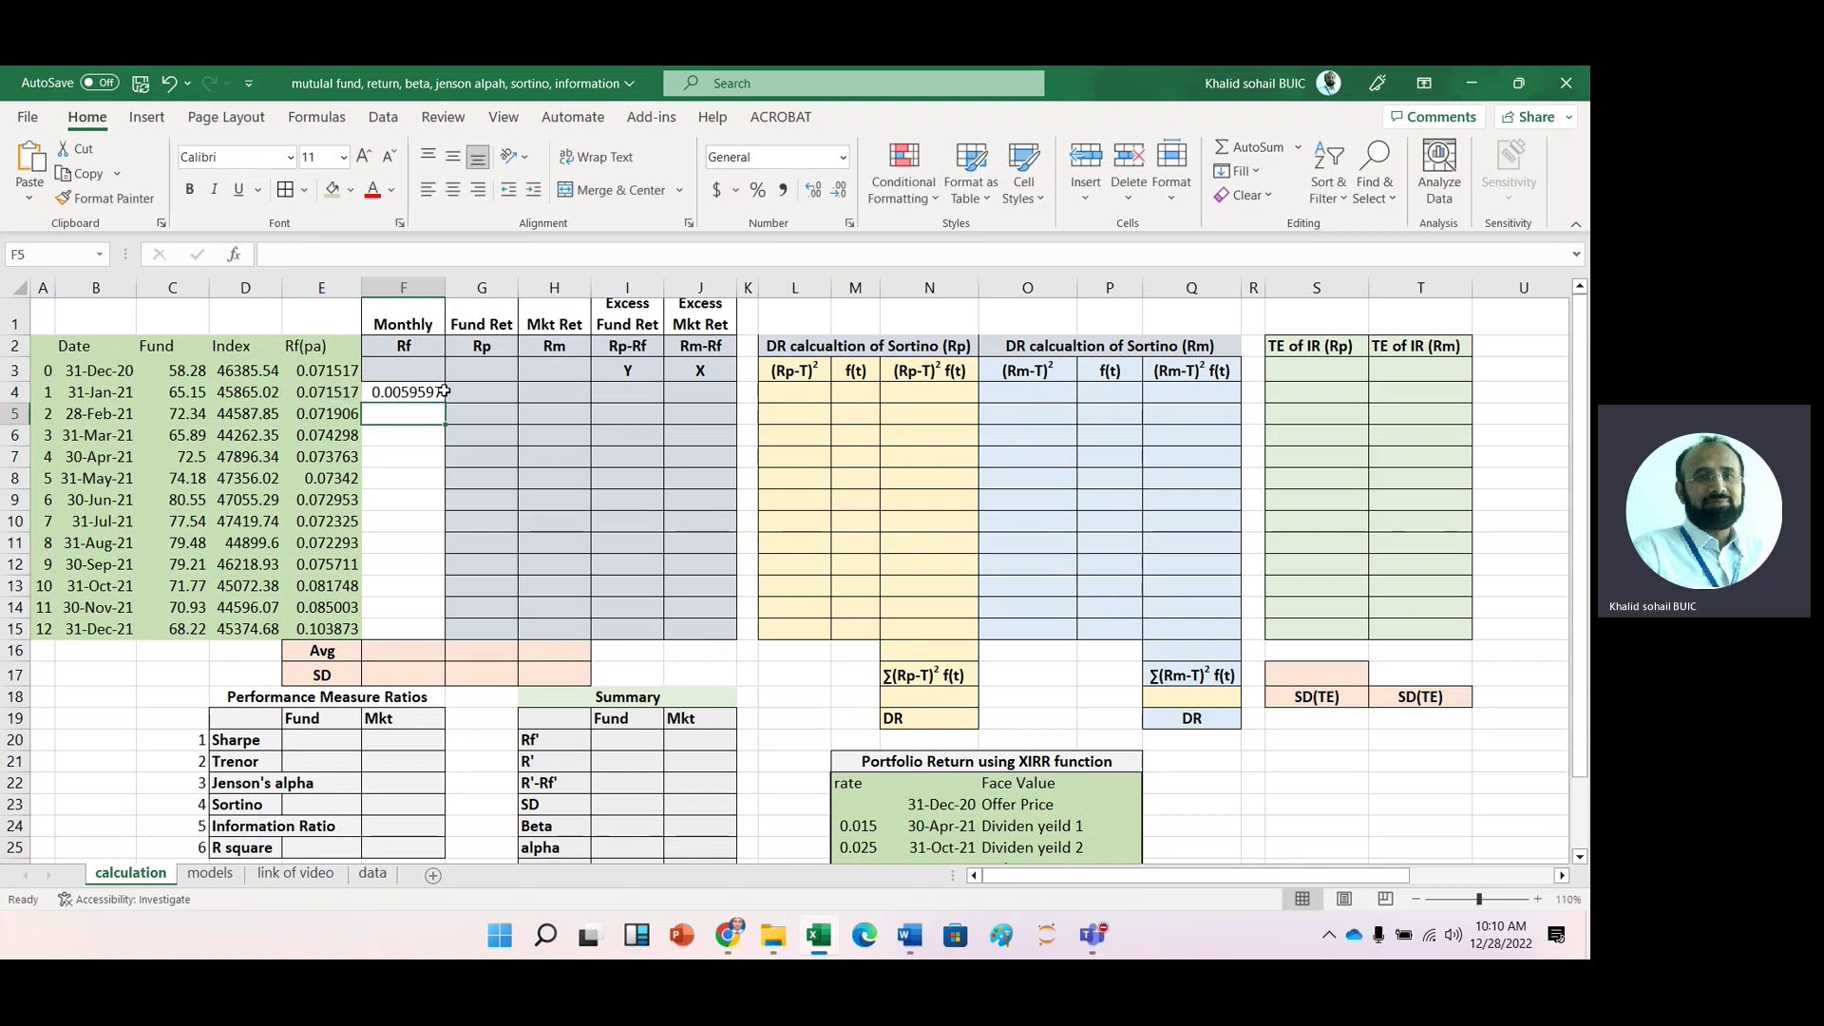
Step: Enter the fund log return =LN(C4/C3) in G4, giving 0.111433
click(460, 393)
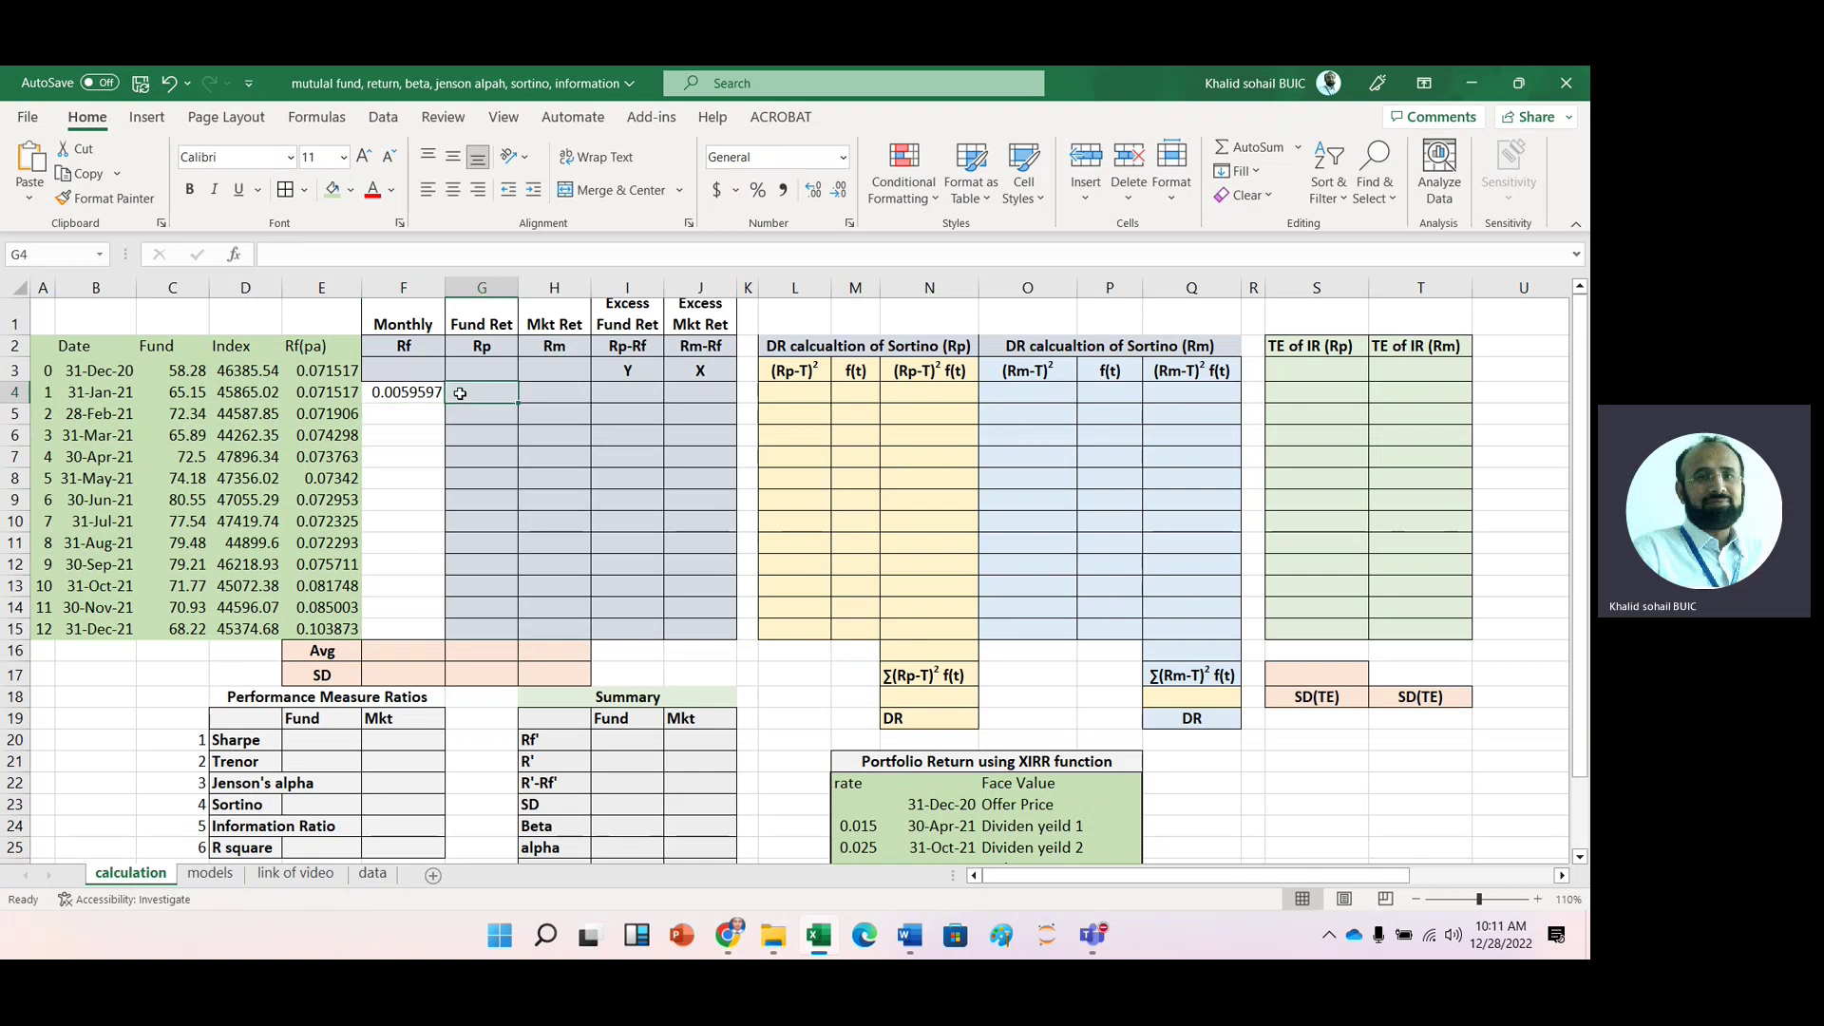
text(=)
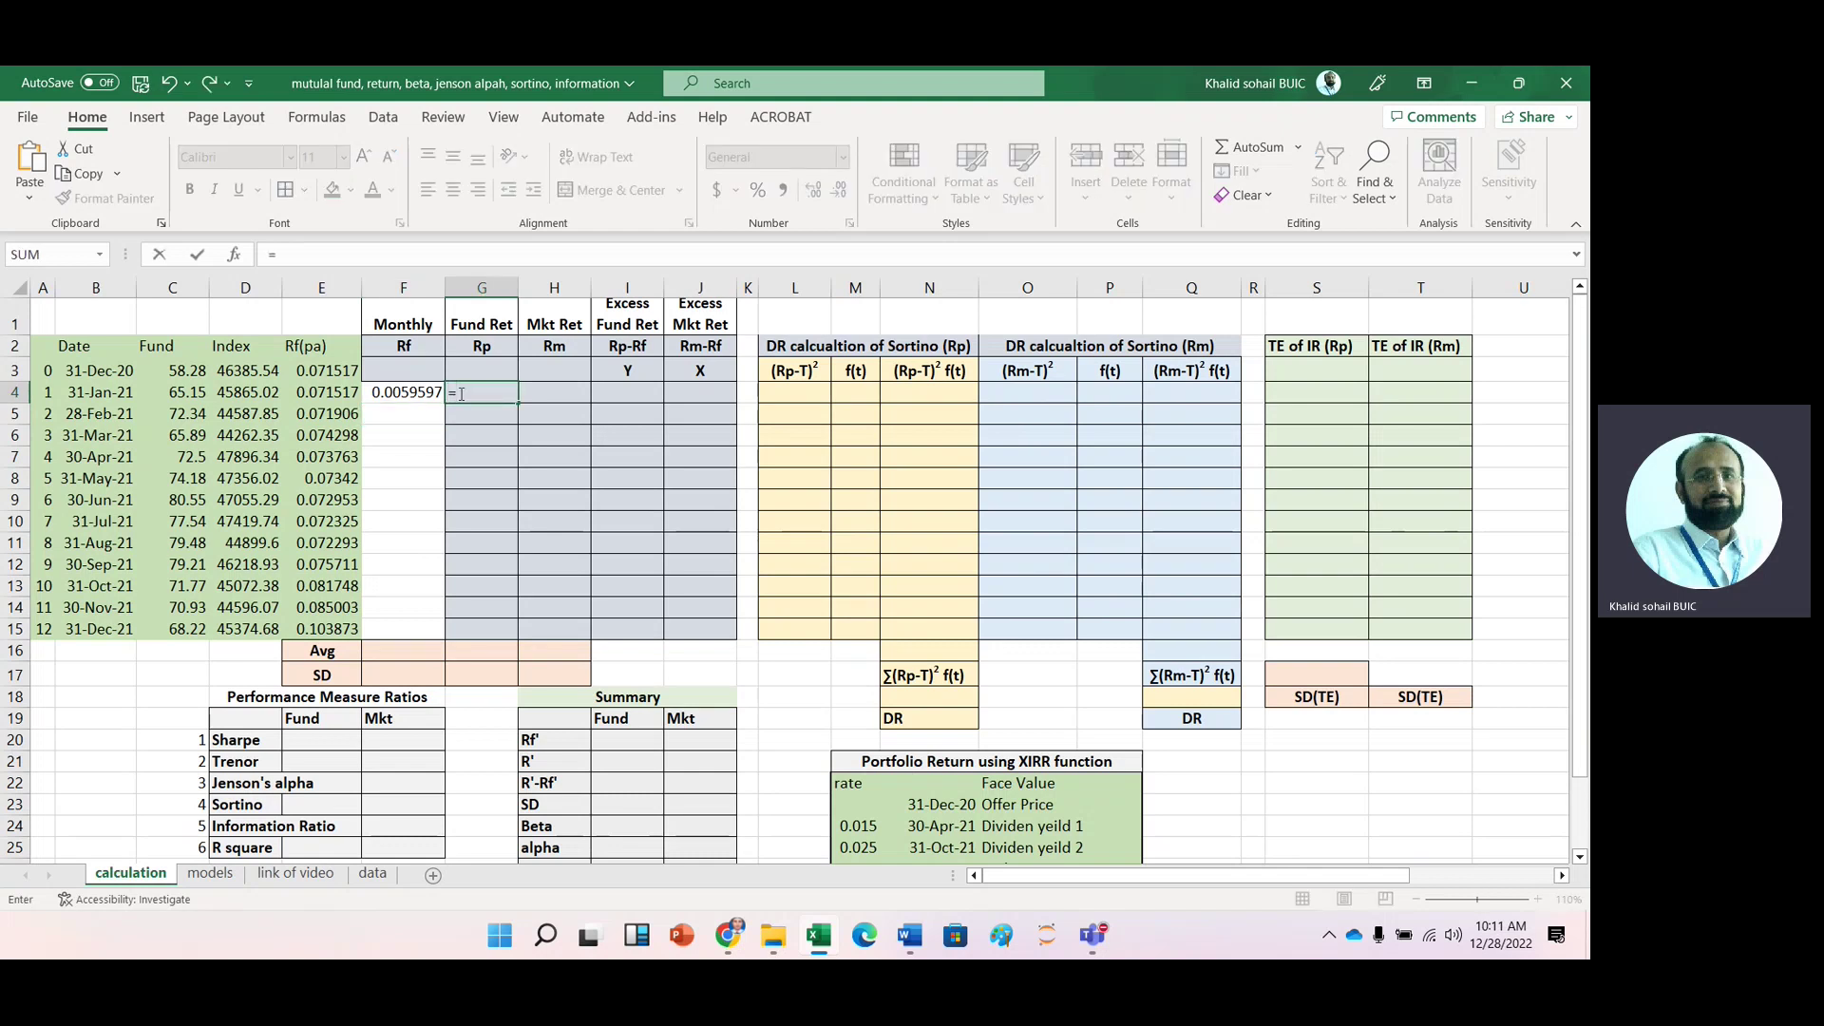
text(ln)
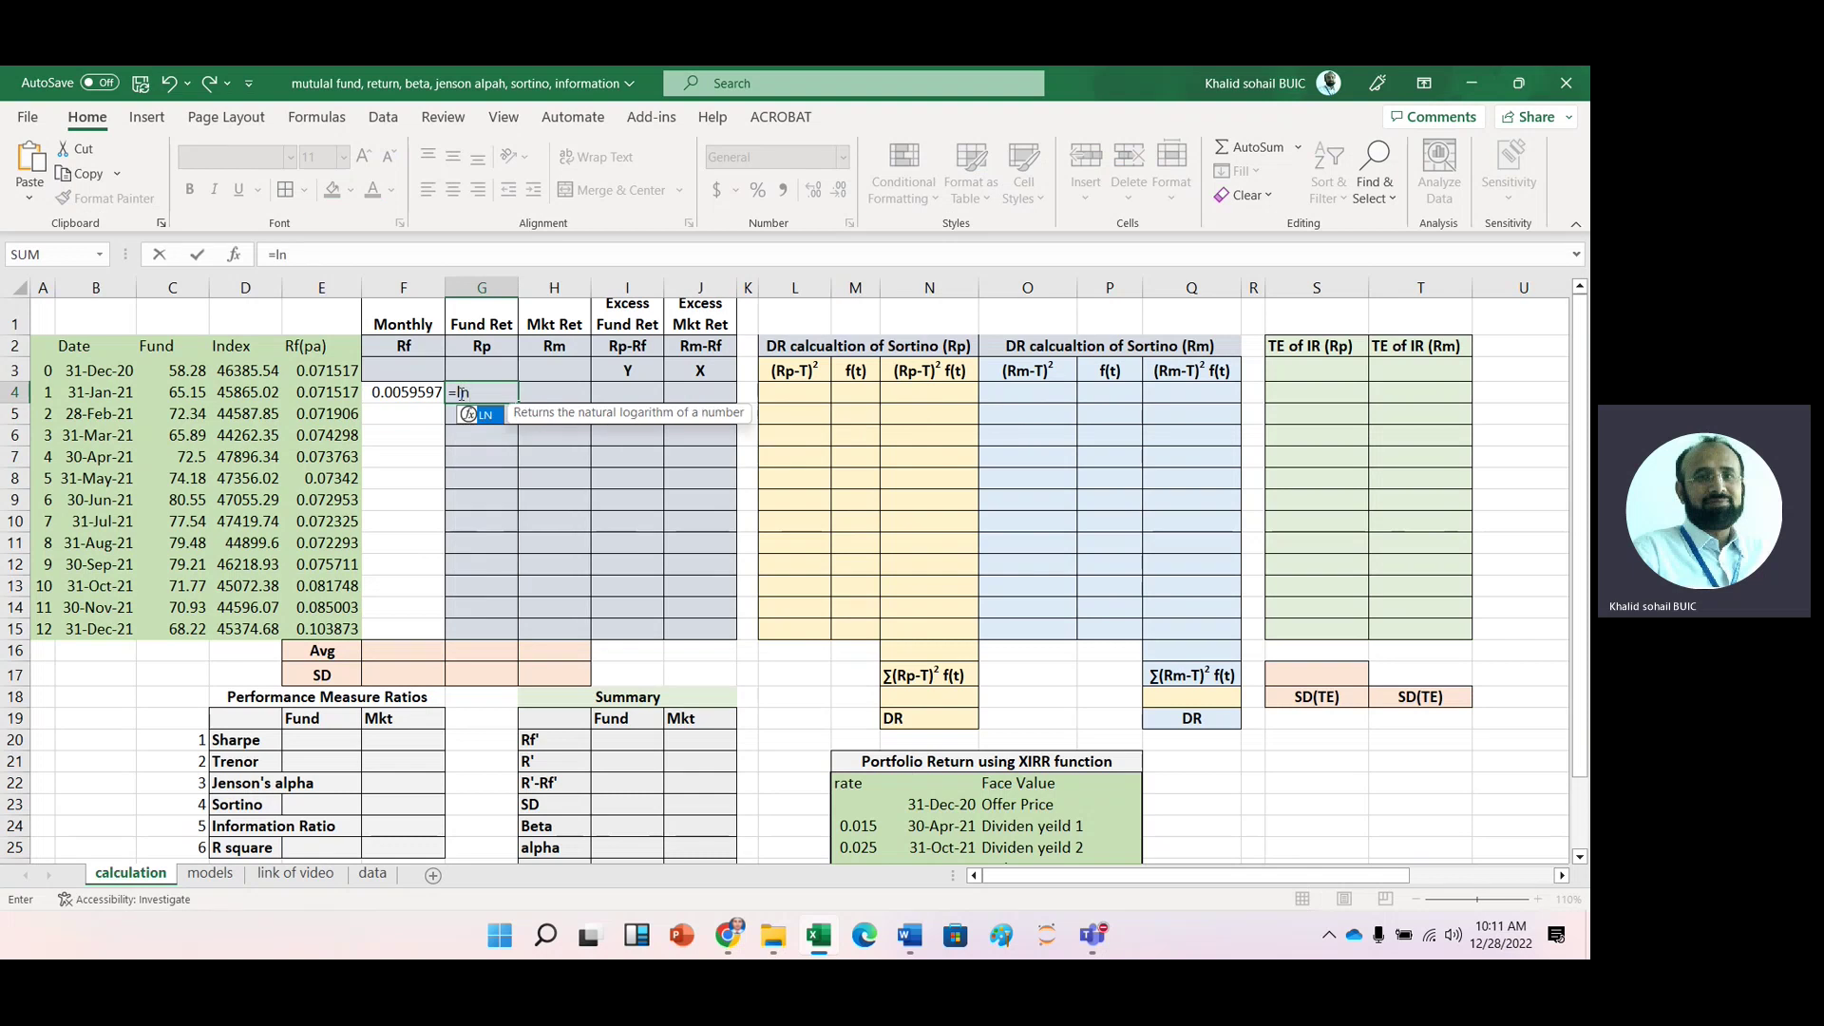
text(()
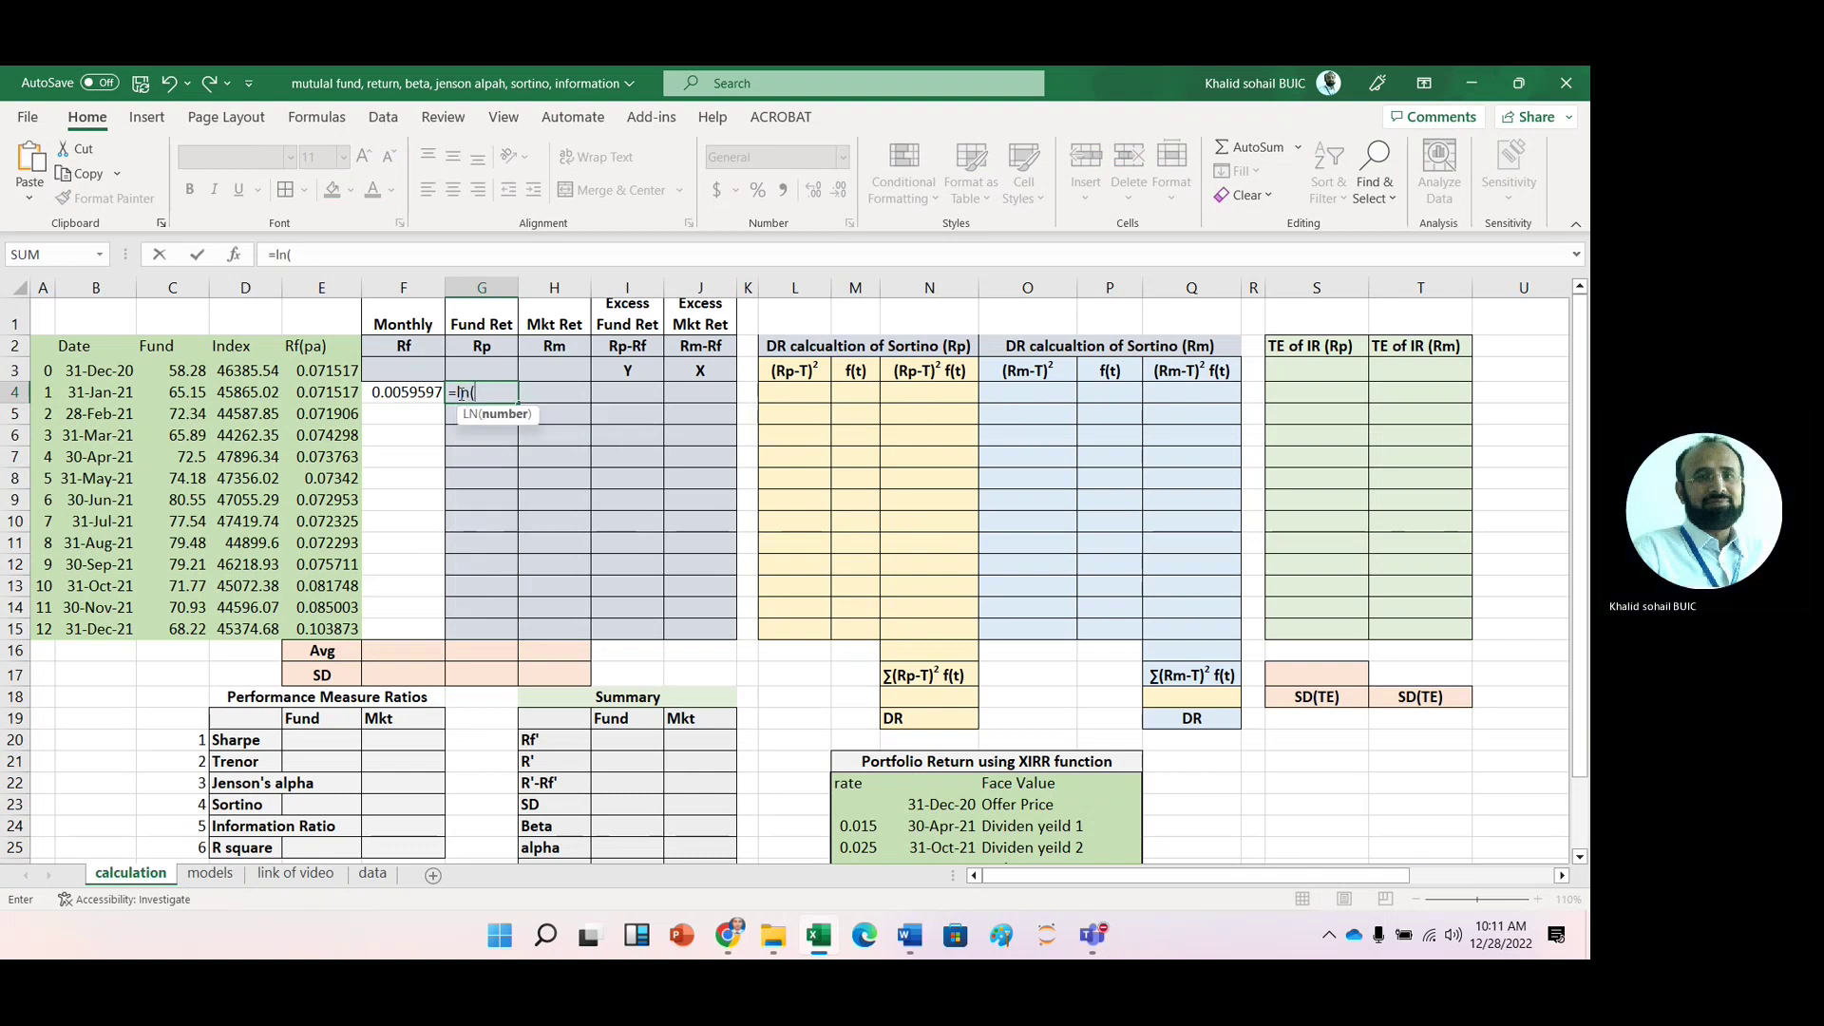
click(158, 392)
text(/)
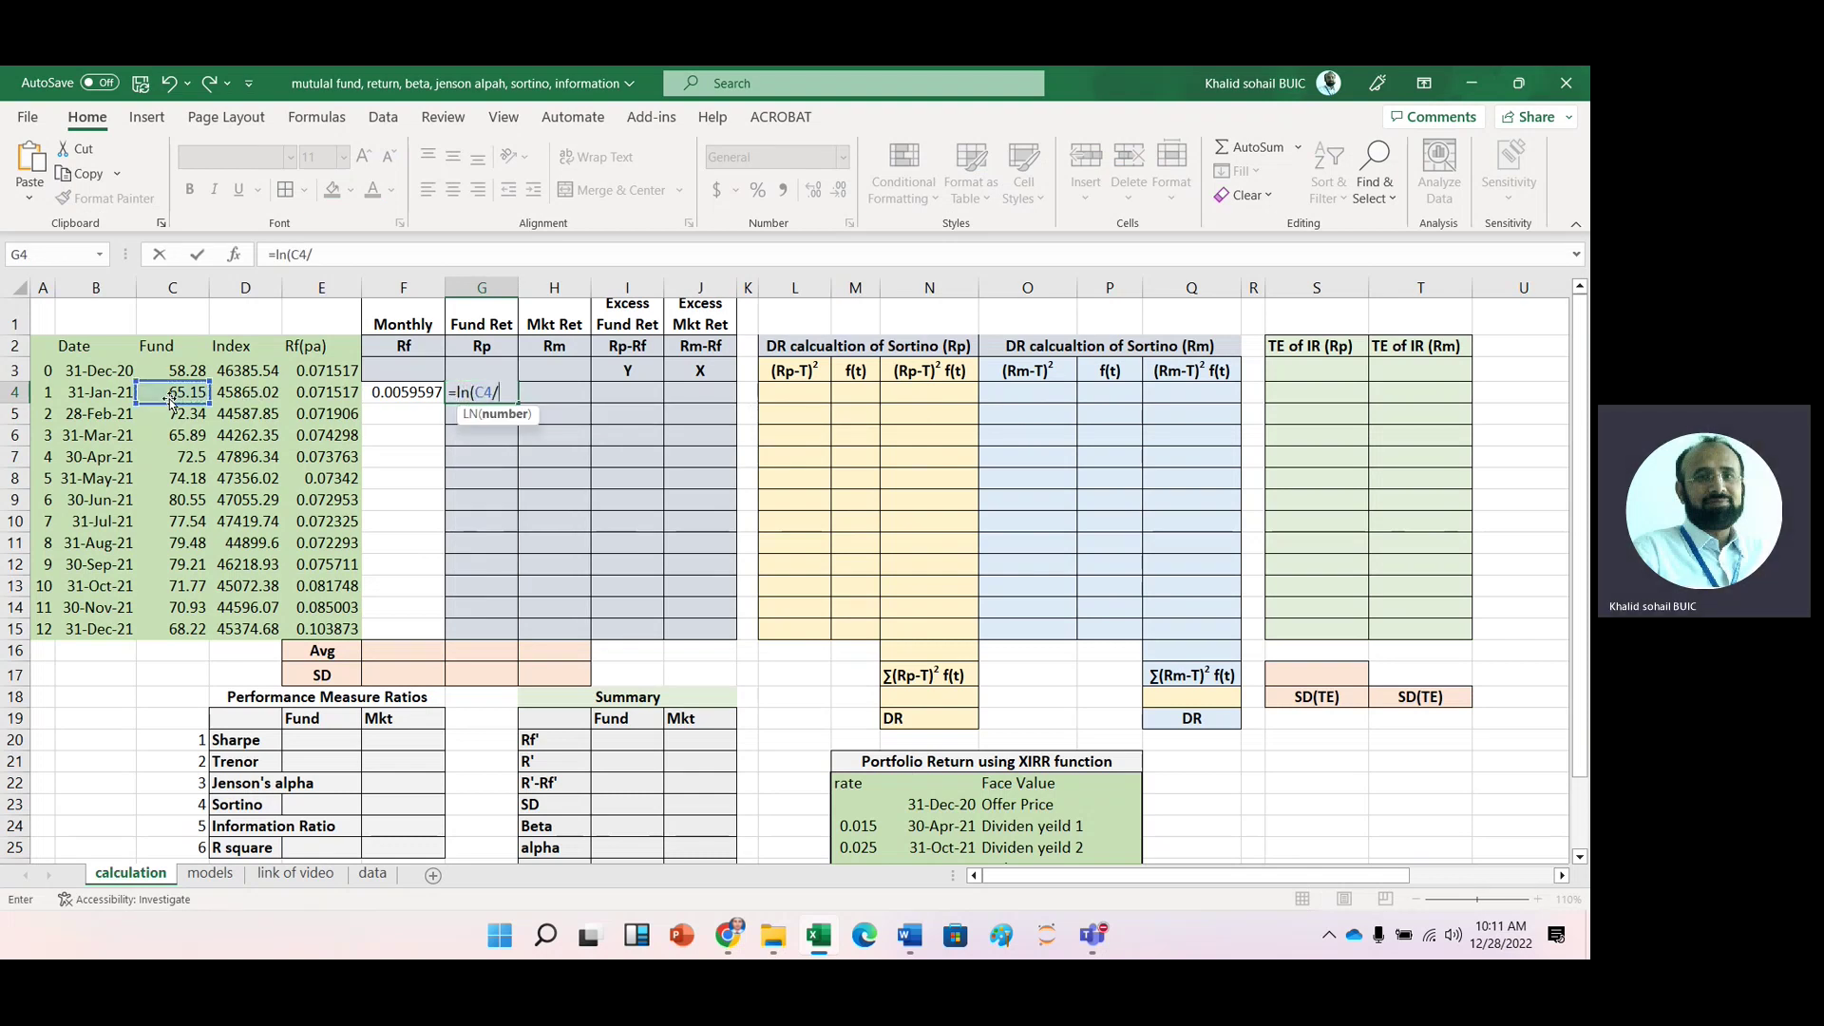
click(174, 370)
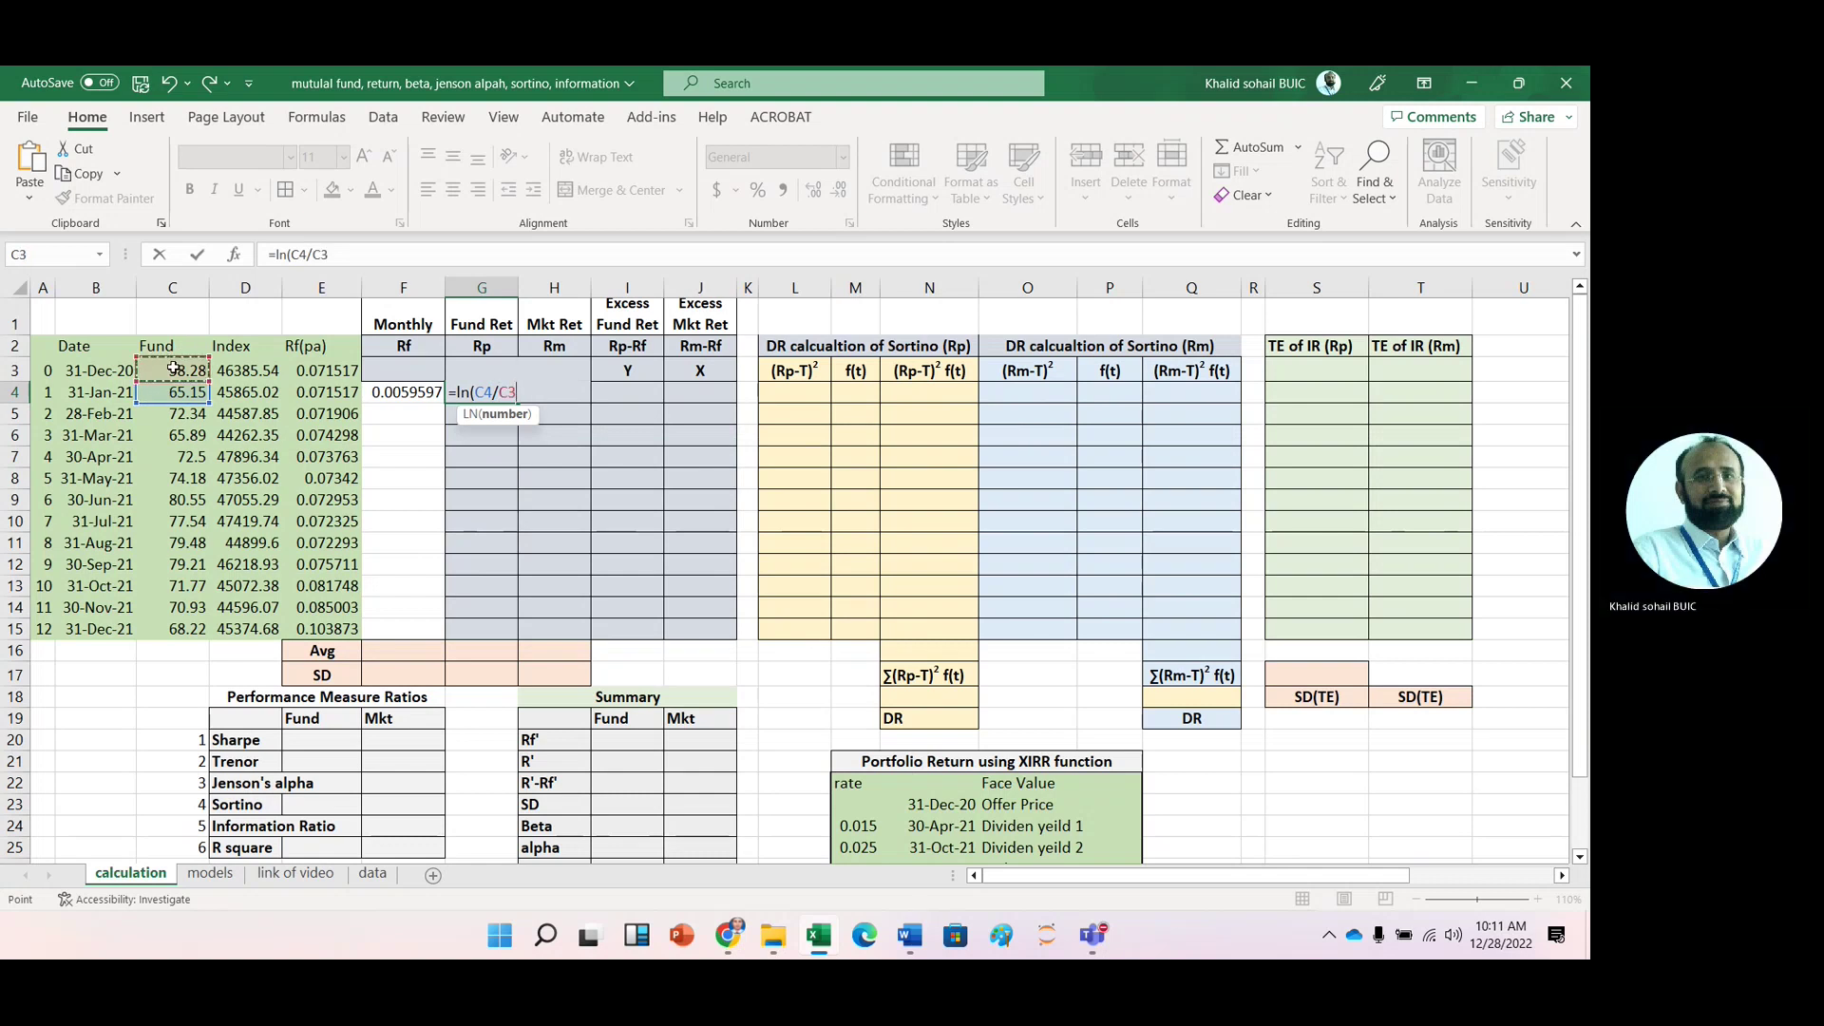
text())
key(Return)
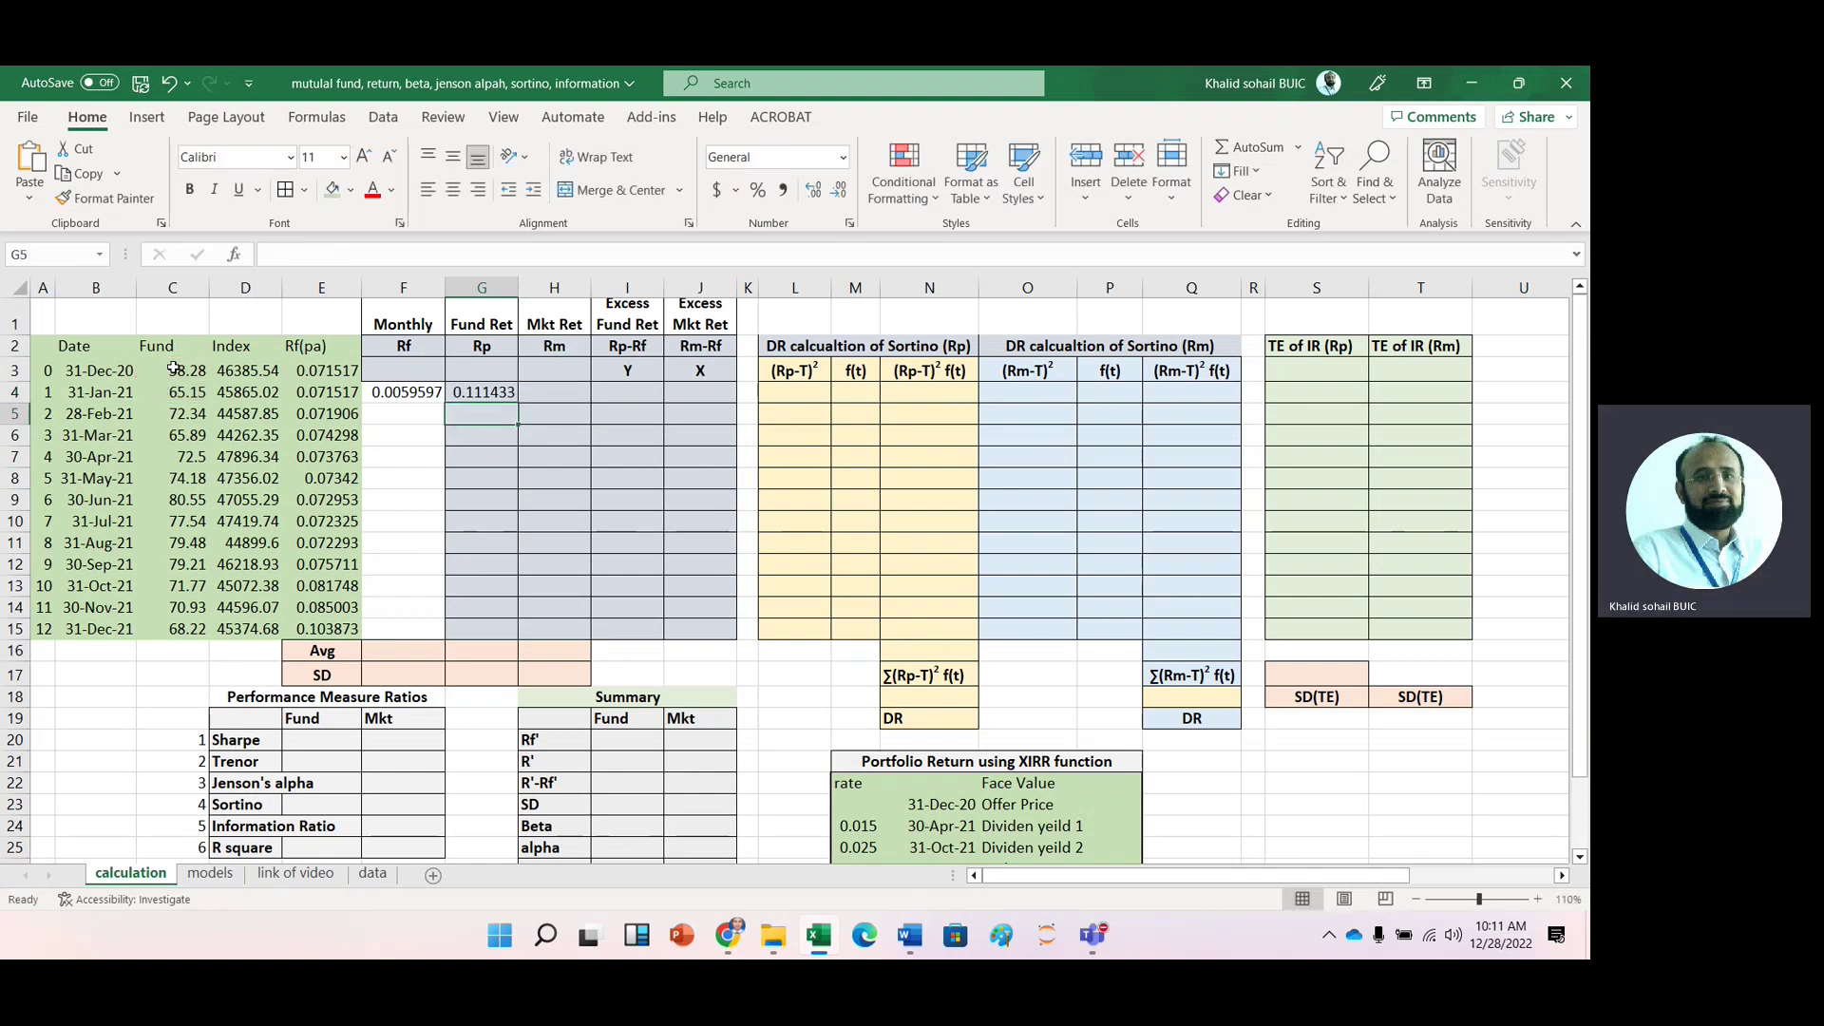
Step: Copy the log return formula into H4 for the market and enter =G4-F4 in I4
click(473, 397)
drag(519, 403, 579, 406)
click(633, 397)
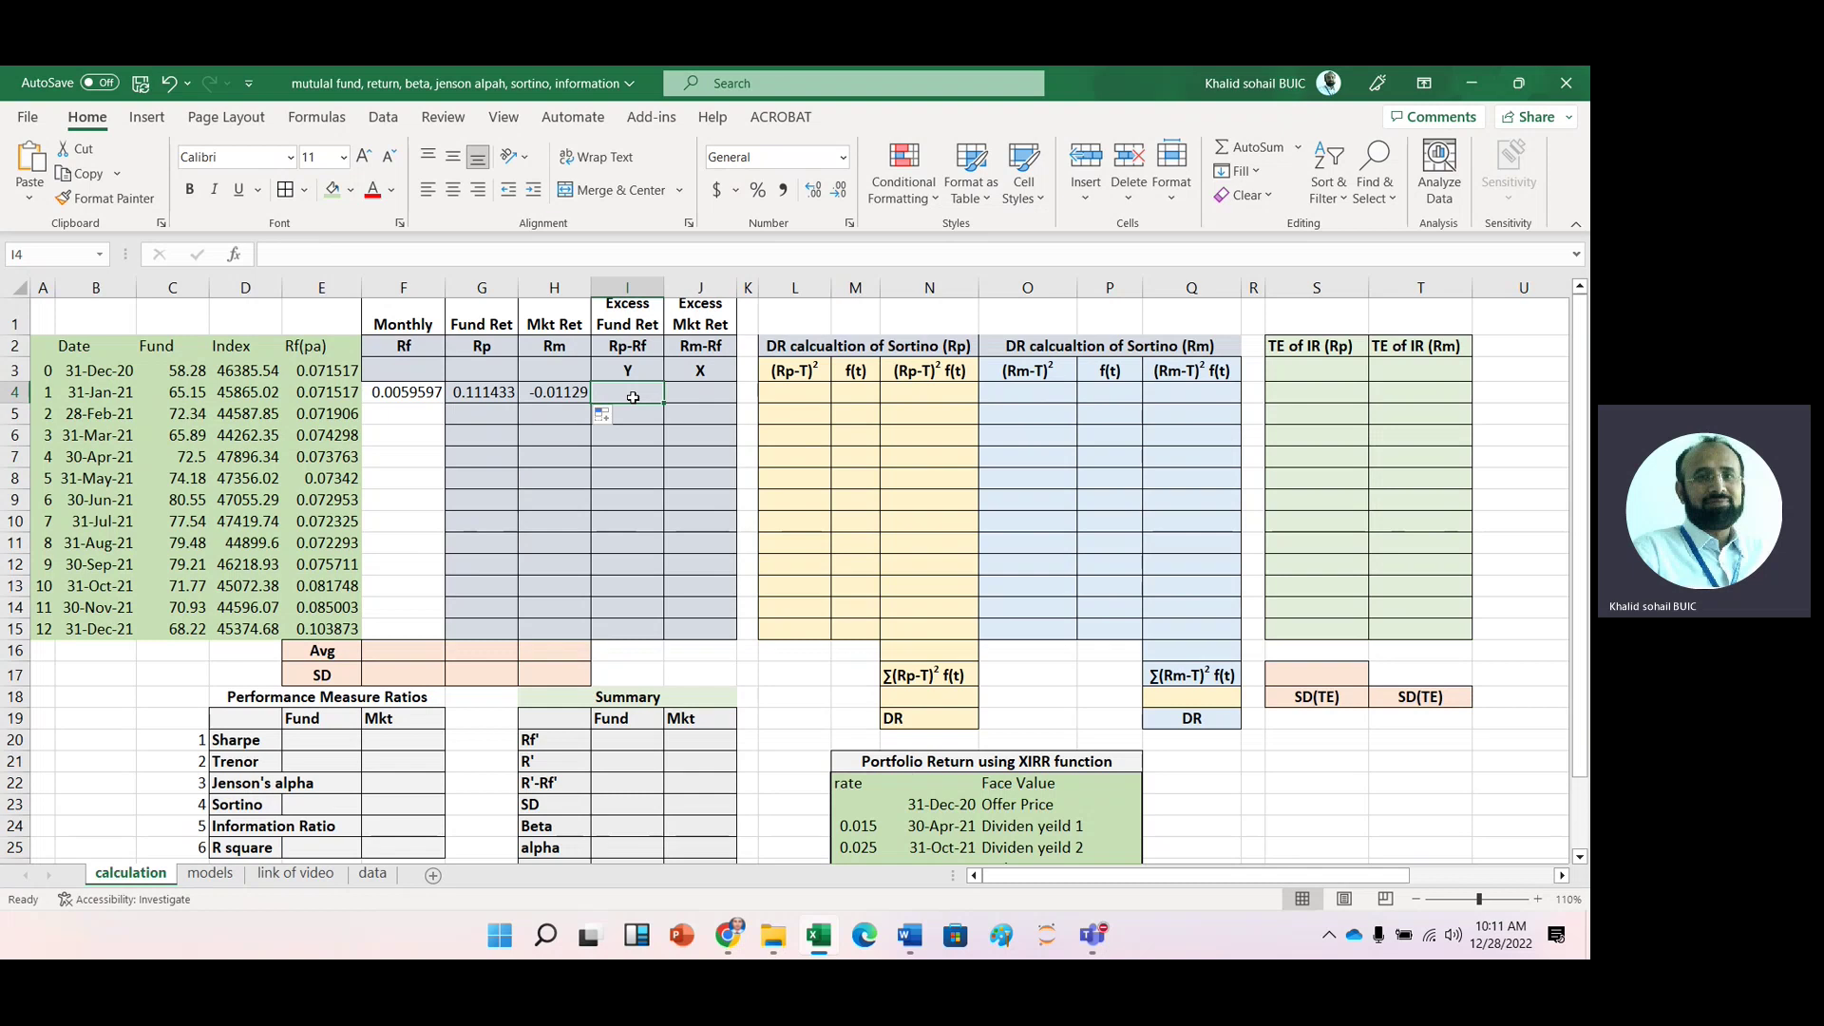
text(=)
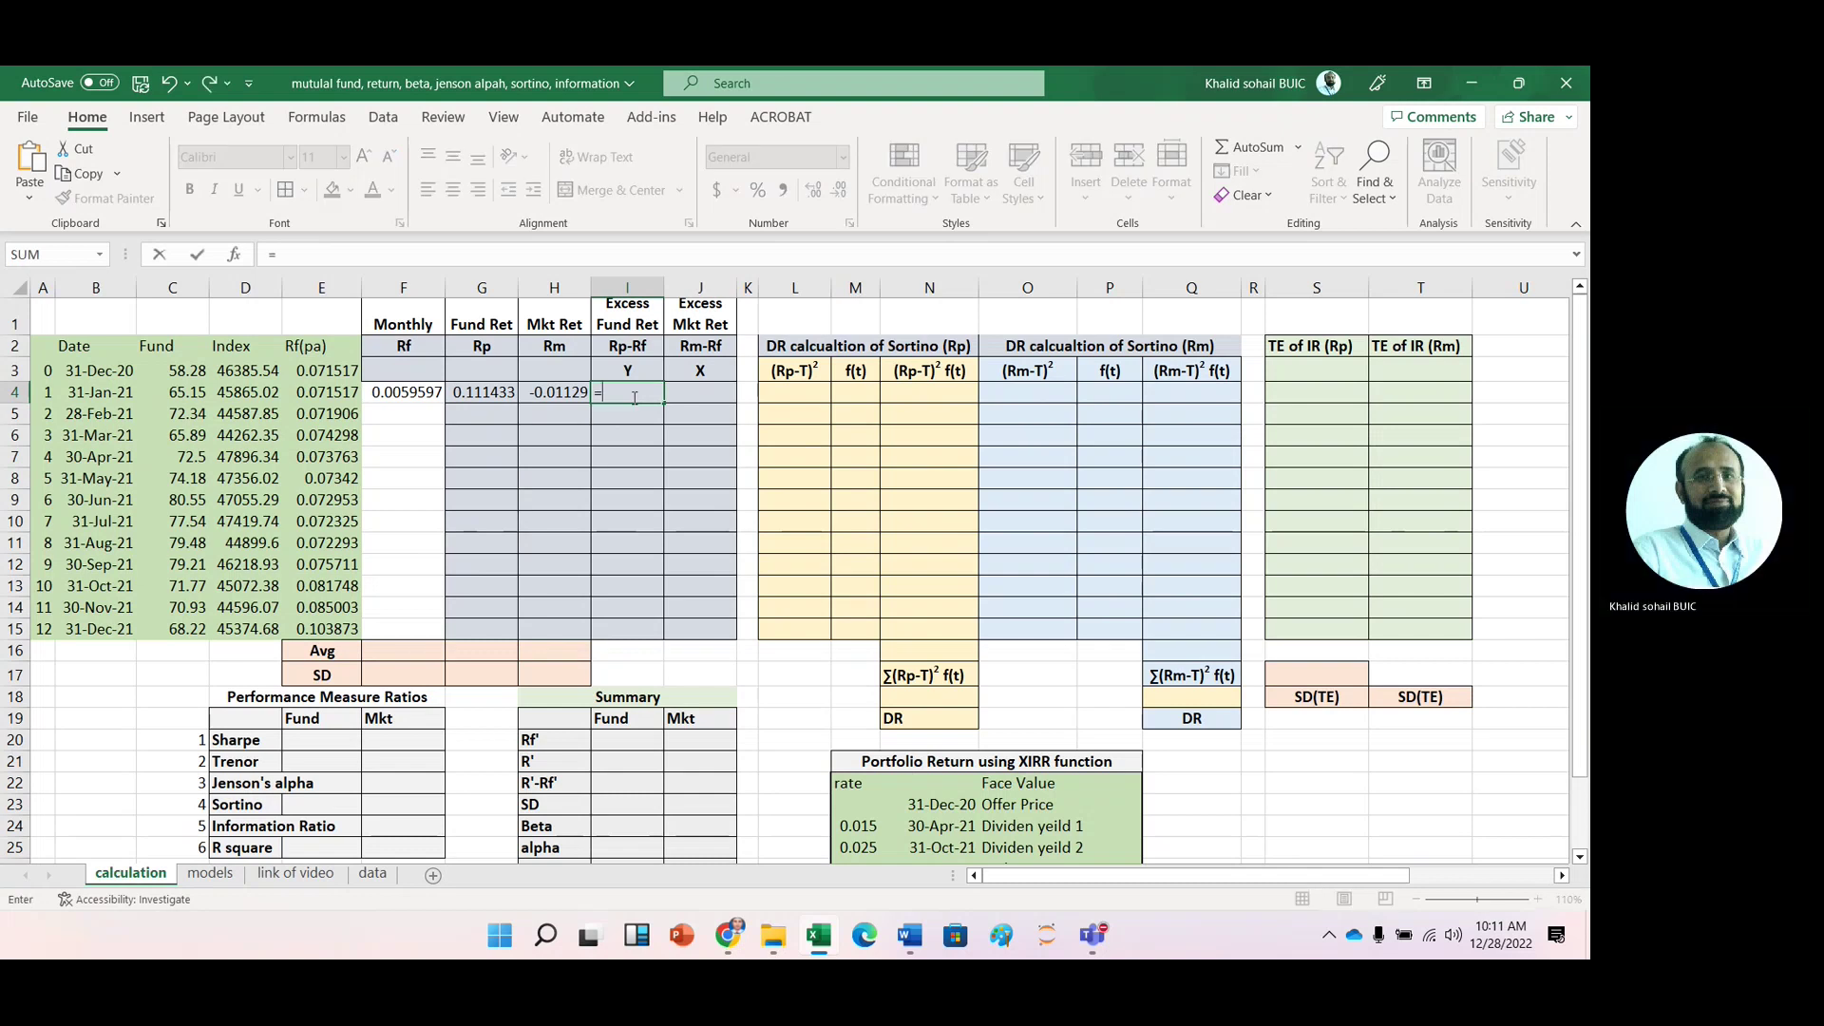
key(Left)
key(Left)
key(Left)
key(Left)
key(Left)
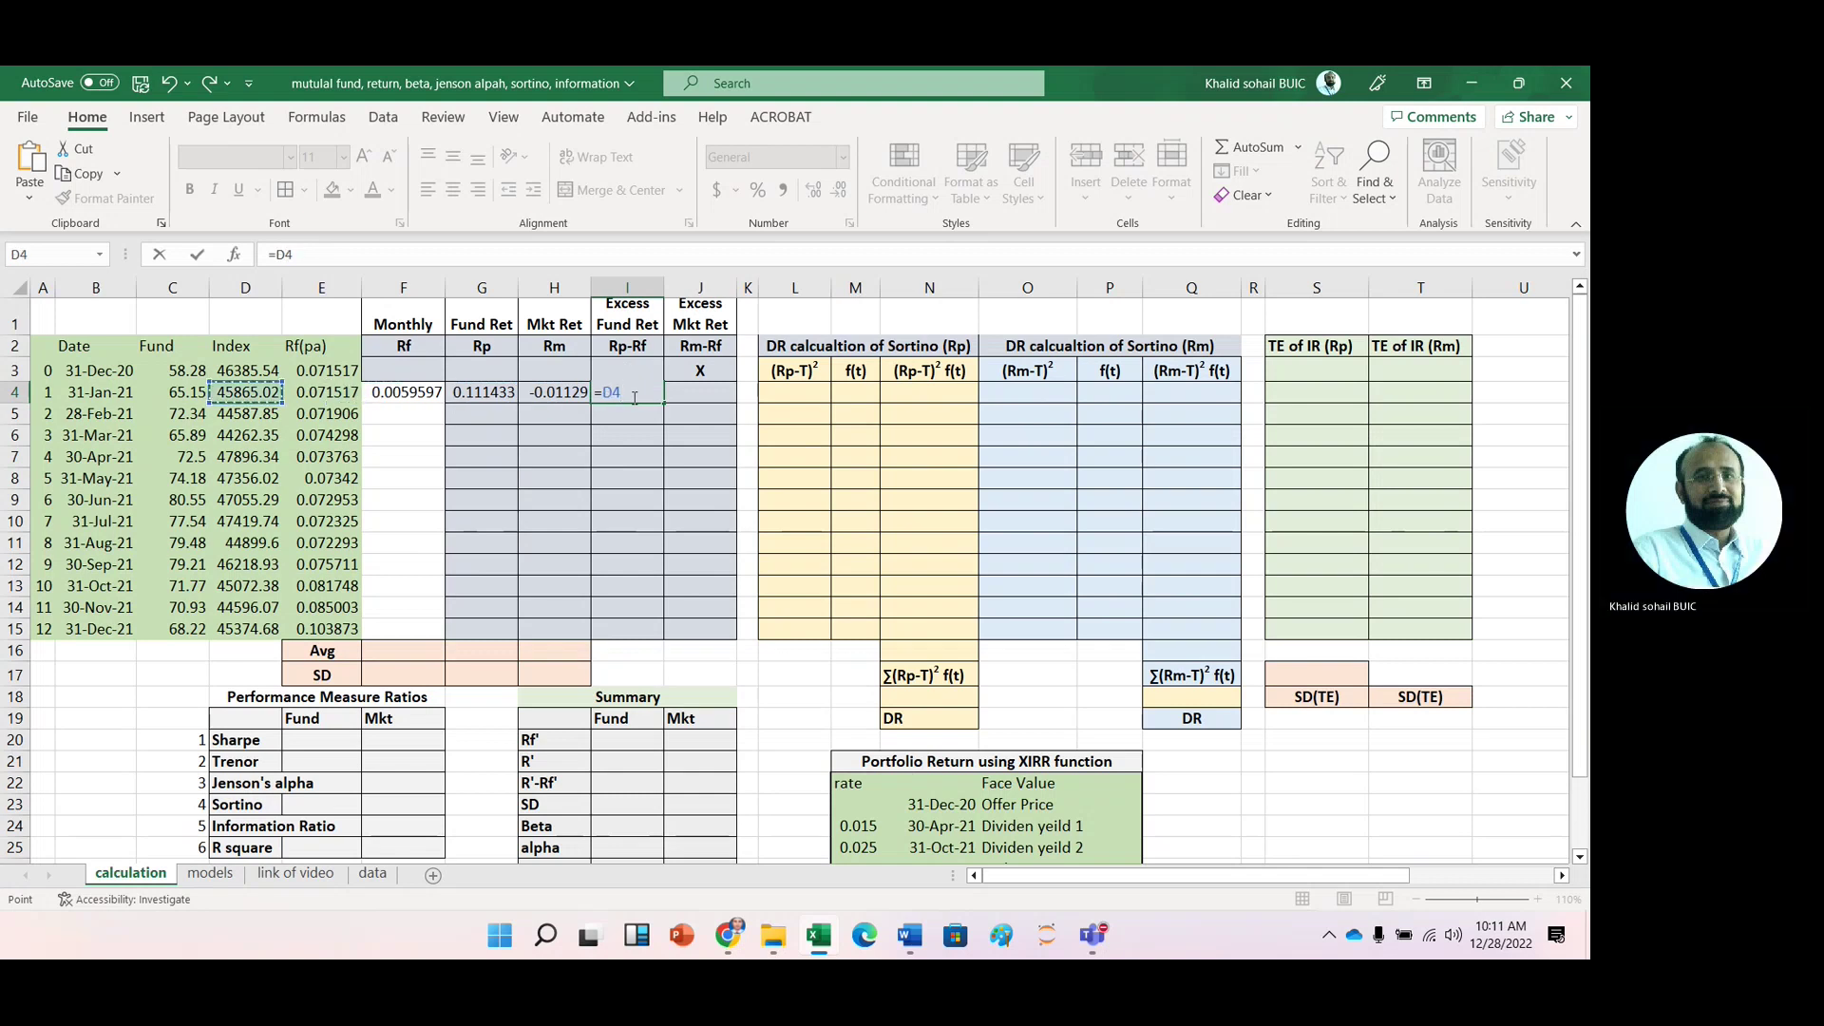
key(Right)
key(Right)
key(Right)
text(-)
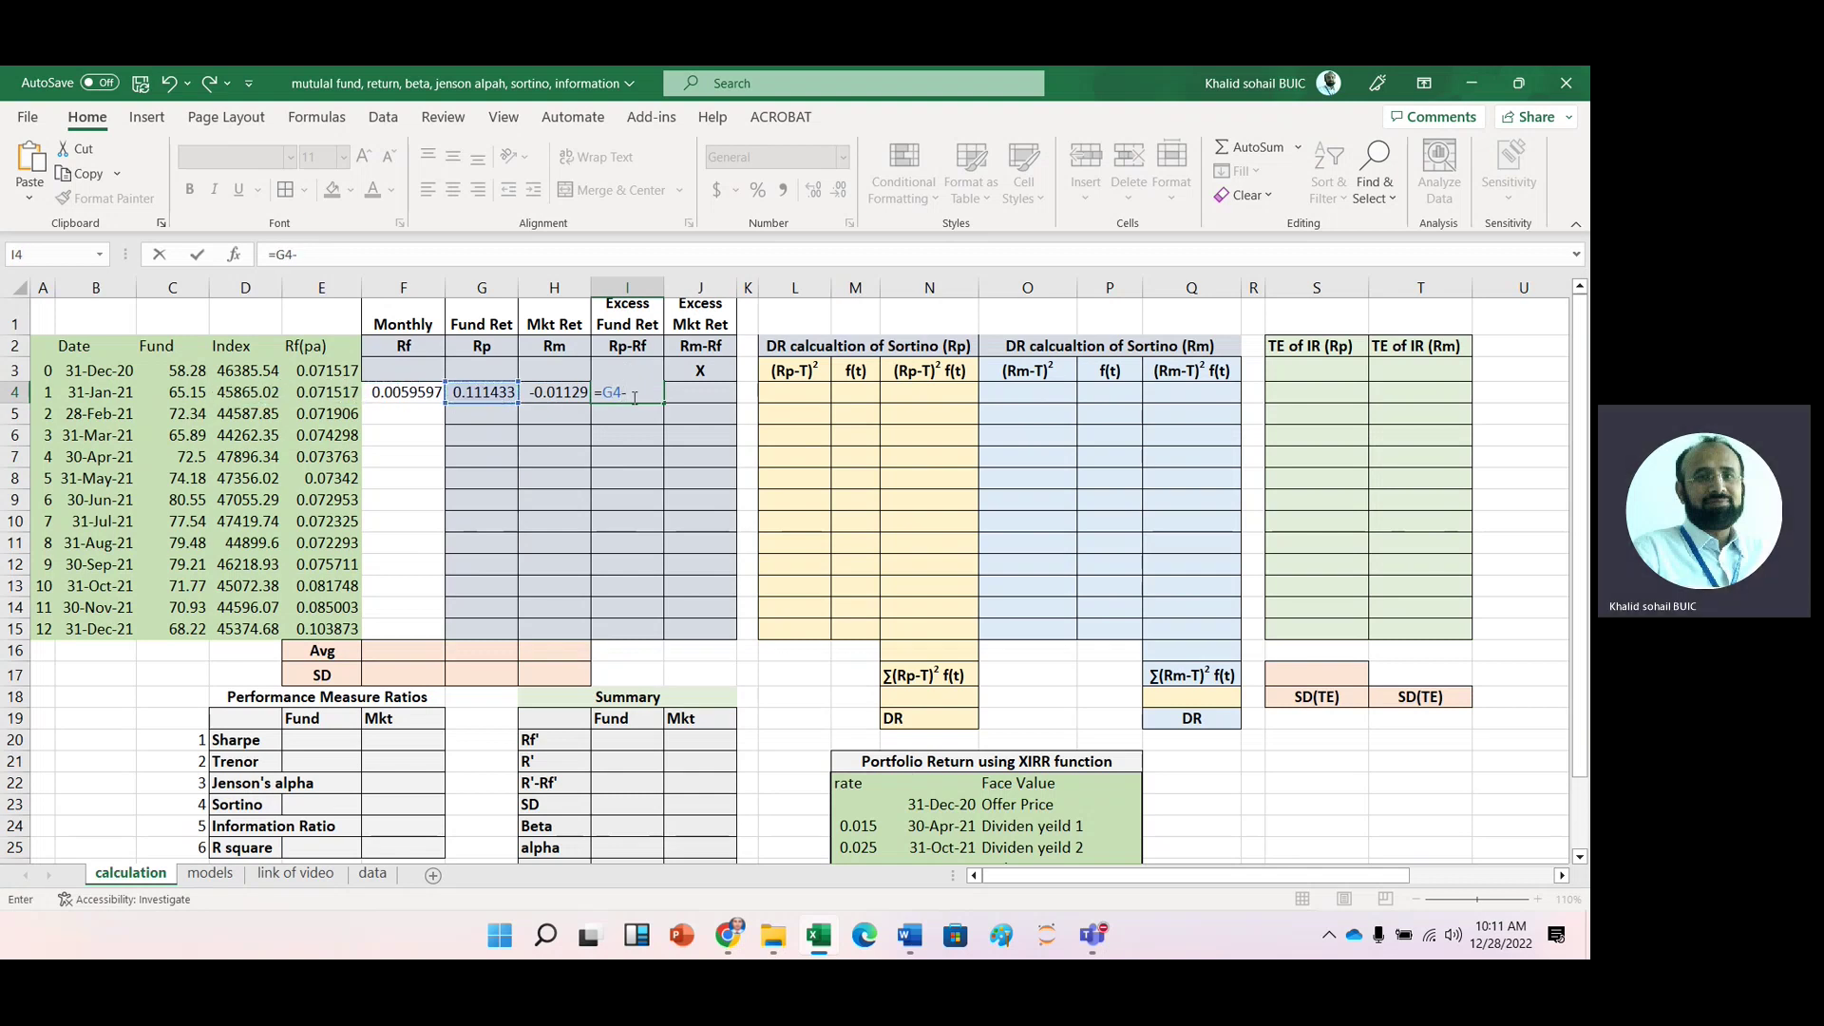
key(Left)
key(Left)
key(Left)
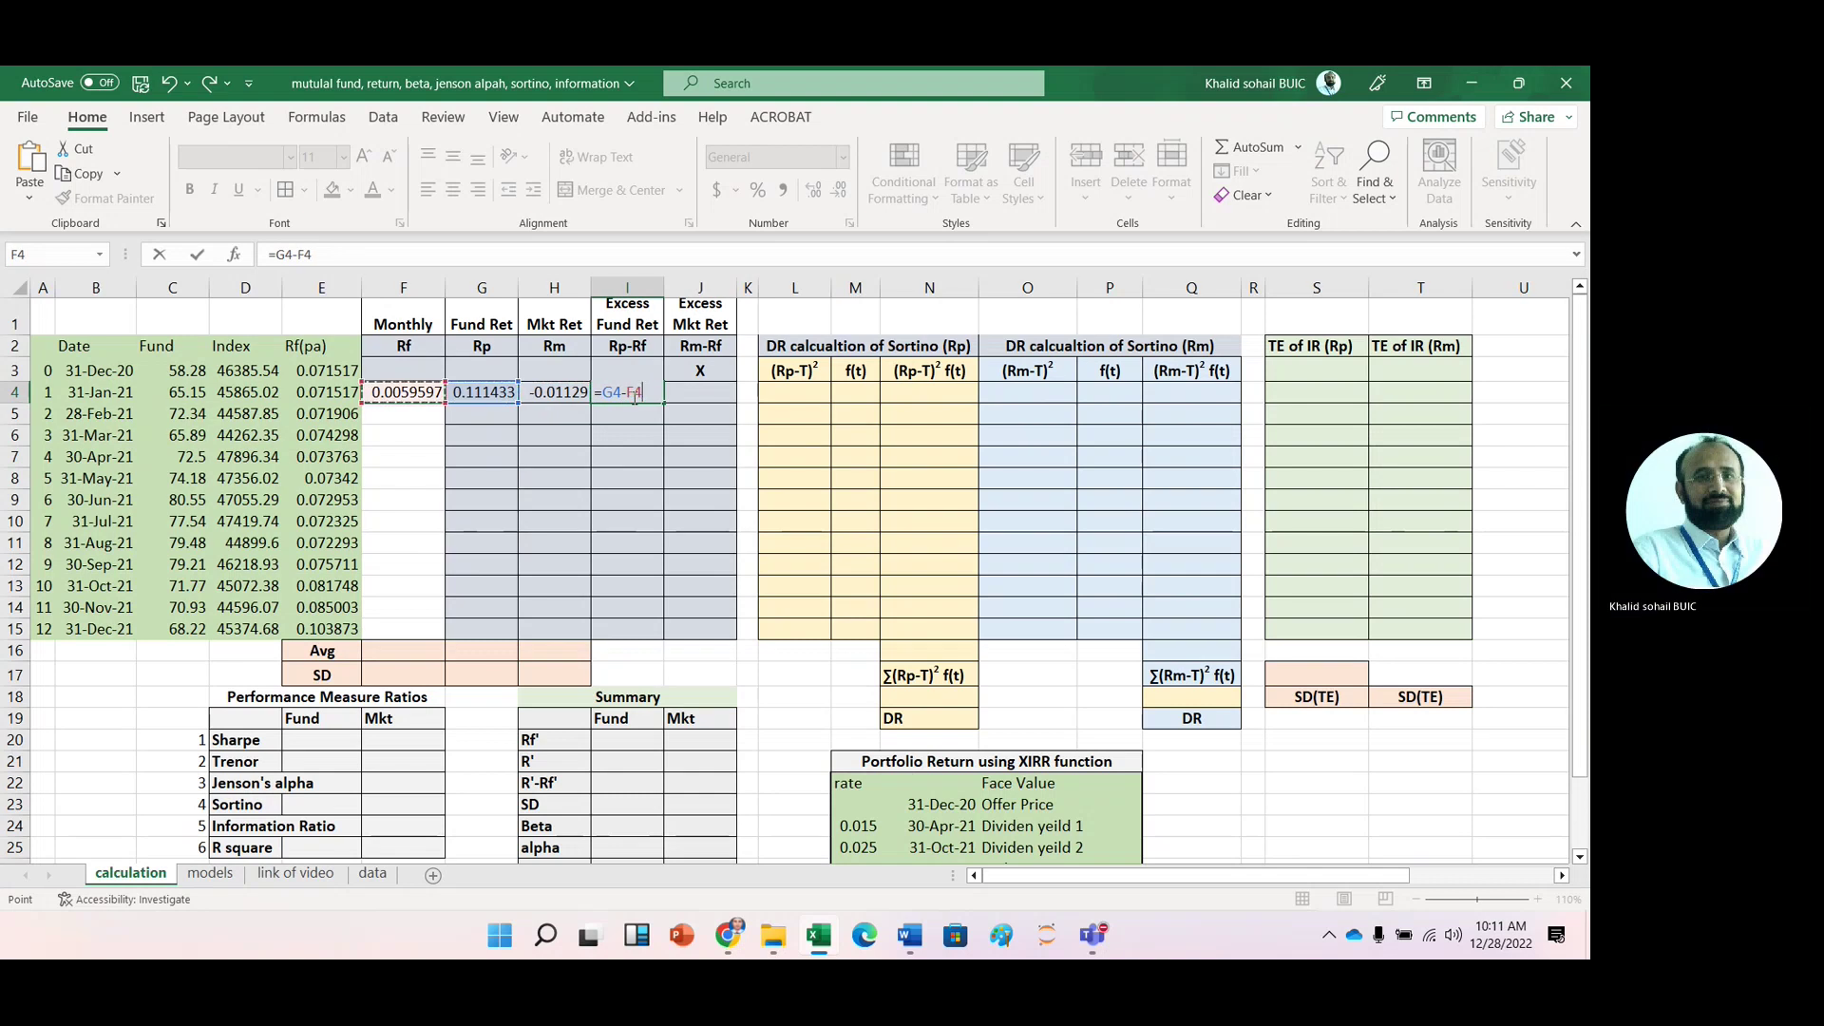
key(Return)
Step: Change I4's excess return formula to =G4-$F4 so the risk-free column stays fixed
click(632, 393)
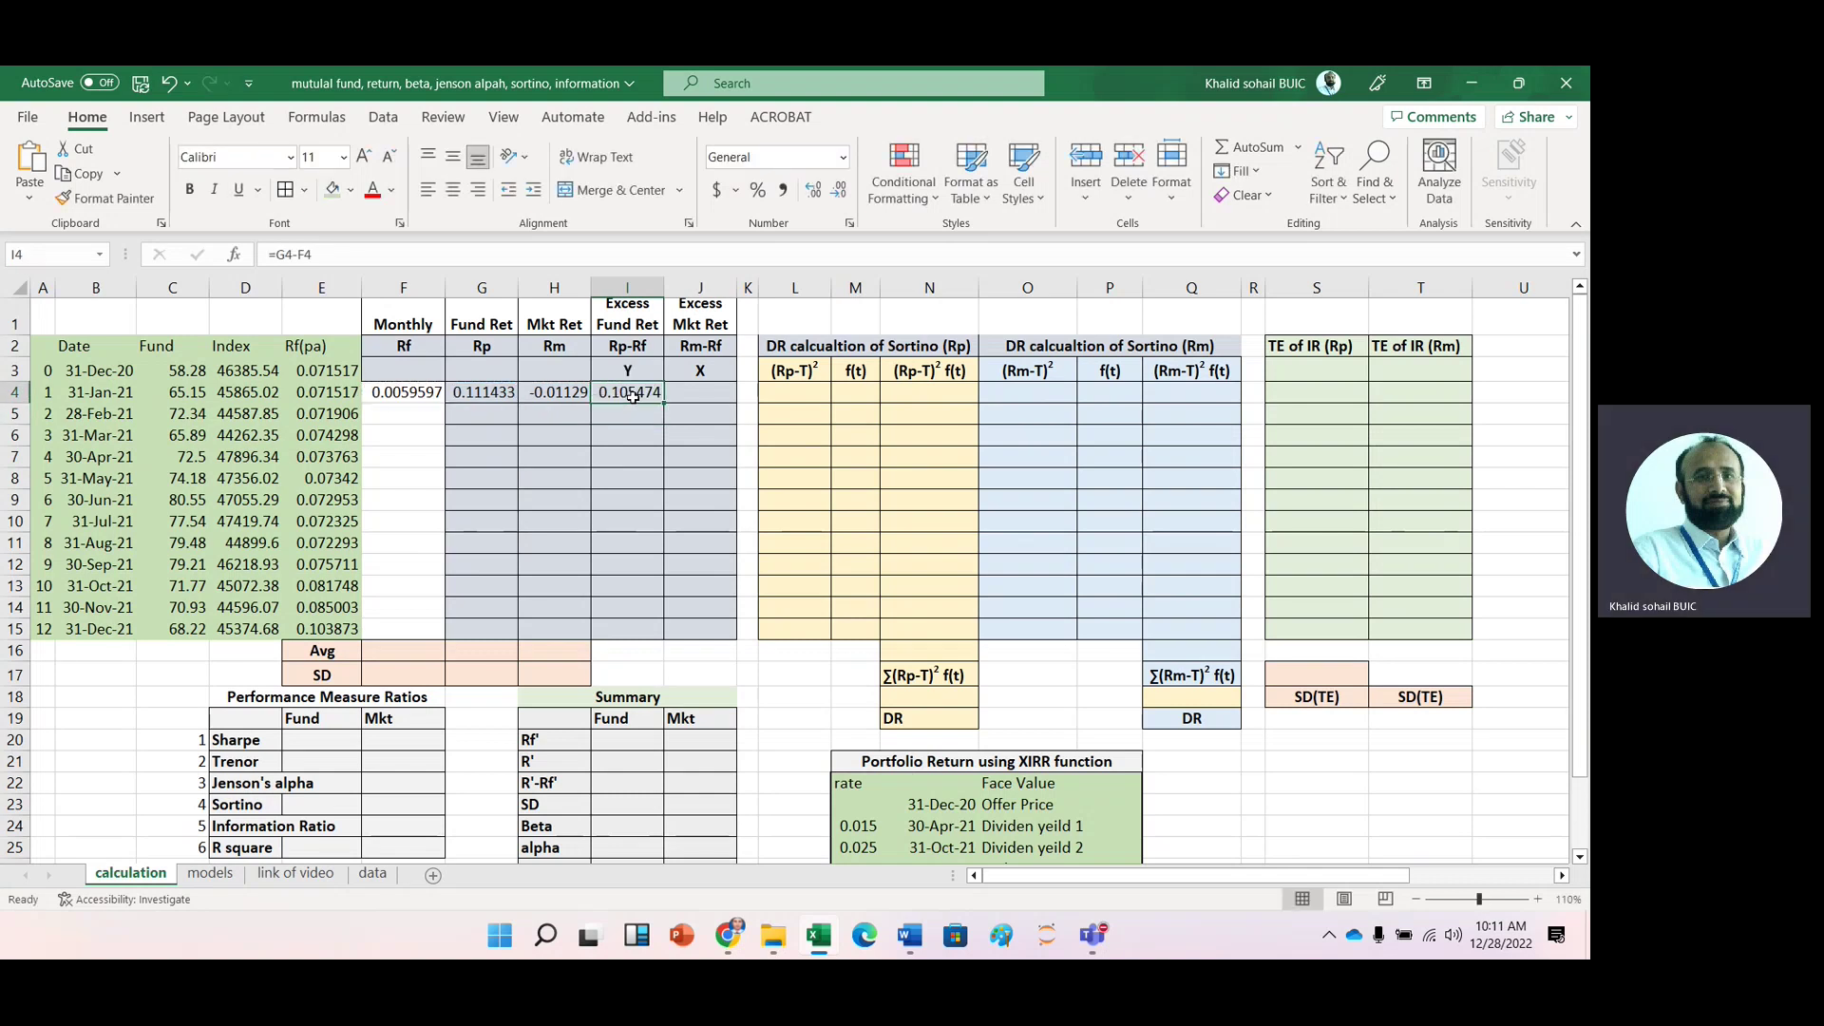
double_click(633, 393)
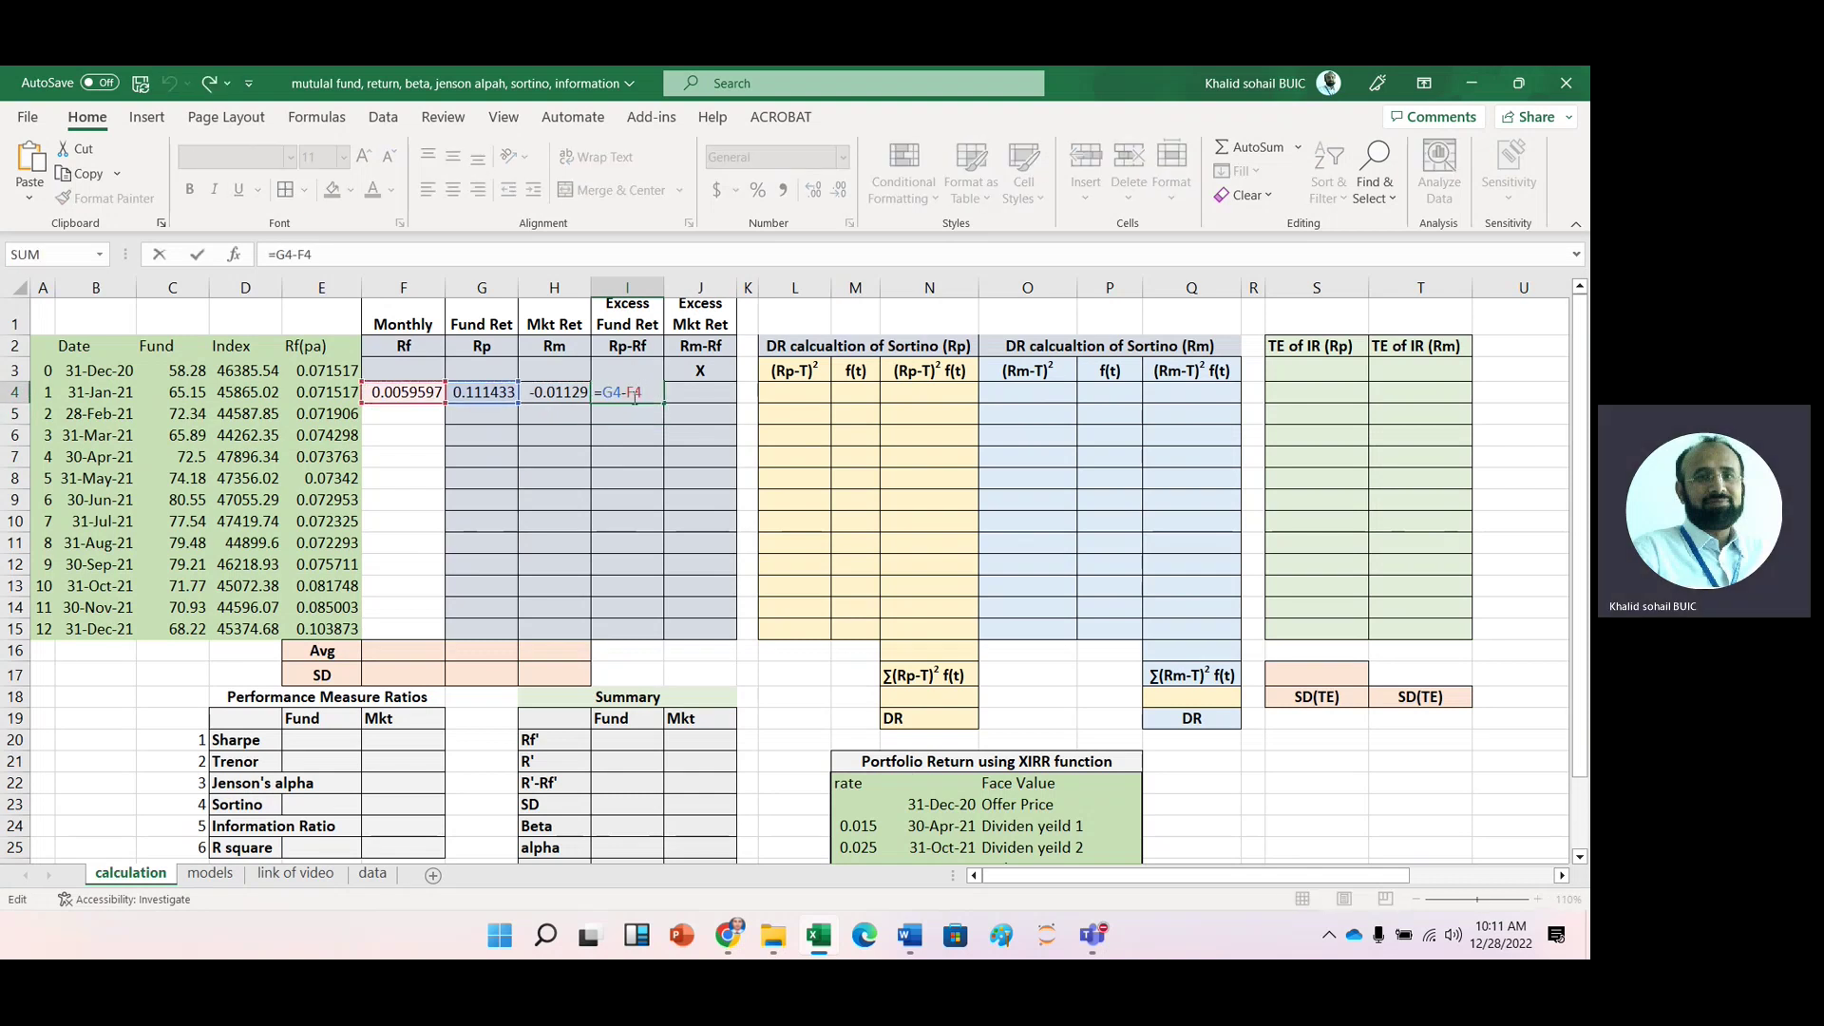
key(F4)
key(F4)
key(F4)
key(Return)
Step: Copy the excess return formula into J4 for the market and select F4:J4 for filling down
click(627, 391)
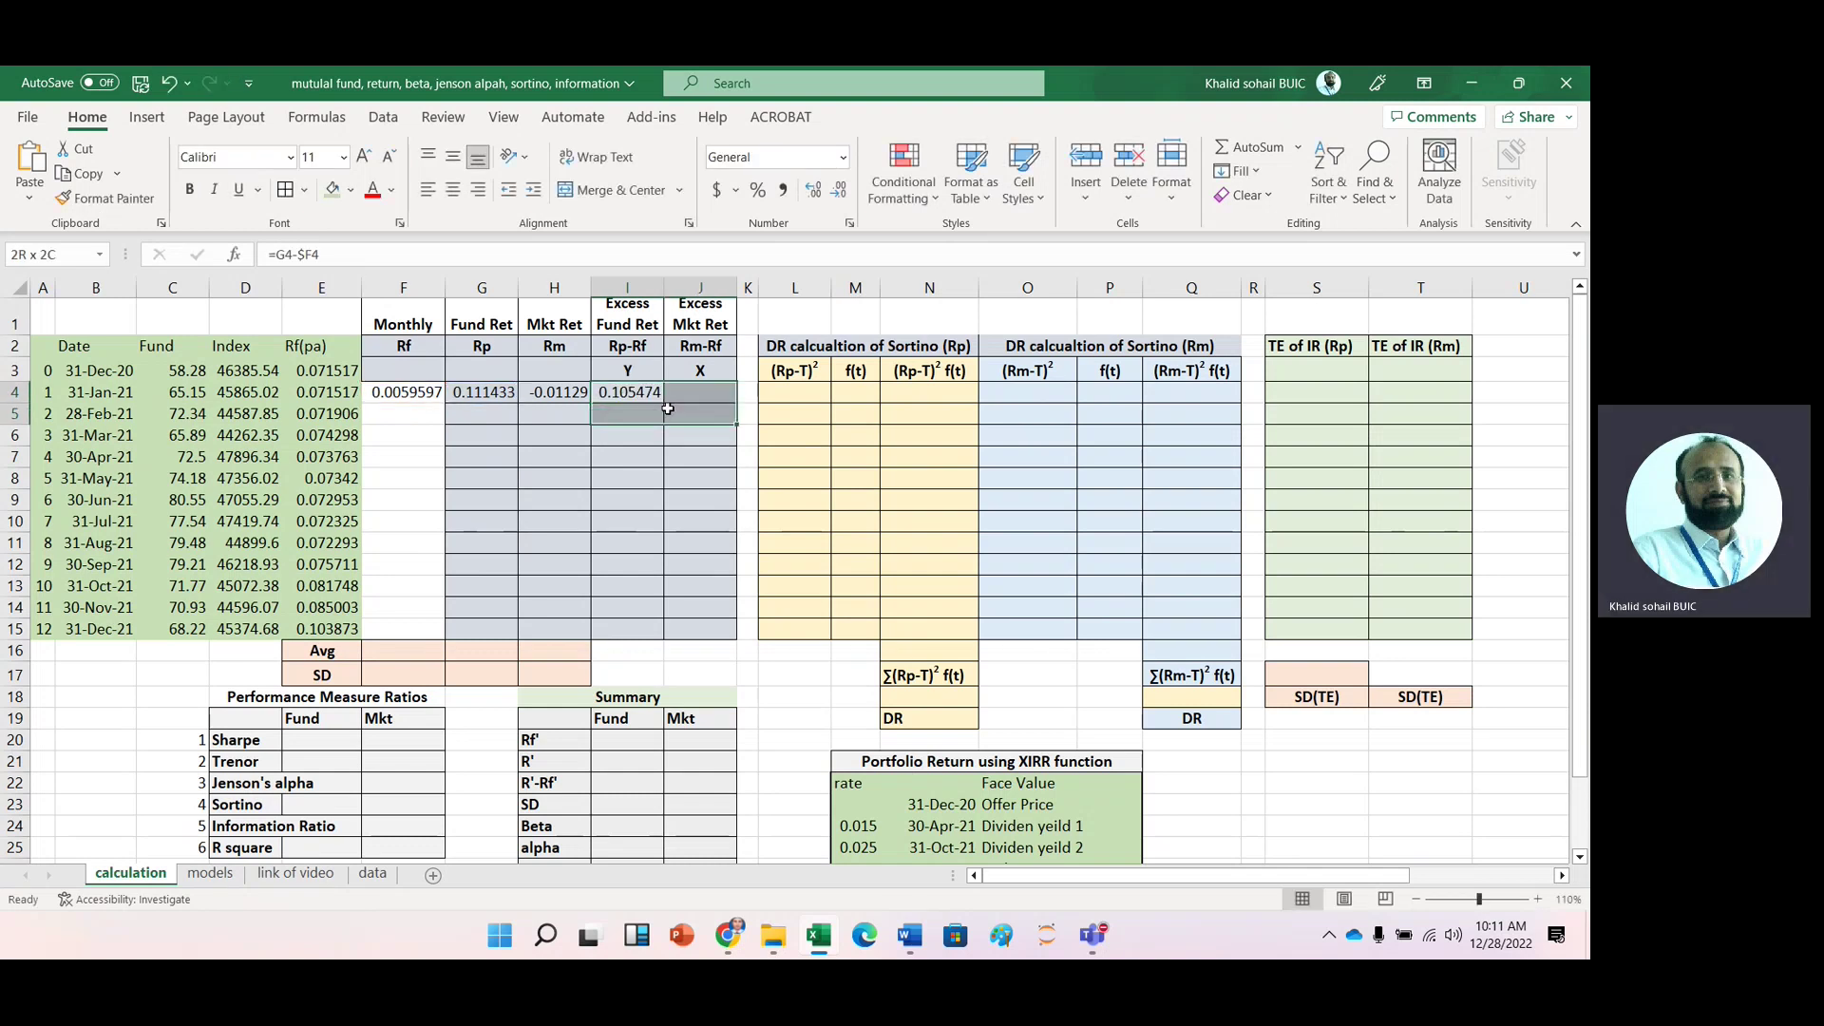
drag(665, 405, 726, 401)
click(726, 397)
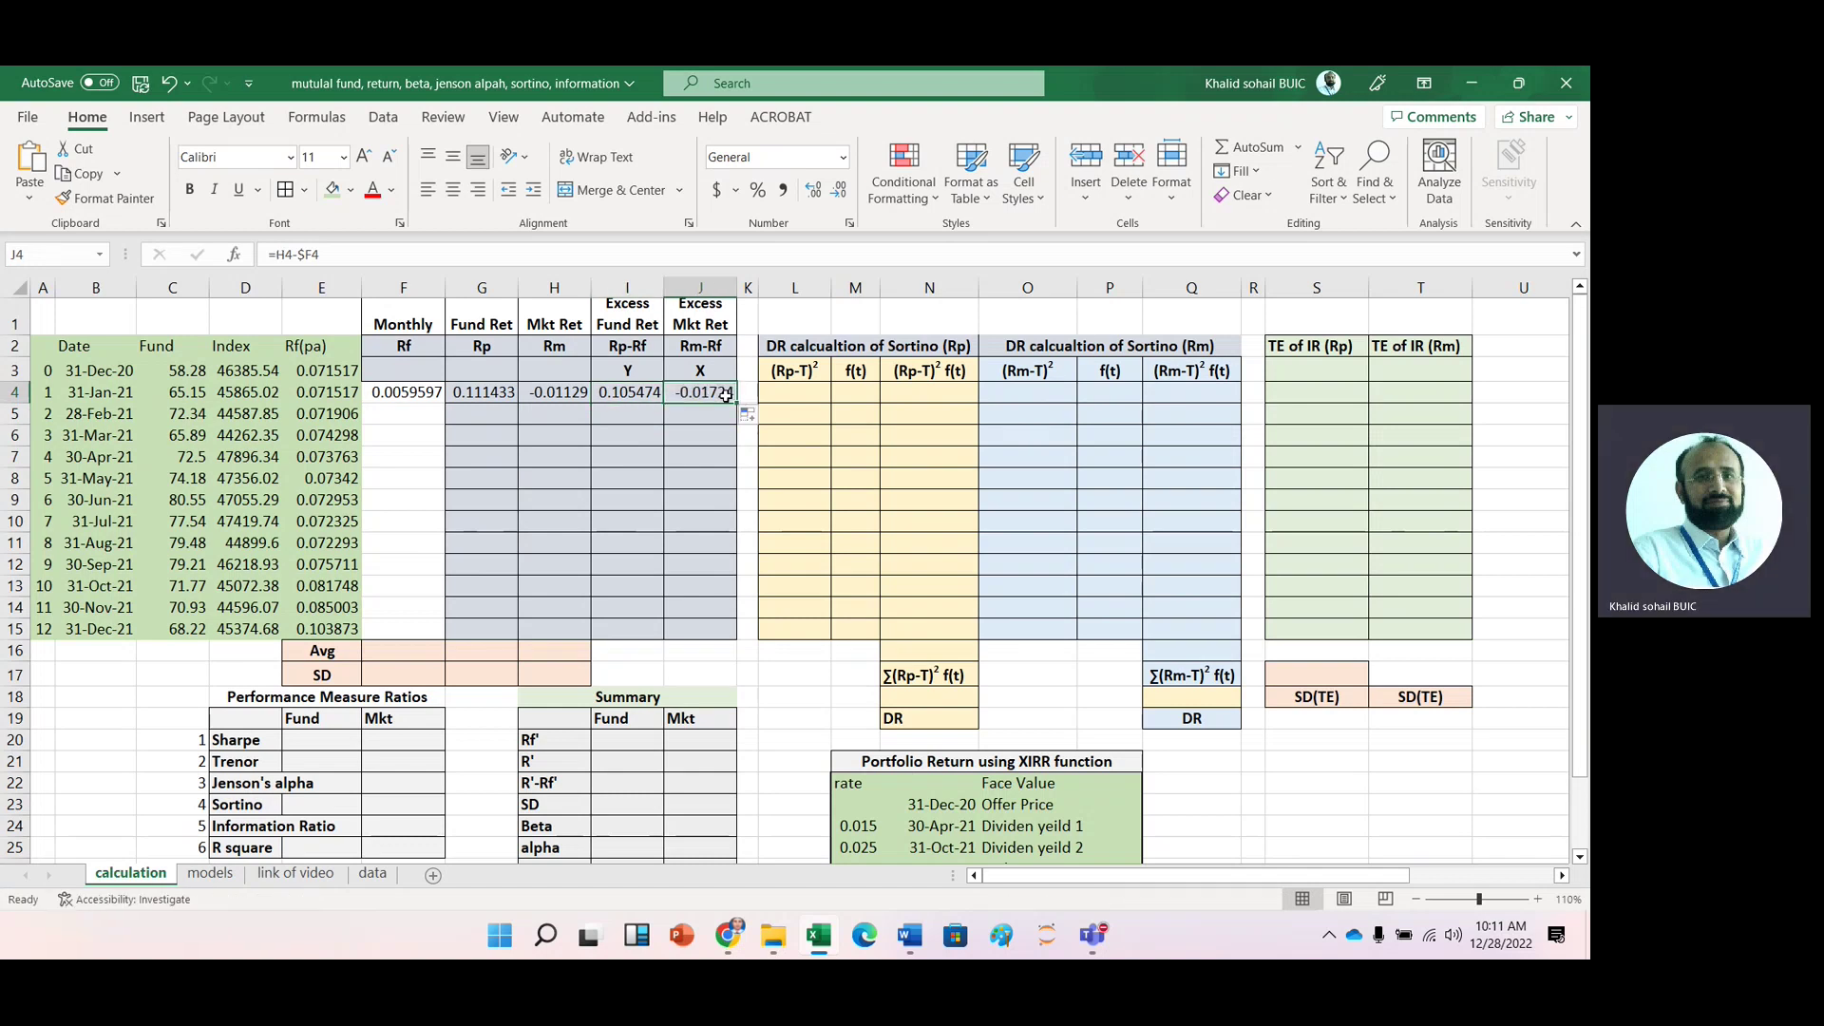
double_click(727, 395)
key(Escape)
click(405, 393)
drag(405, 393, 740, 632)
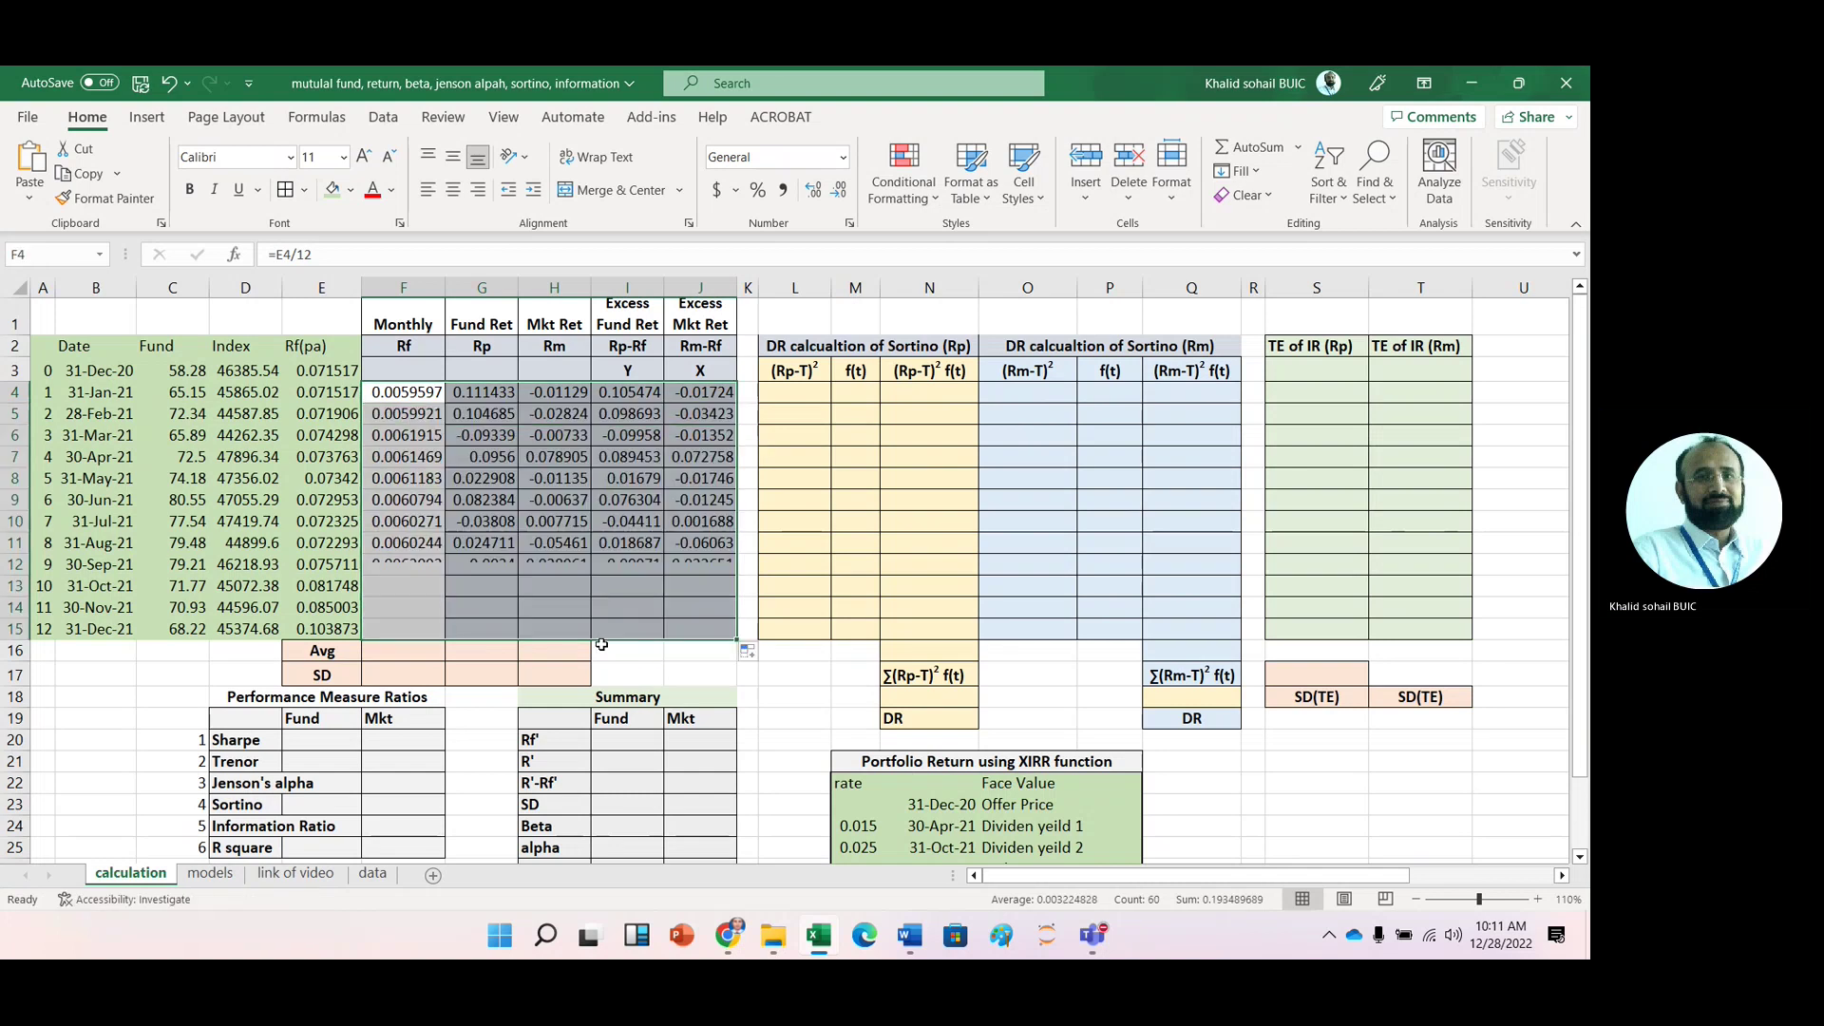
Step: Average the monthly Rf, Rp and Rm columns in row 16 (0.0065, 0.0131, -0.0018)
click(429, 653)
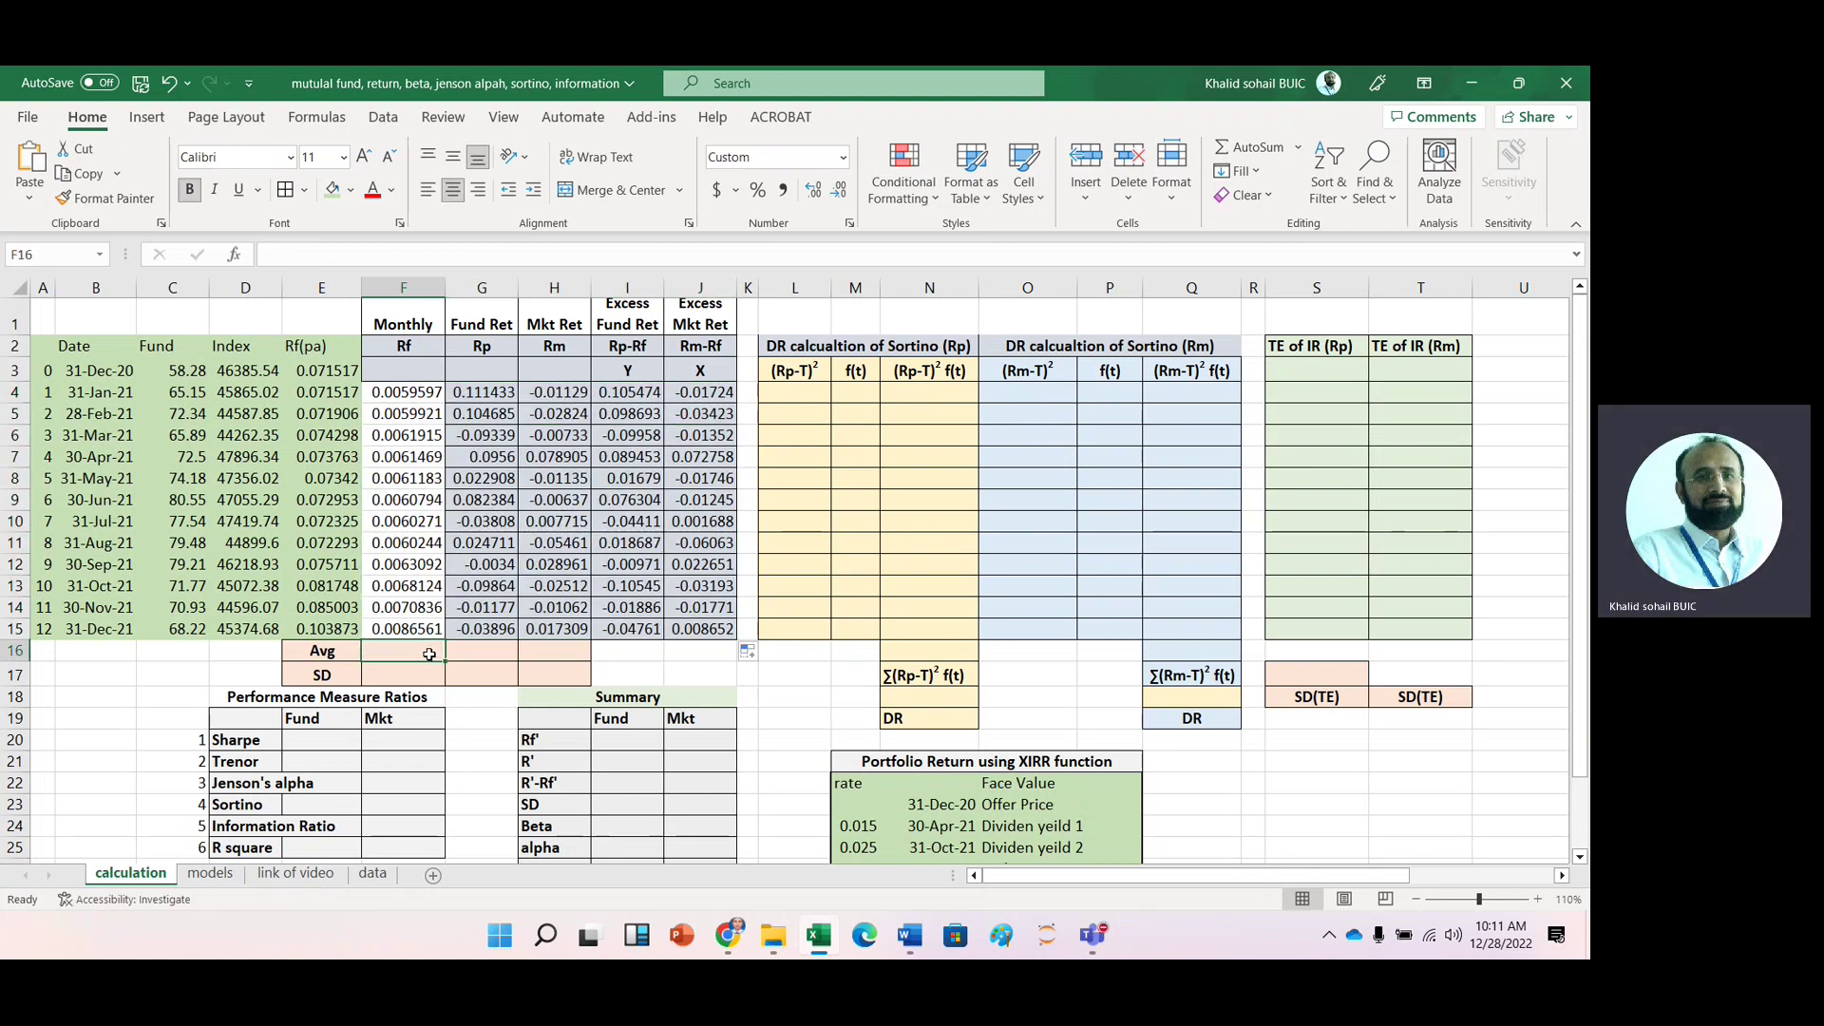
text(=ave)
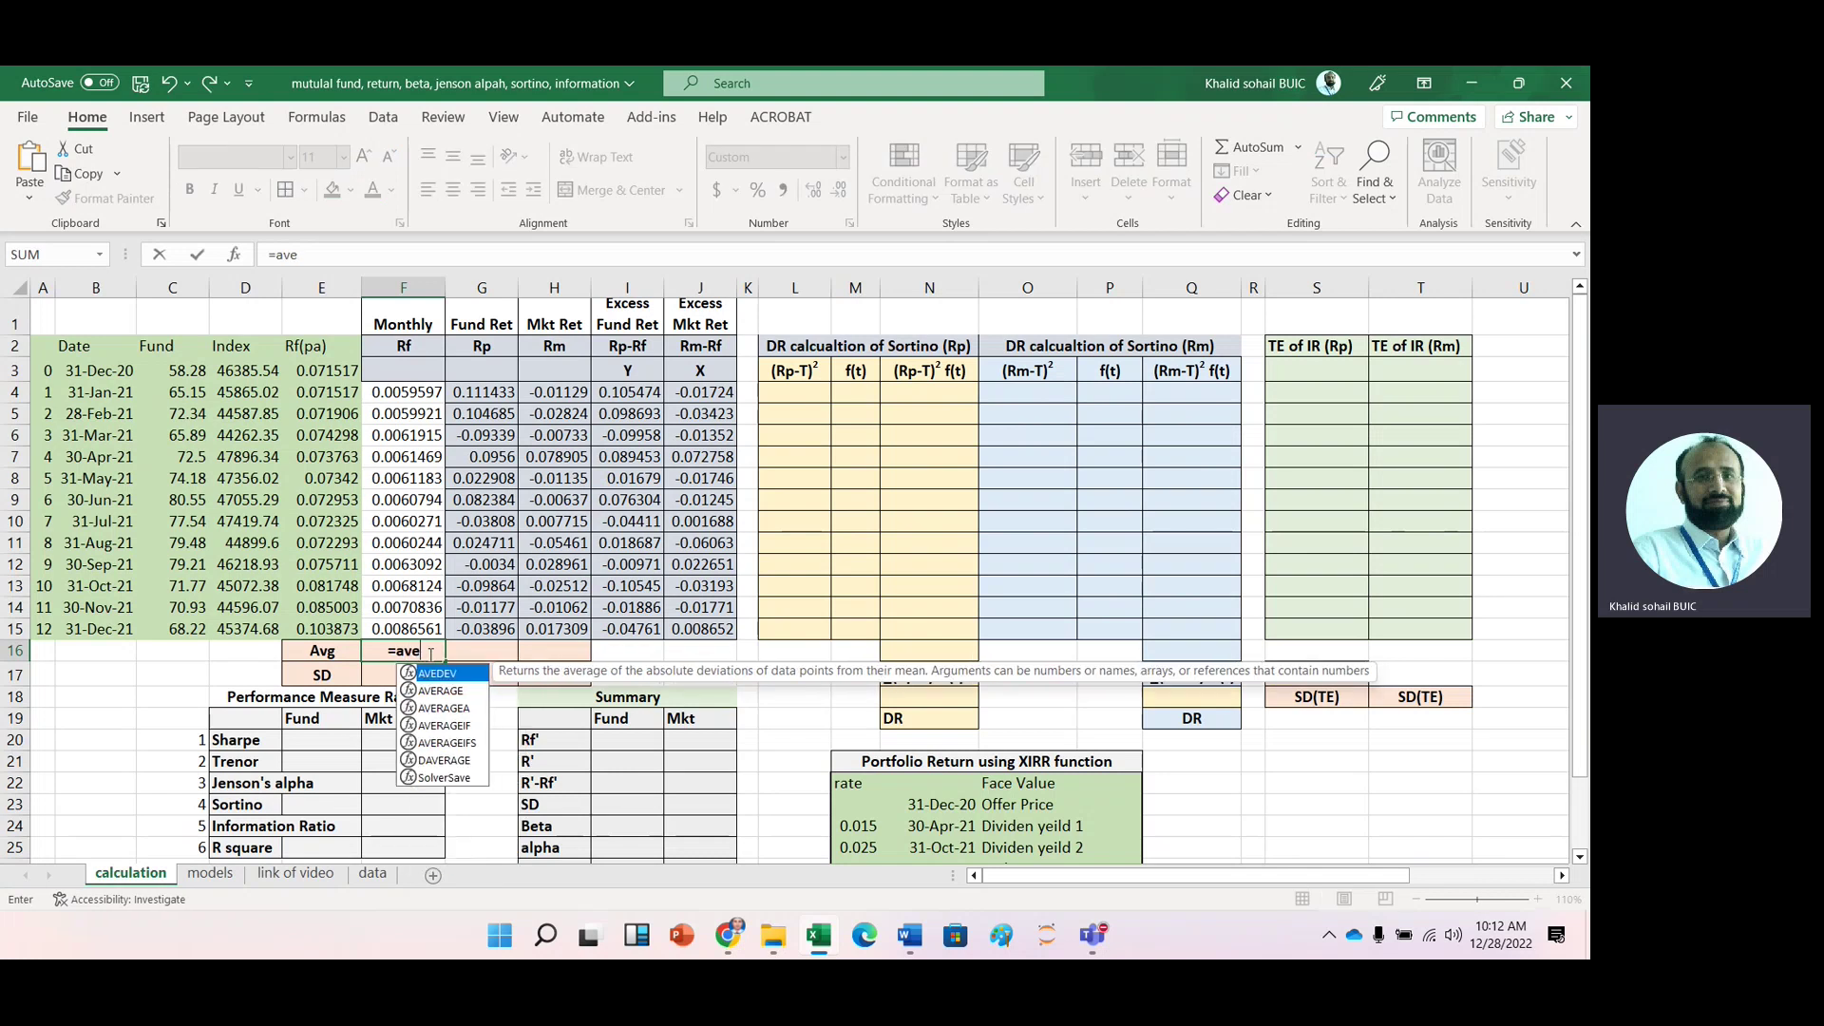
key(Down)
key(Tab)
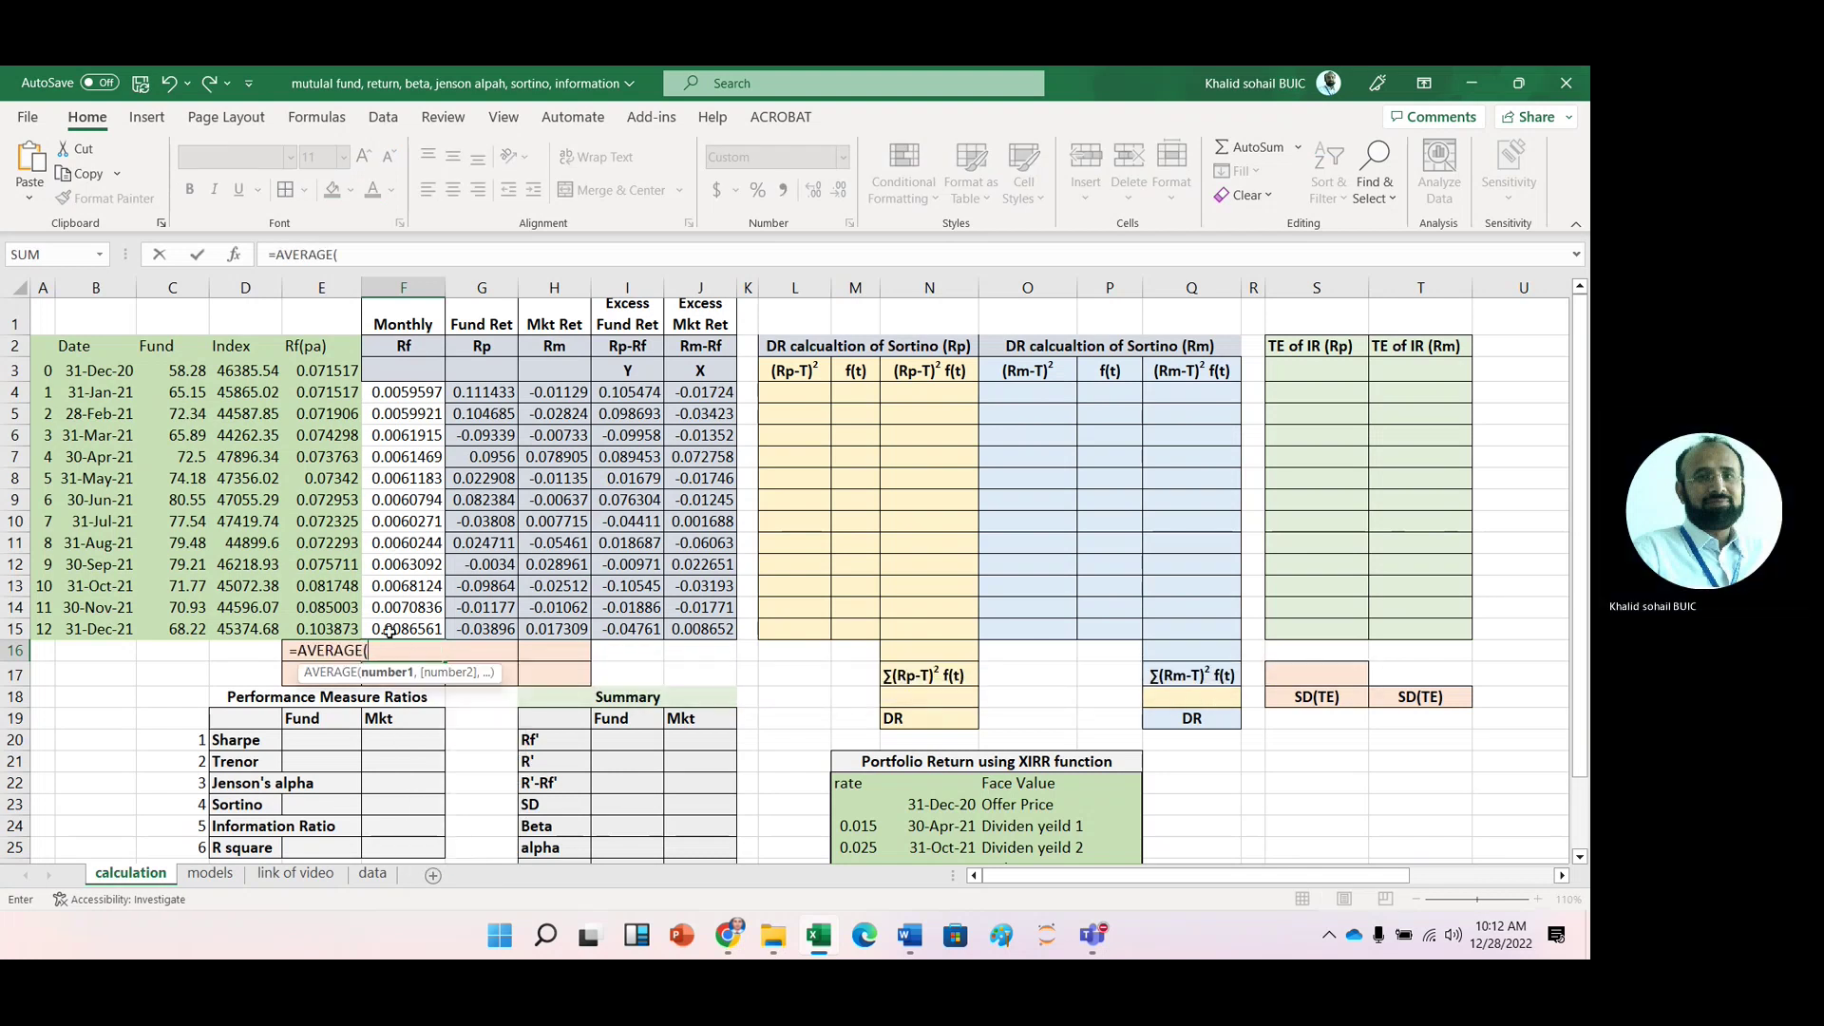
click(390, 630)
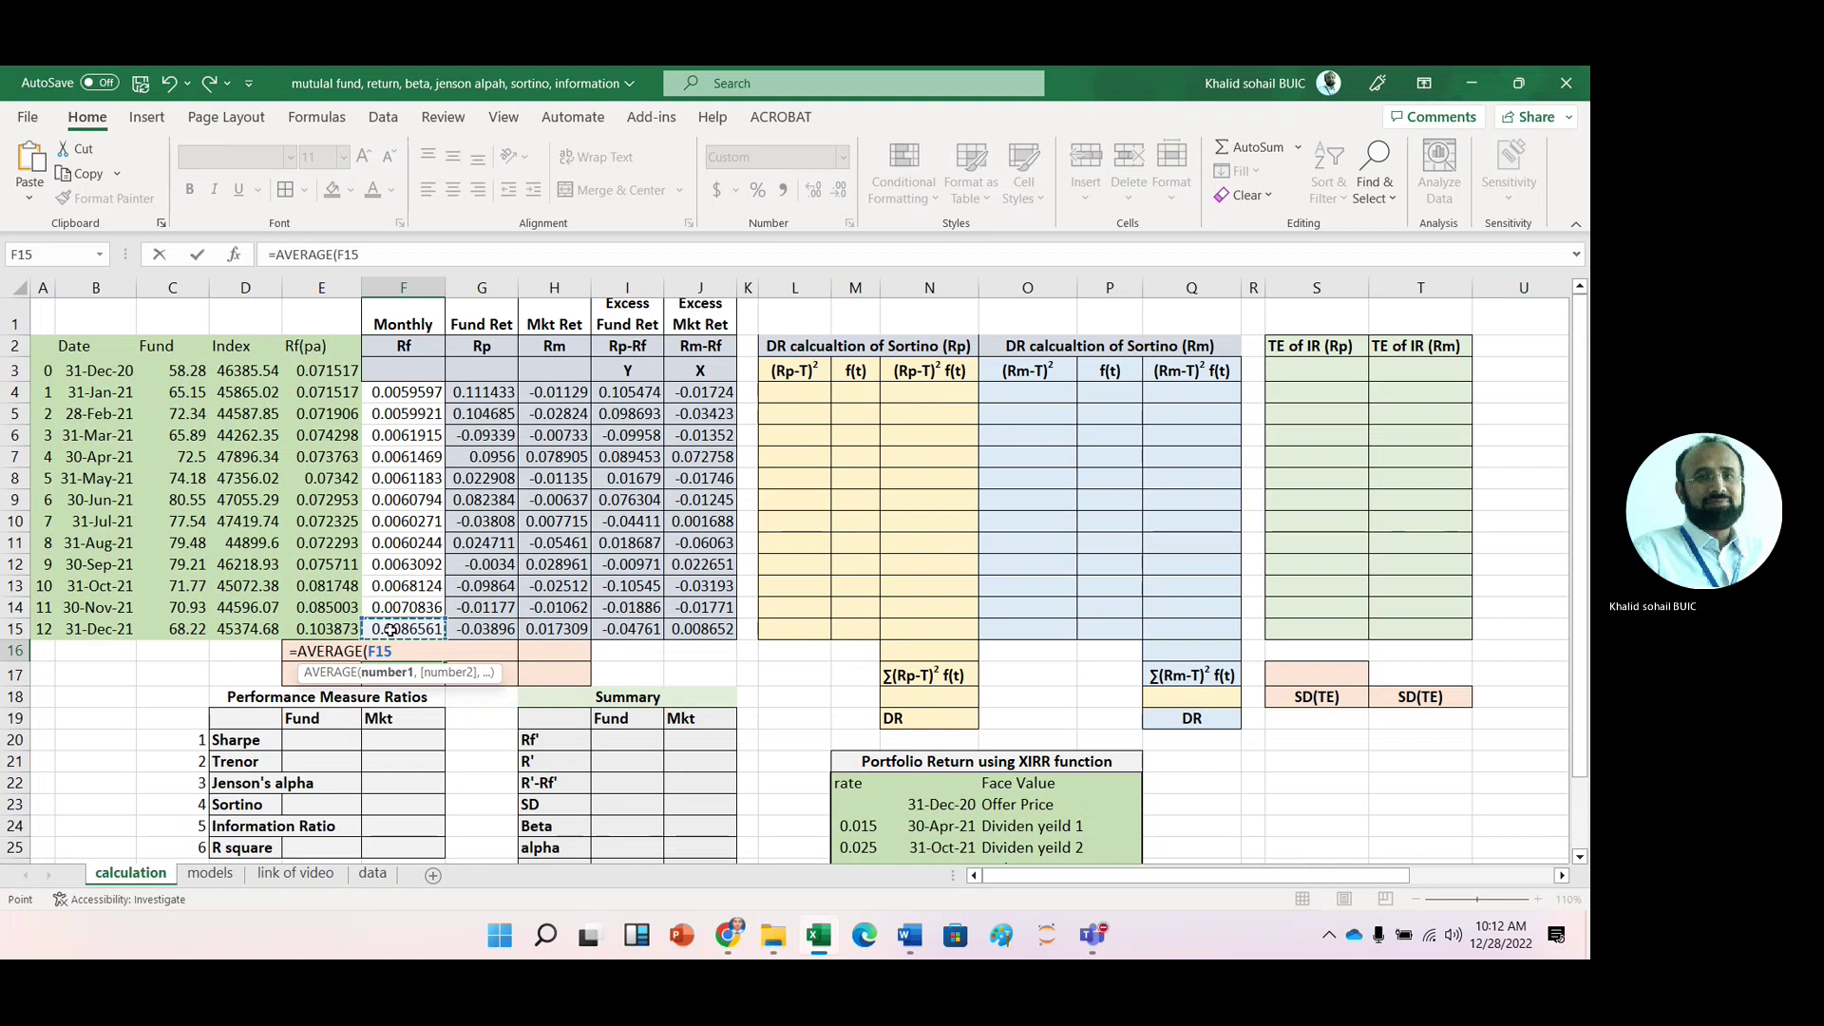
key(ctrl+shift+Up)
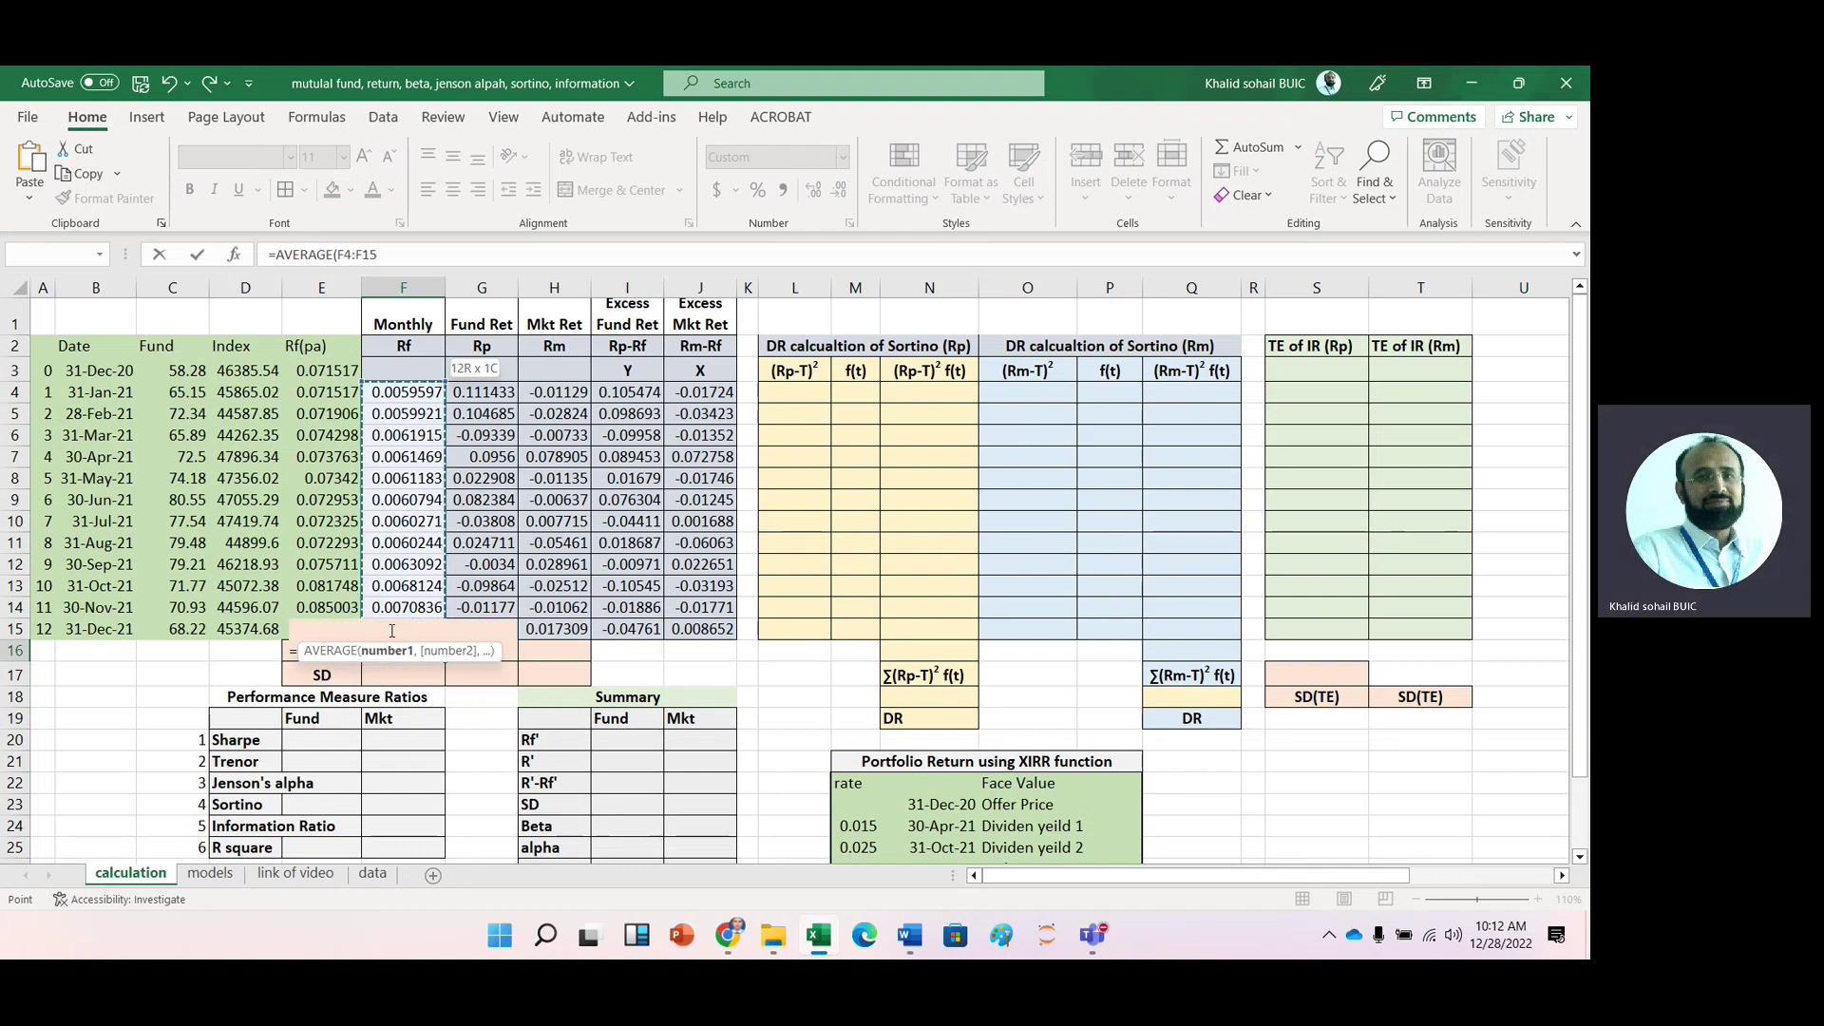
key(ctrl+Return)
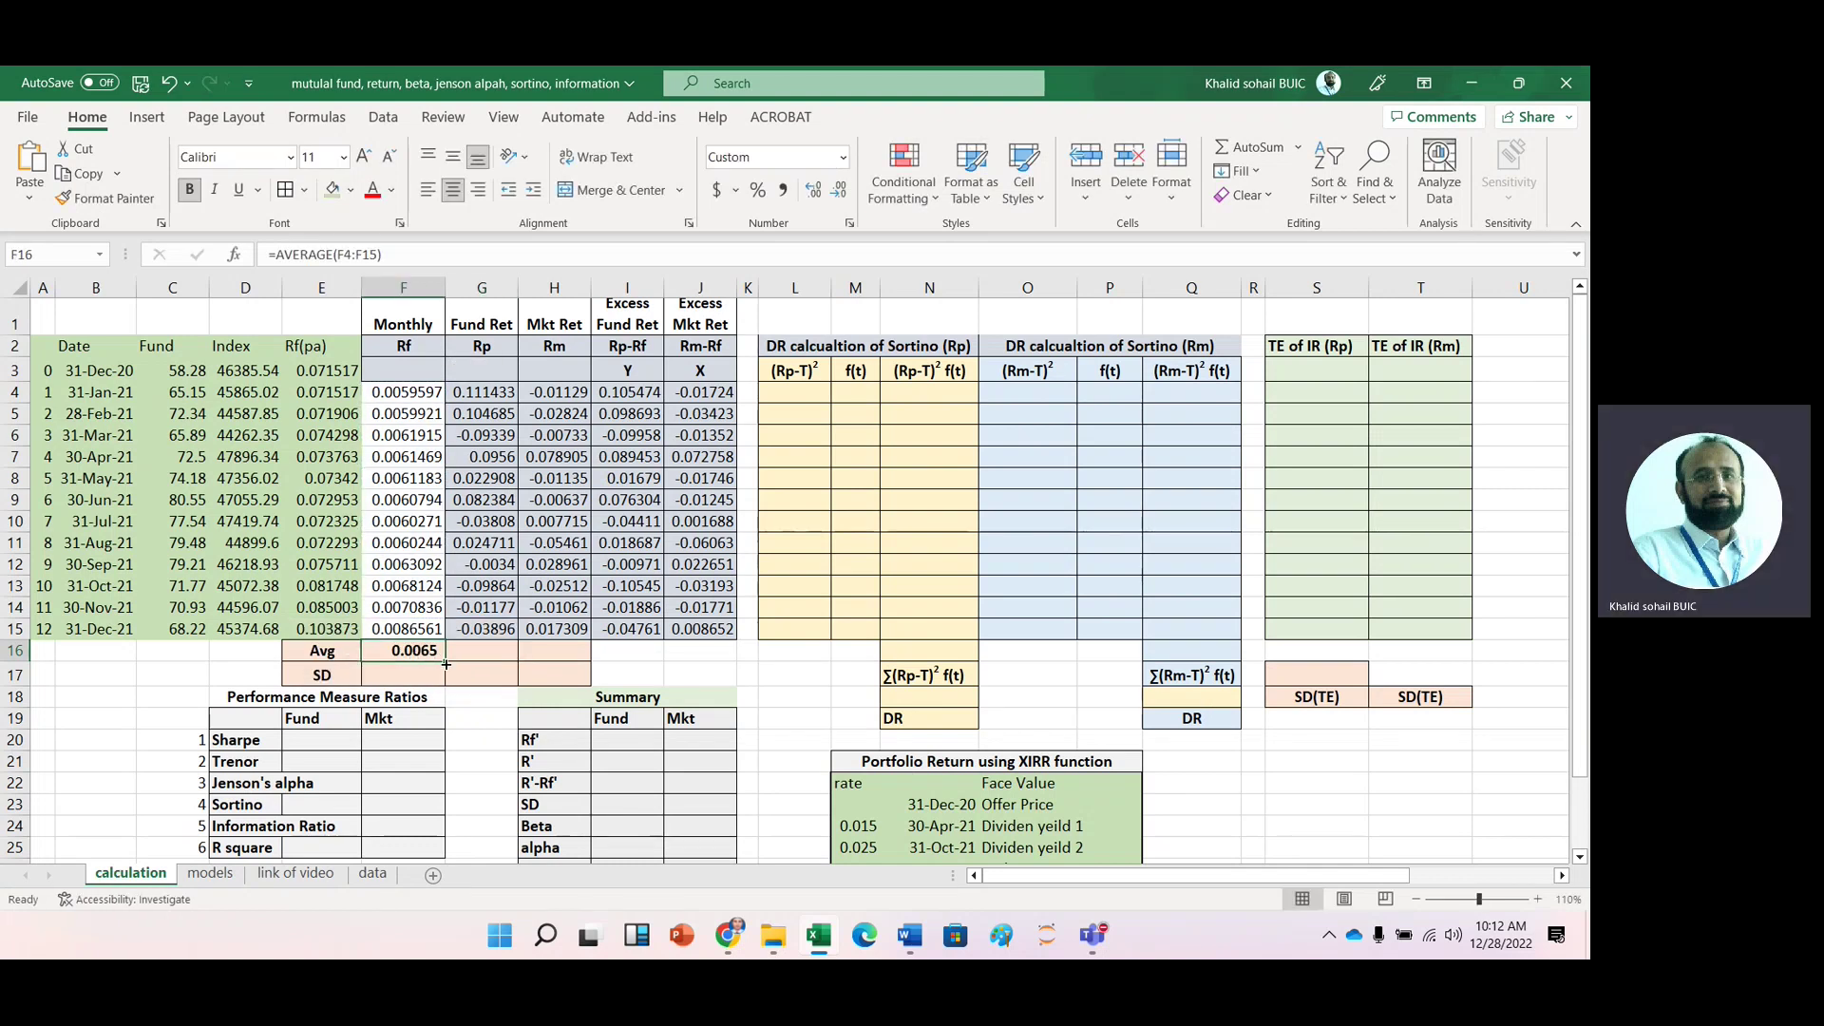
drag(446, 664, 570, 660)
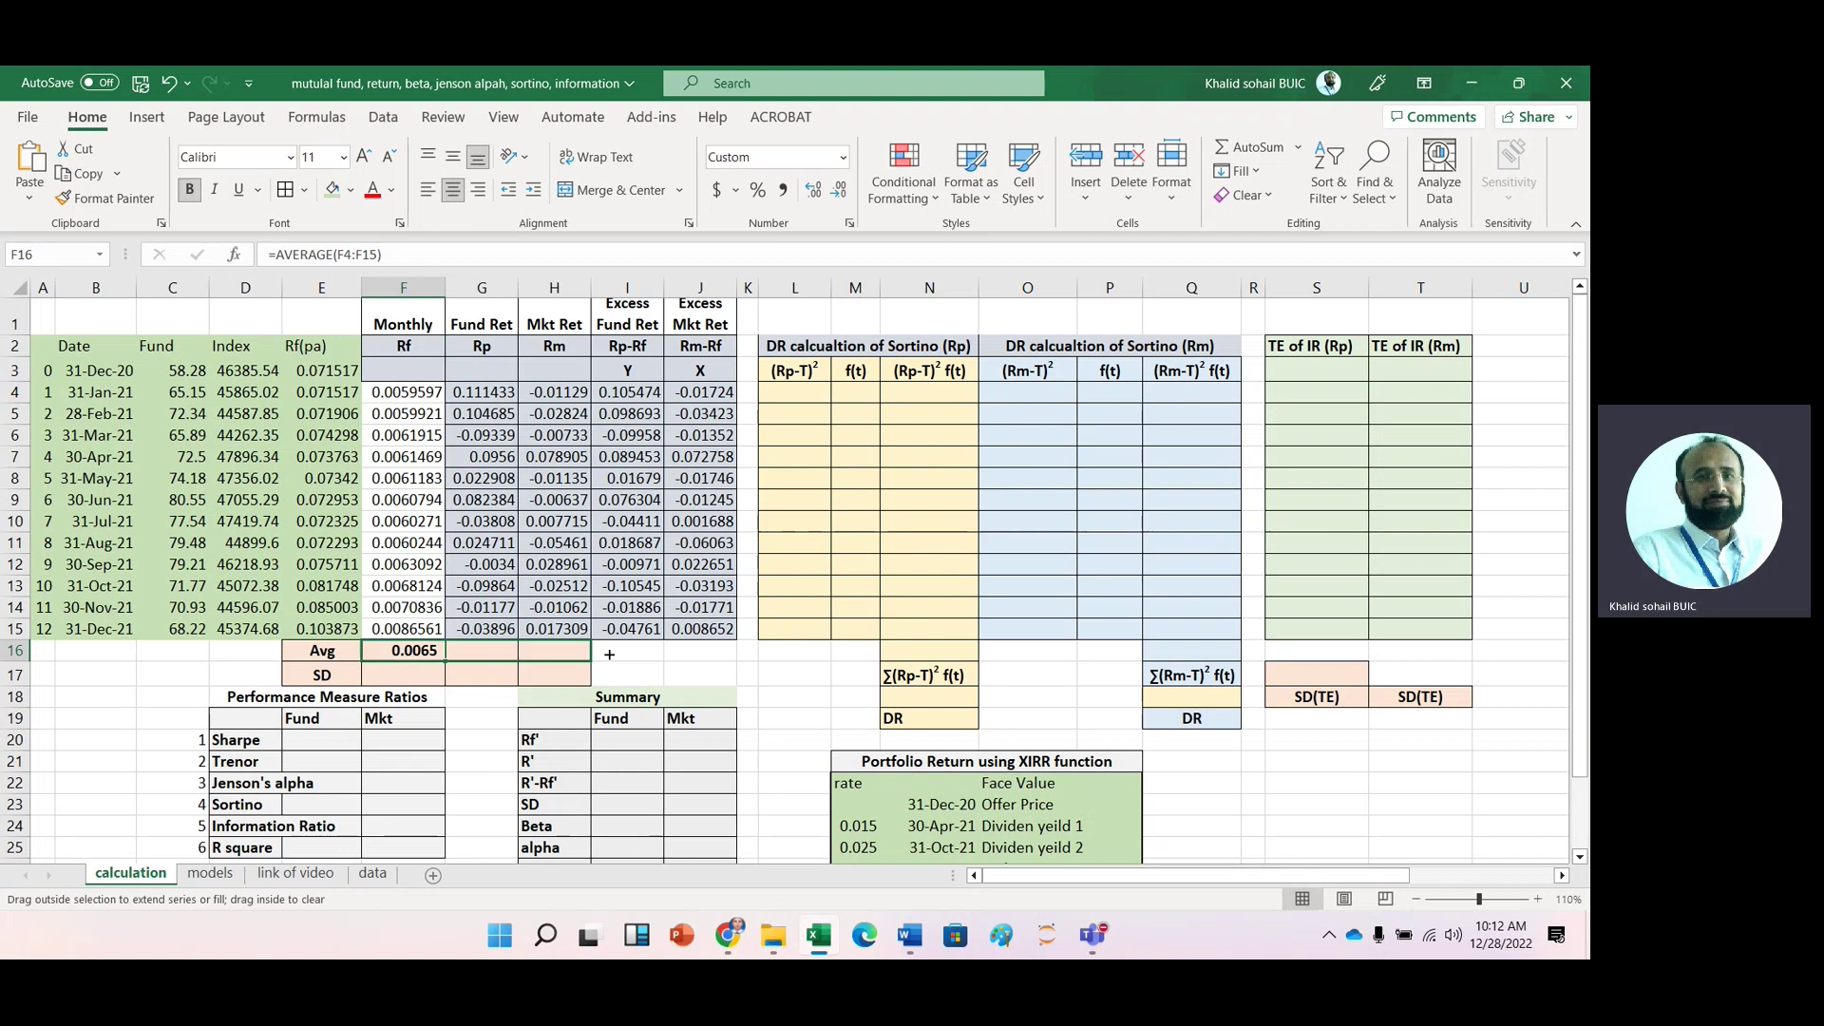
Step: Add STDEV.P of fund and market returns in row 17 (0.0707 and 0.0320)
click(482, 677)
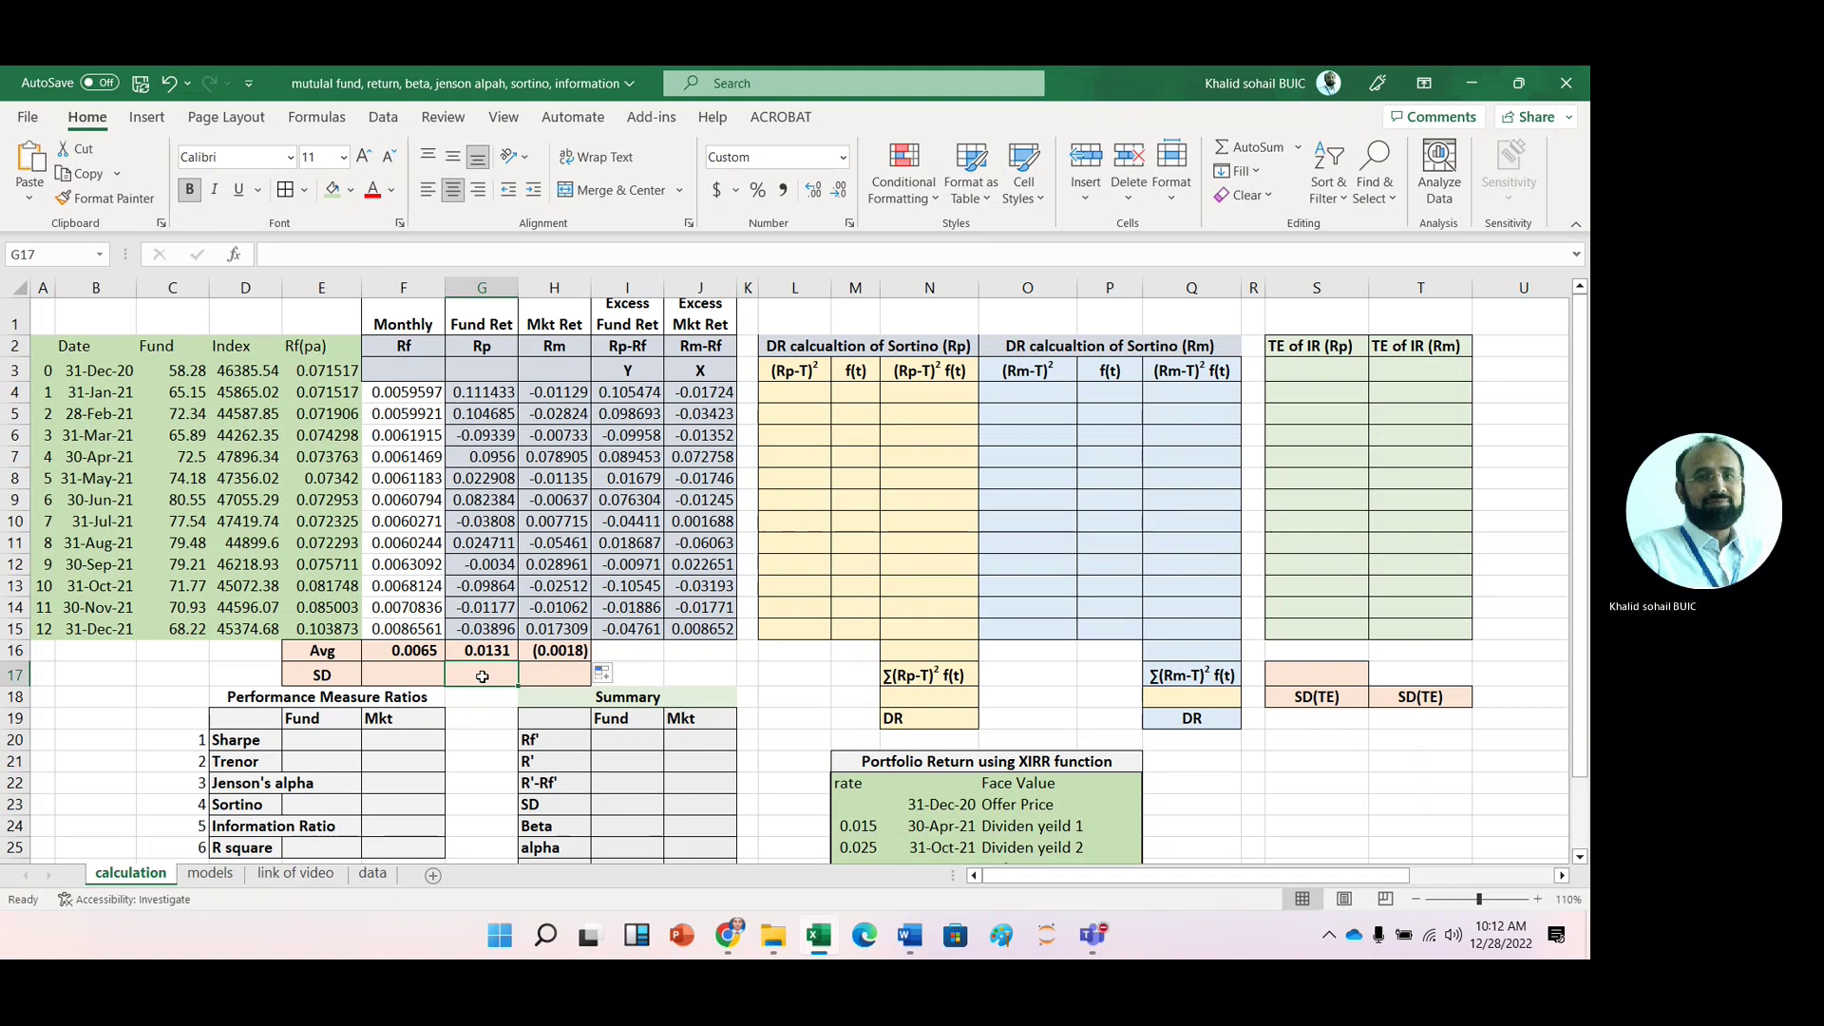
text(=)
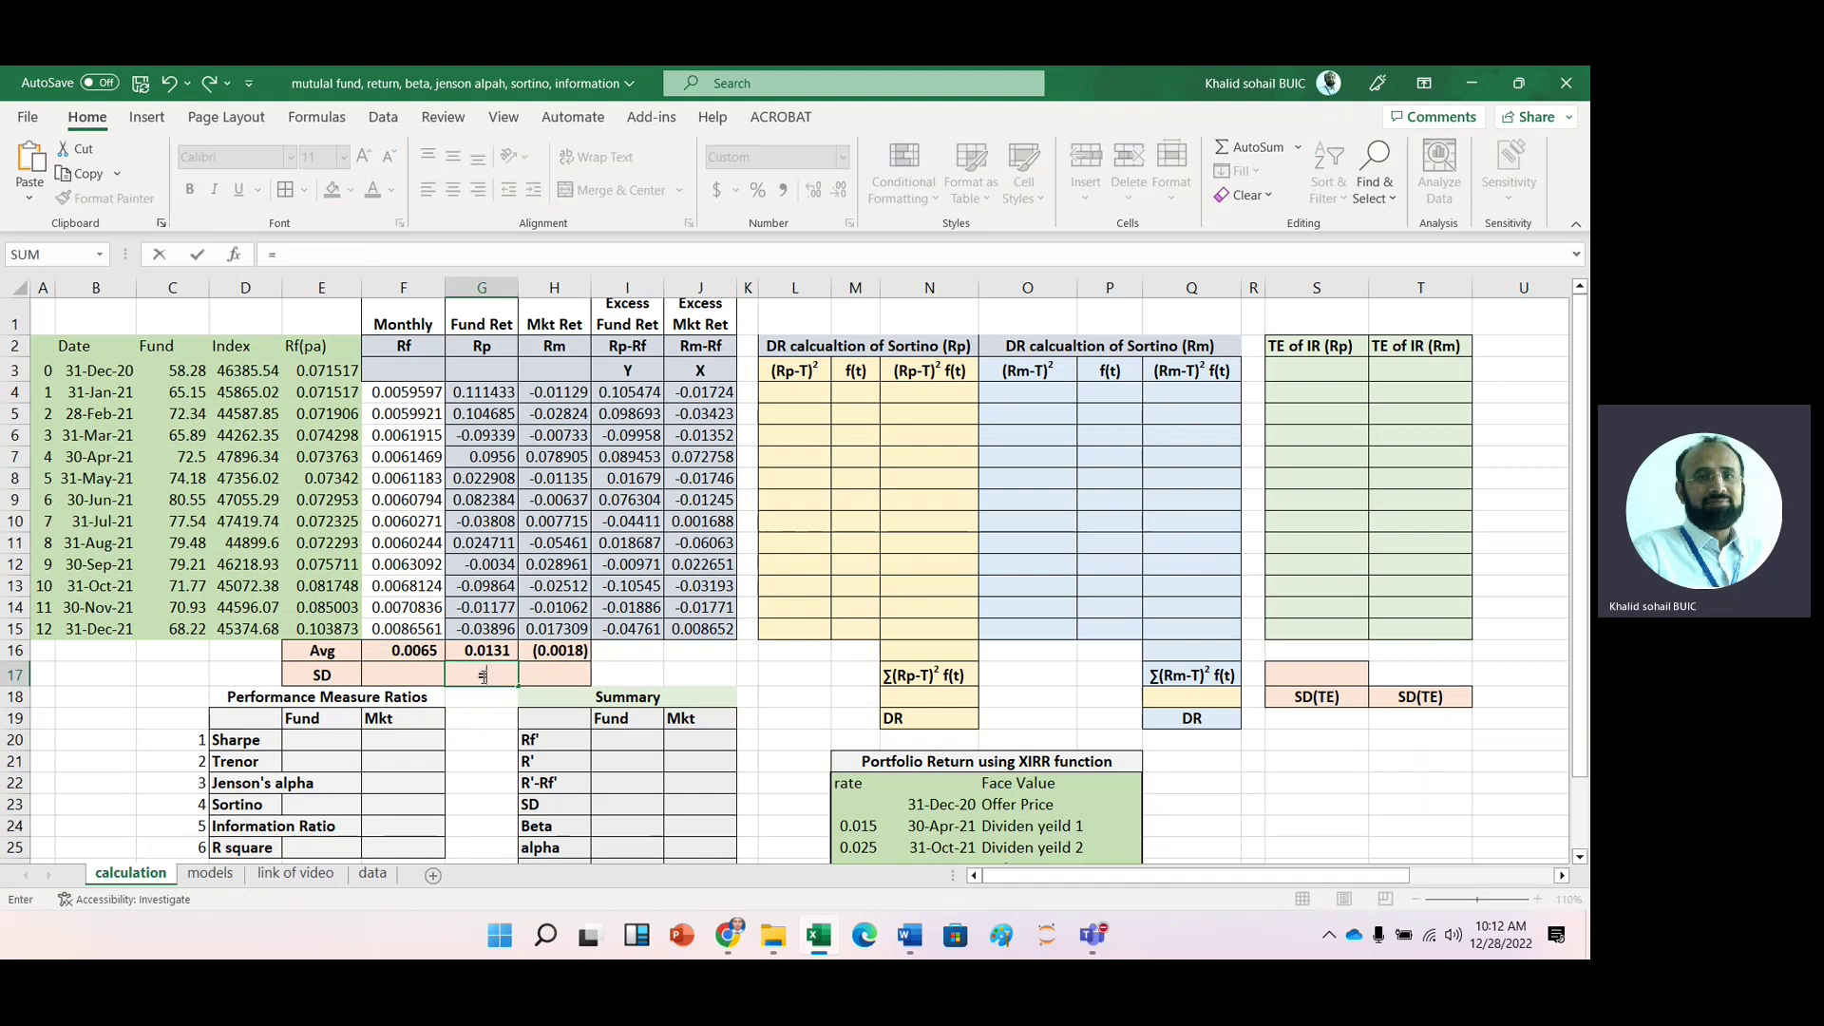
text(std)
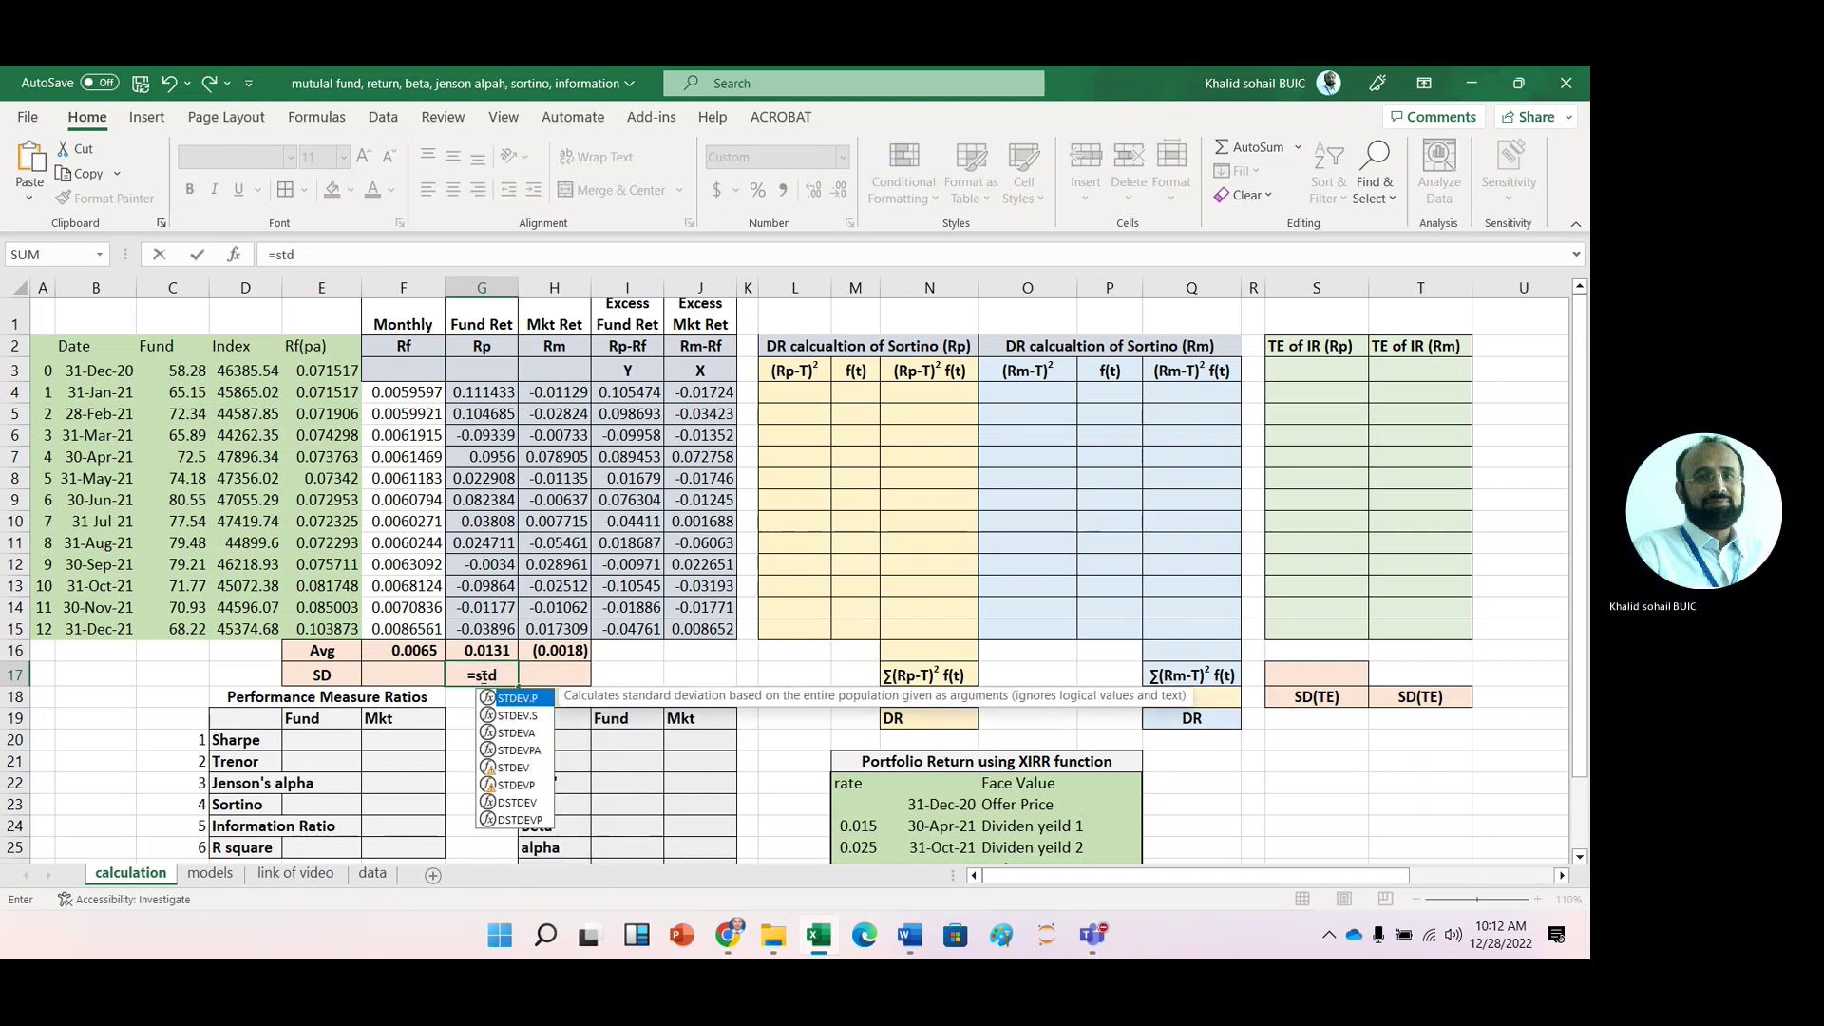
key(Tab)
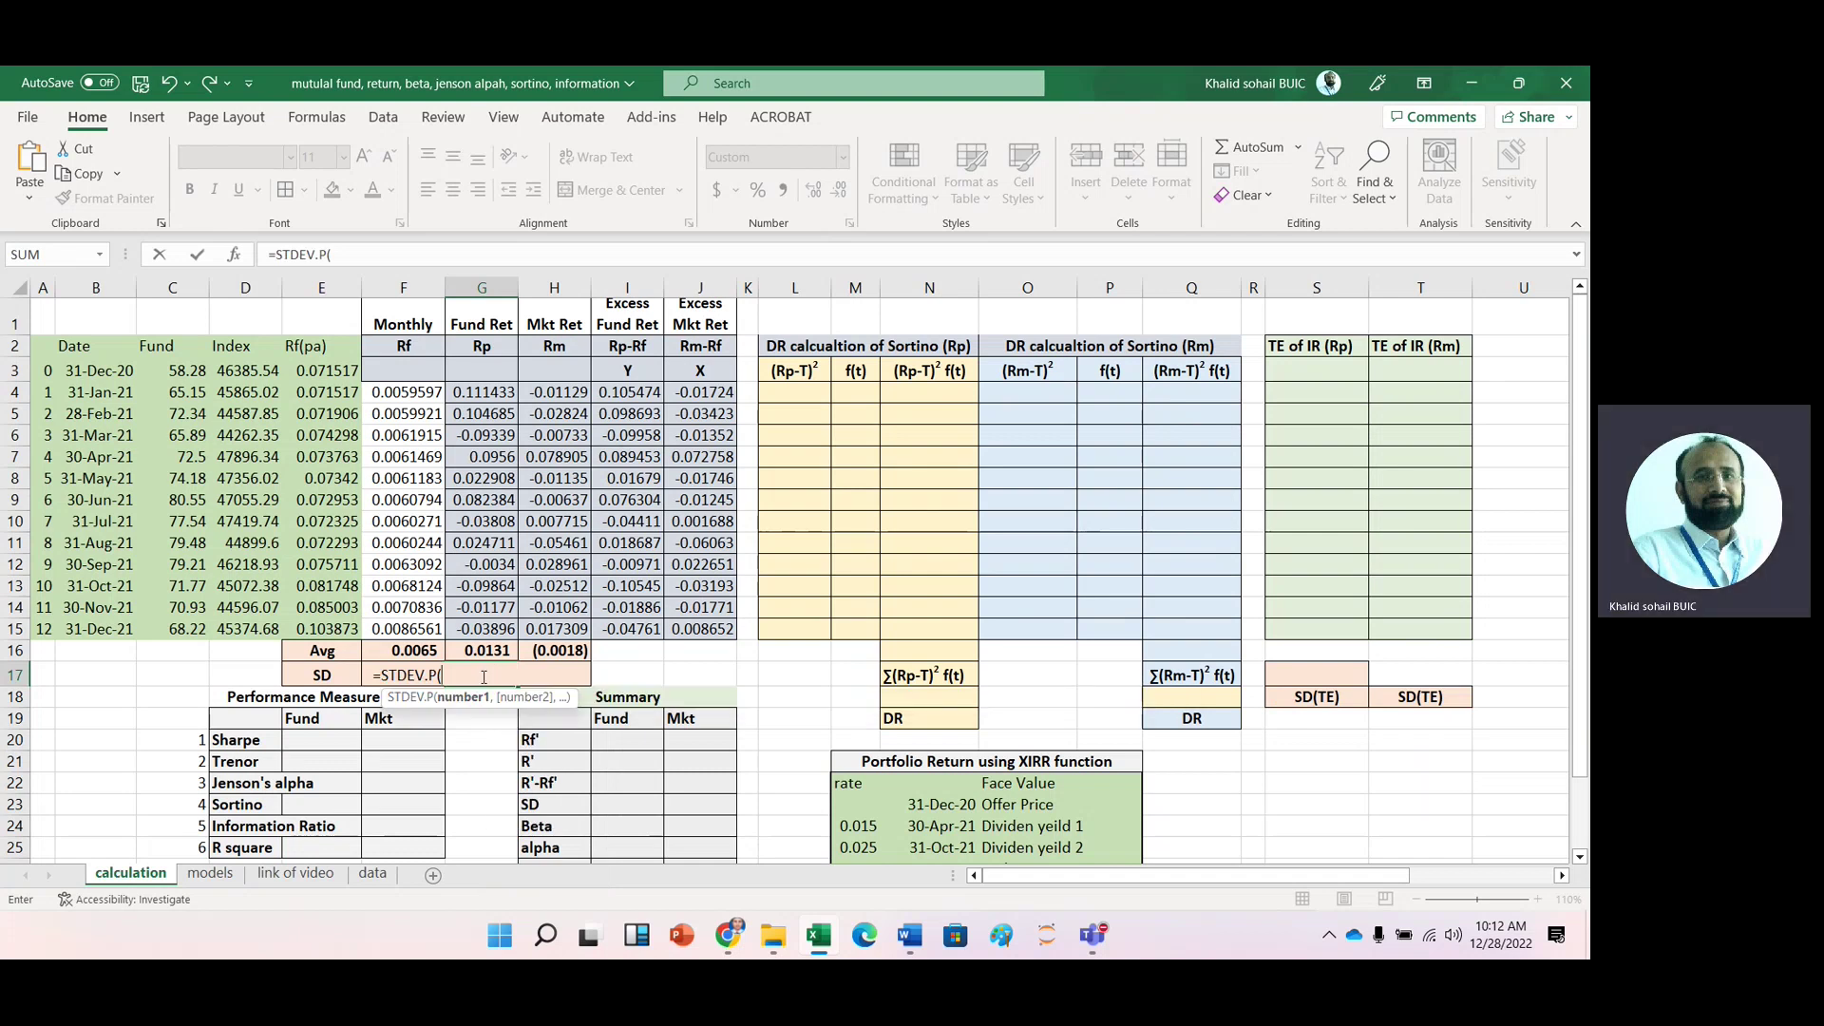
click(496, 630)
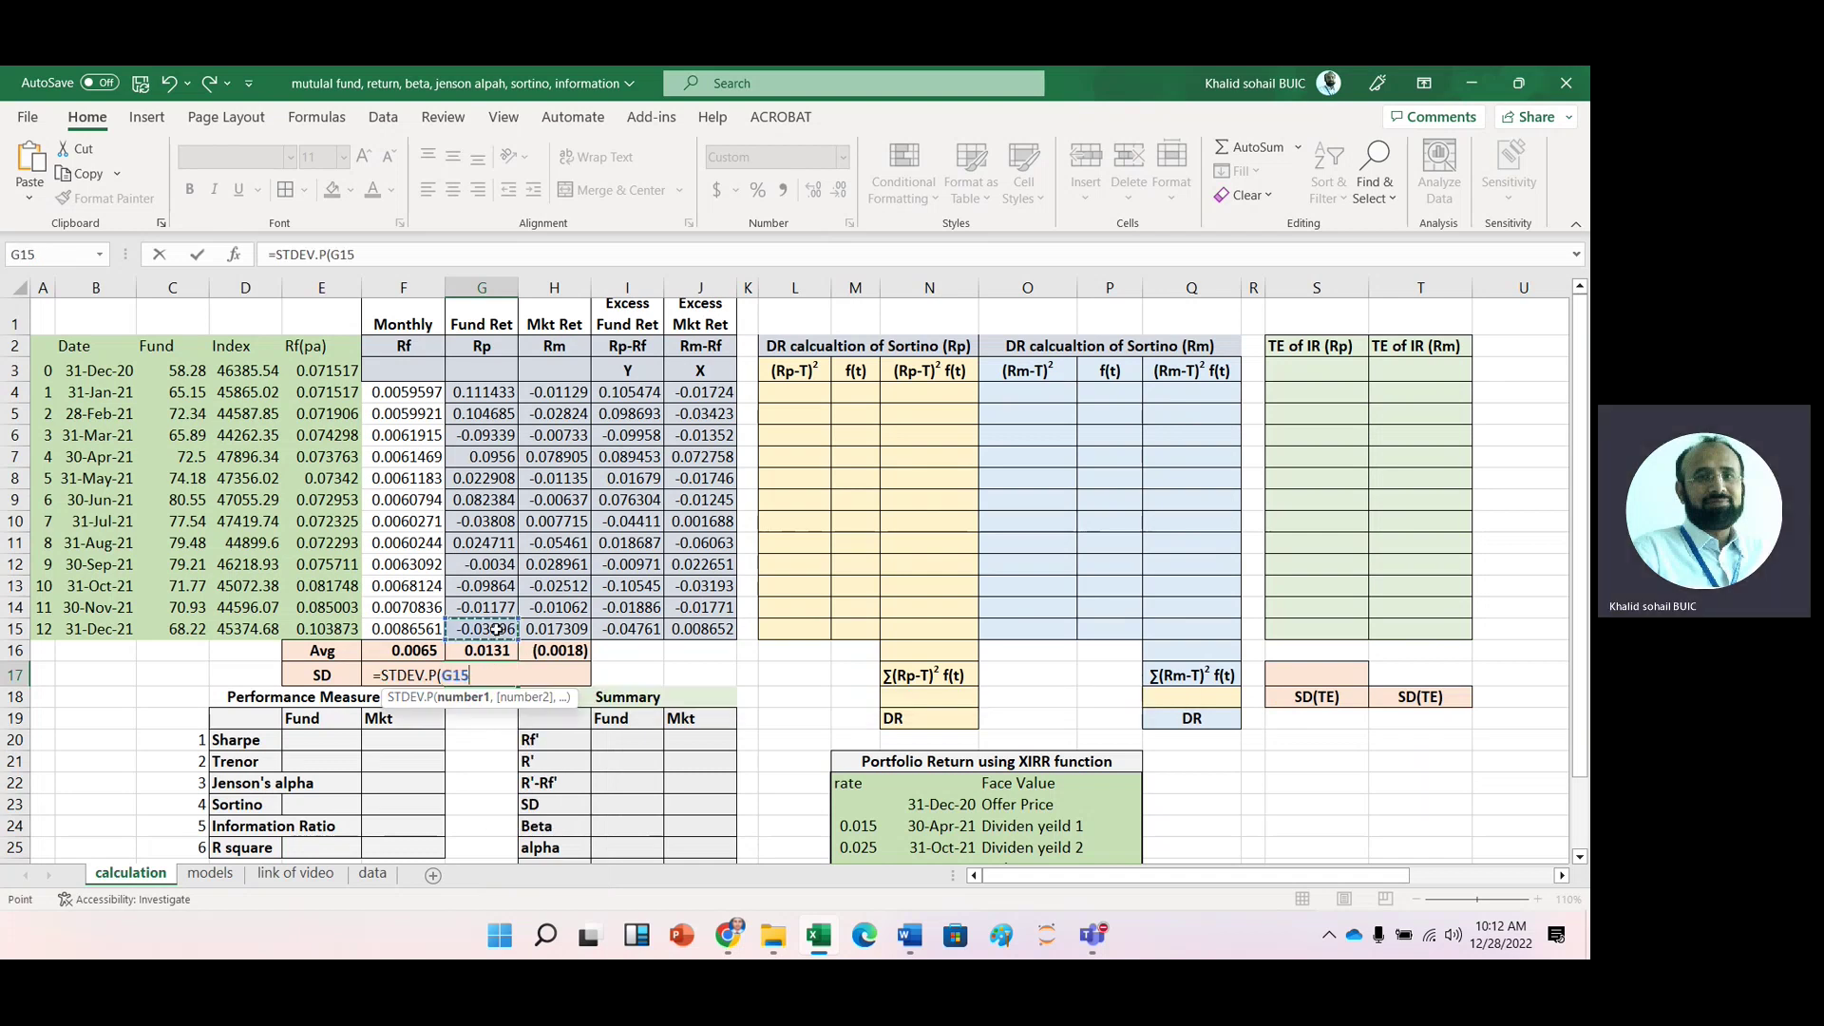
key(ctrl+shift+Up)
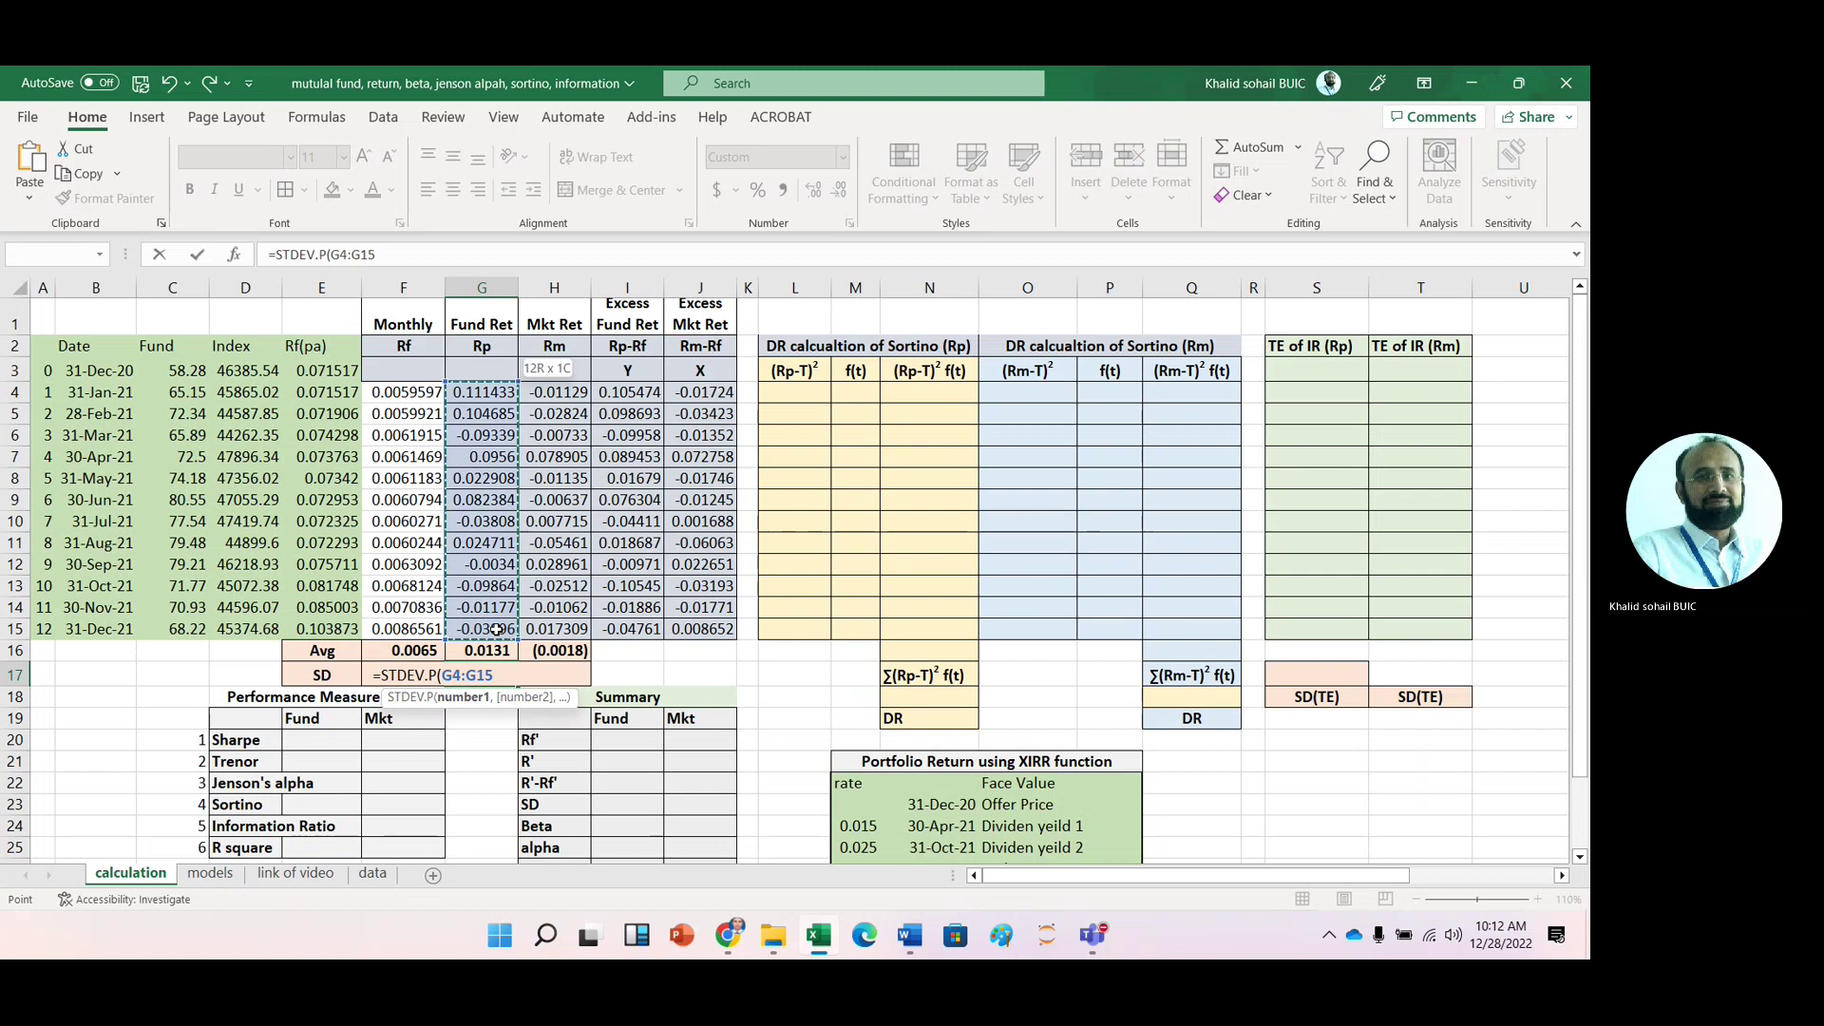
key(Return)
click(464, 675)
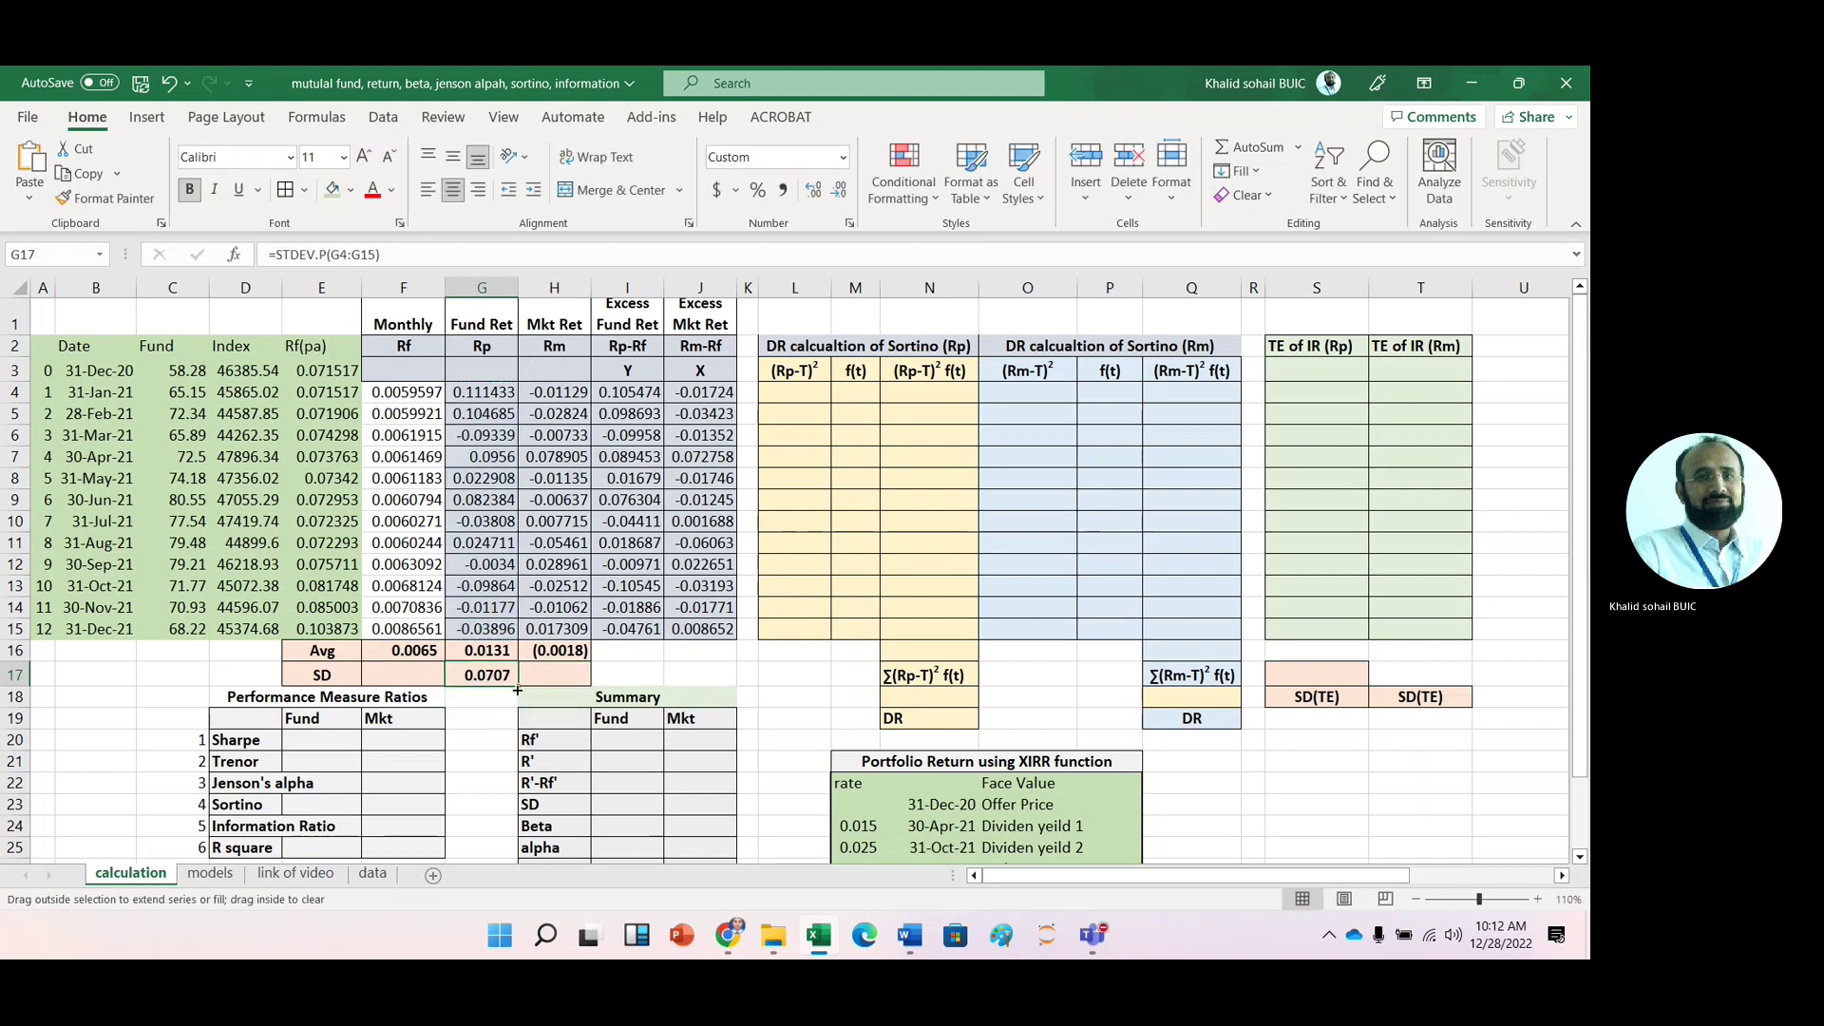
drag(518, 689, 574, 689)
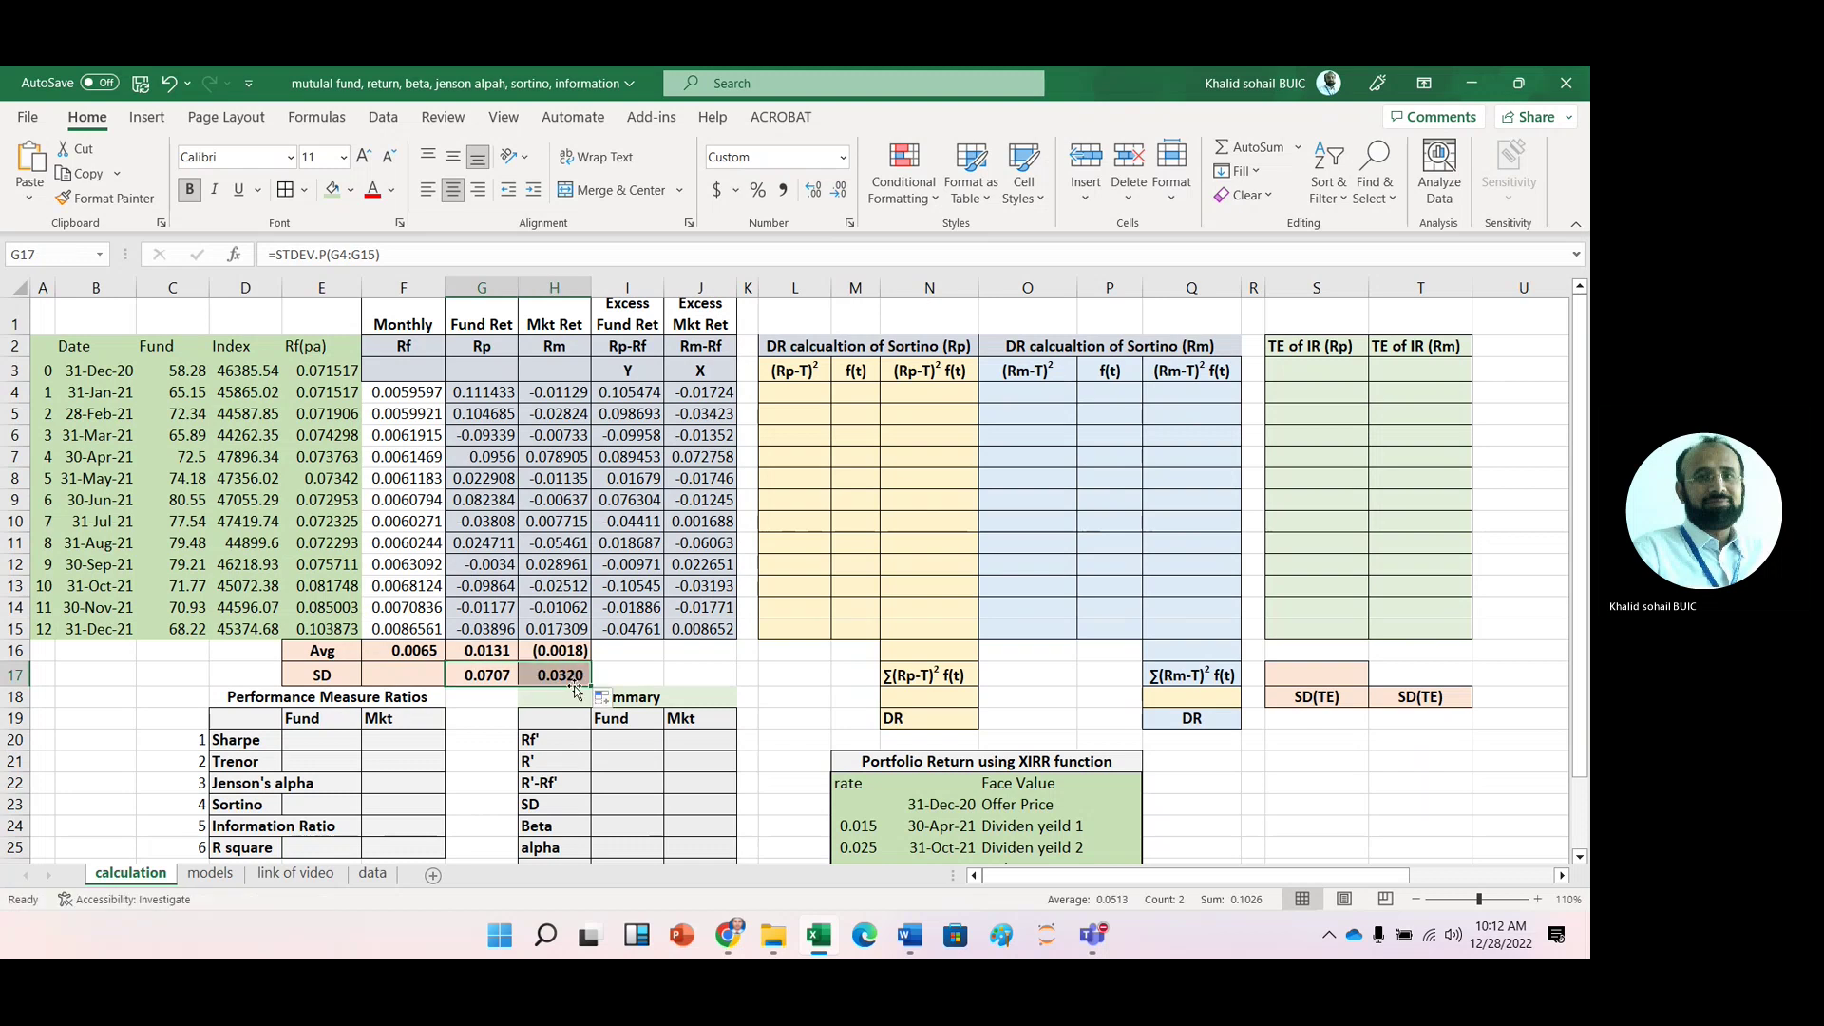
click(798, 498)
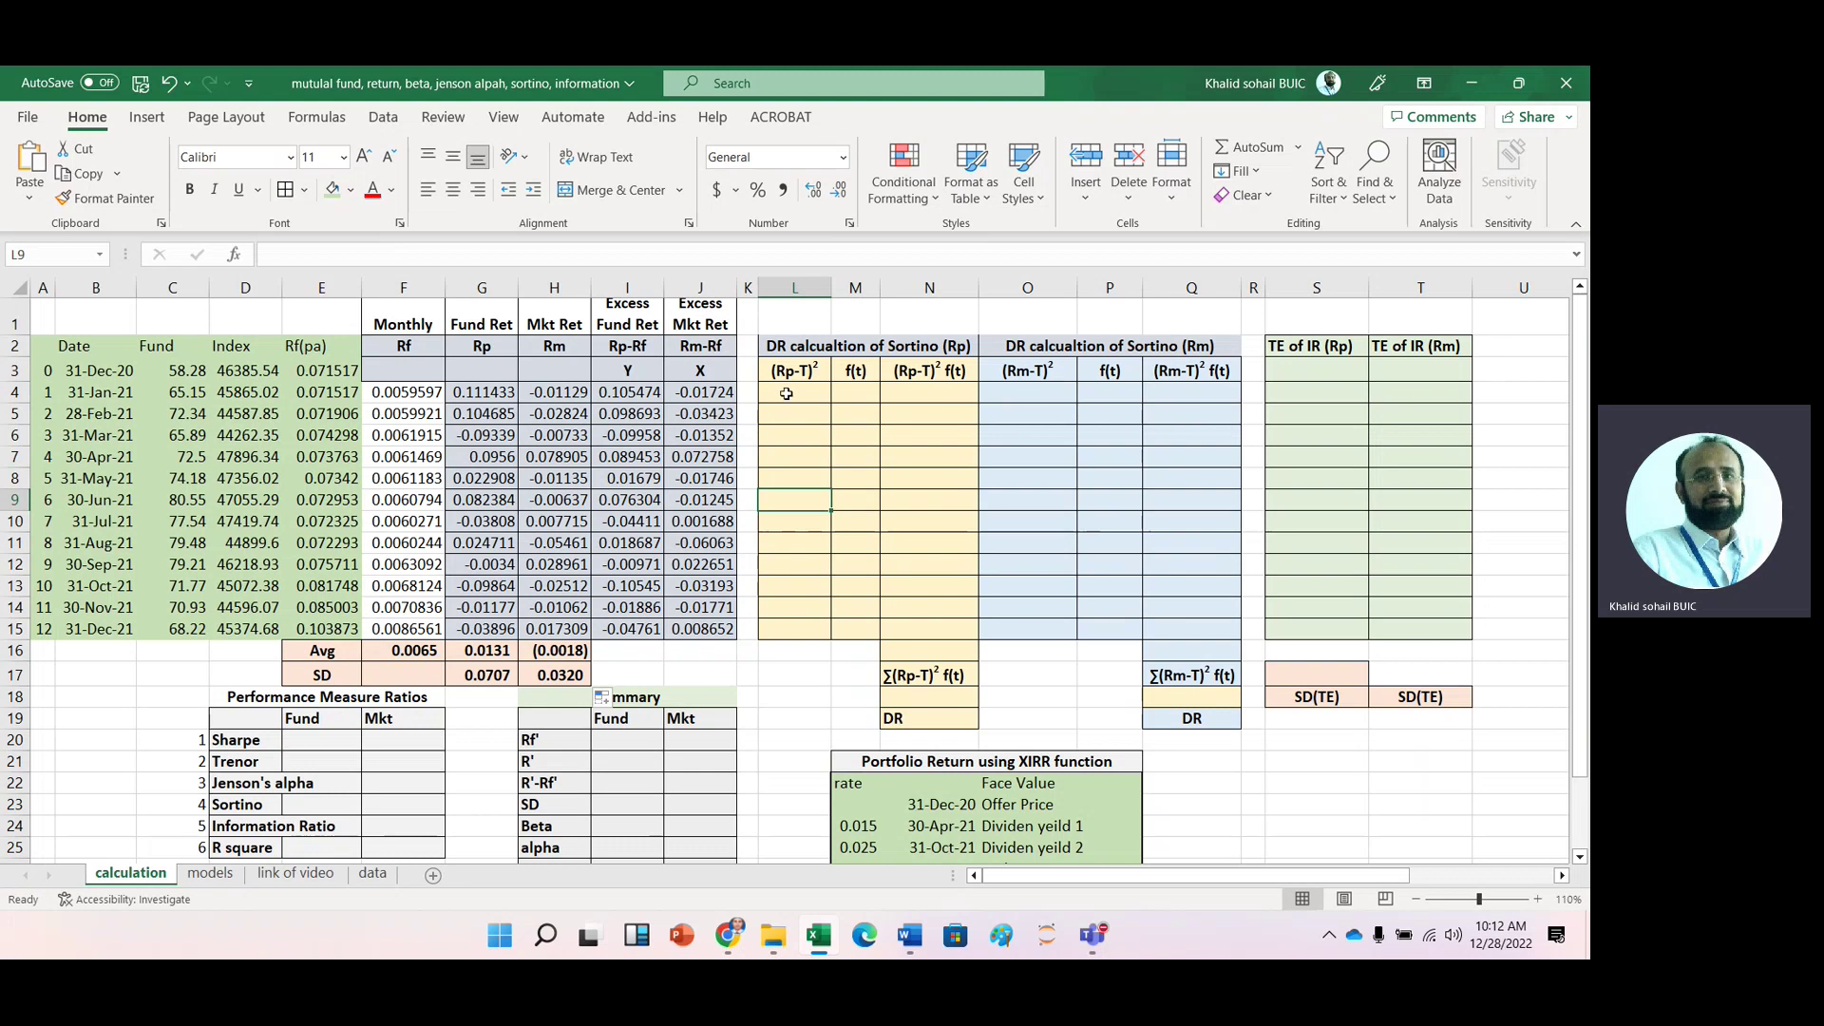
key(Right)
key(Right)
key(Right)
key(Right)
key(Right)
key(Right)
key(Right)
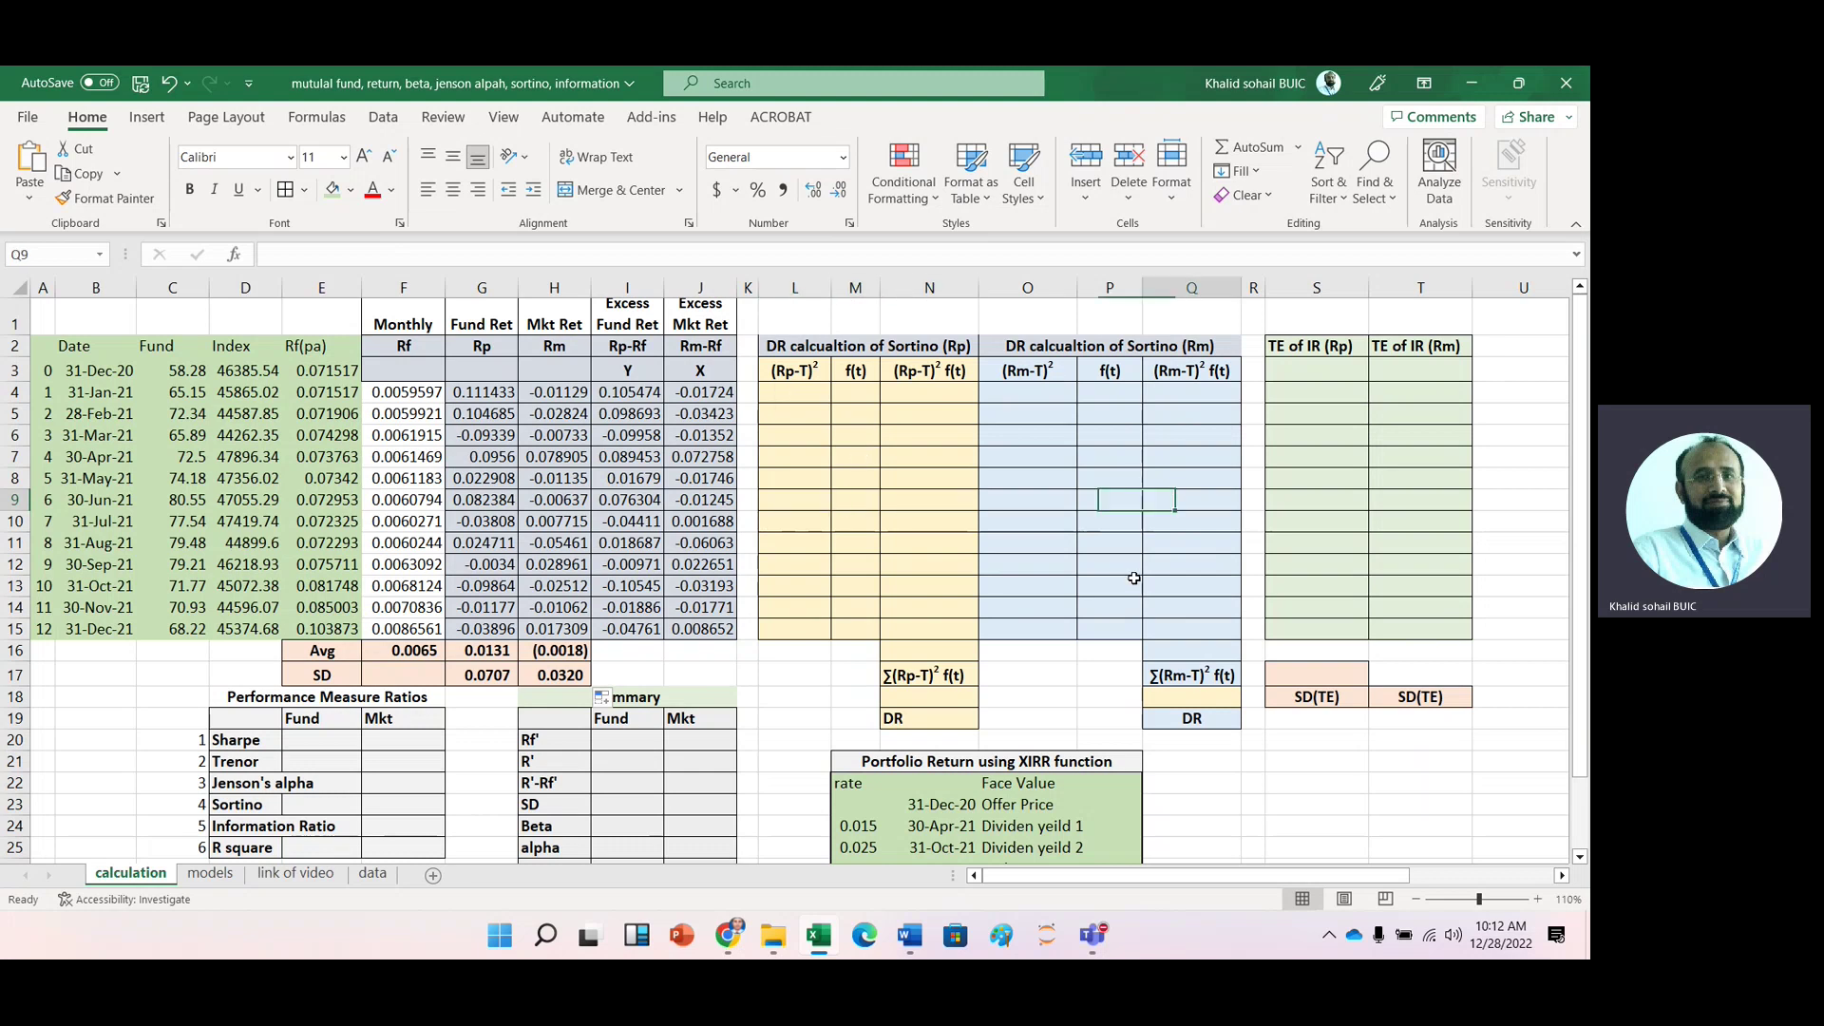
key(Right)
key(Right)
key(Right)
key(Right)
key(Right)
key(Right)
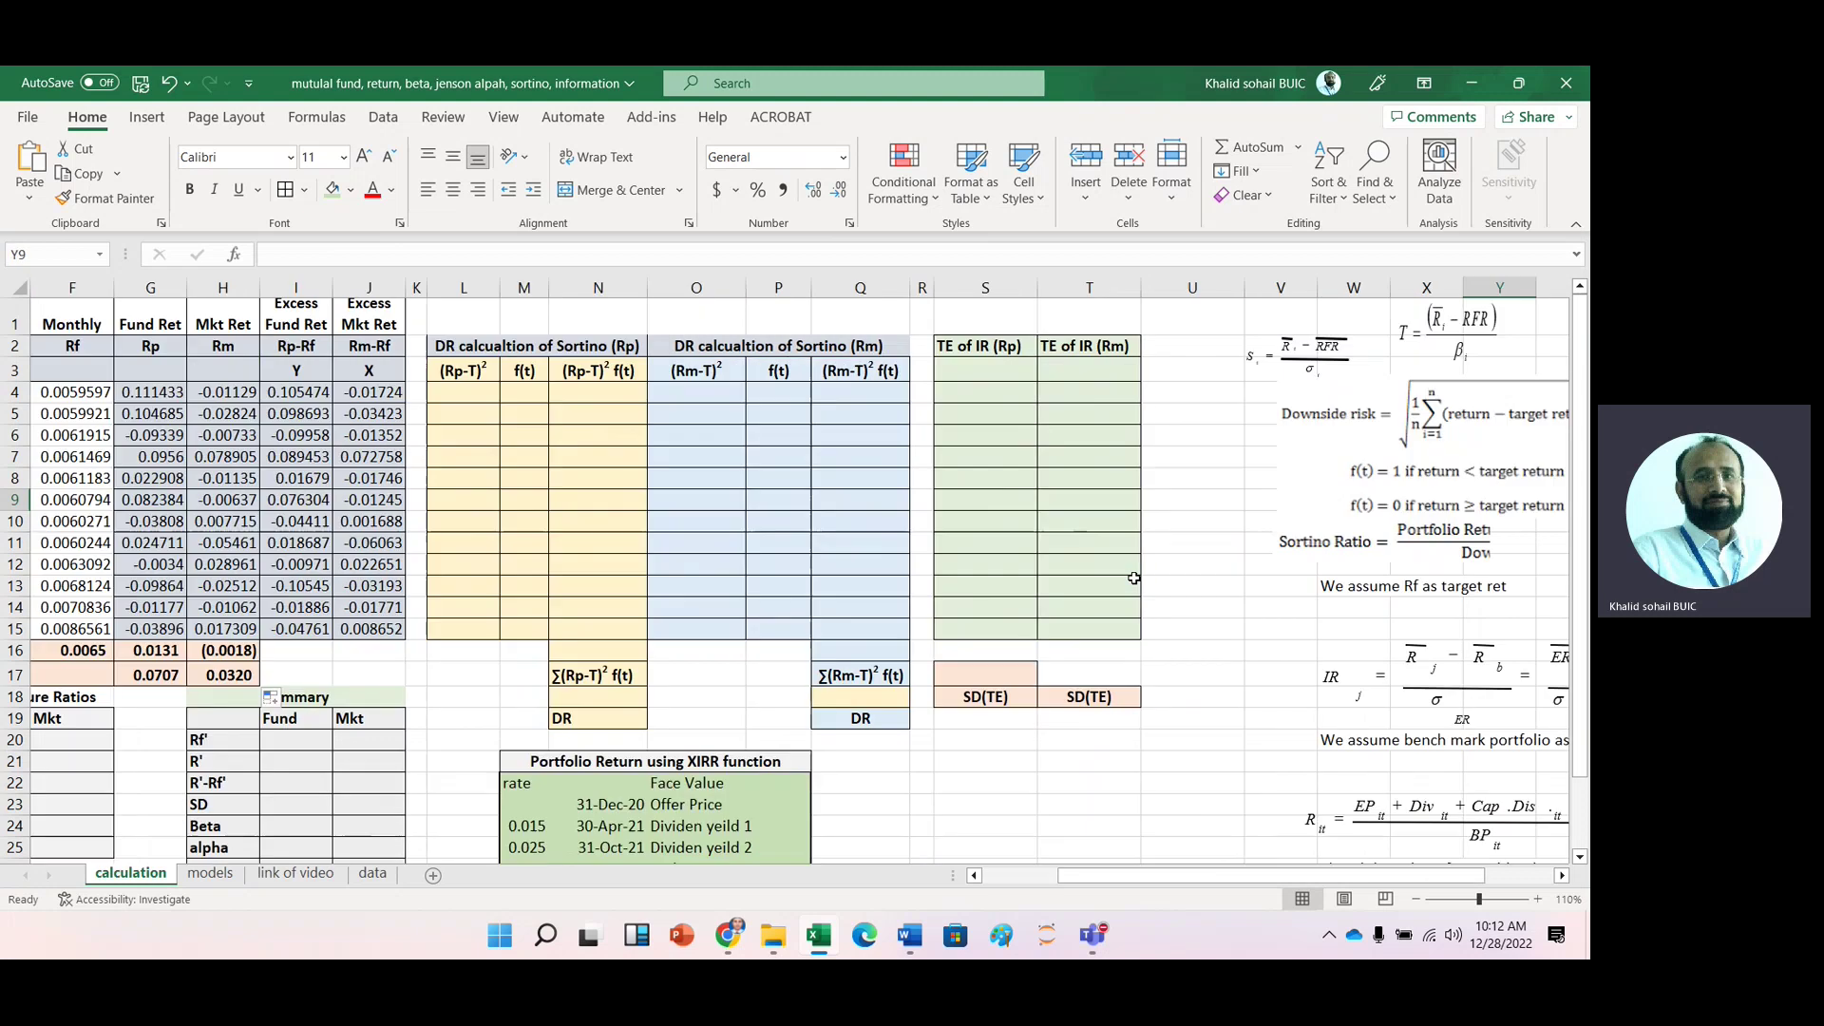
key(Right)
key(Right)
key(Right)
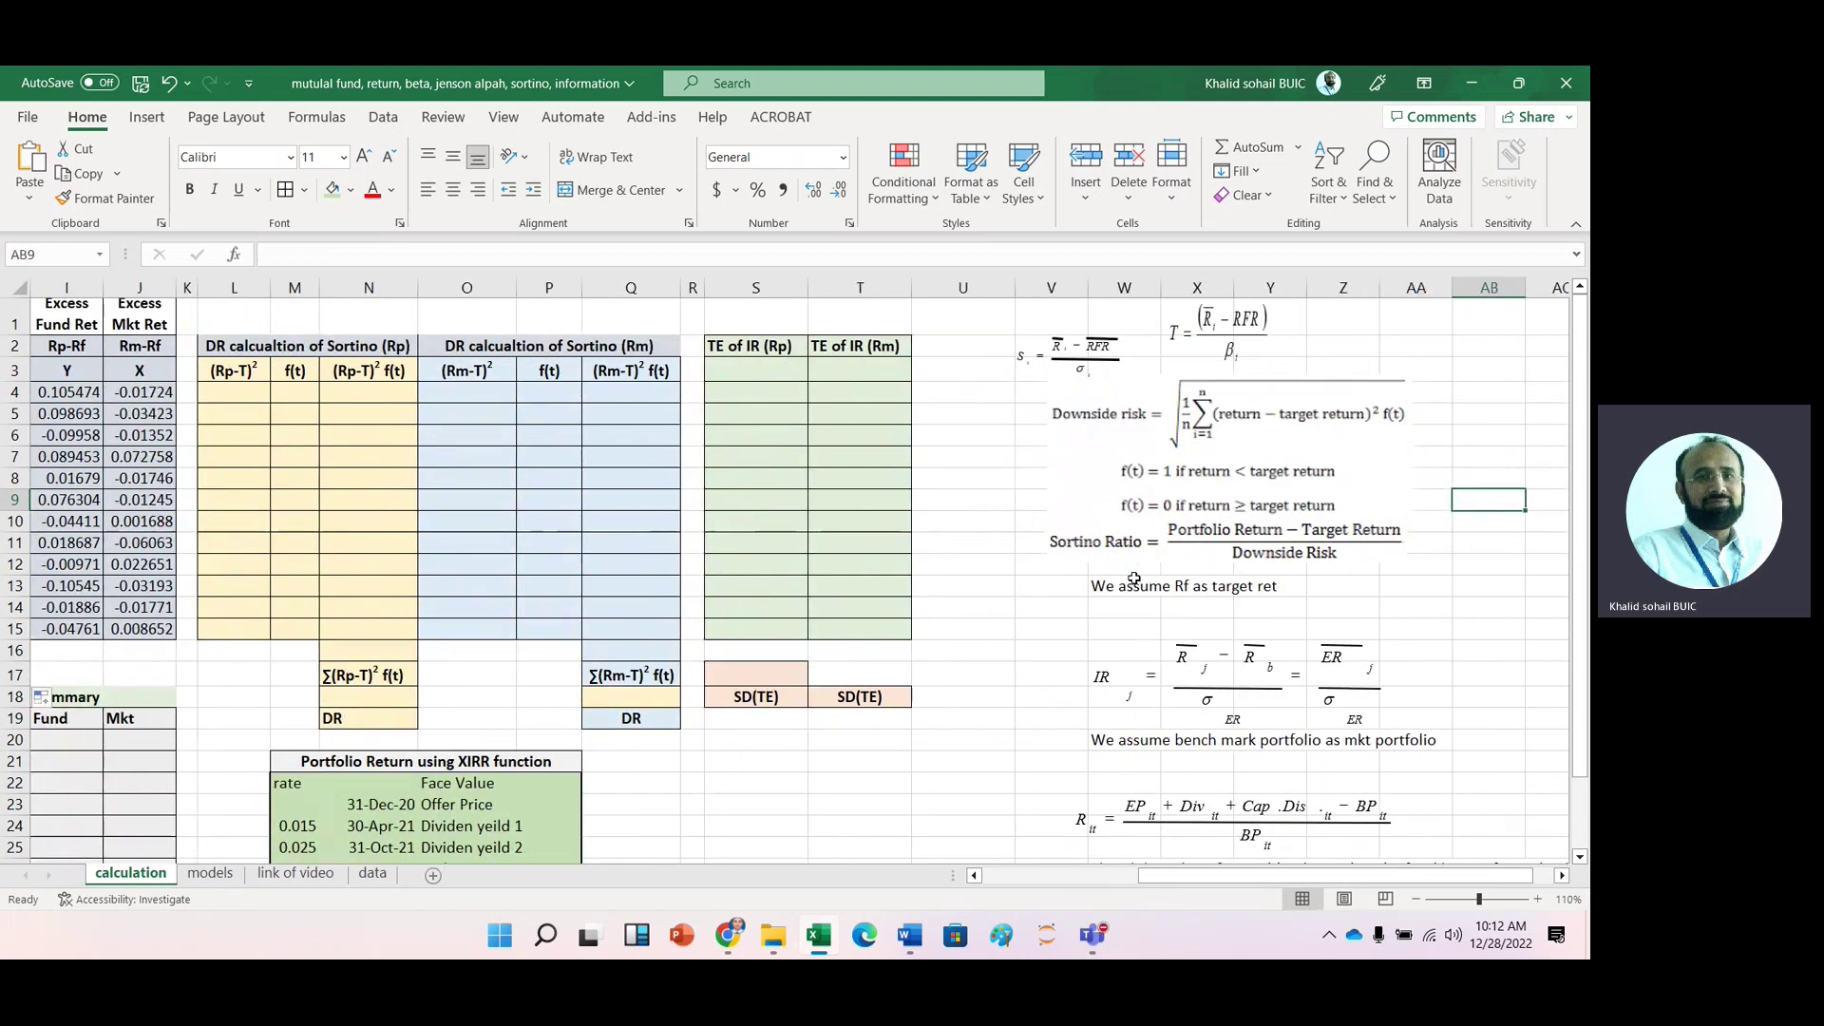
key(Left)
key(Left)
key(Left)
key(Left)
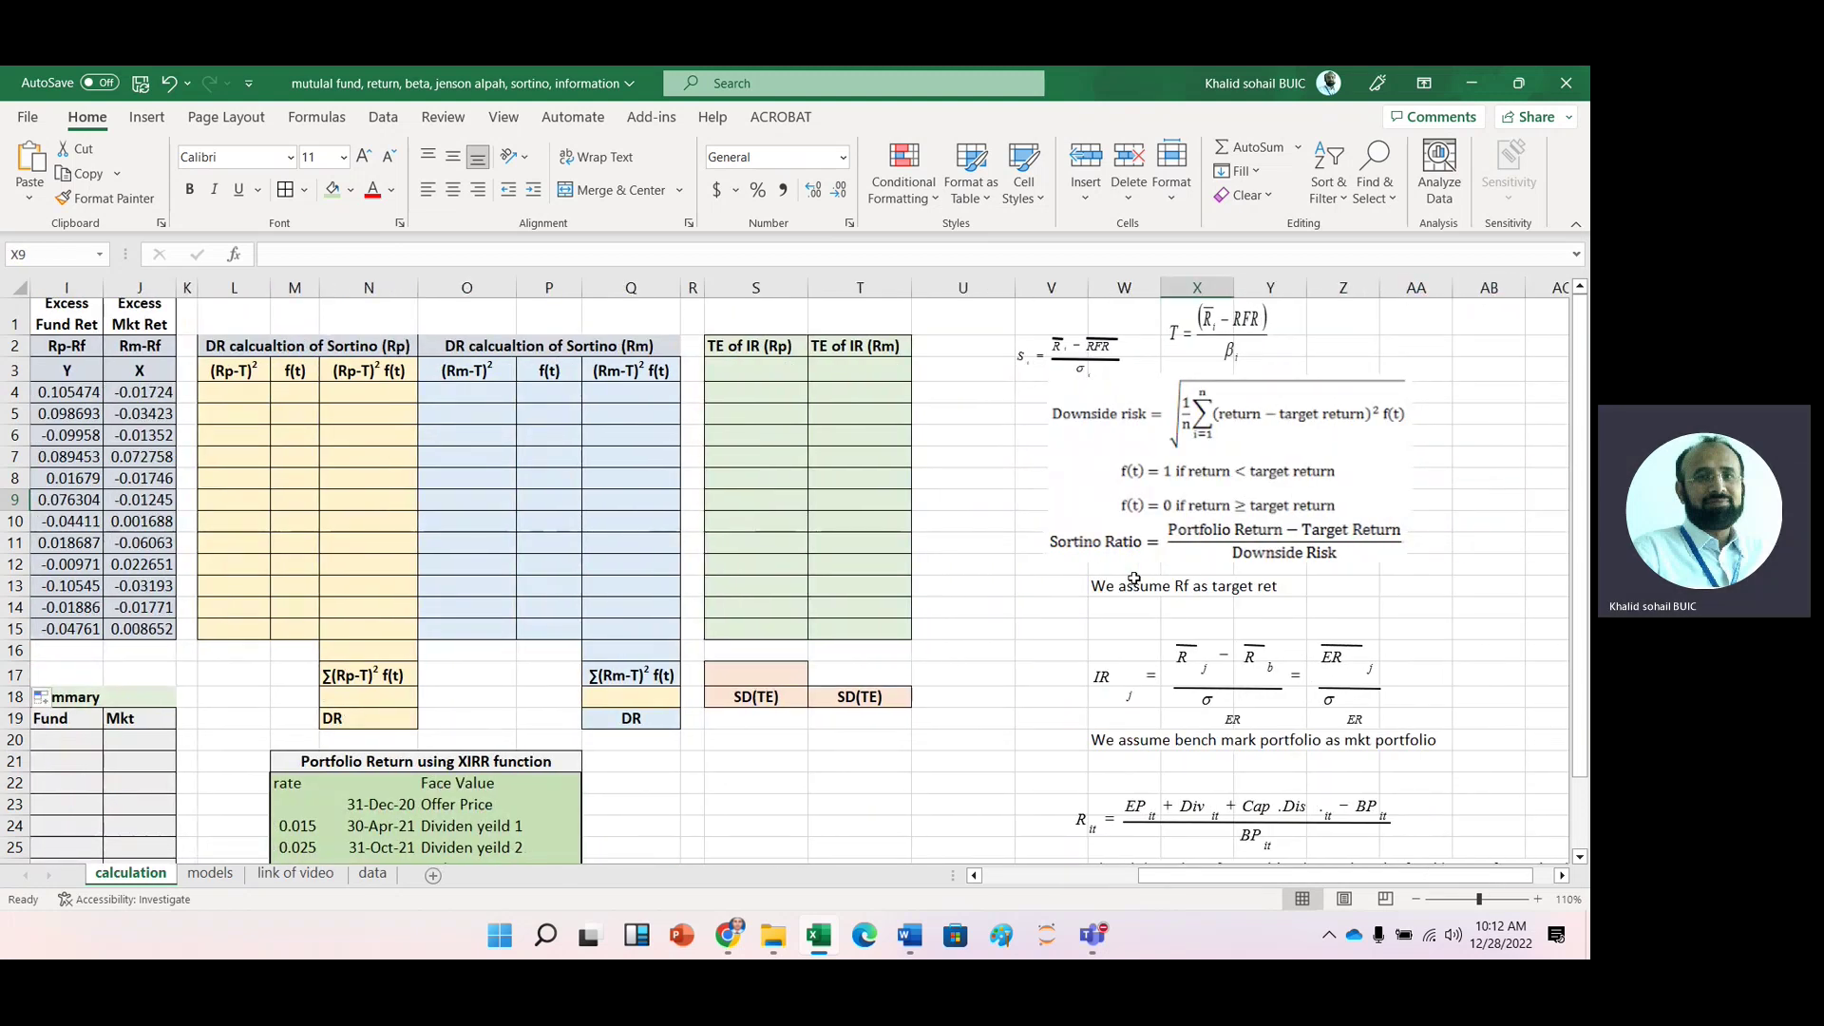
key(Left)
key(Left)
key(Left)
key(Left)
key(Left)
key(Left)
key(Left)
key(Left)
key(Left)
key(Left)
key(Left)
key(Left)
key(Left)
key(Left)
key(Left)
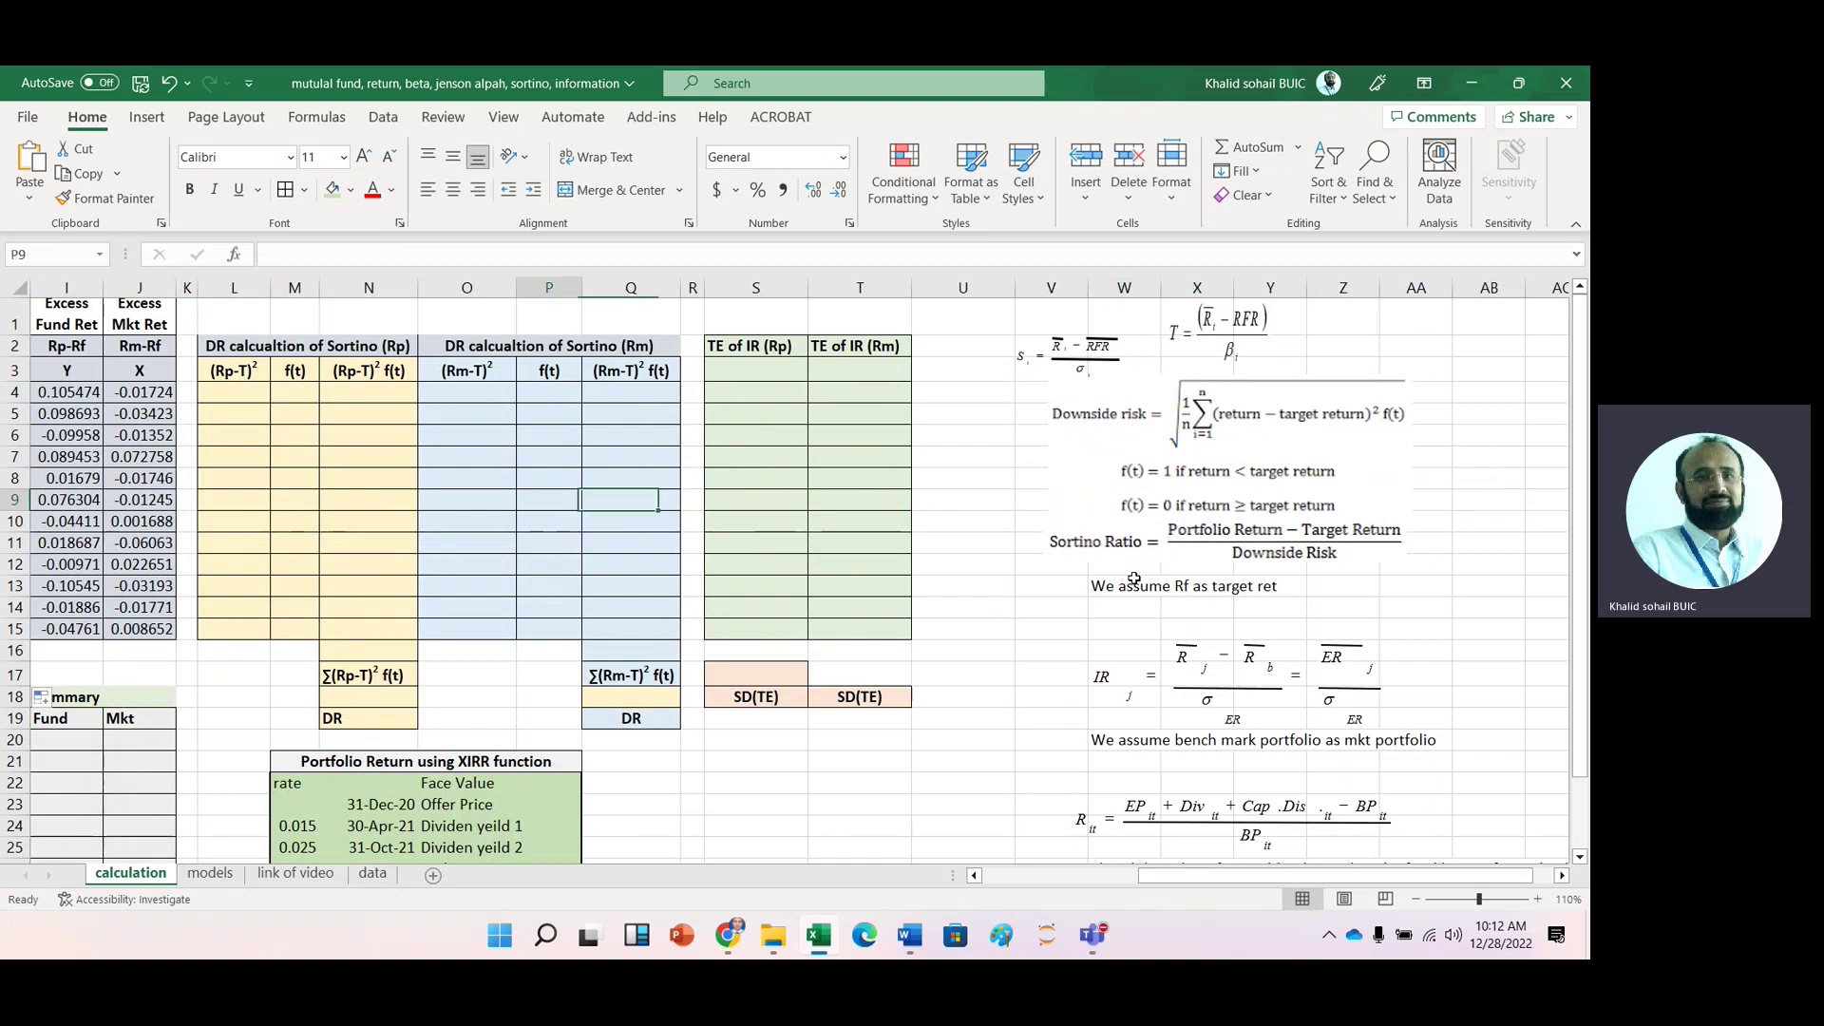
key(Left)
key(Left)
key(Left)
key(Left)
key(Left)
key(Left)
key(Left)
key(Left)
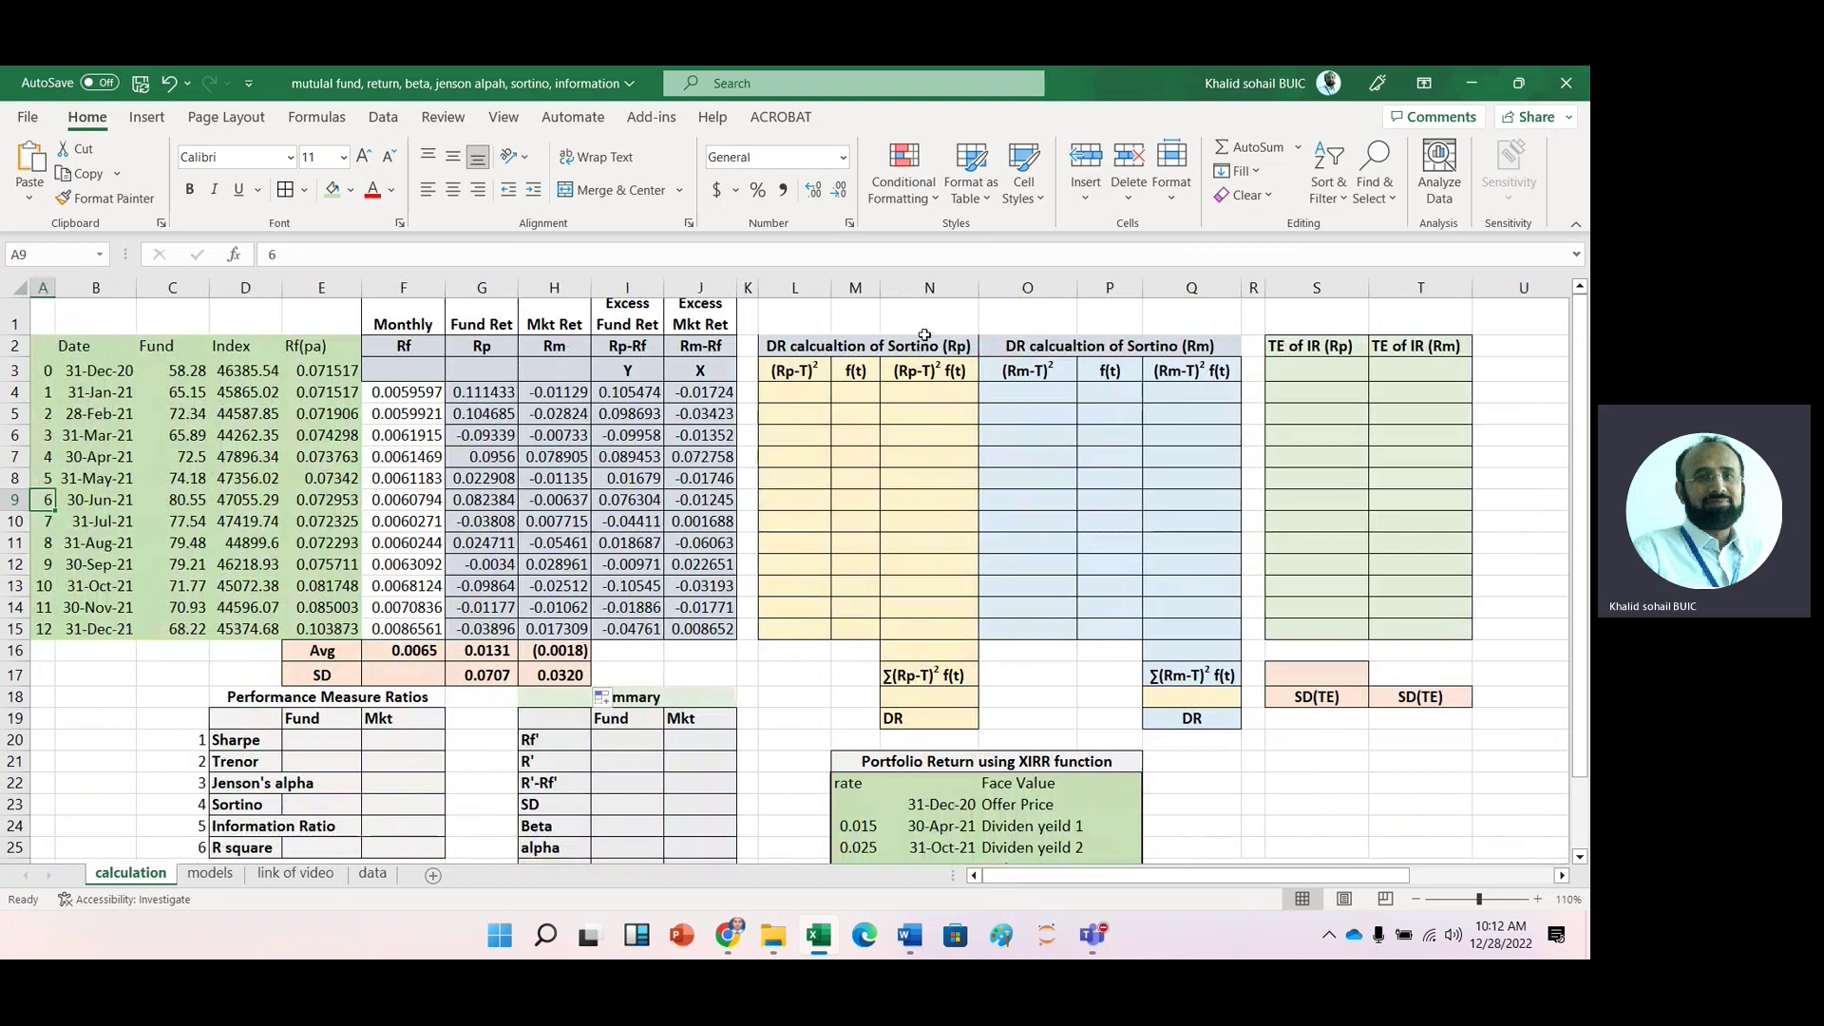
Step: Enter January's fund squared deviation from Rf in L4, giving 0.011125
click(801, 389)
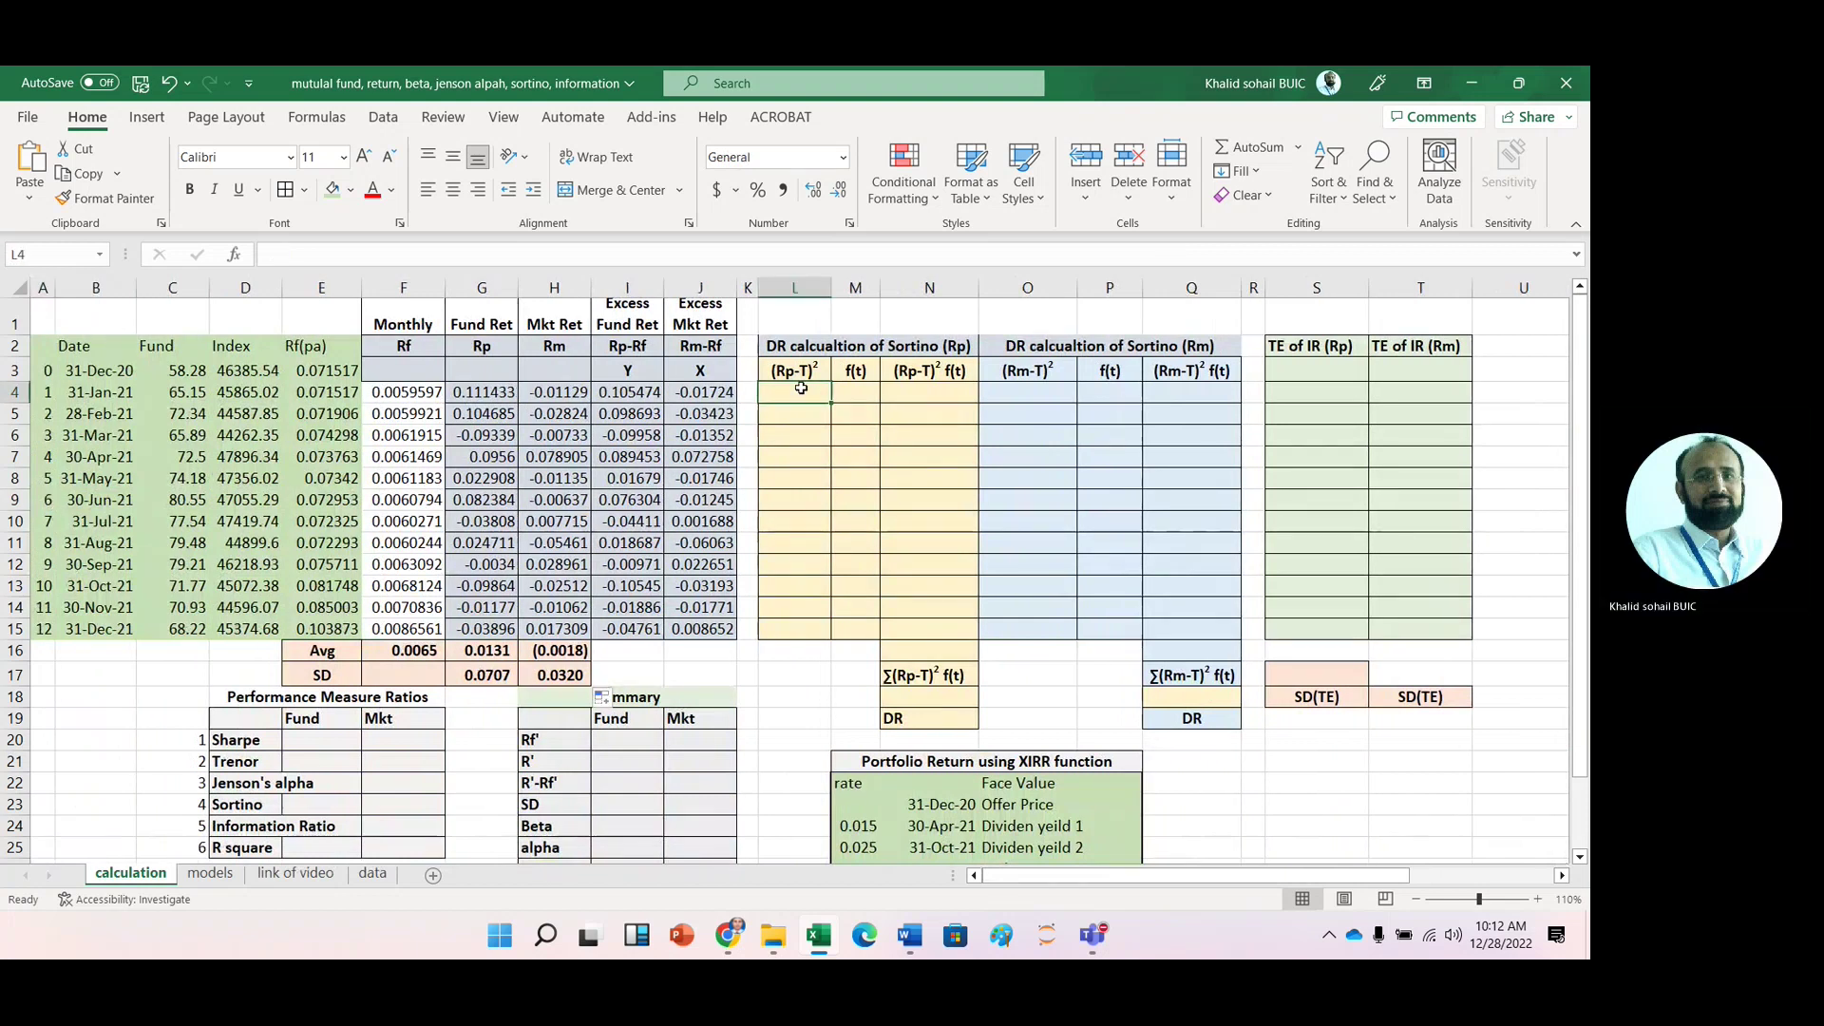
text(=)
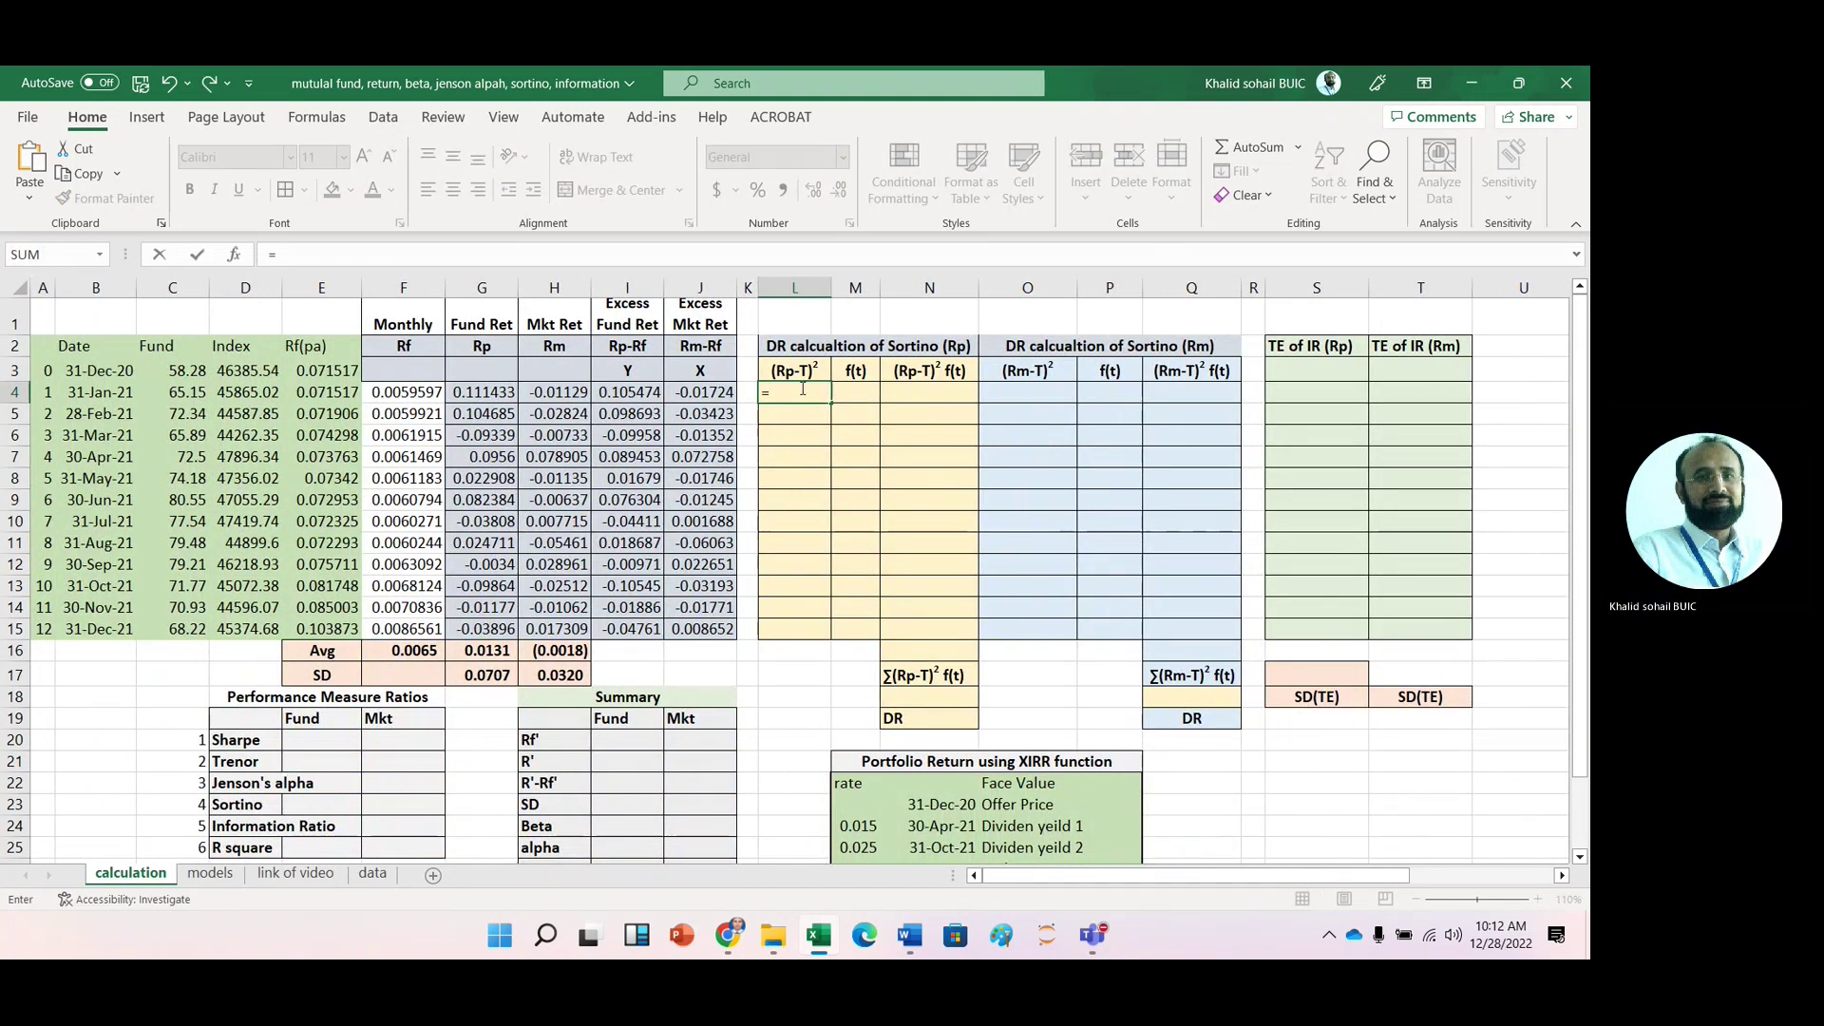
text(()
click(481, 394)
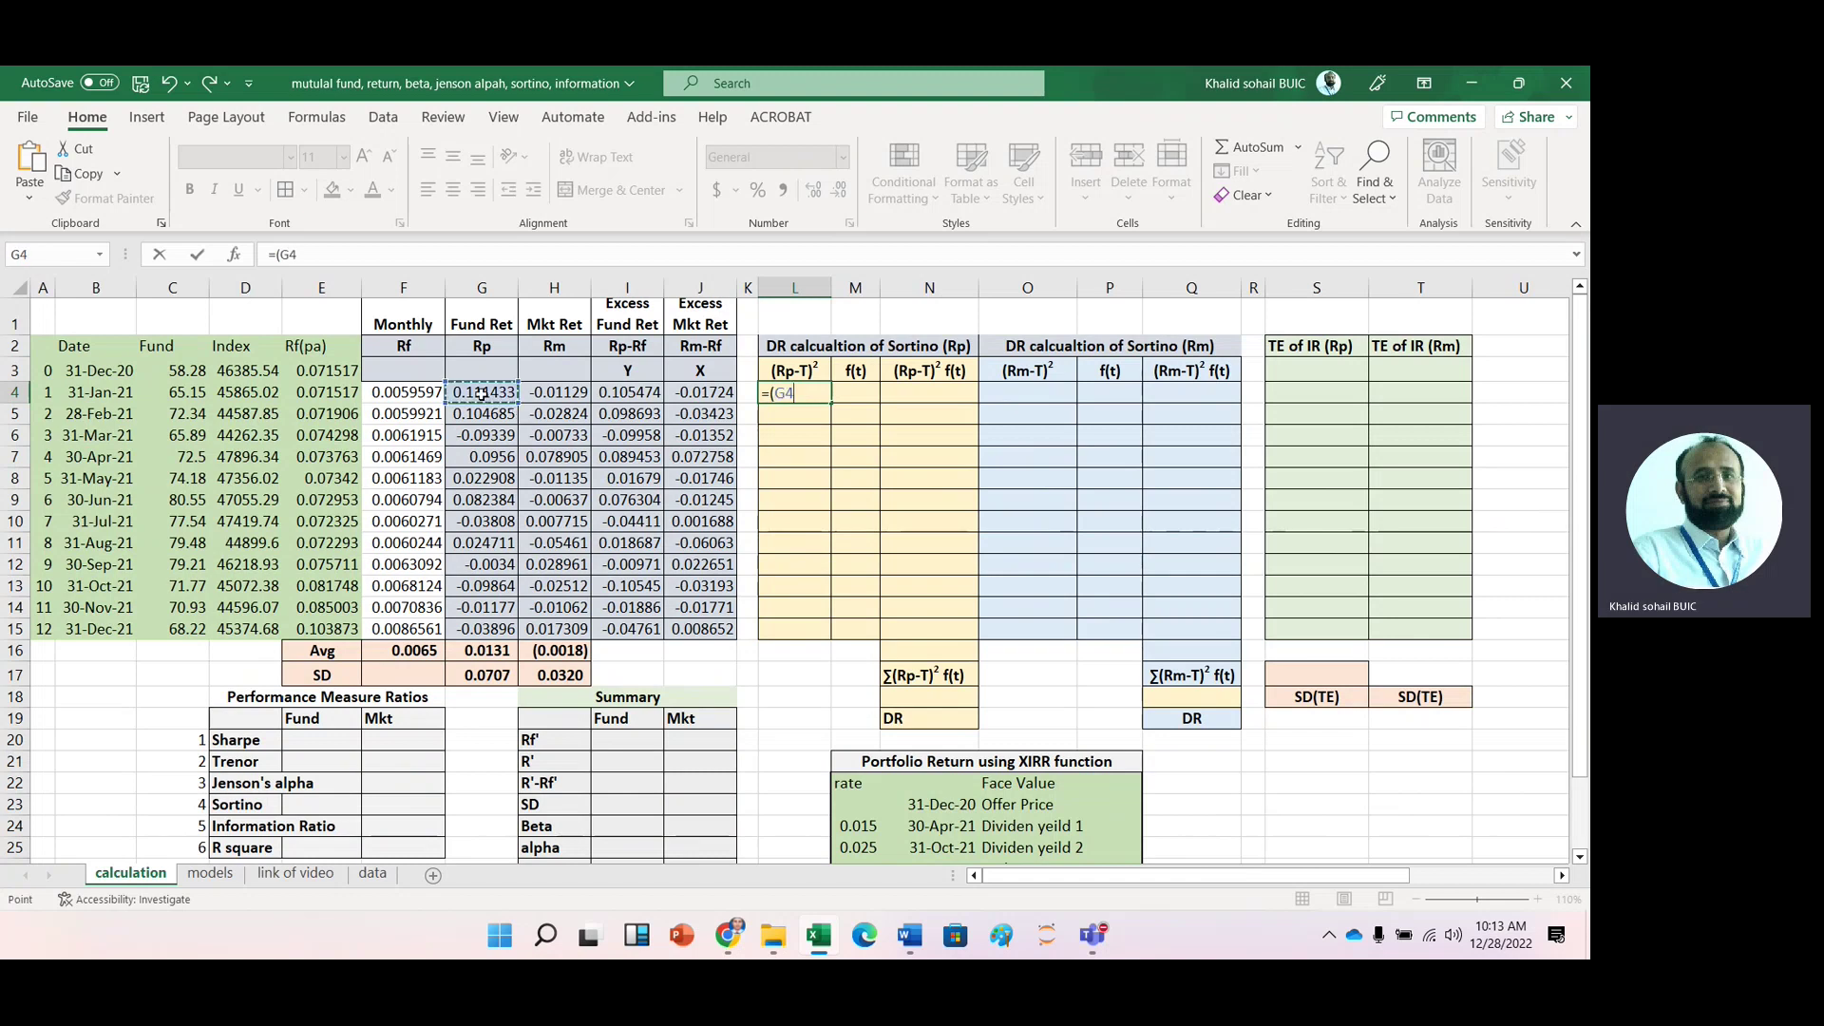
text(-)
click(404, 393)
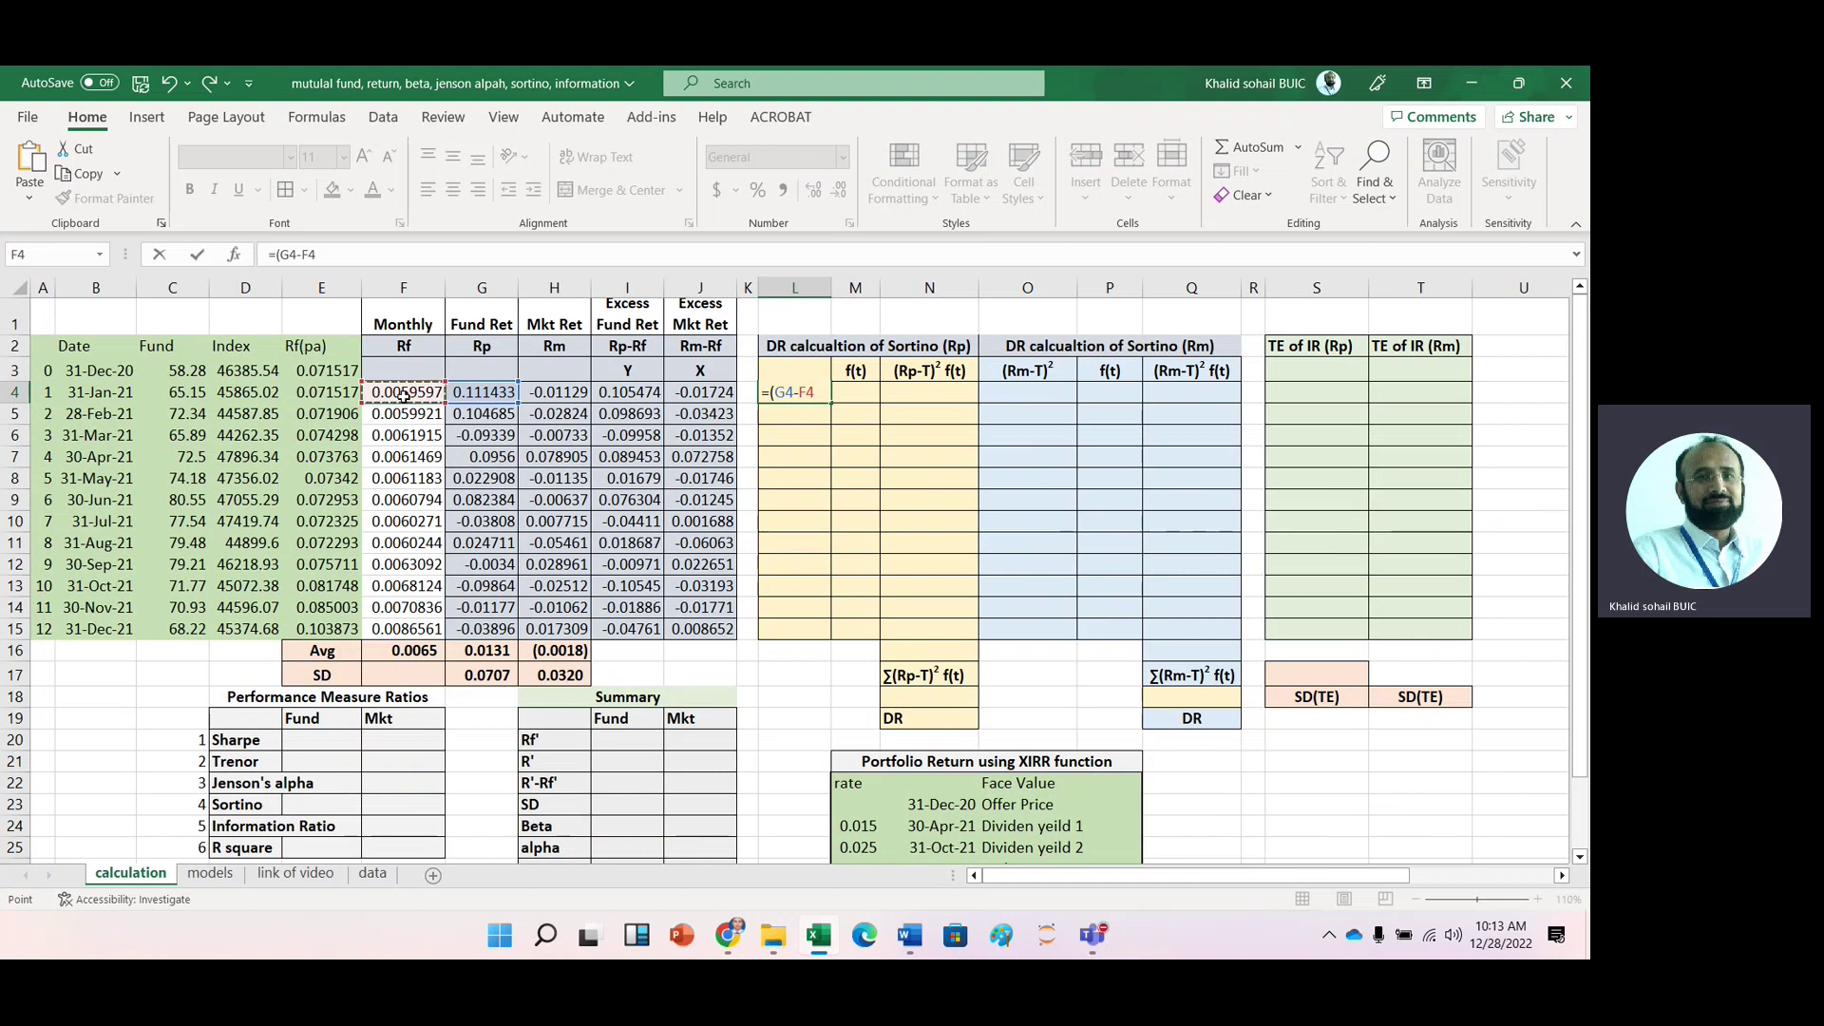
text()^2)
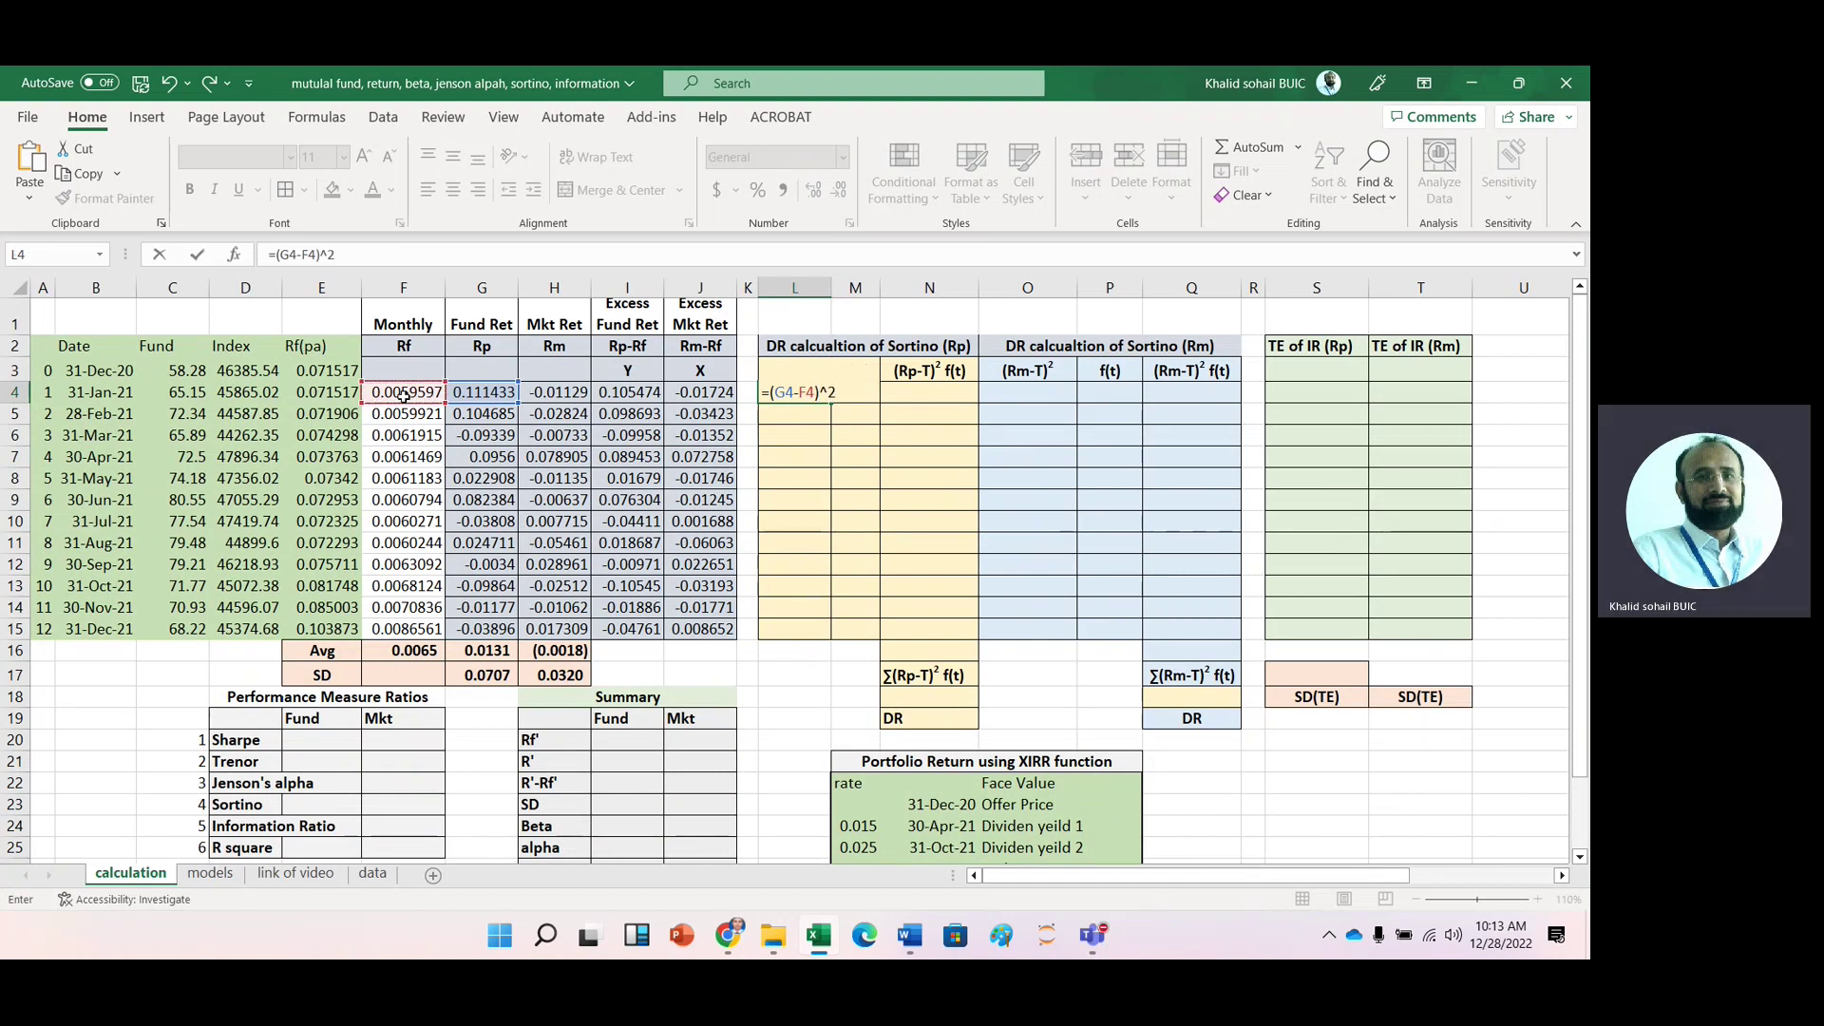
key(Return)
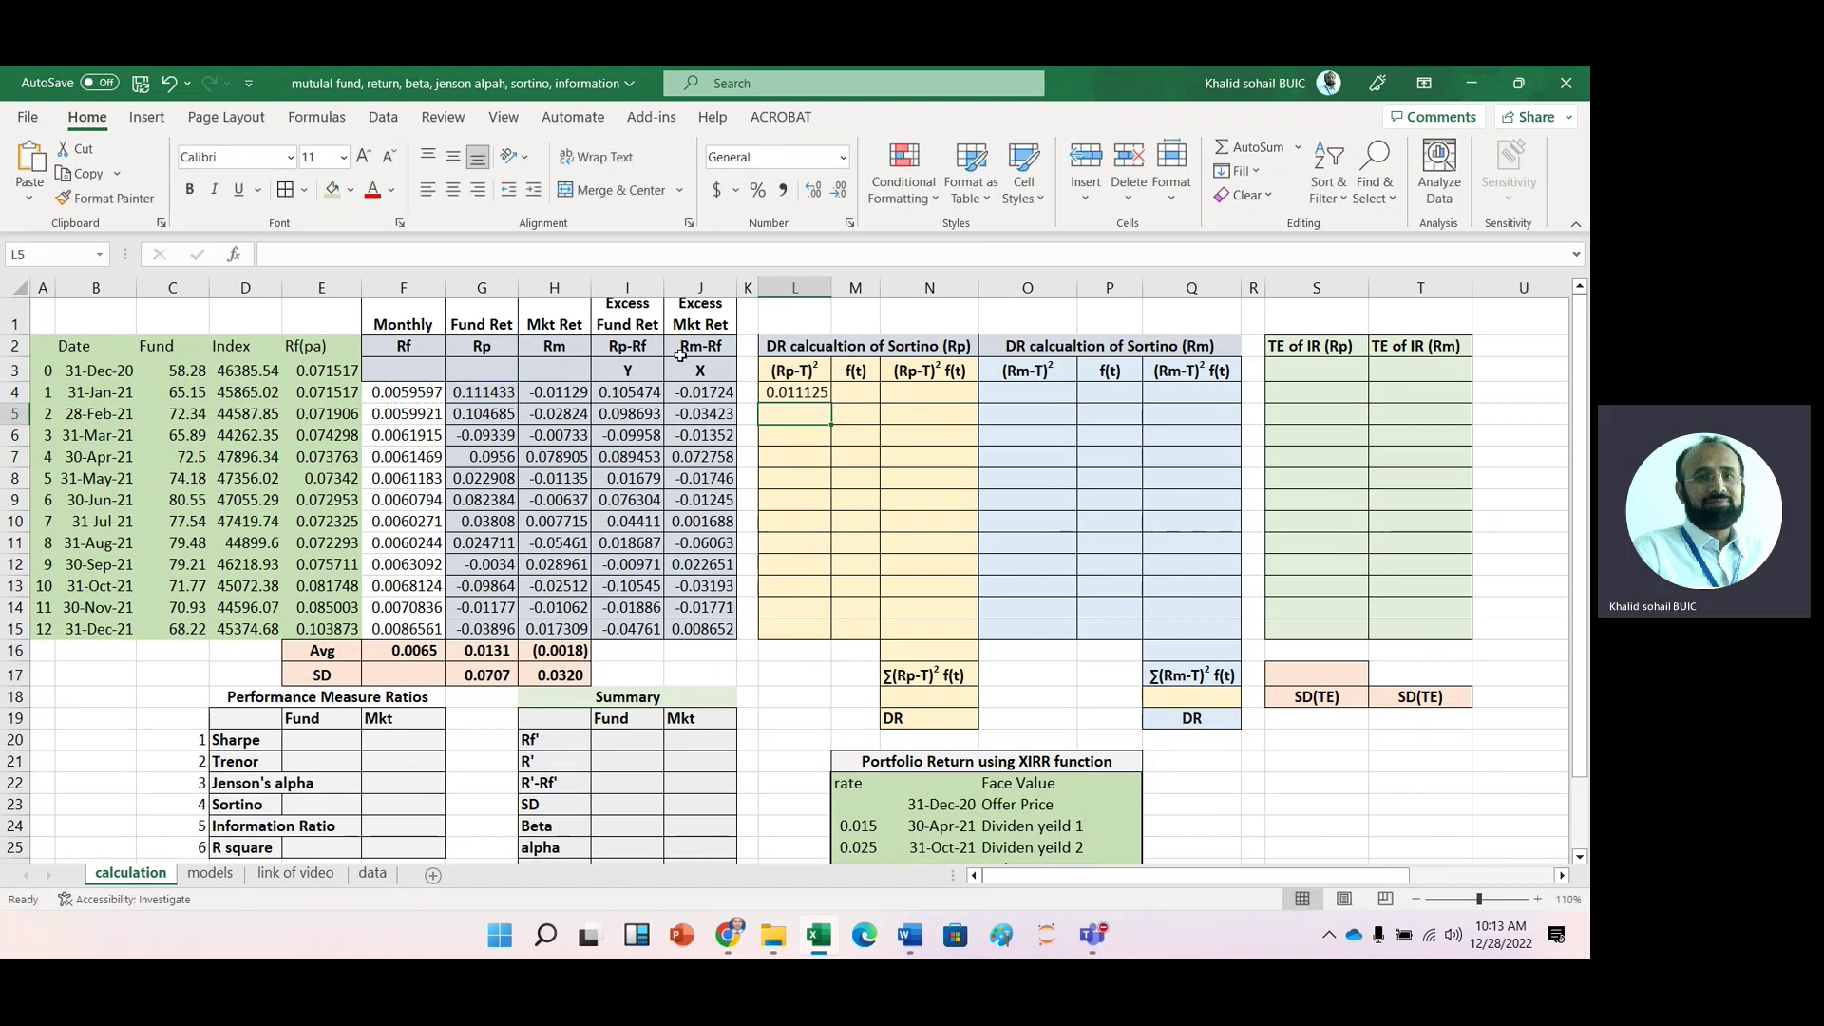
Step: Add the downside flag =IF(G4<F4,1,0) in M4
click(849, 395)
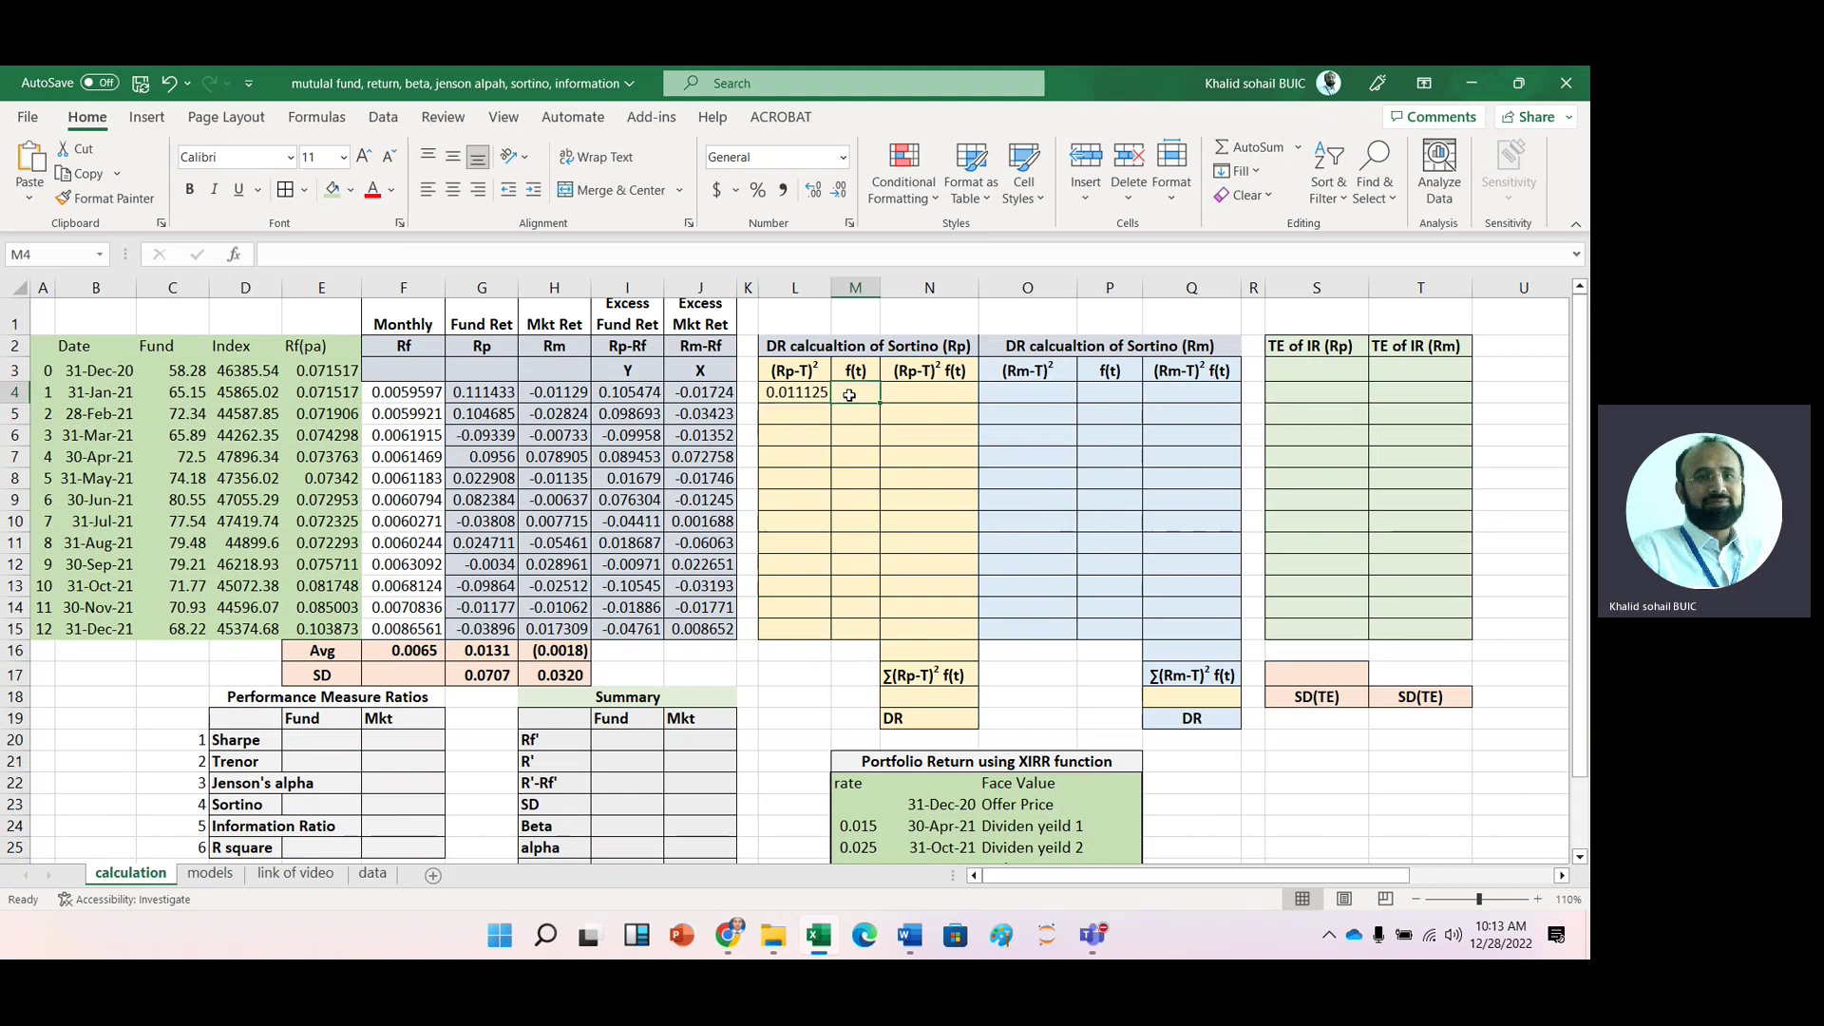
text(=)
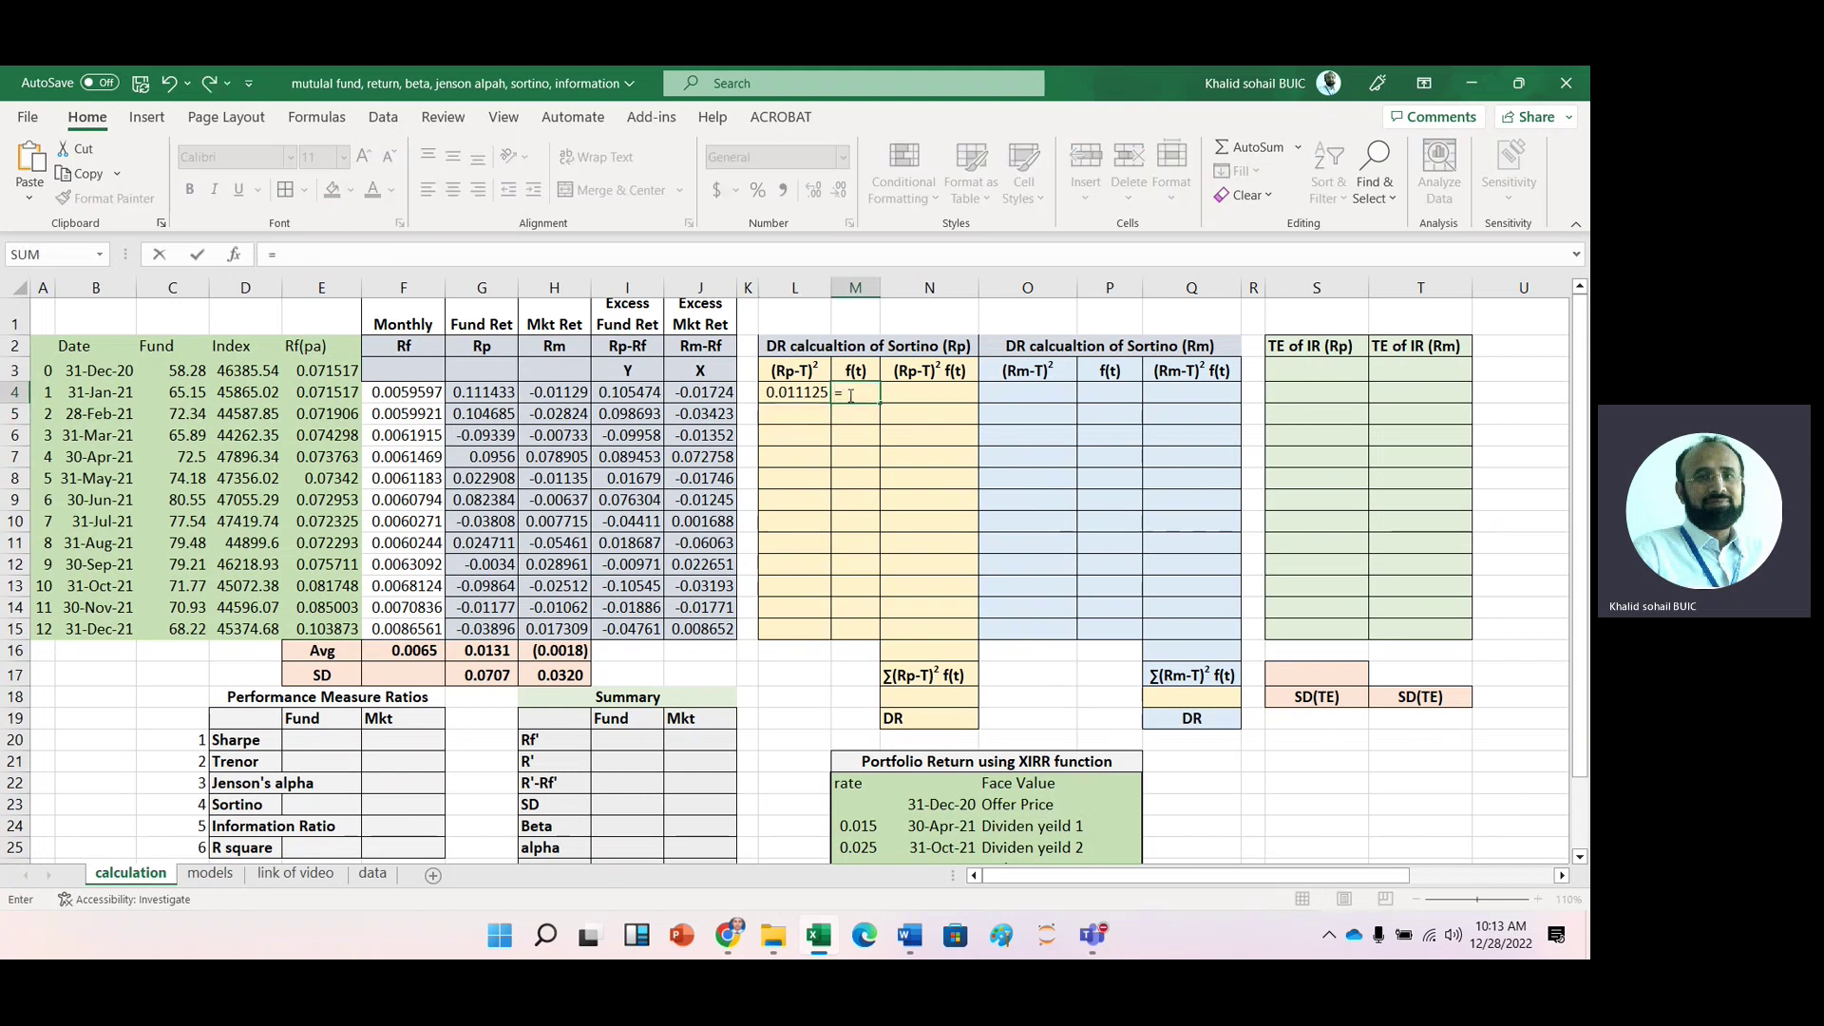
text(if()
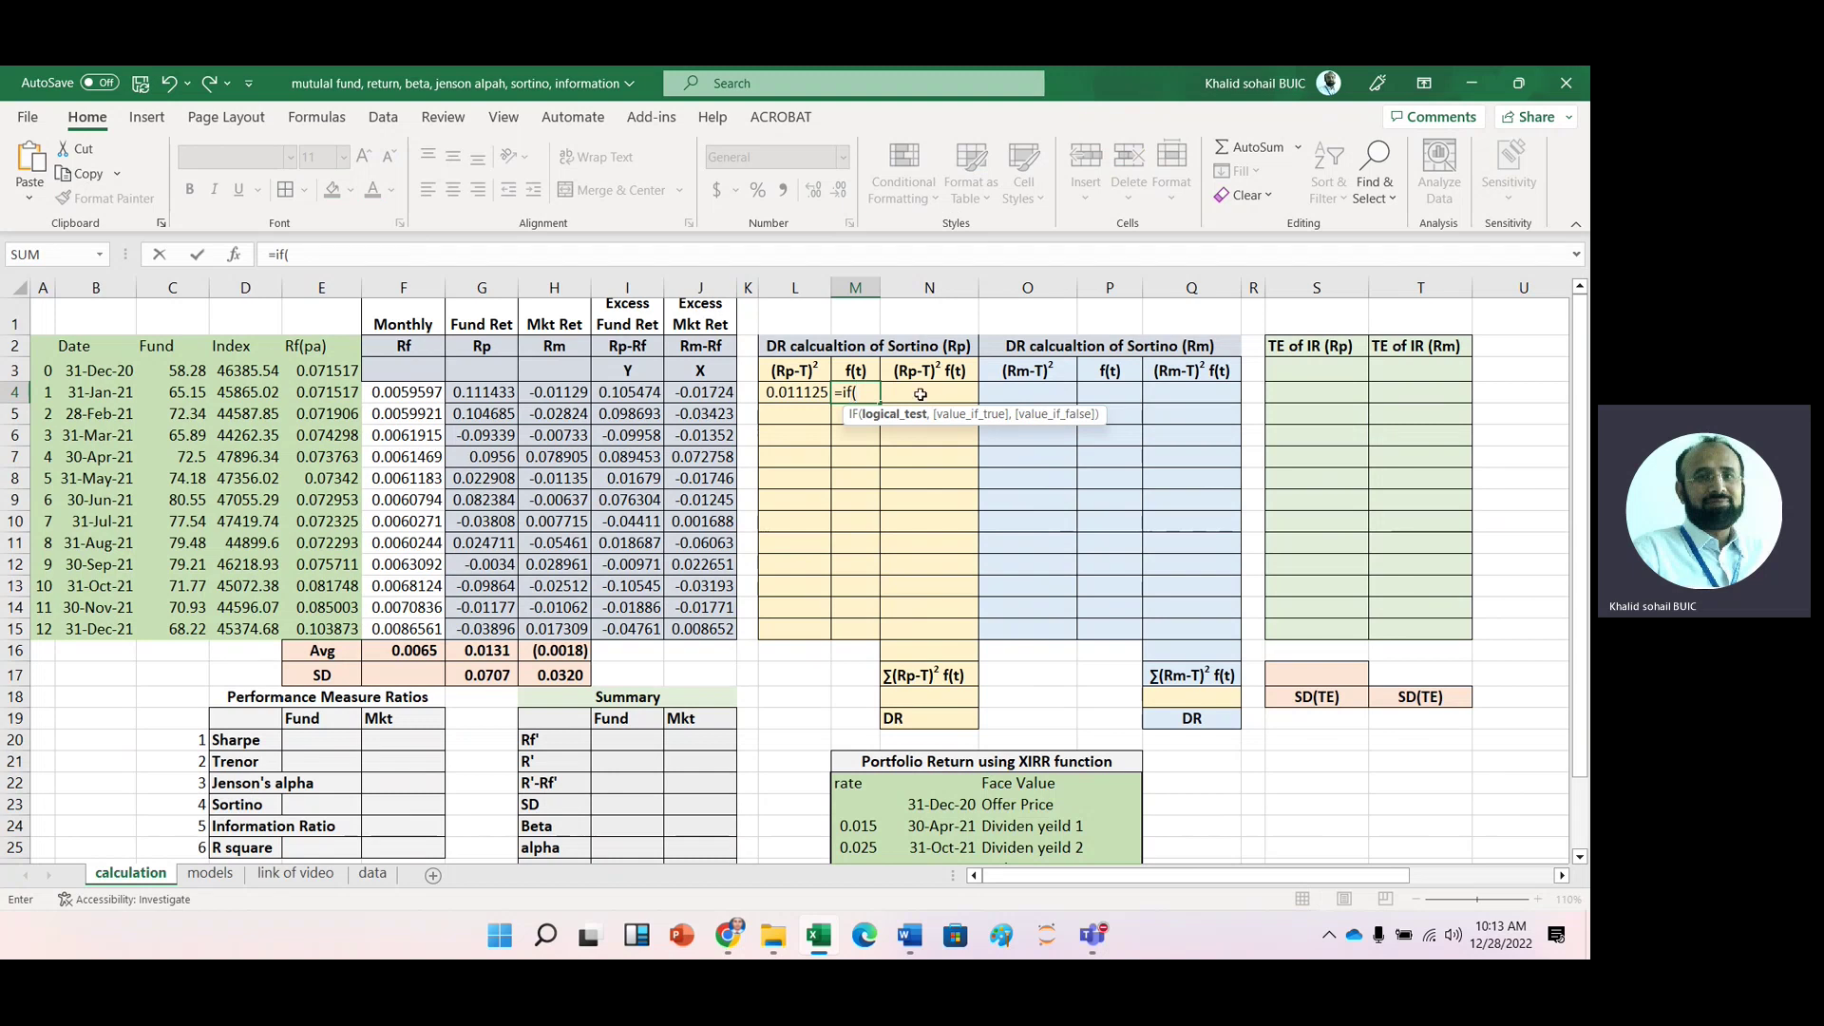
click(484, 392)
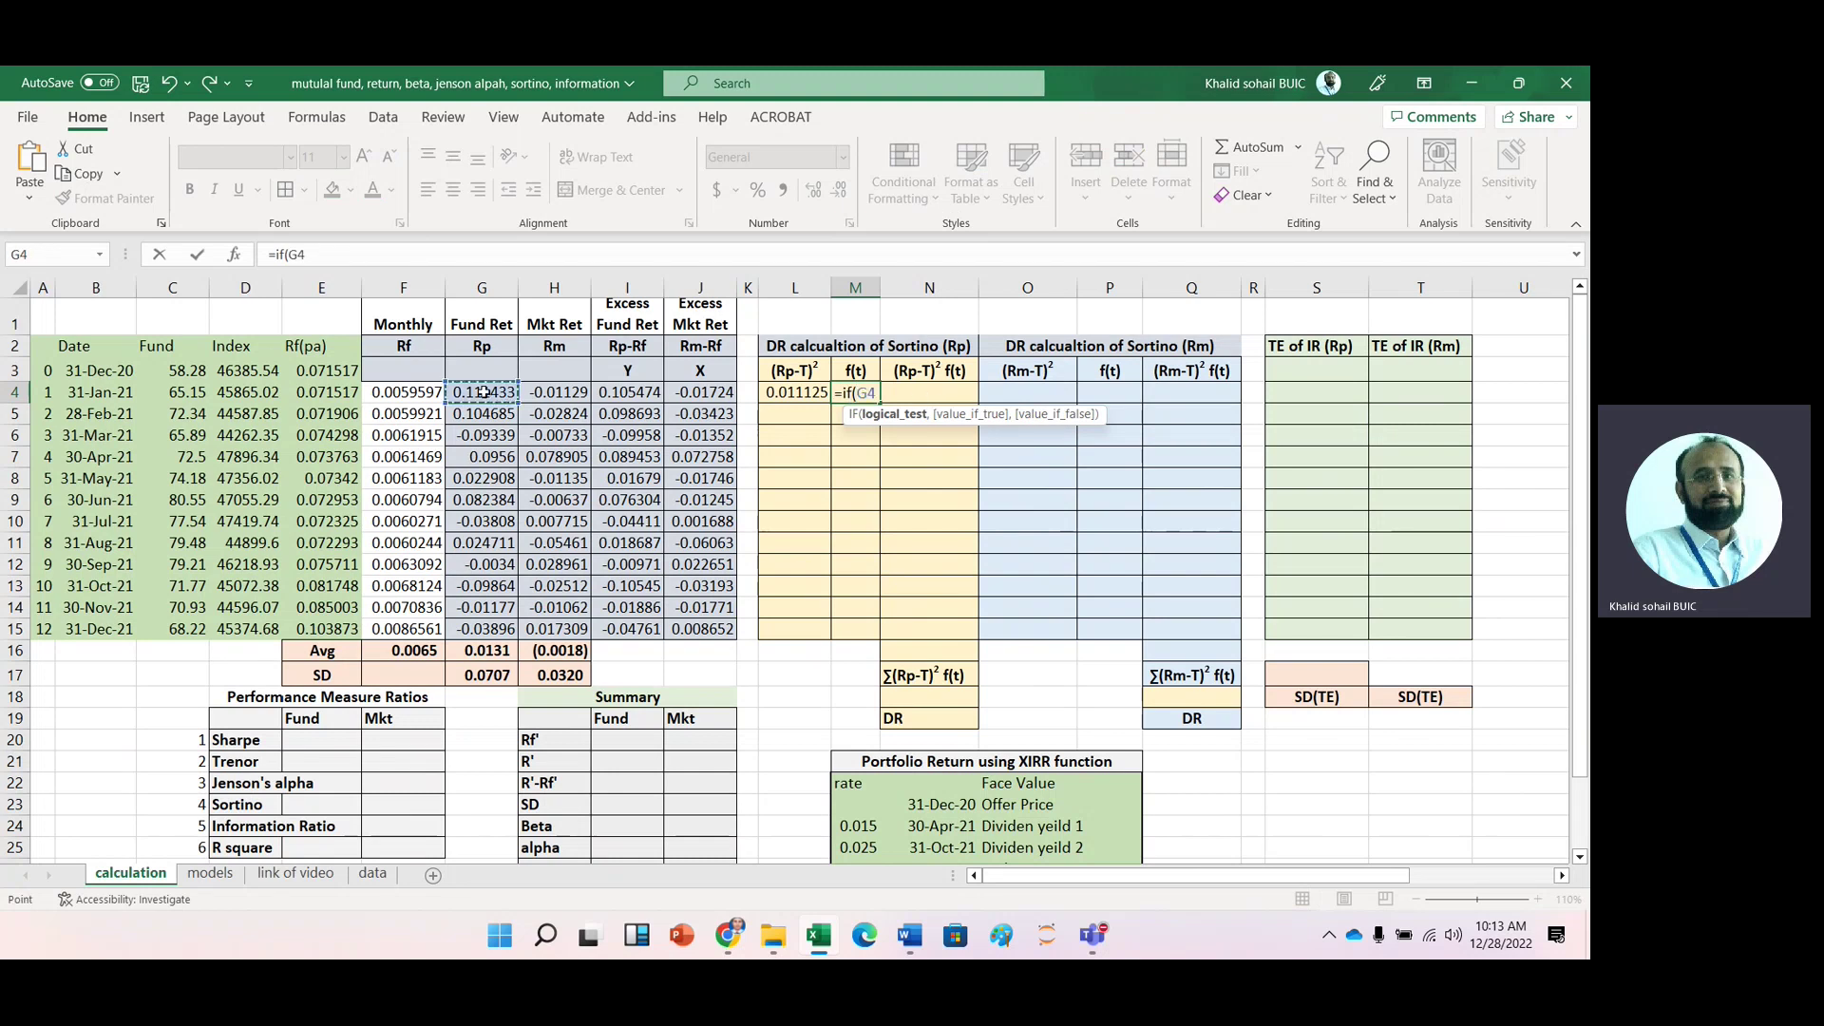
text(<)
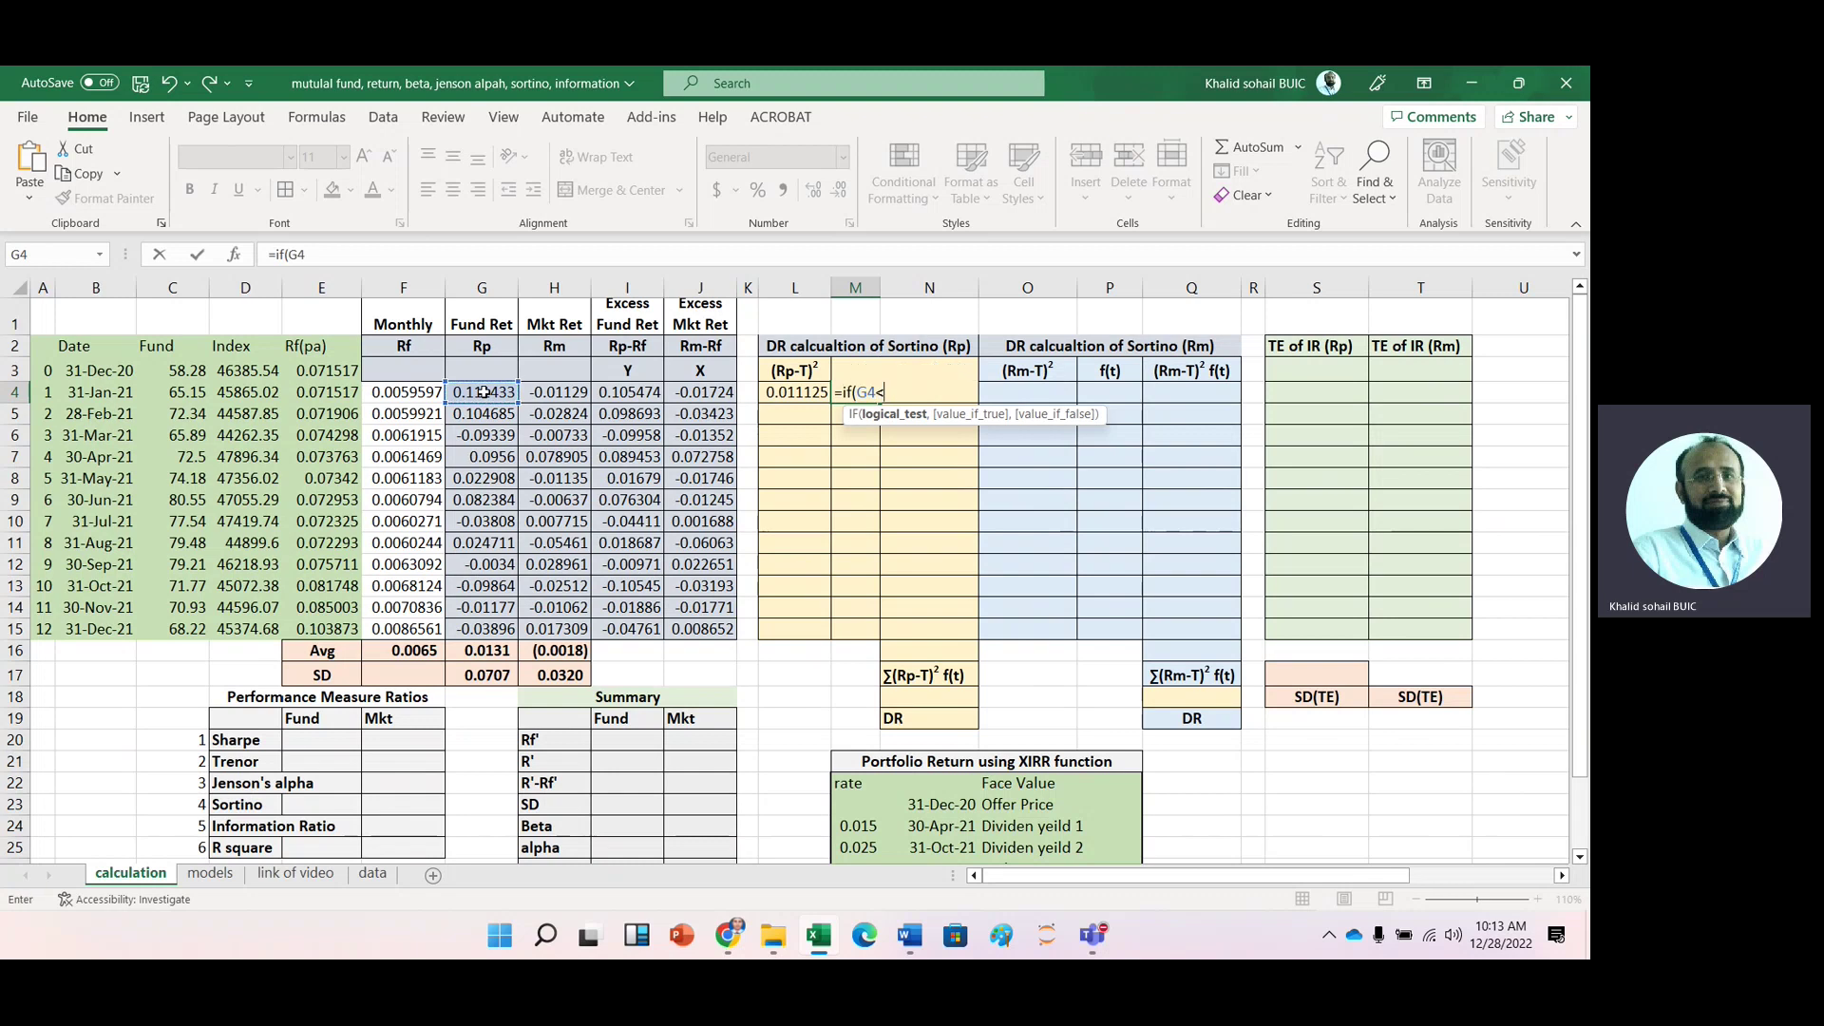
click(414, 393)
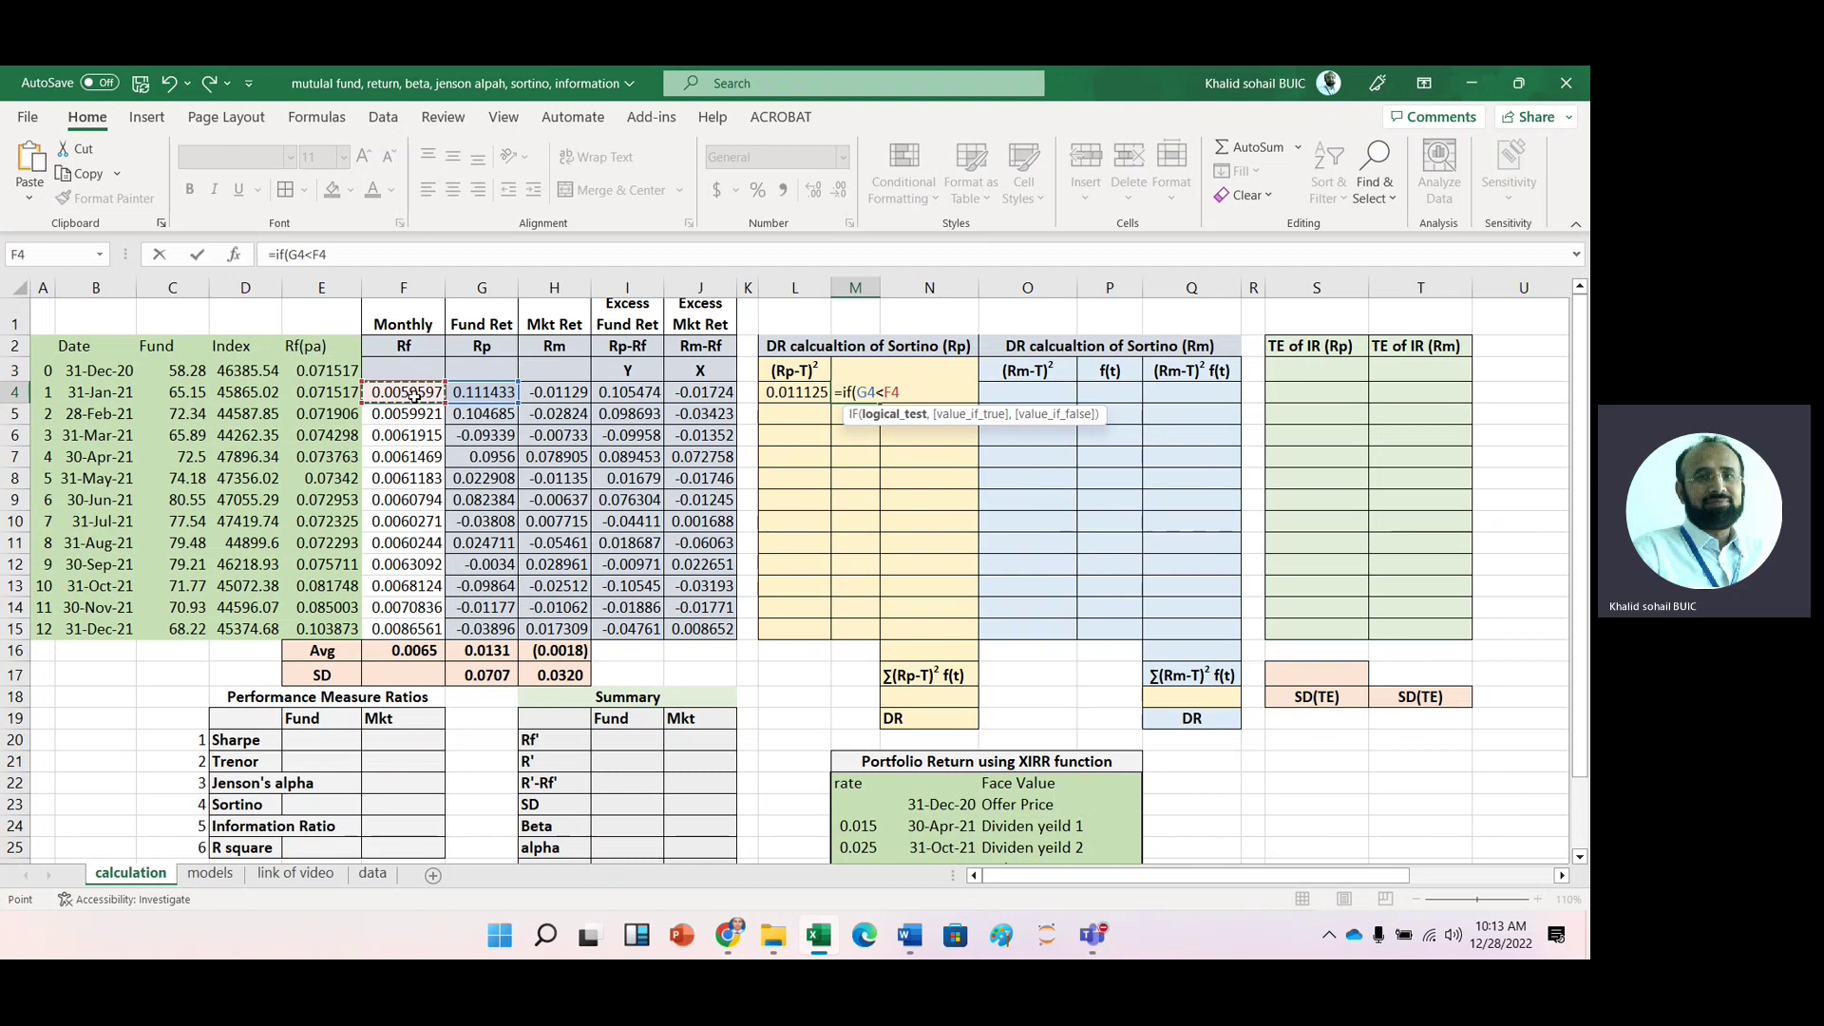
text(,1)
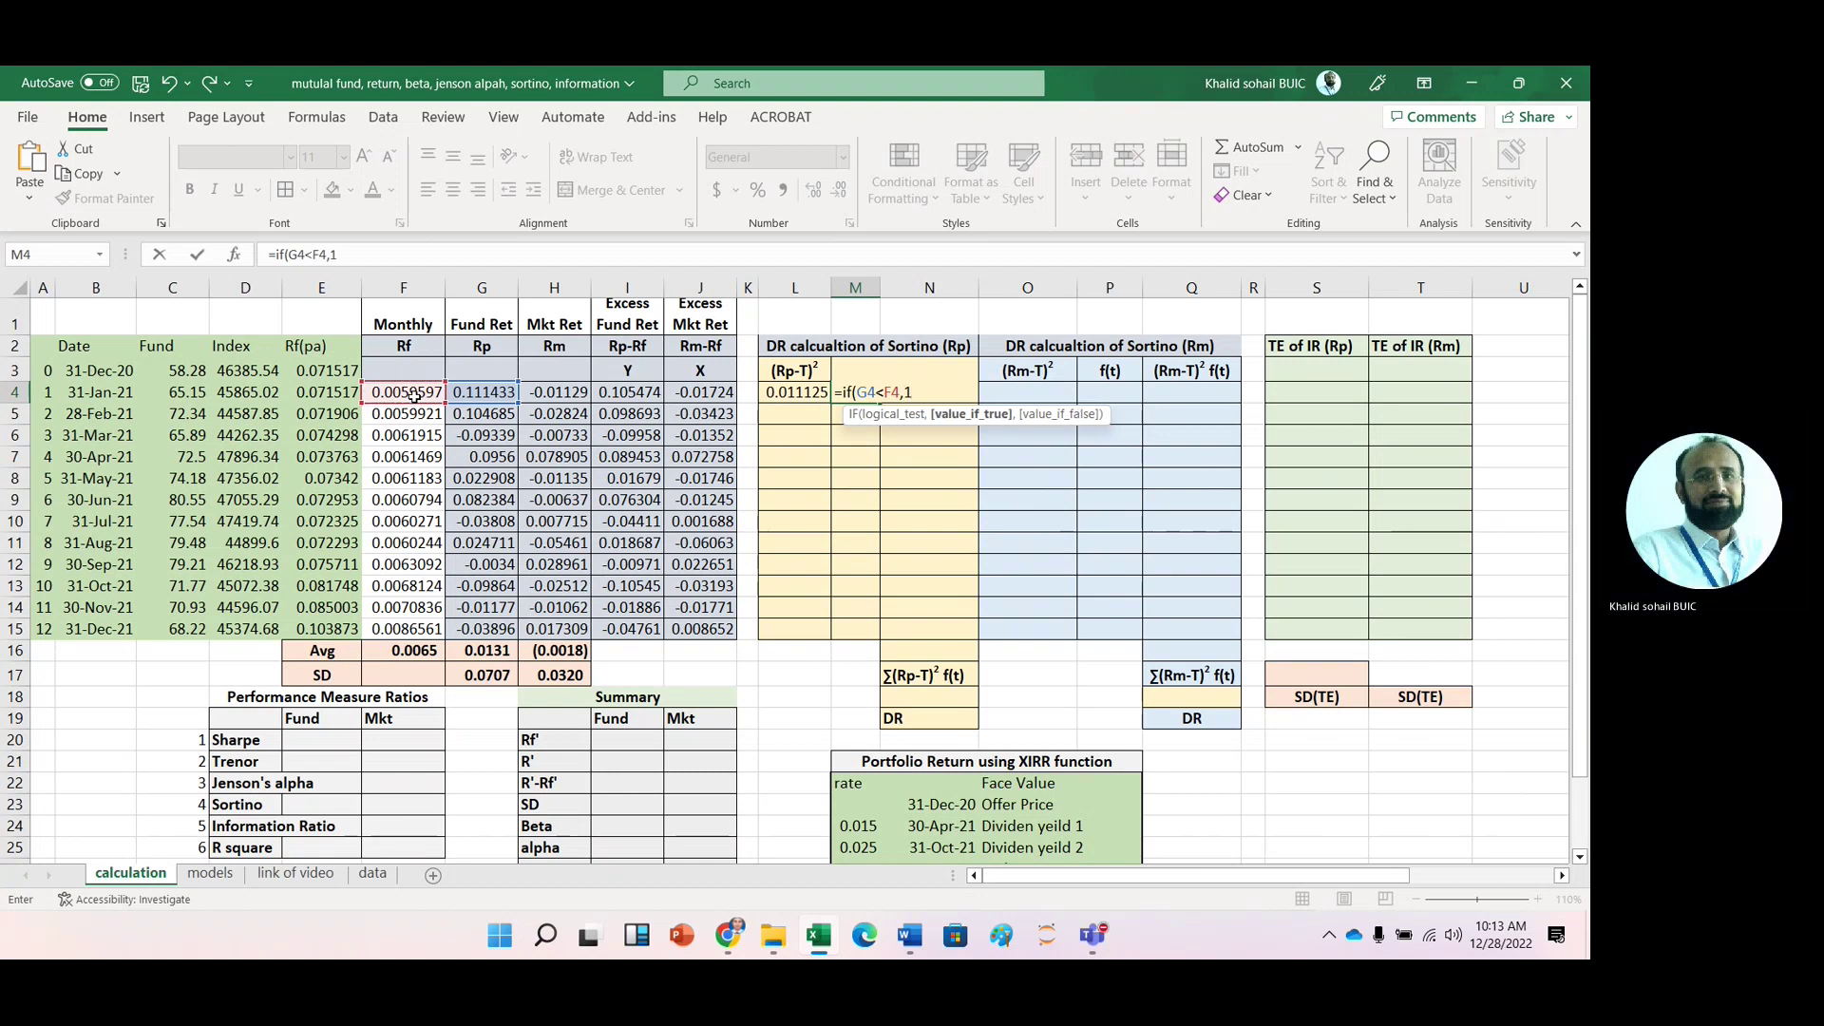
text(,0)
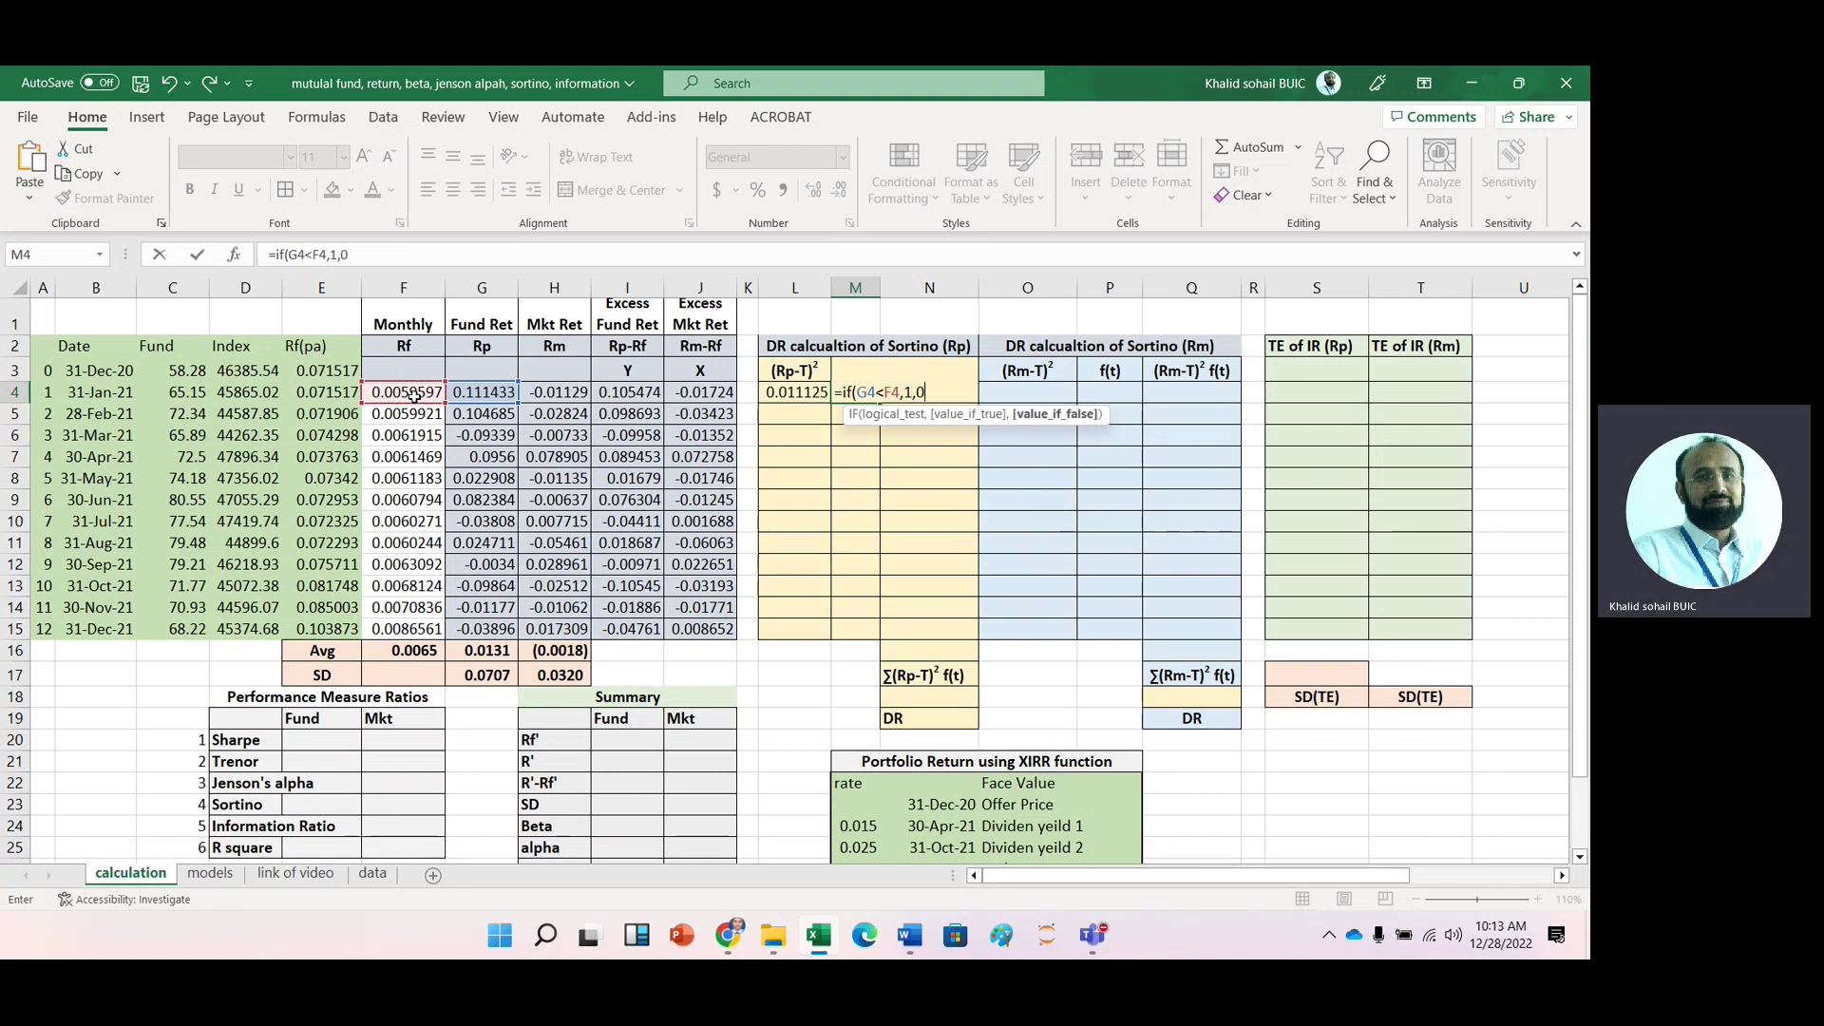
text())
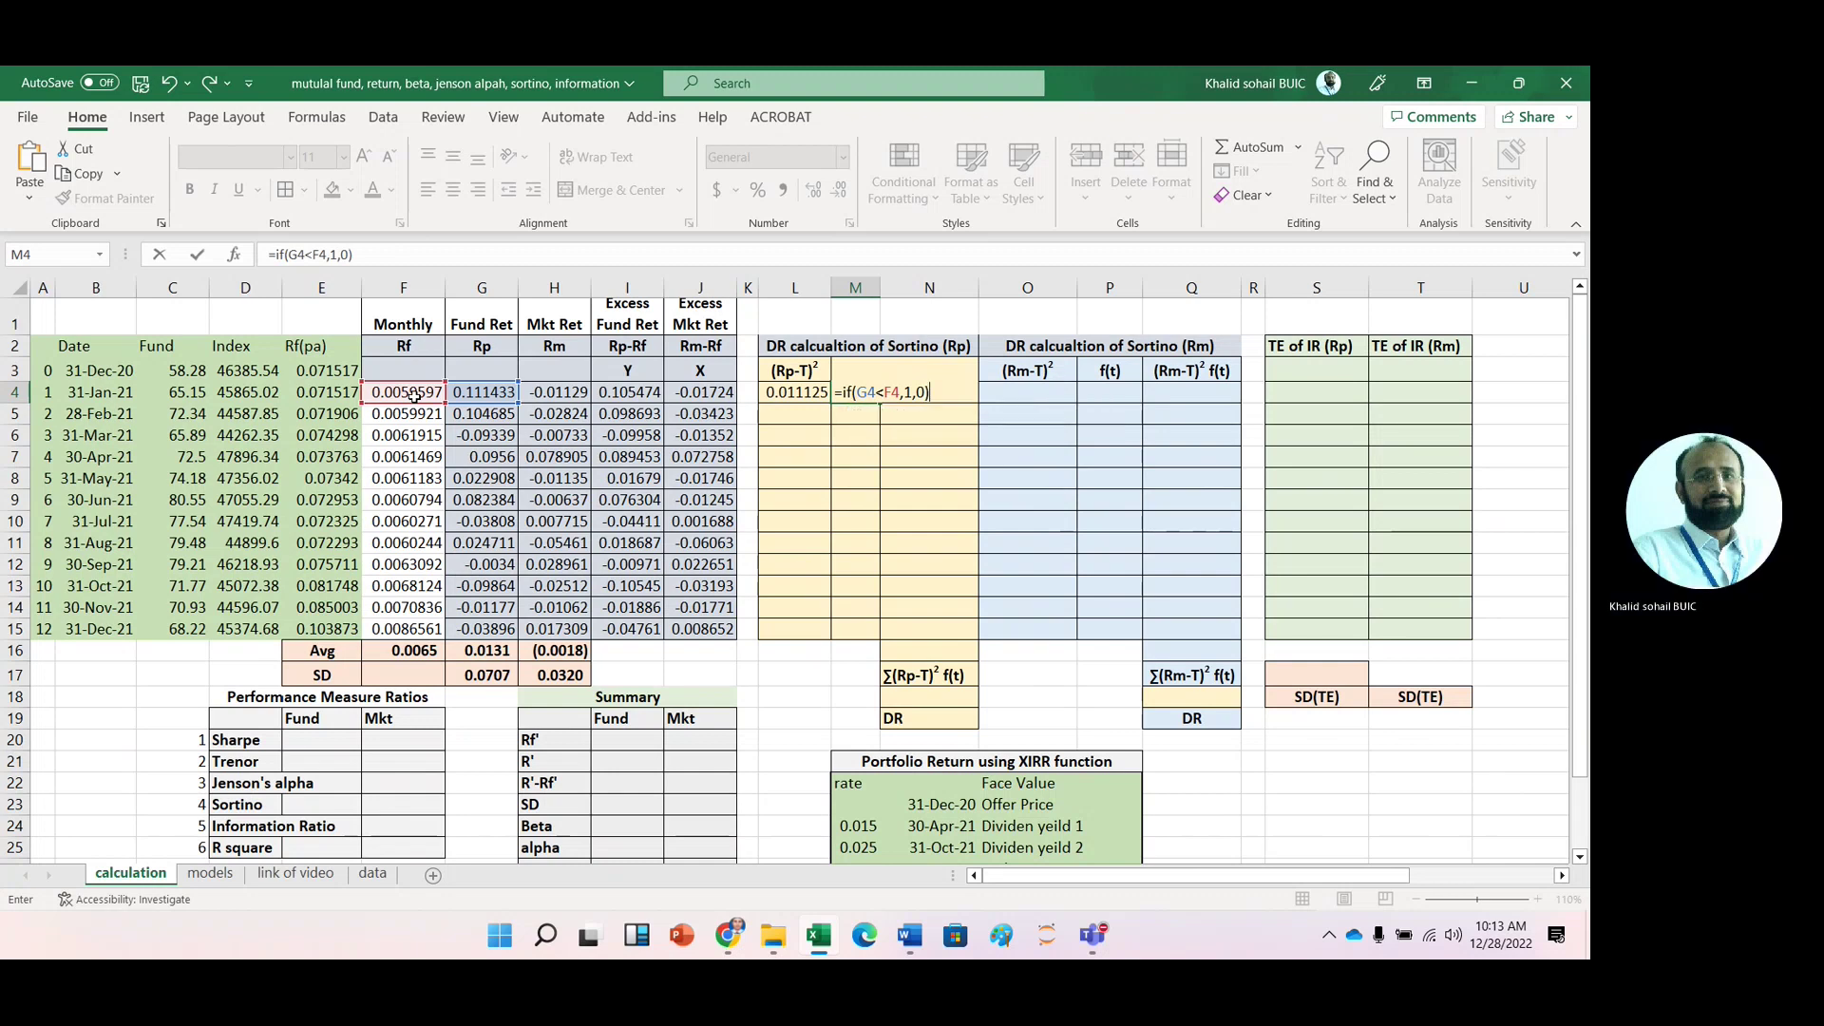
key(Return)
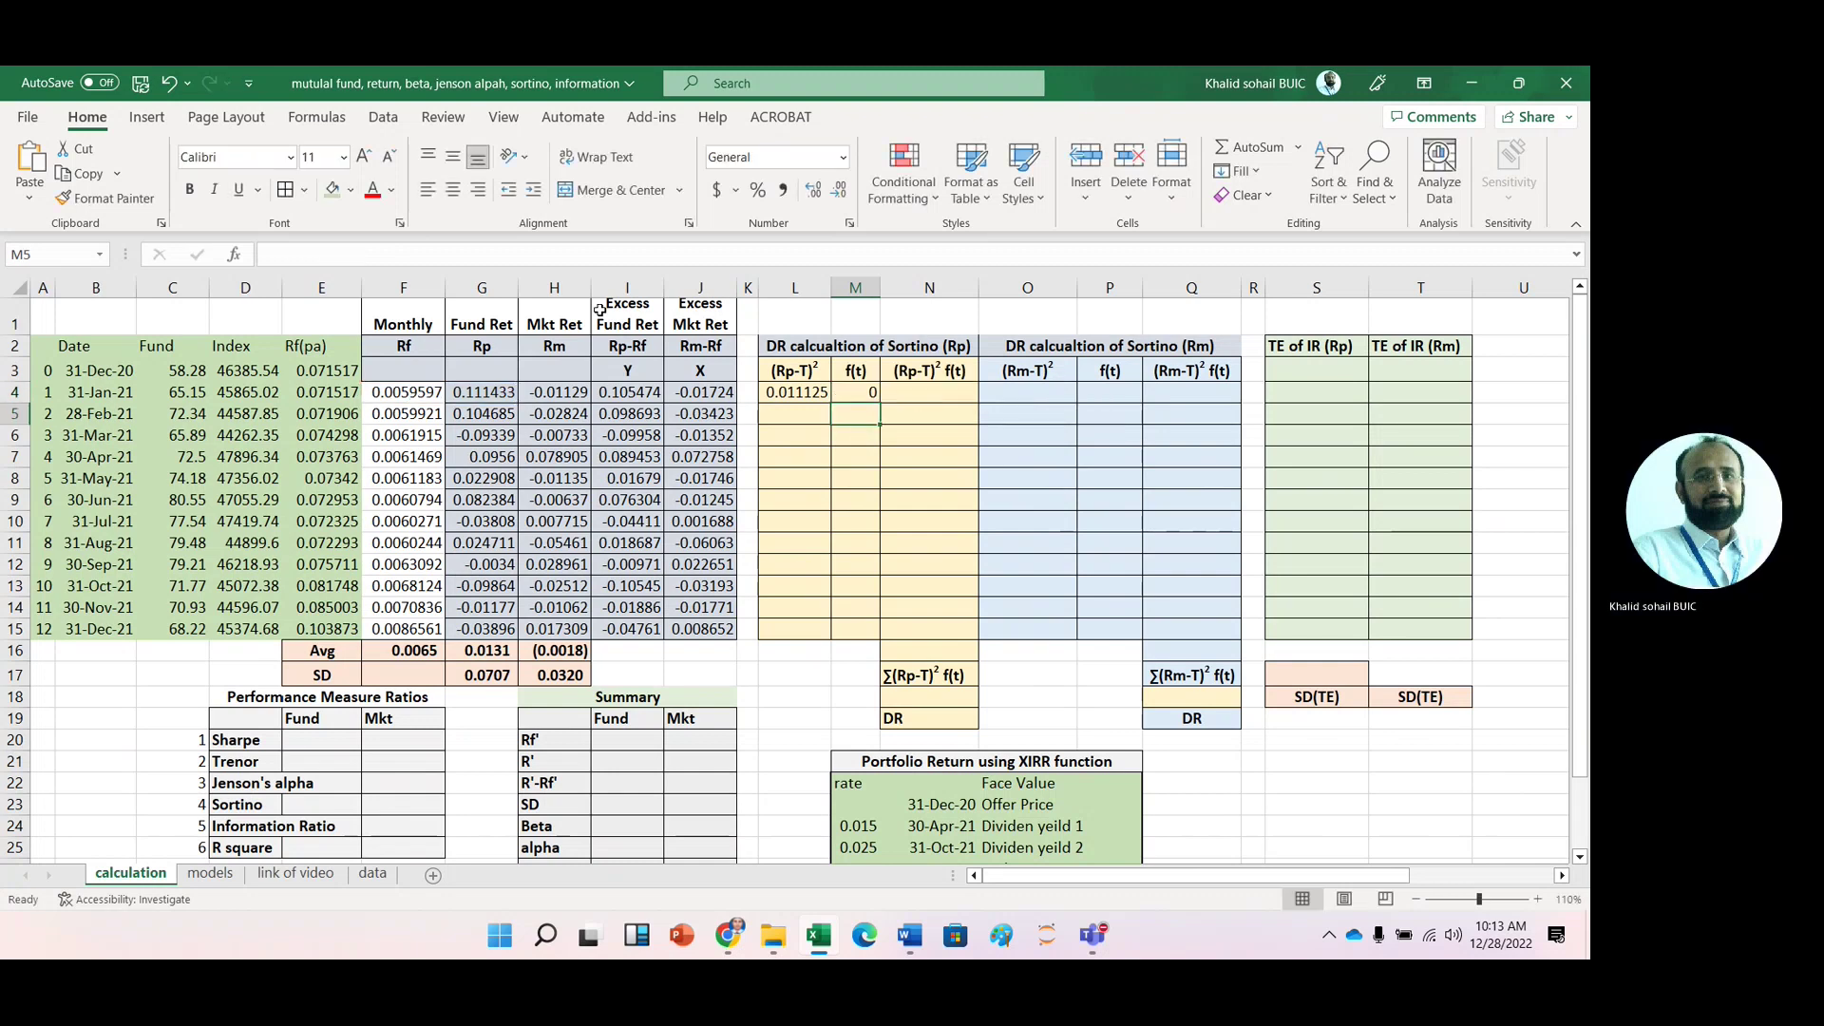
Step: Multiply the squared deviation by the flag with =L4*M4 in N4, giving 0
click(905, 391)
text(=)
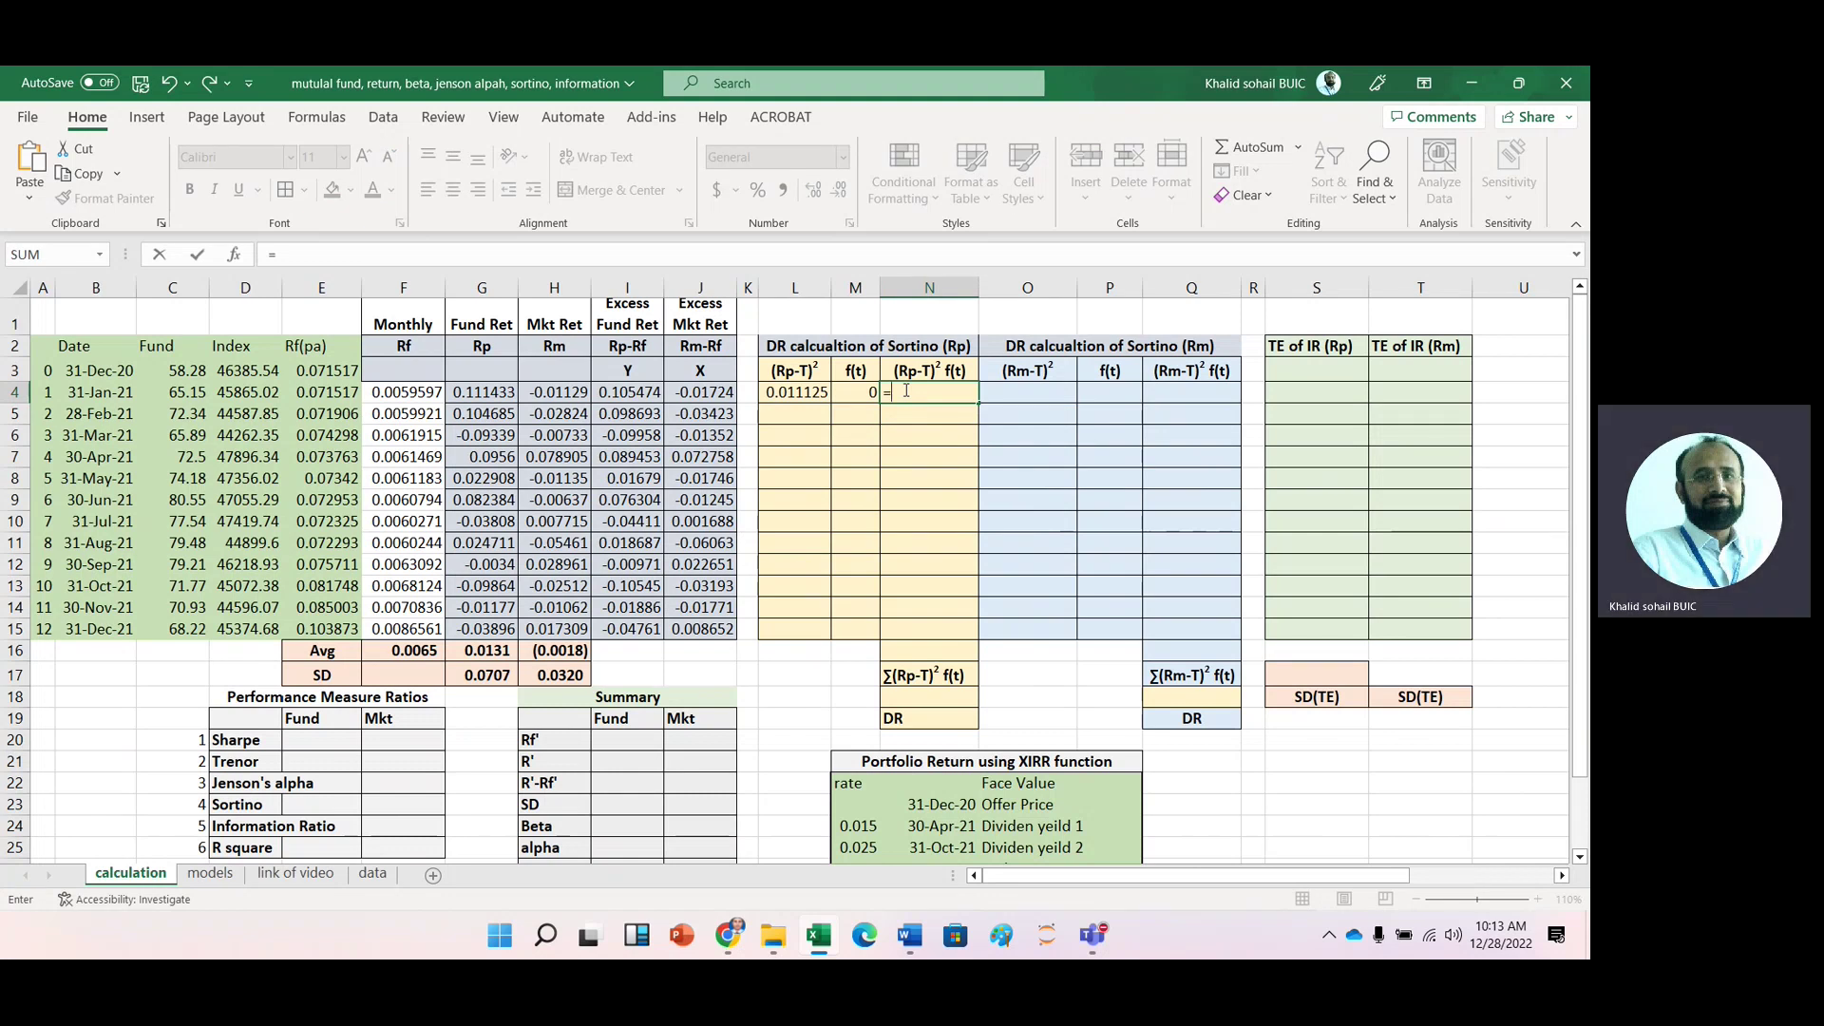
key(Left)
key(Left)
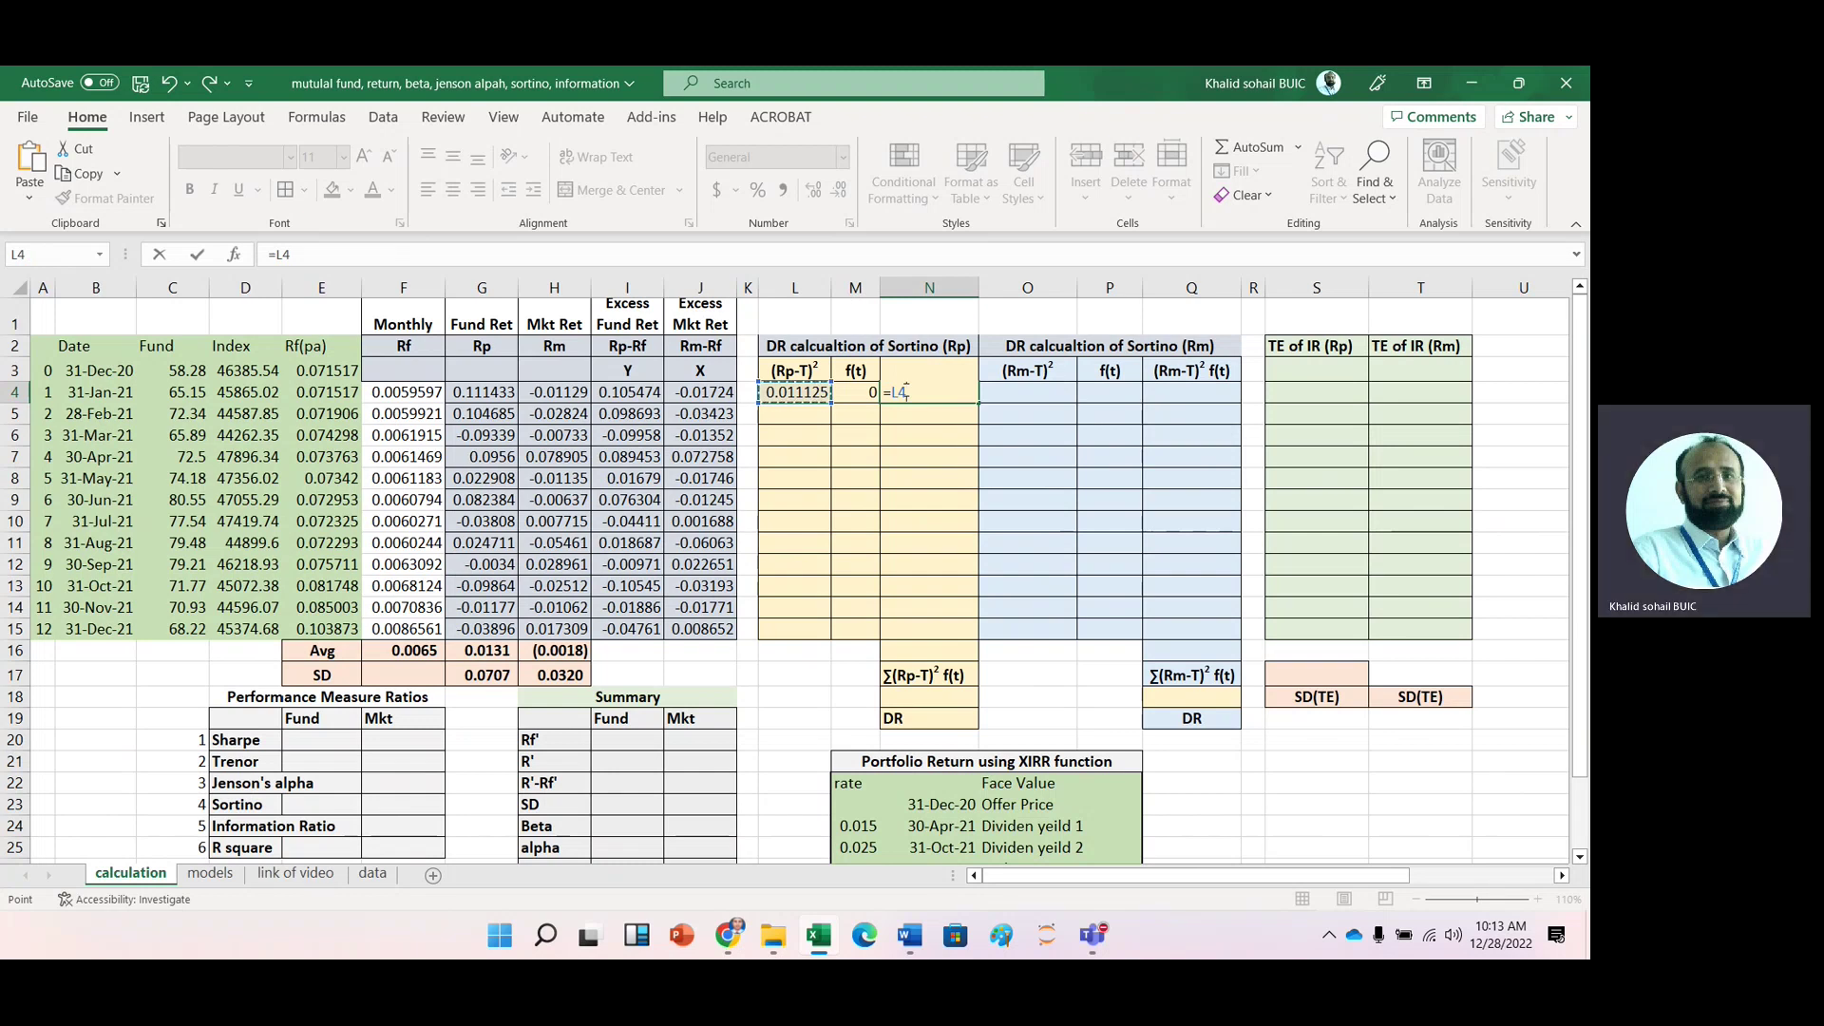
text(*)
click(860, 390)
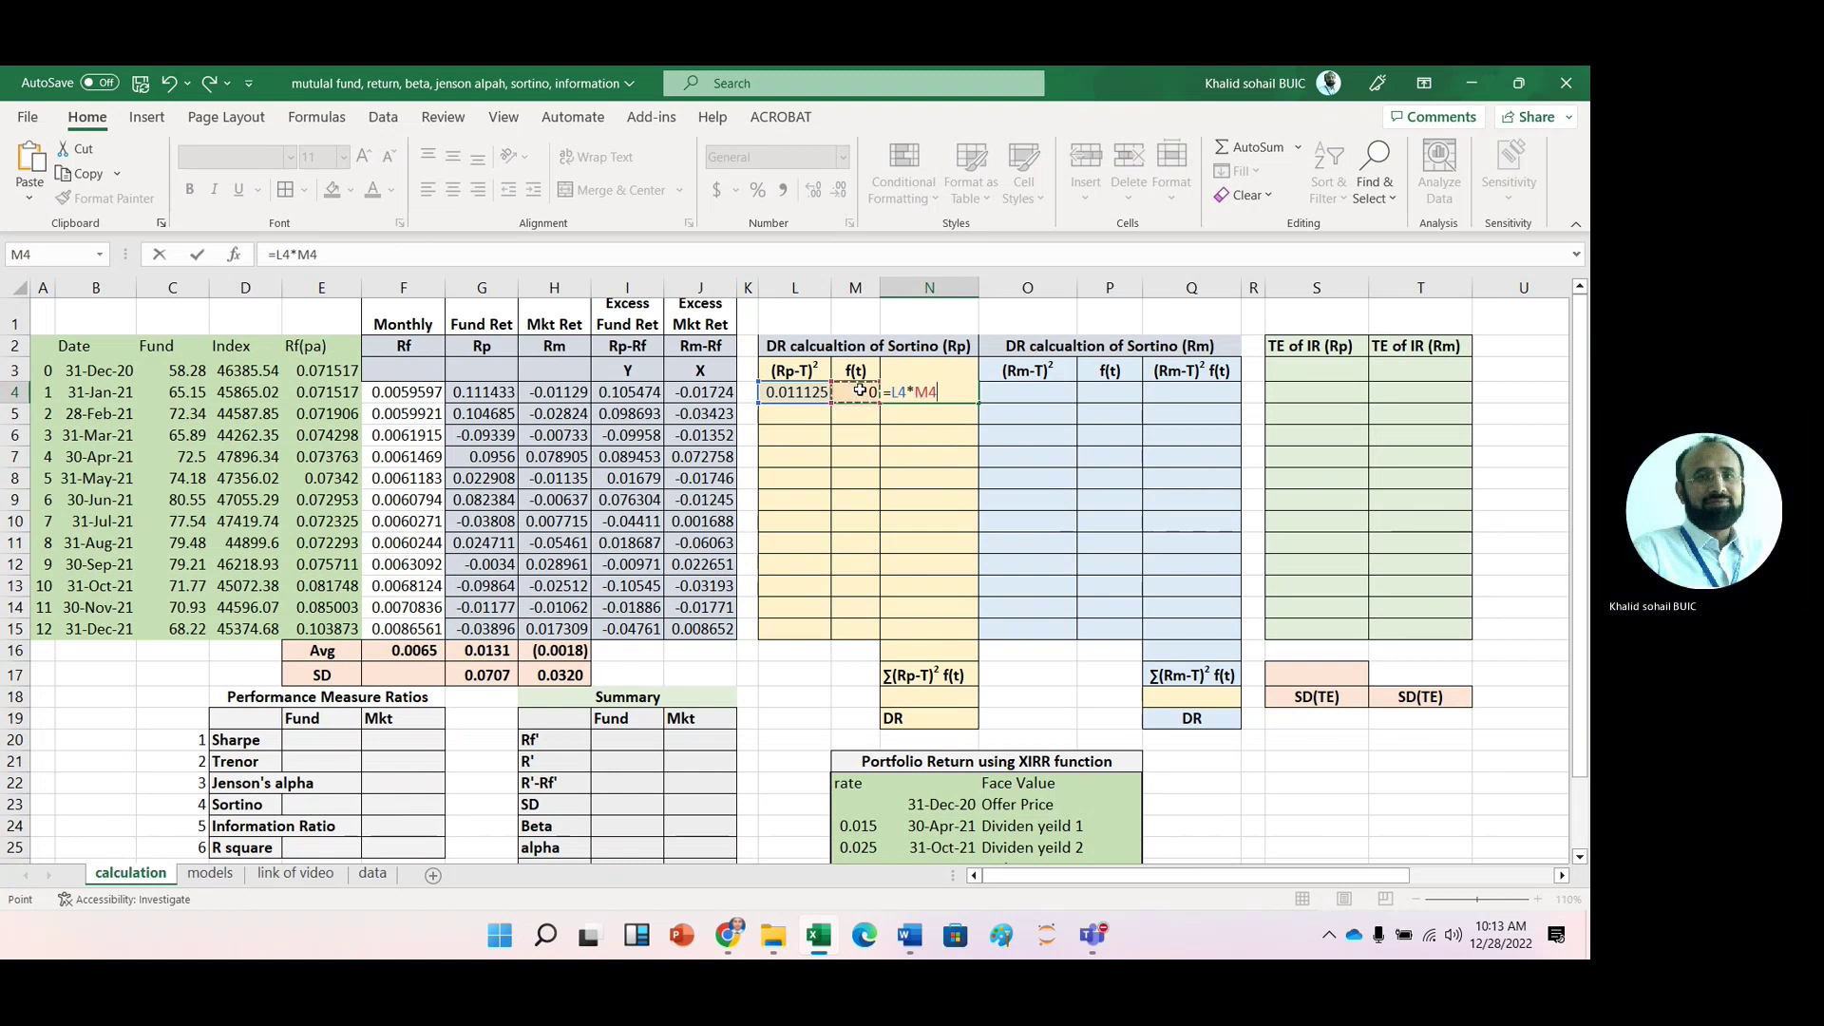
key(Return)
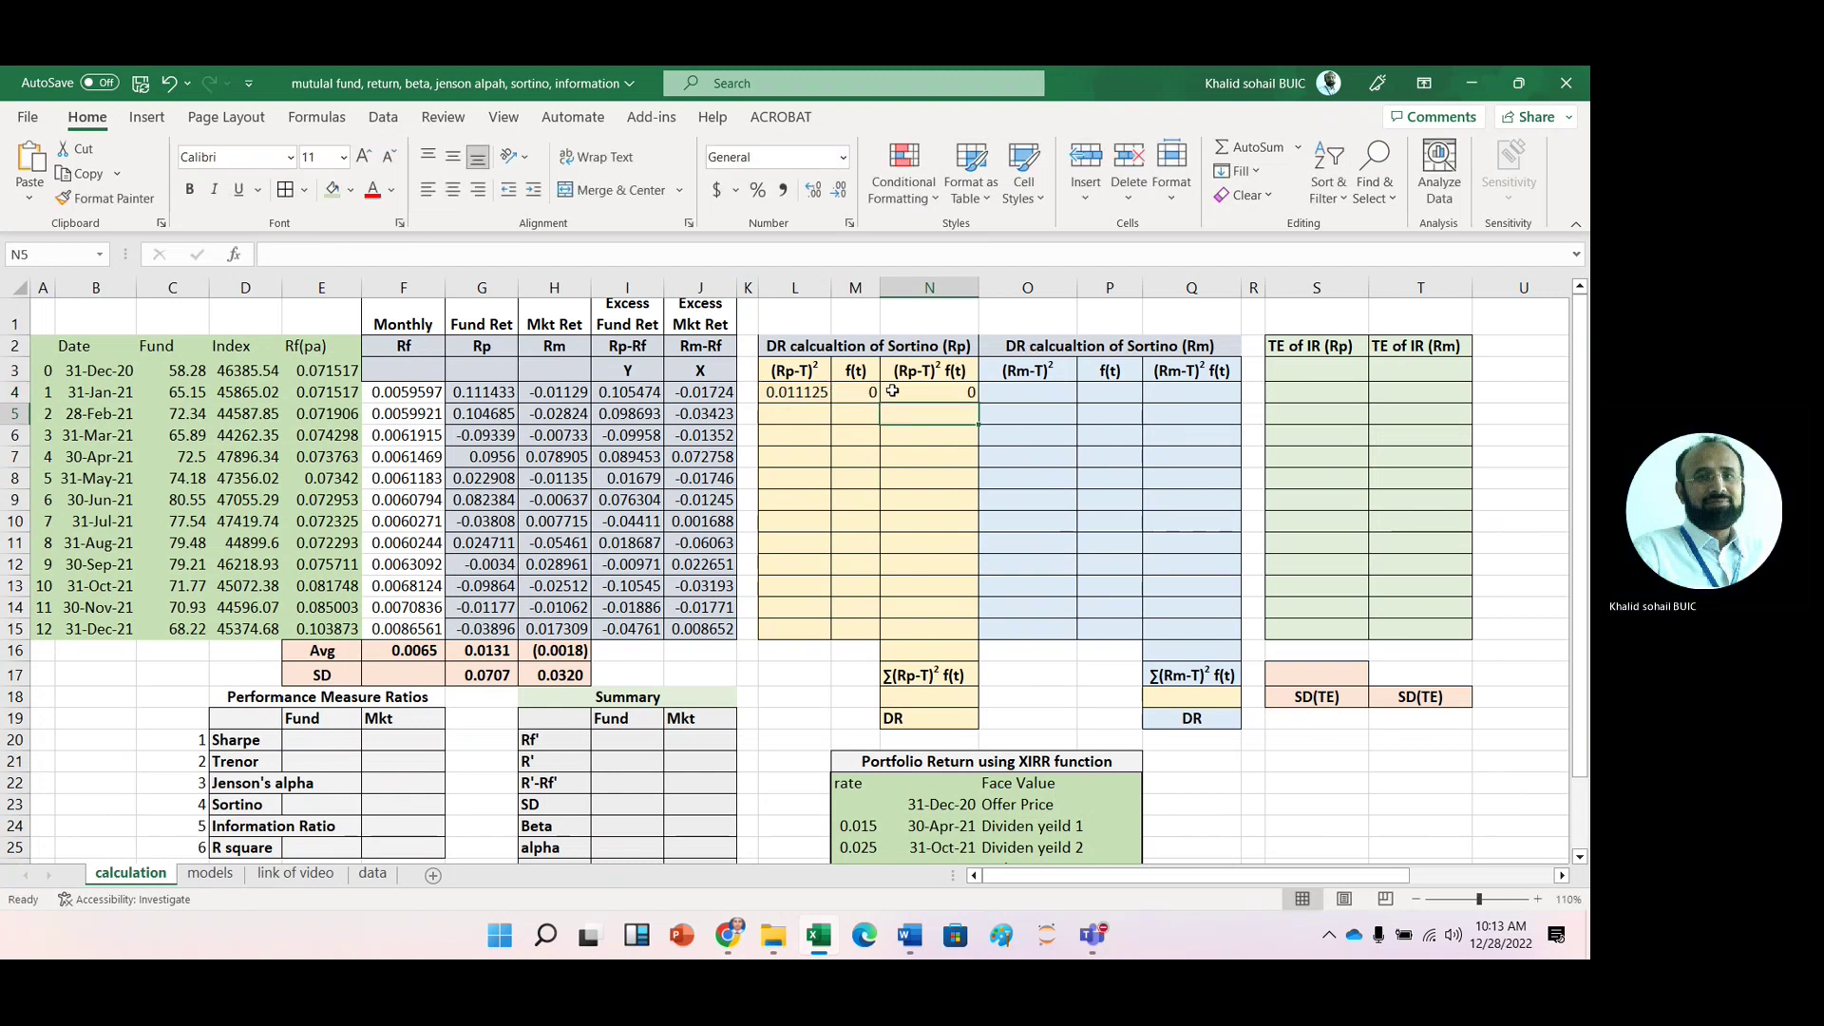
click(805, 392)
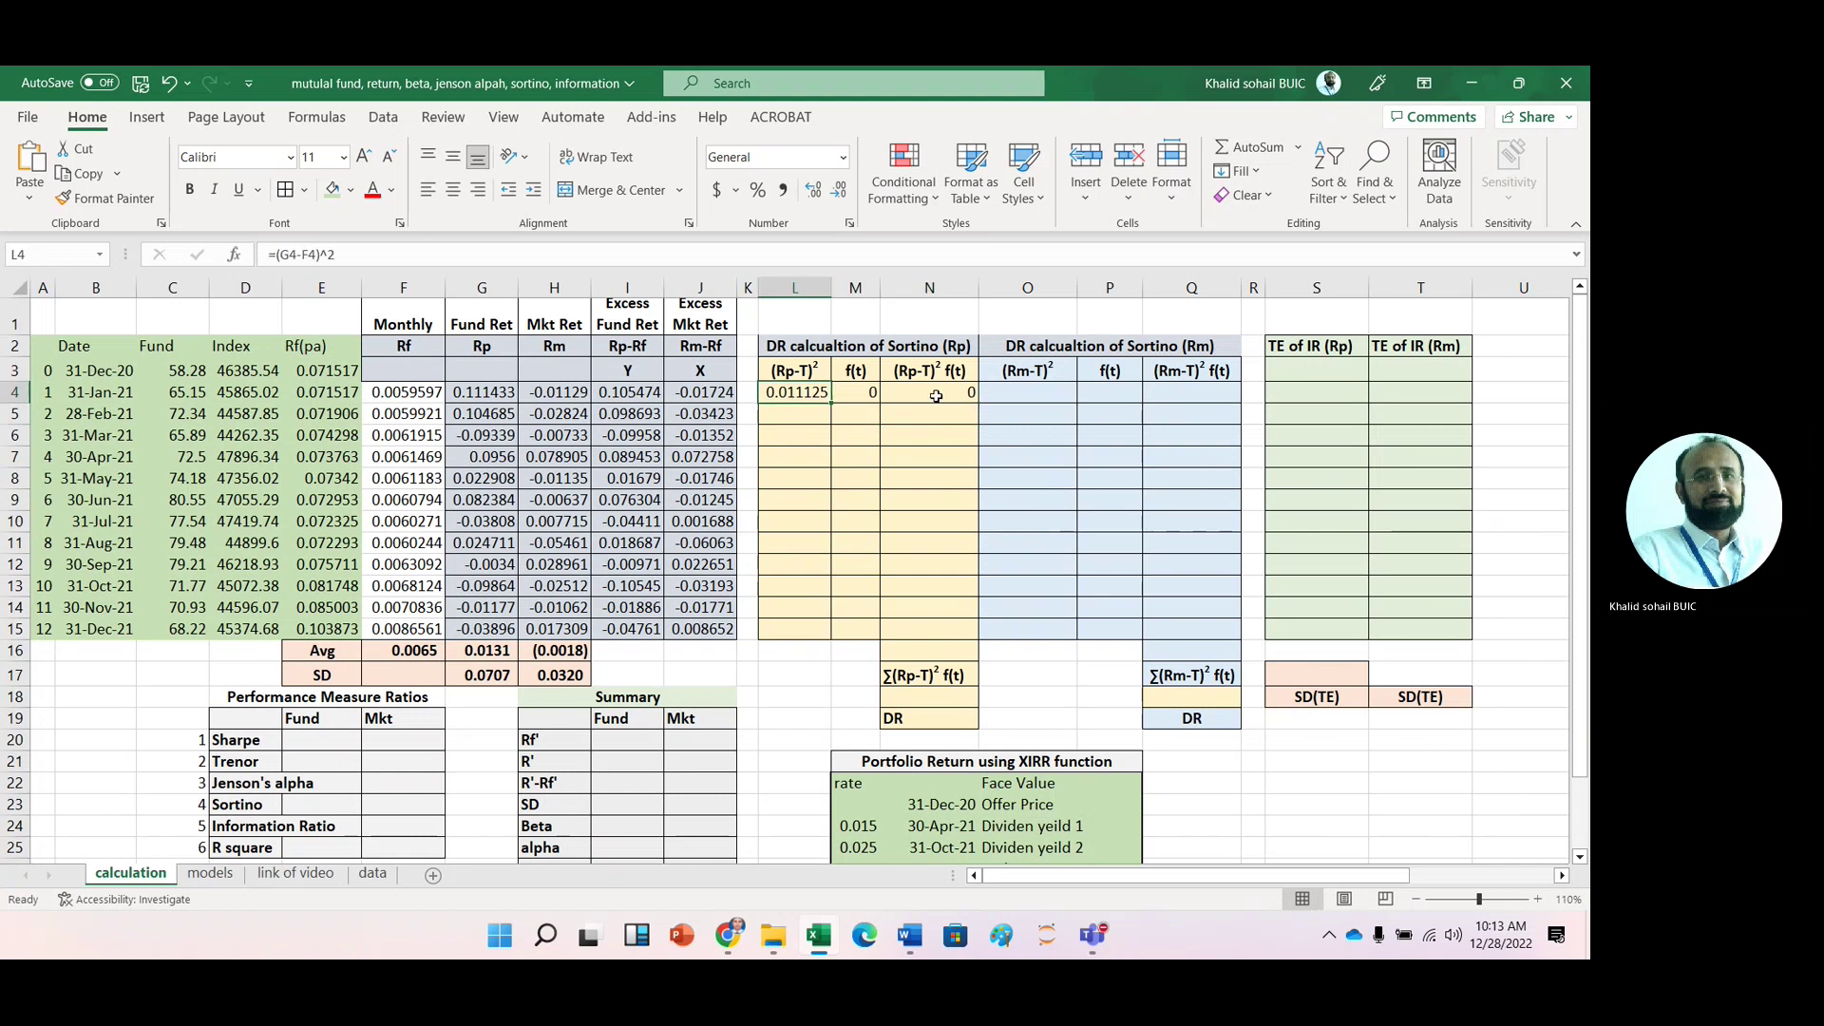
Step: Enter the market squared deviation =(H4-F4)^2 in O4
click(1006, 394)
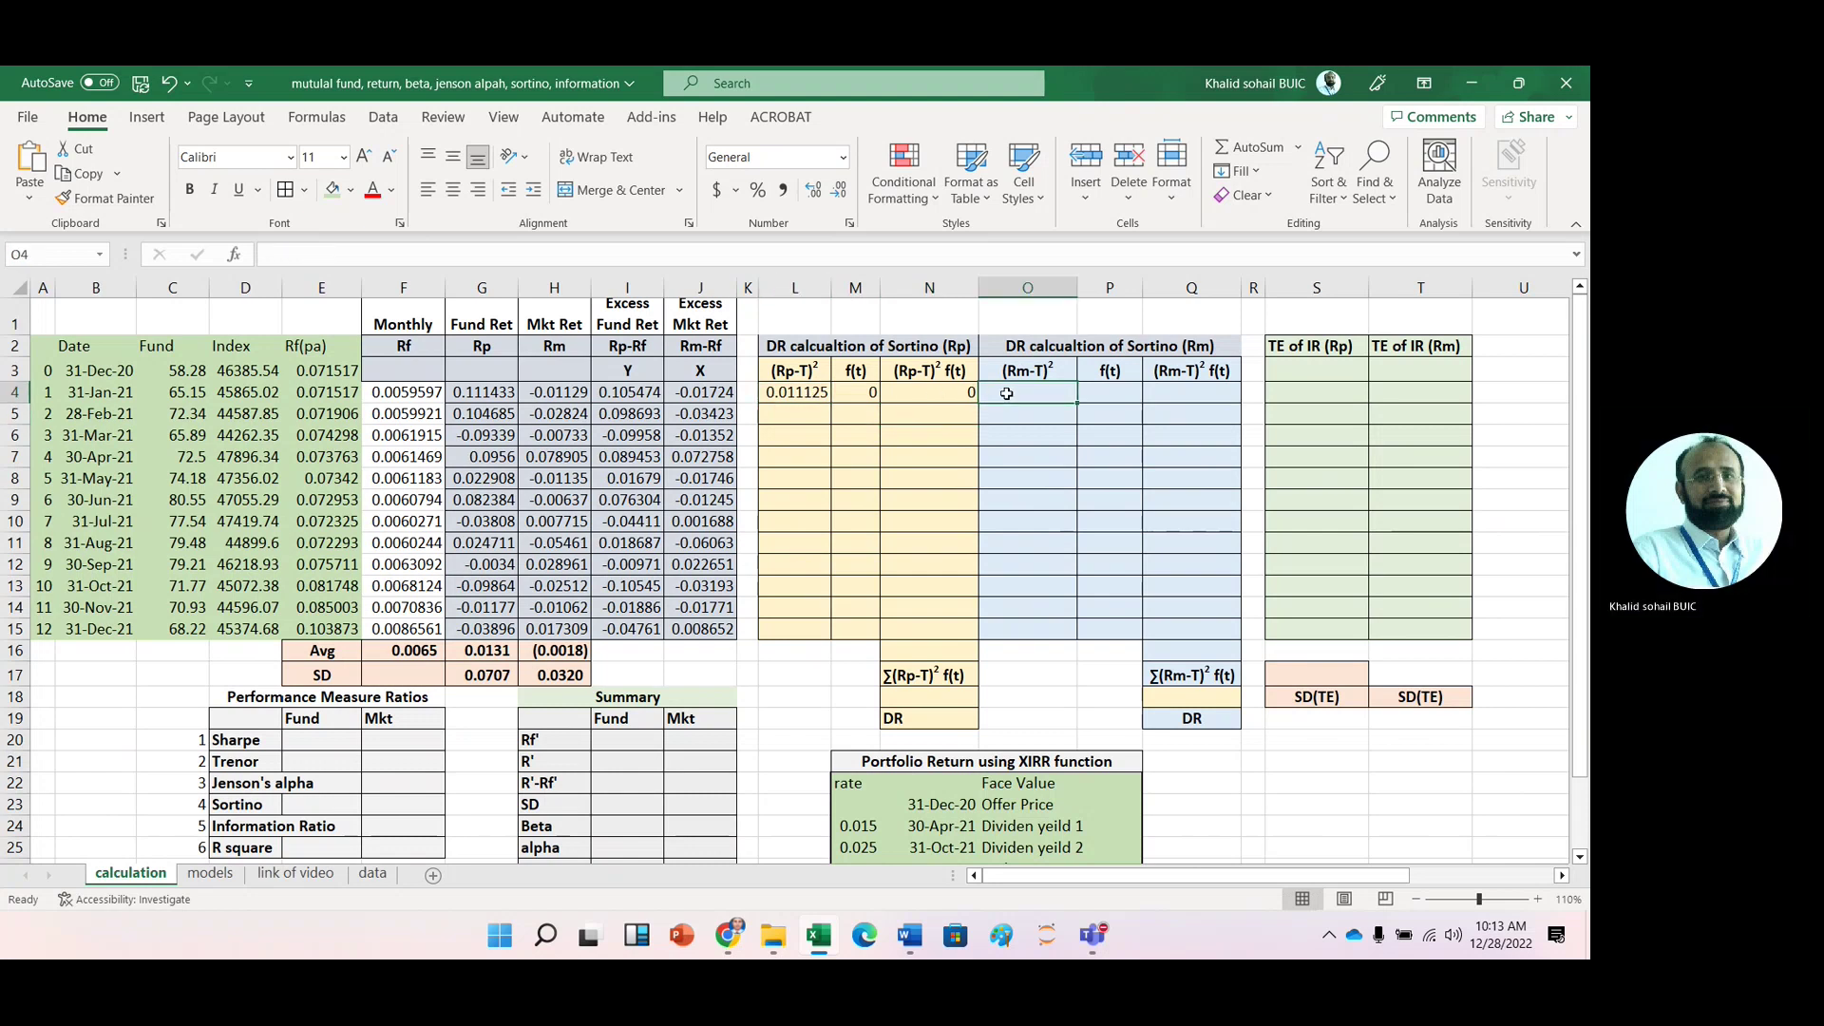
text(=)
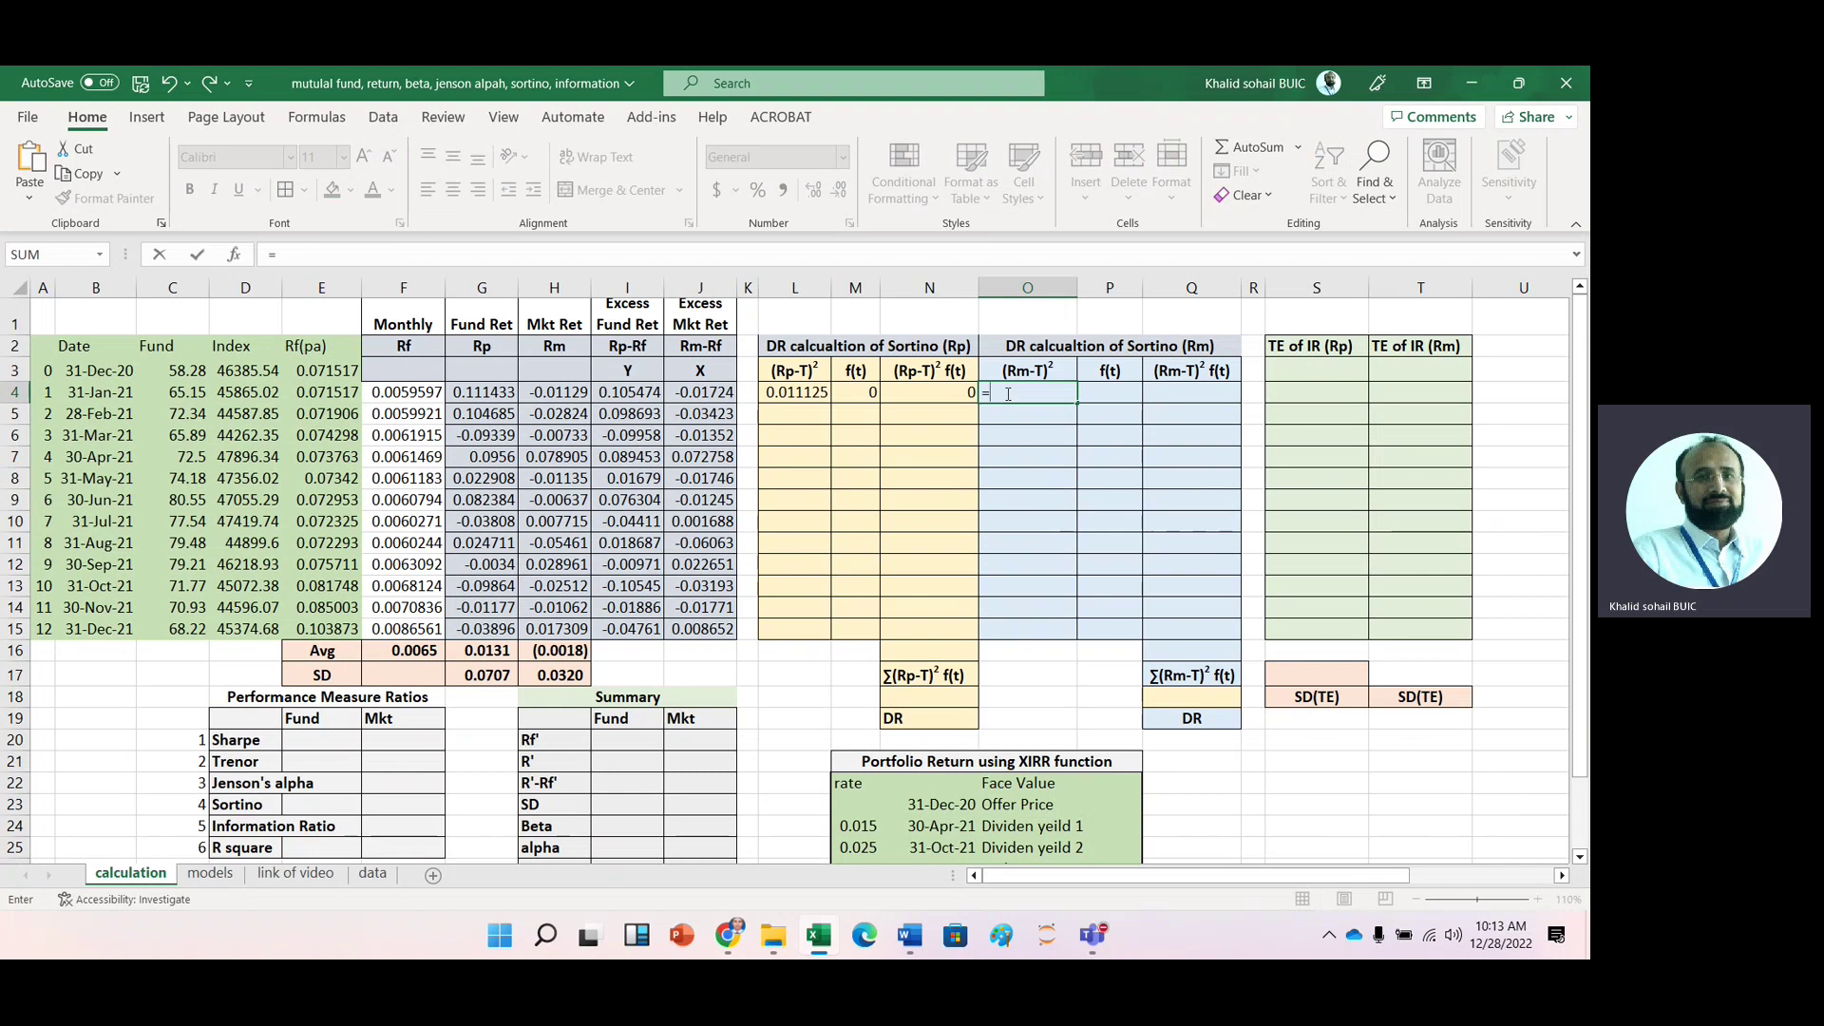
text(()
click(554, 390)
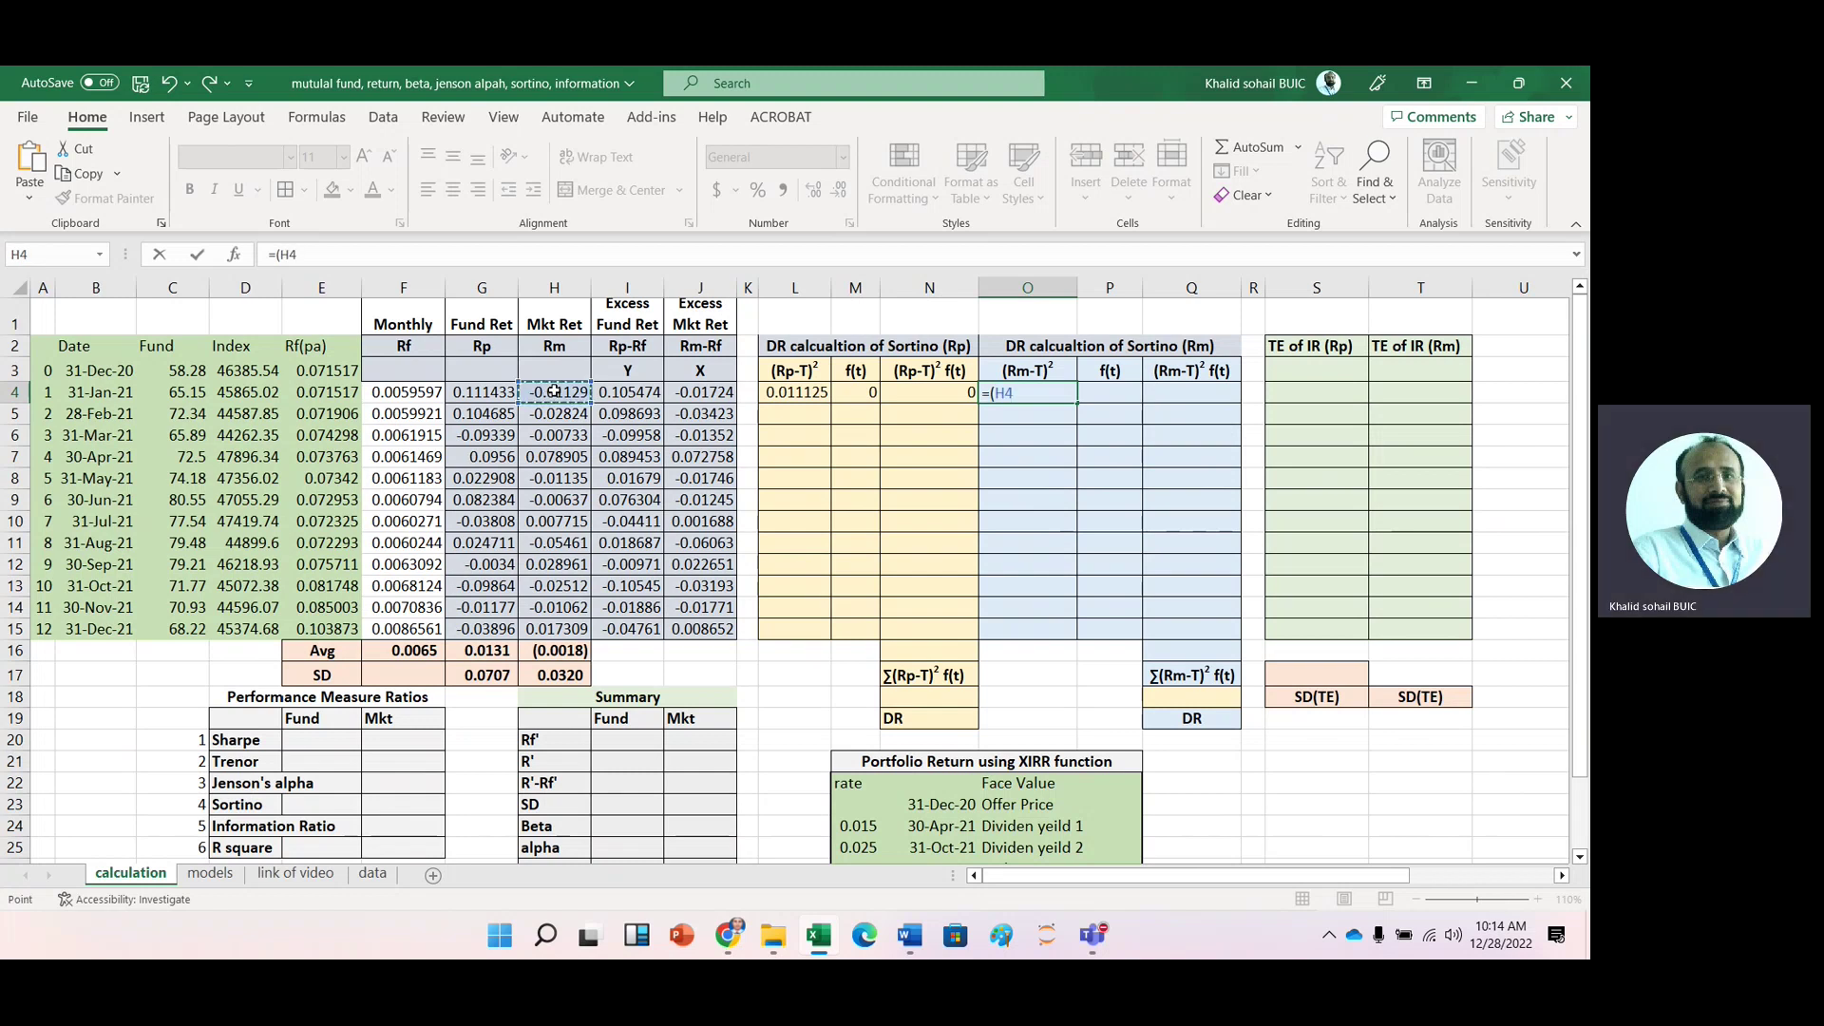
text(-)
click(393, 389)
text())
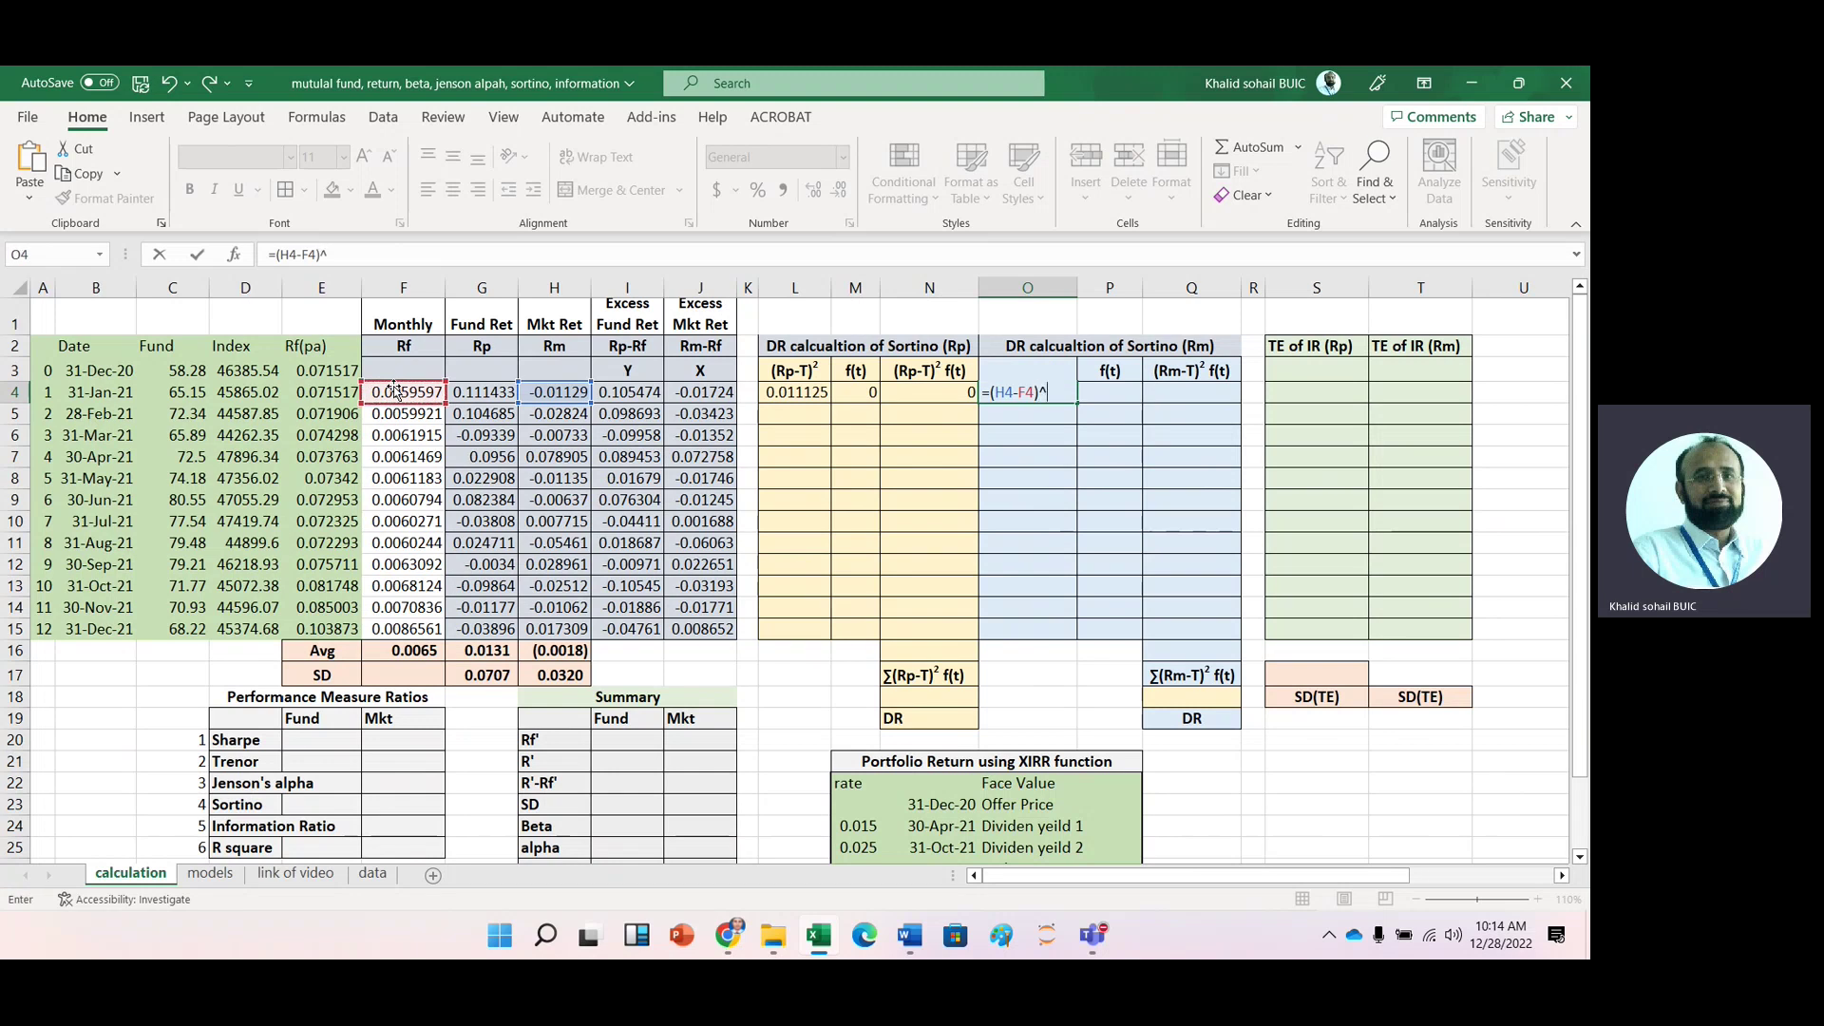
text(^2)
key(Return)
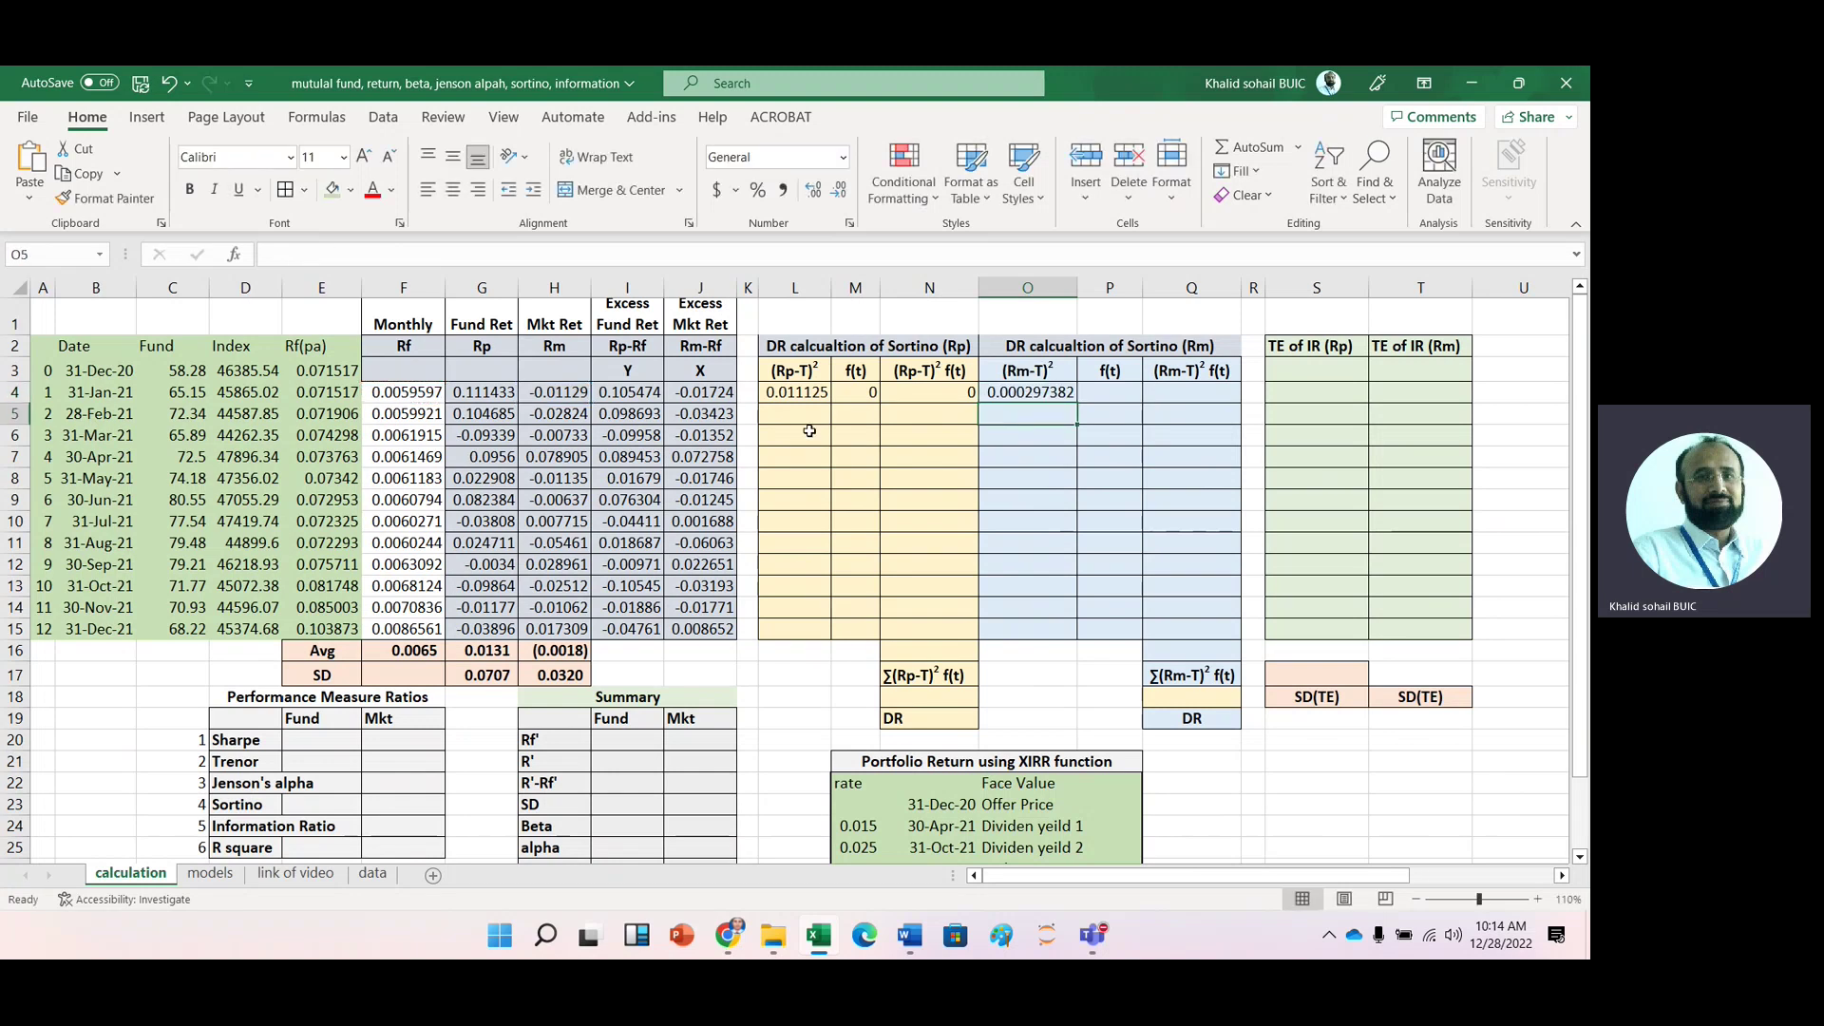
Step: Add the market downside flag =IF(H4<F4,1,0) in P4
click(1096, 393)
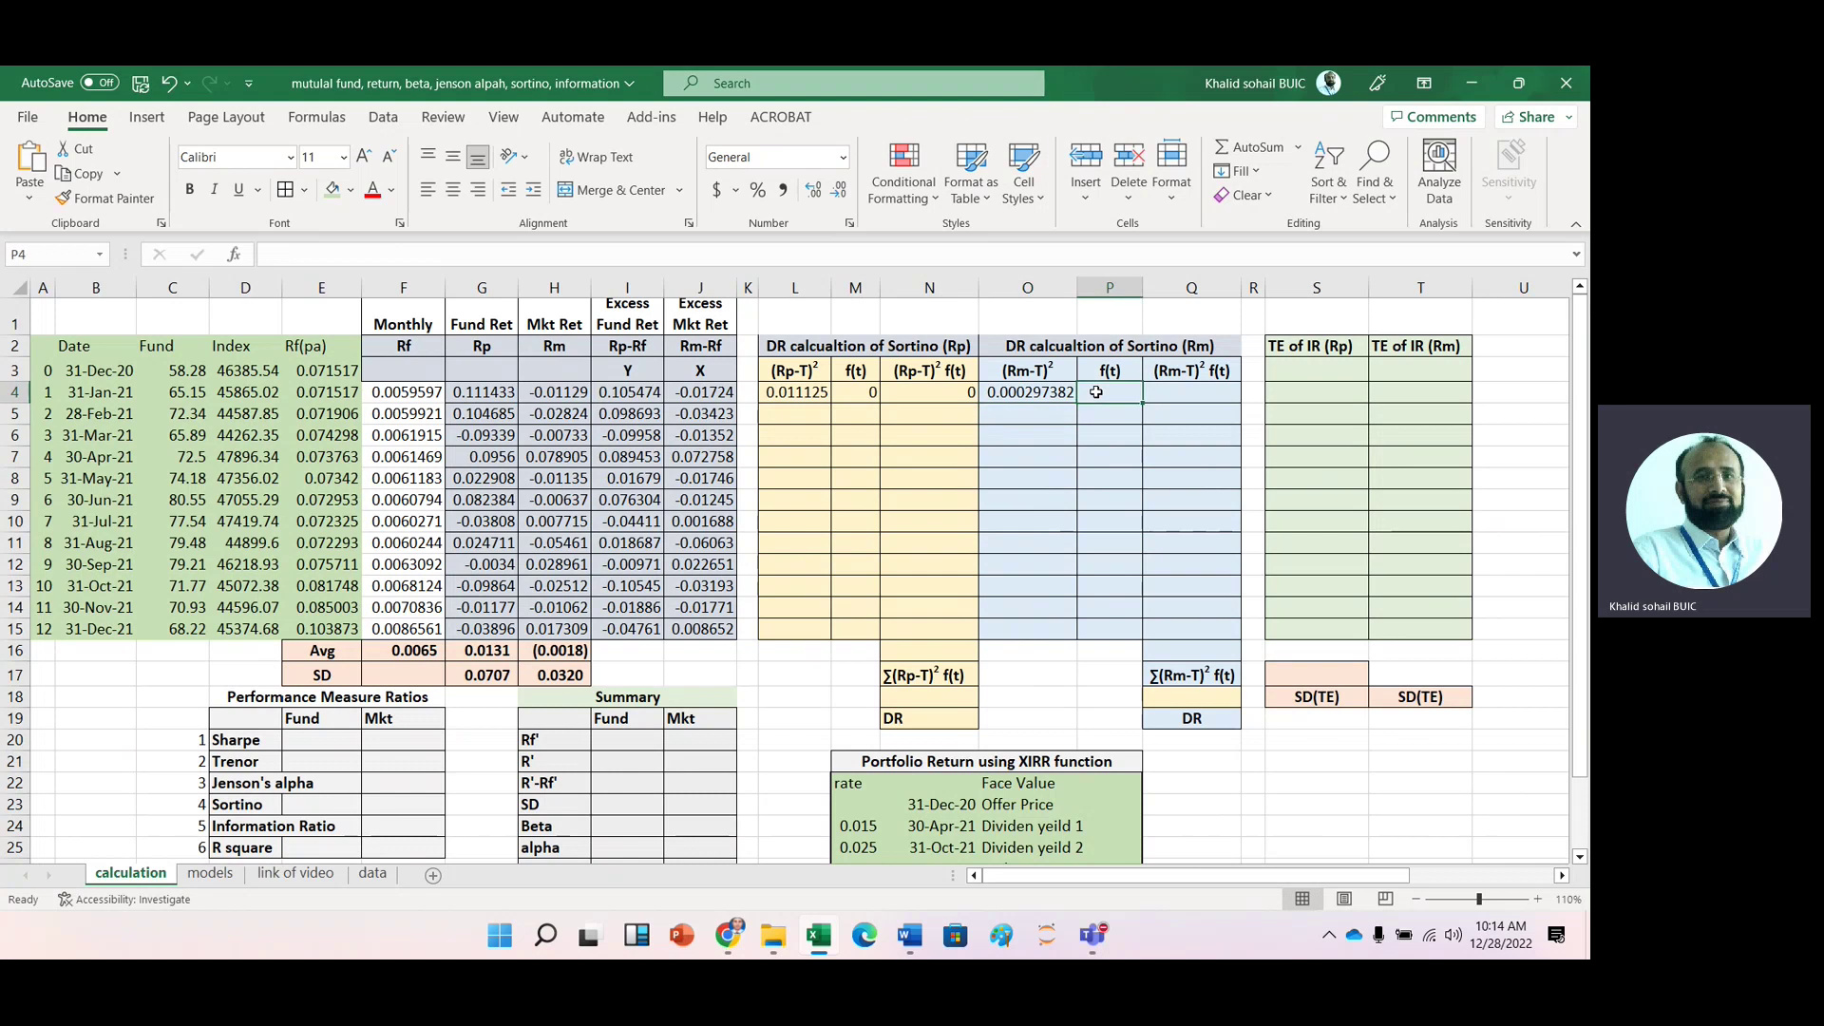
text(if()
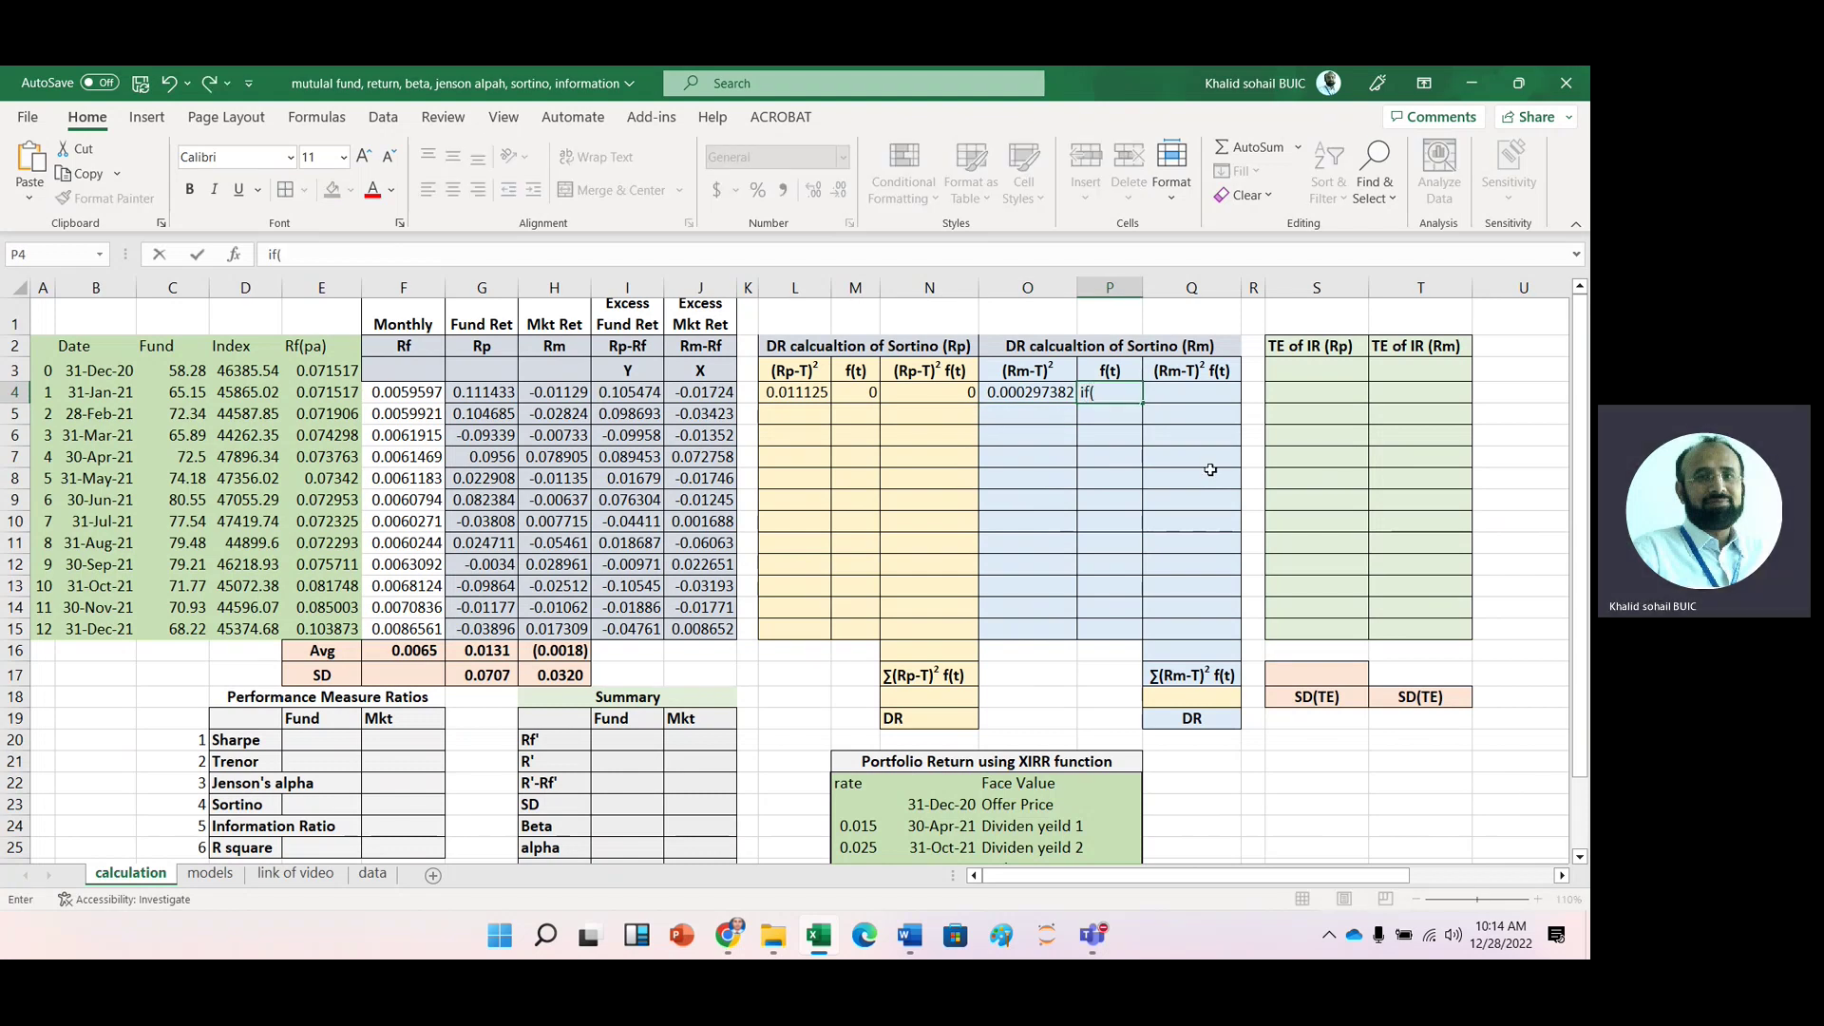
key(BackSpace)
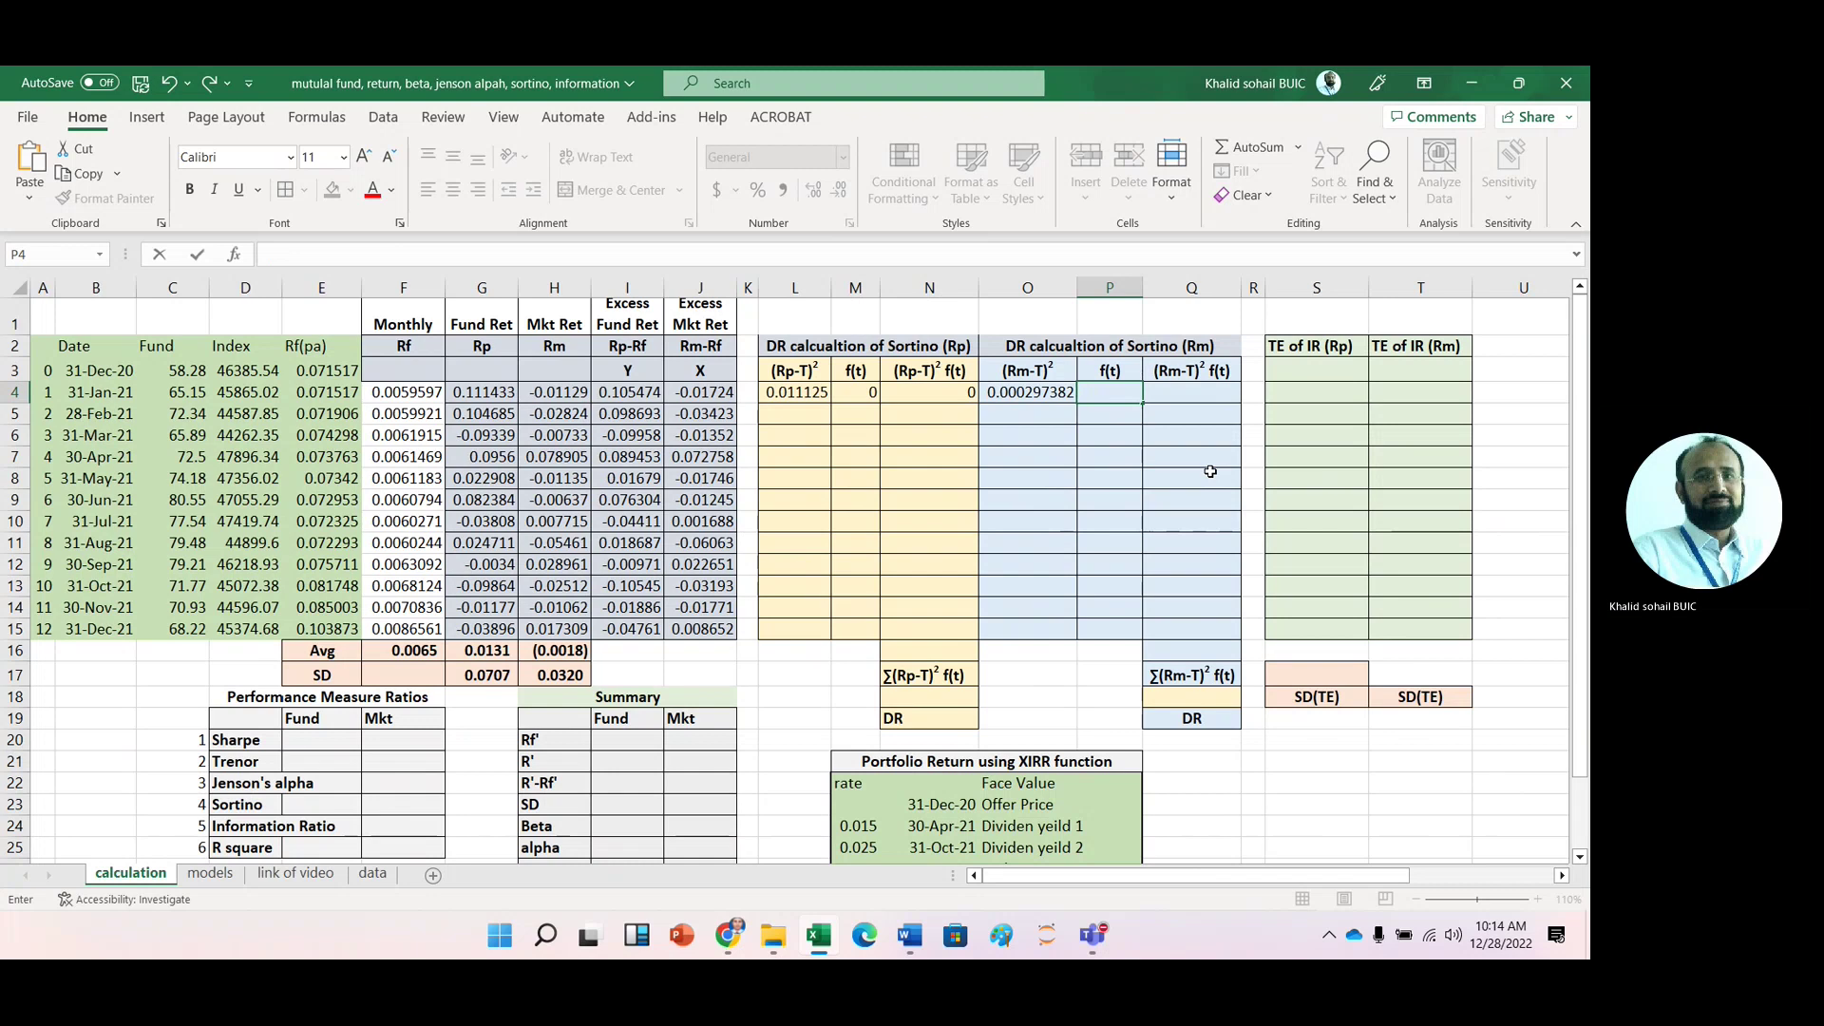
text(=if()
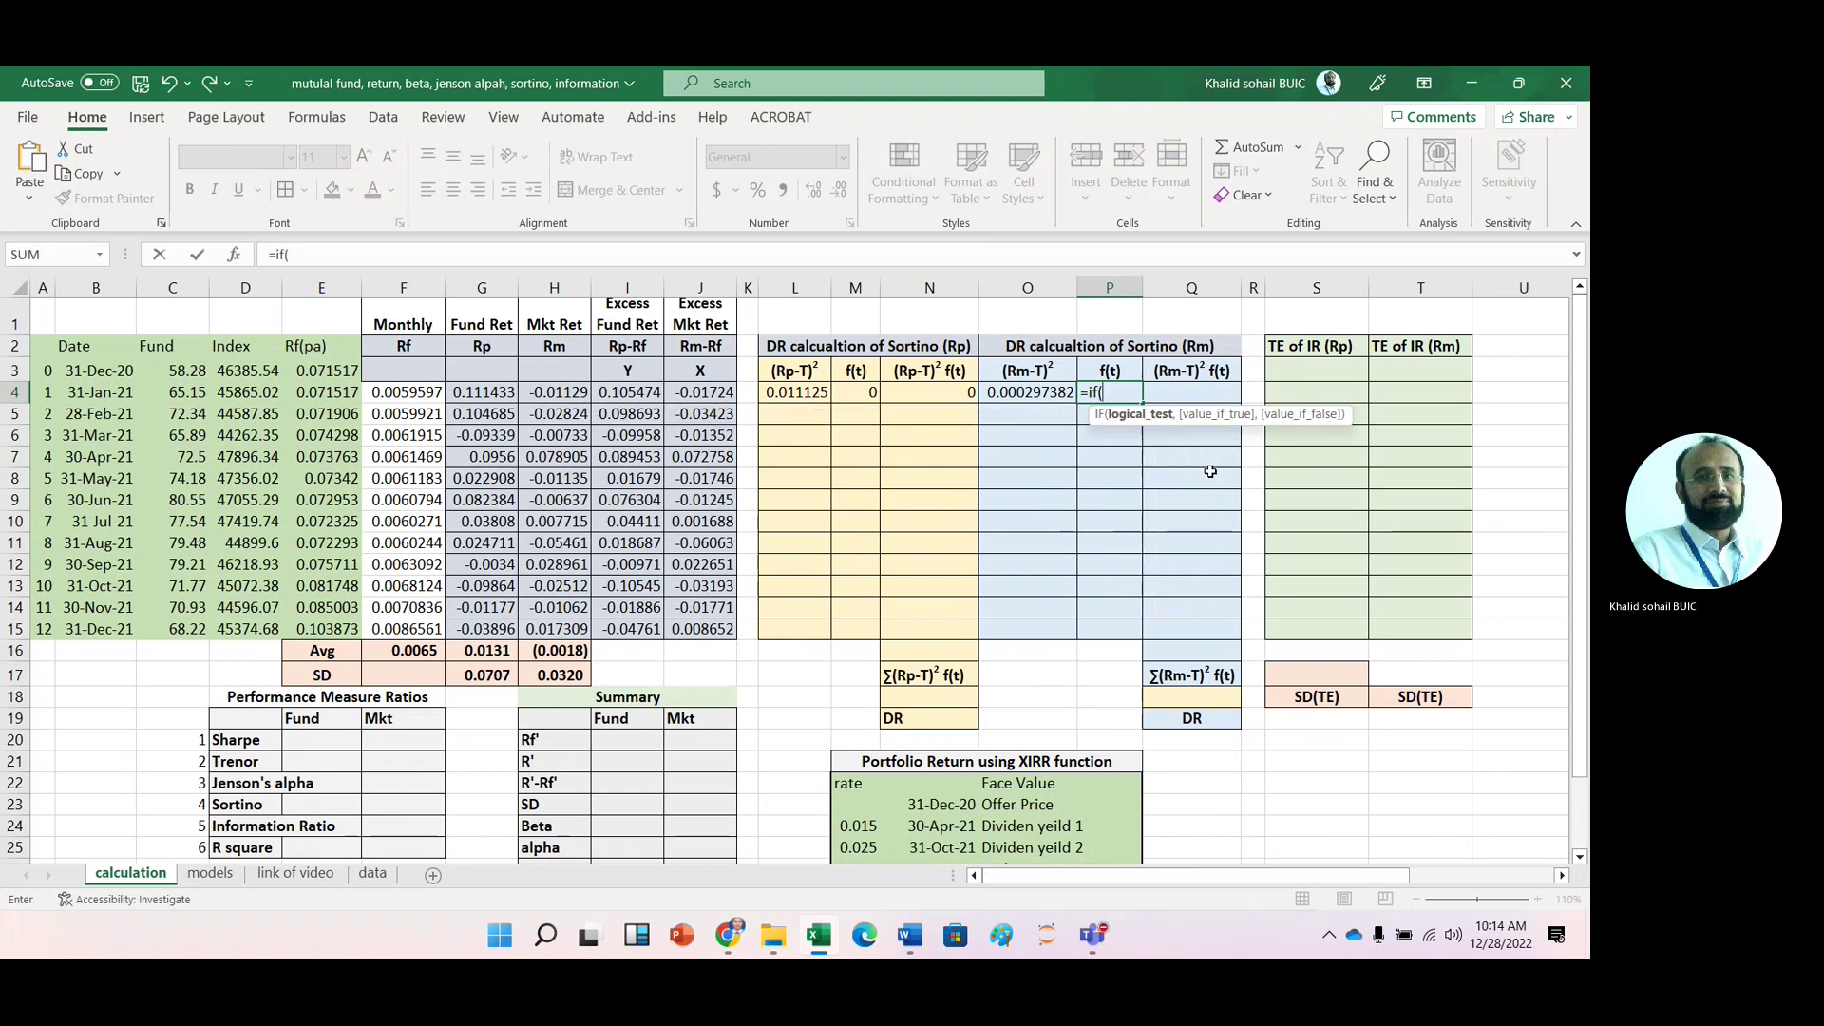
click(558, 398)
text(<)
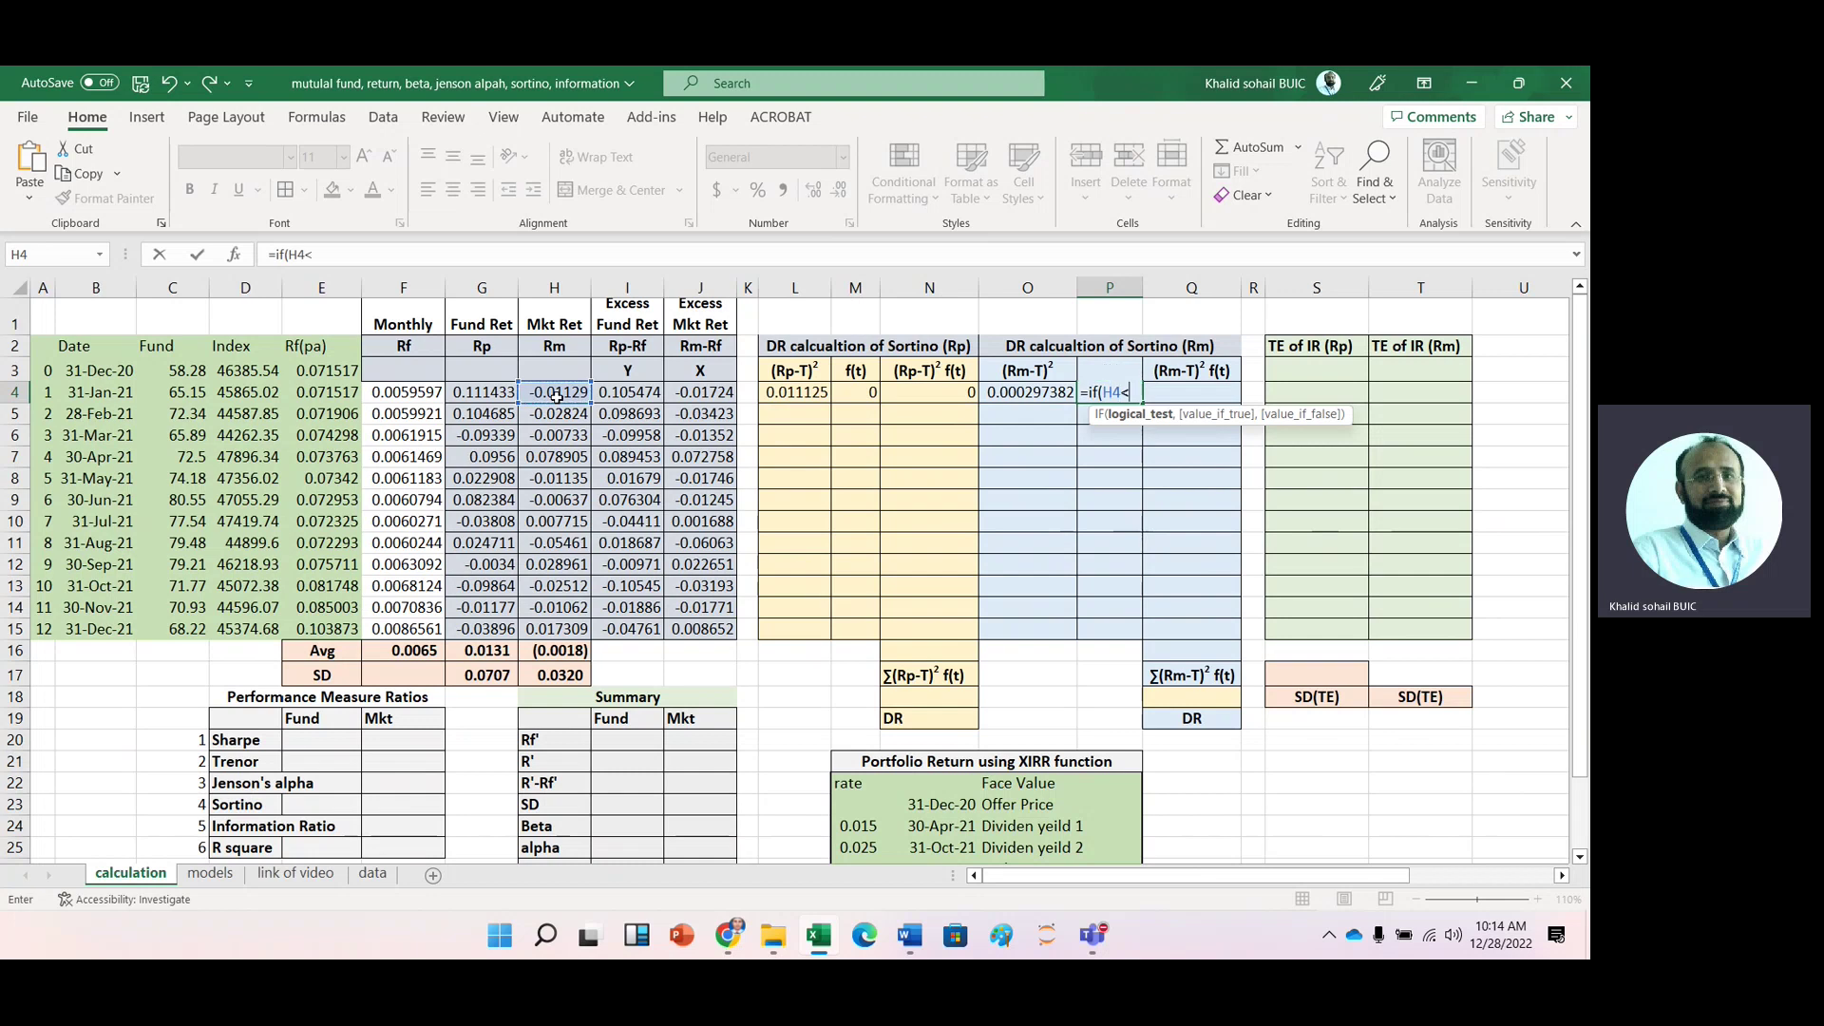
click(411, 395)
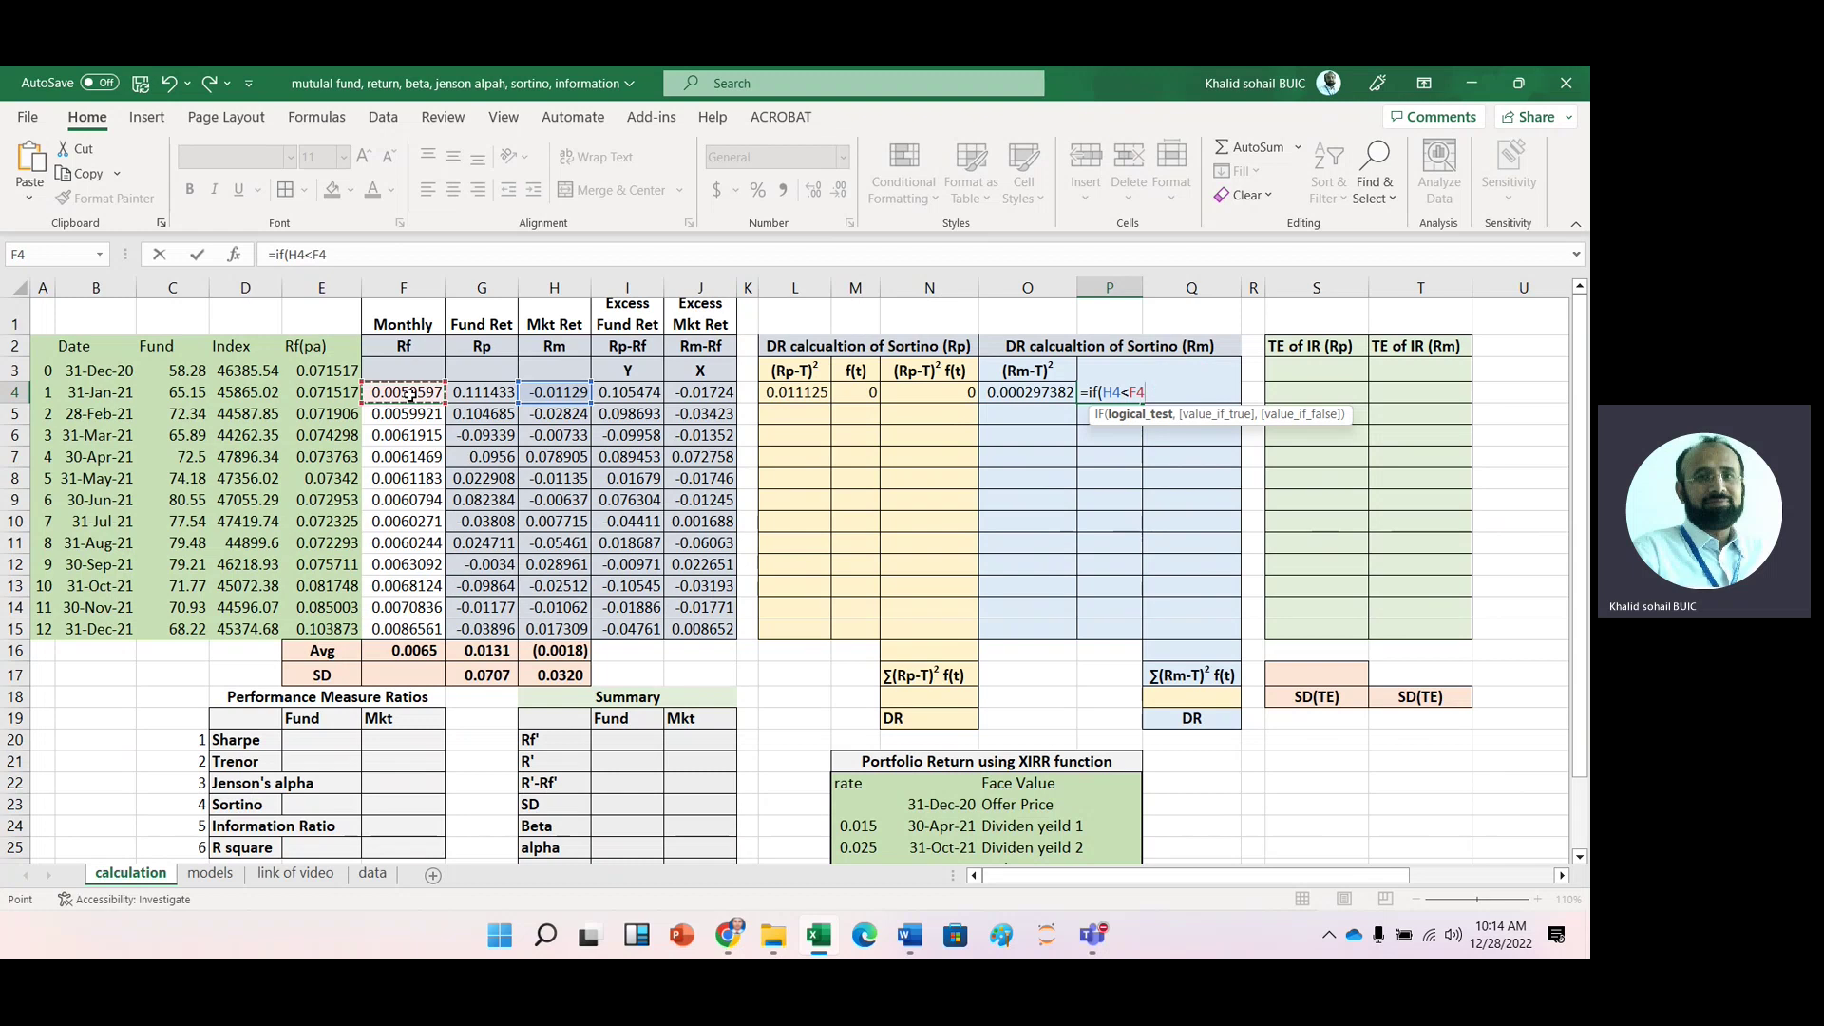
text(,)
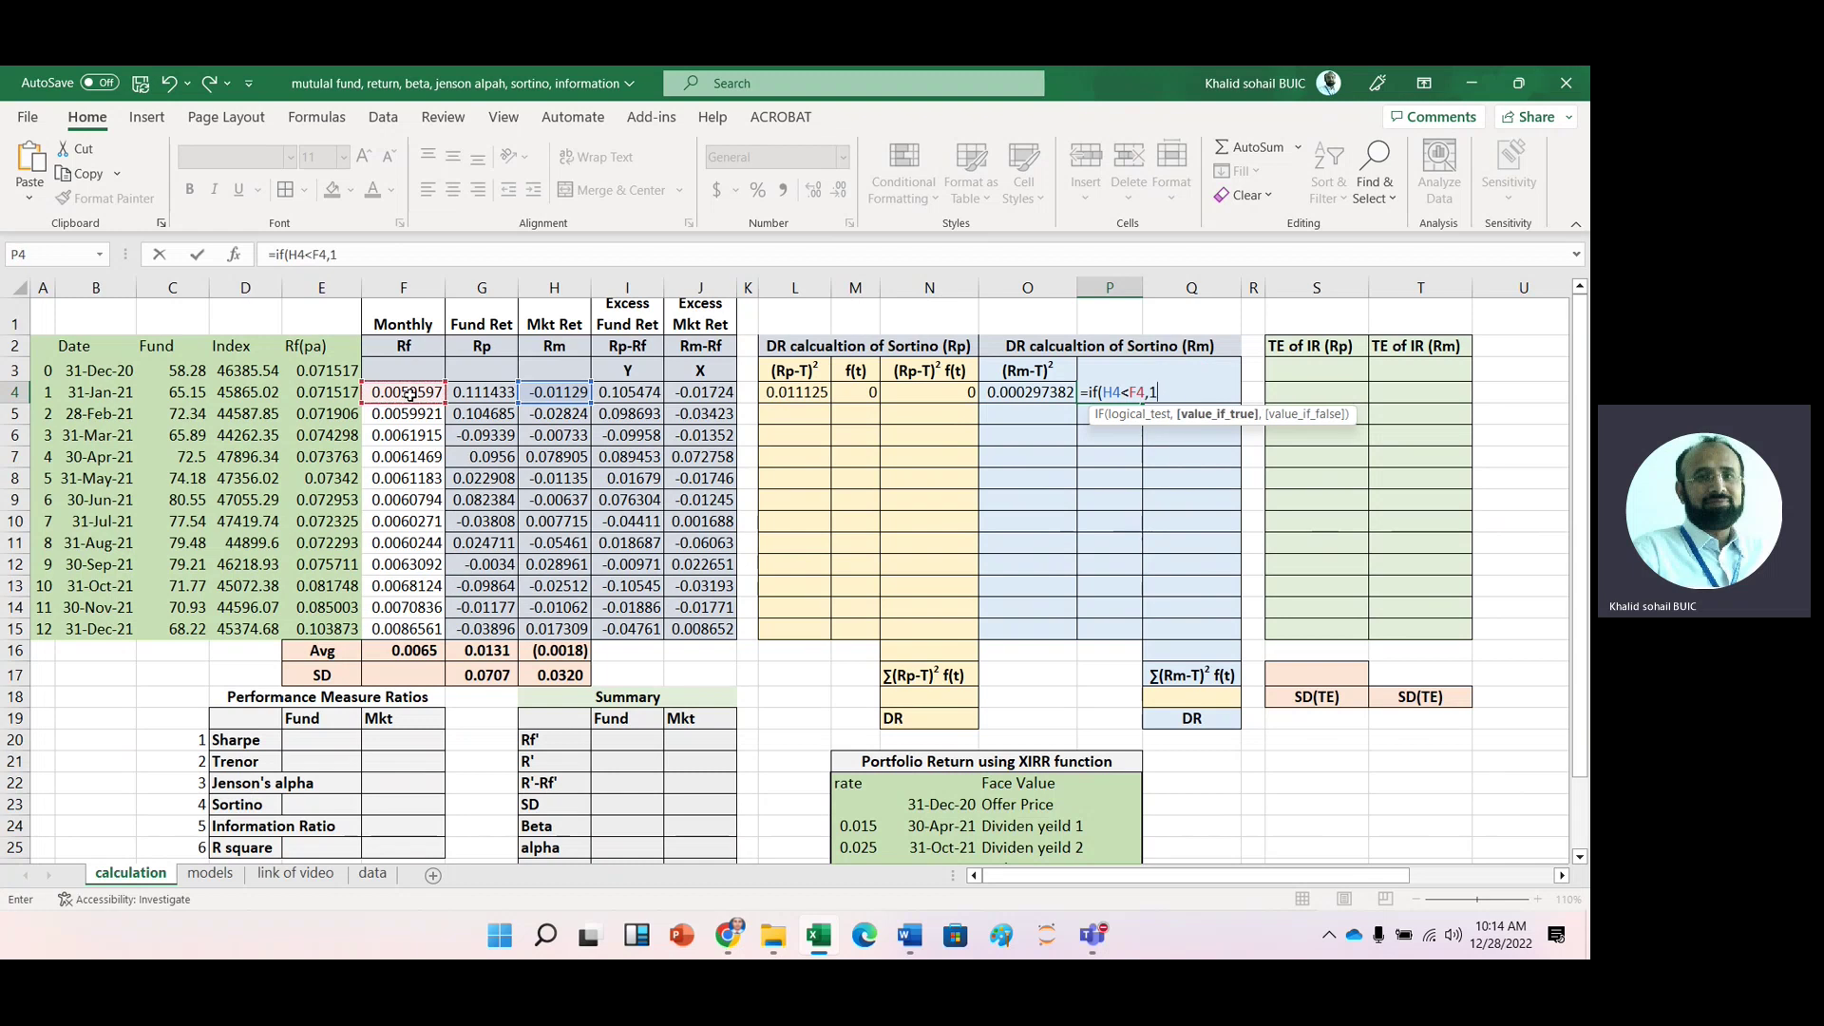
text(1,0)
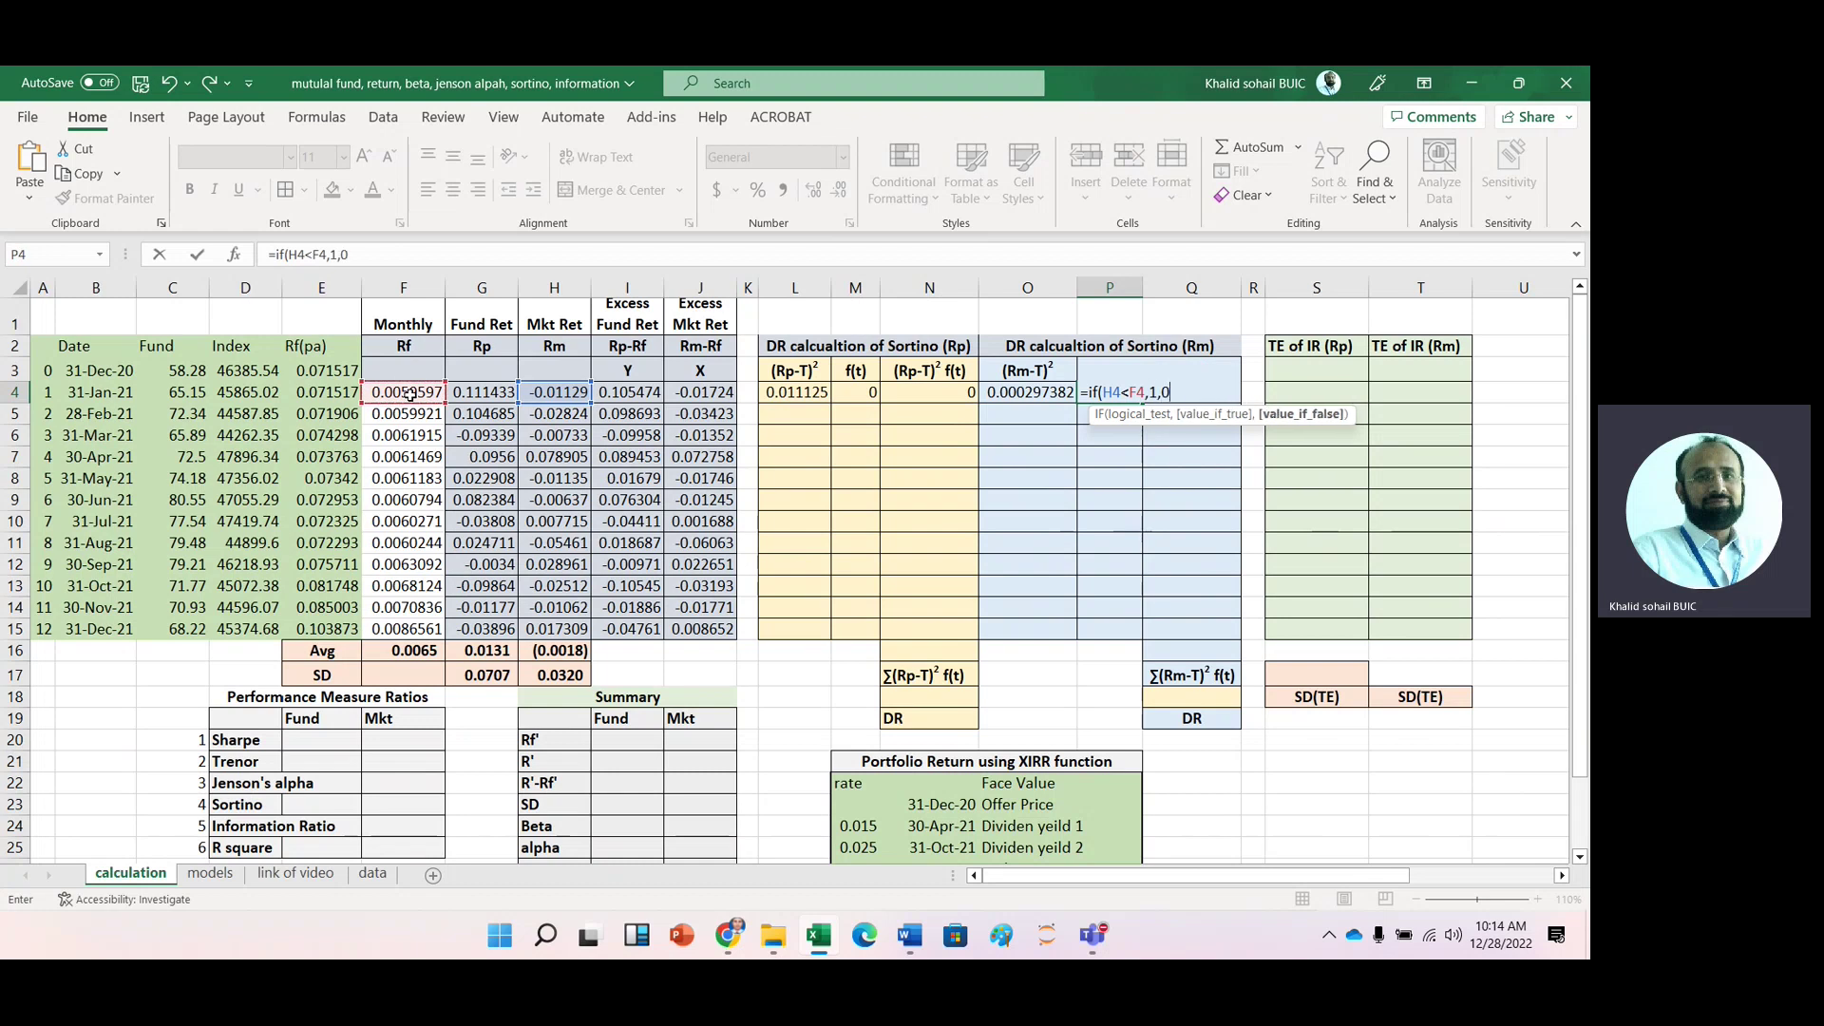
key(Return)
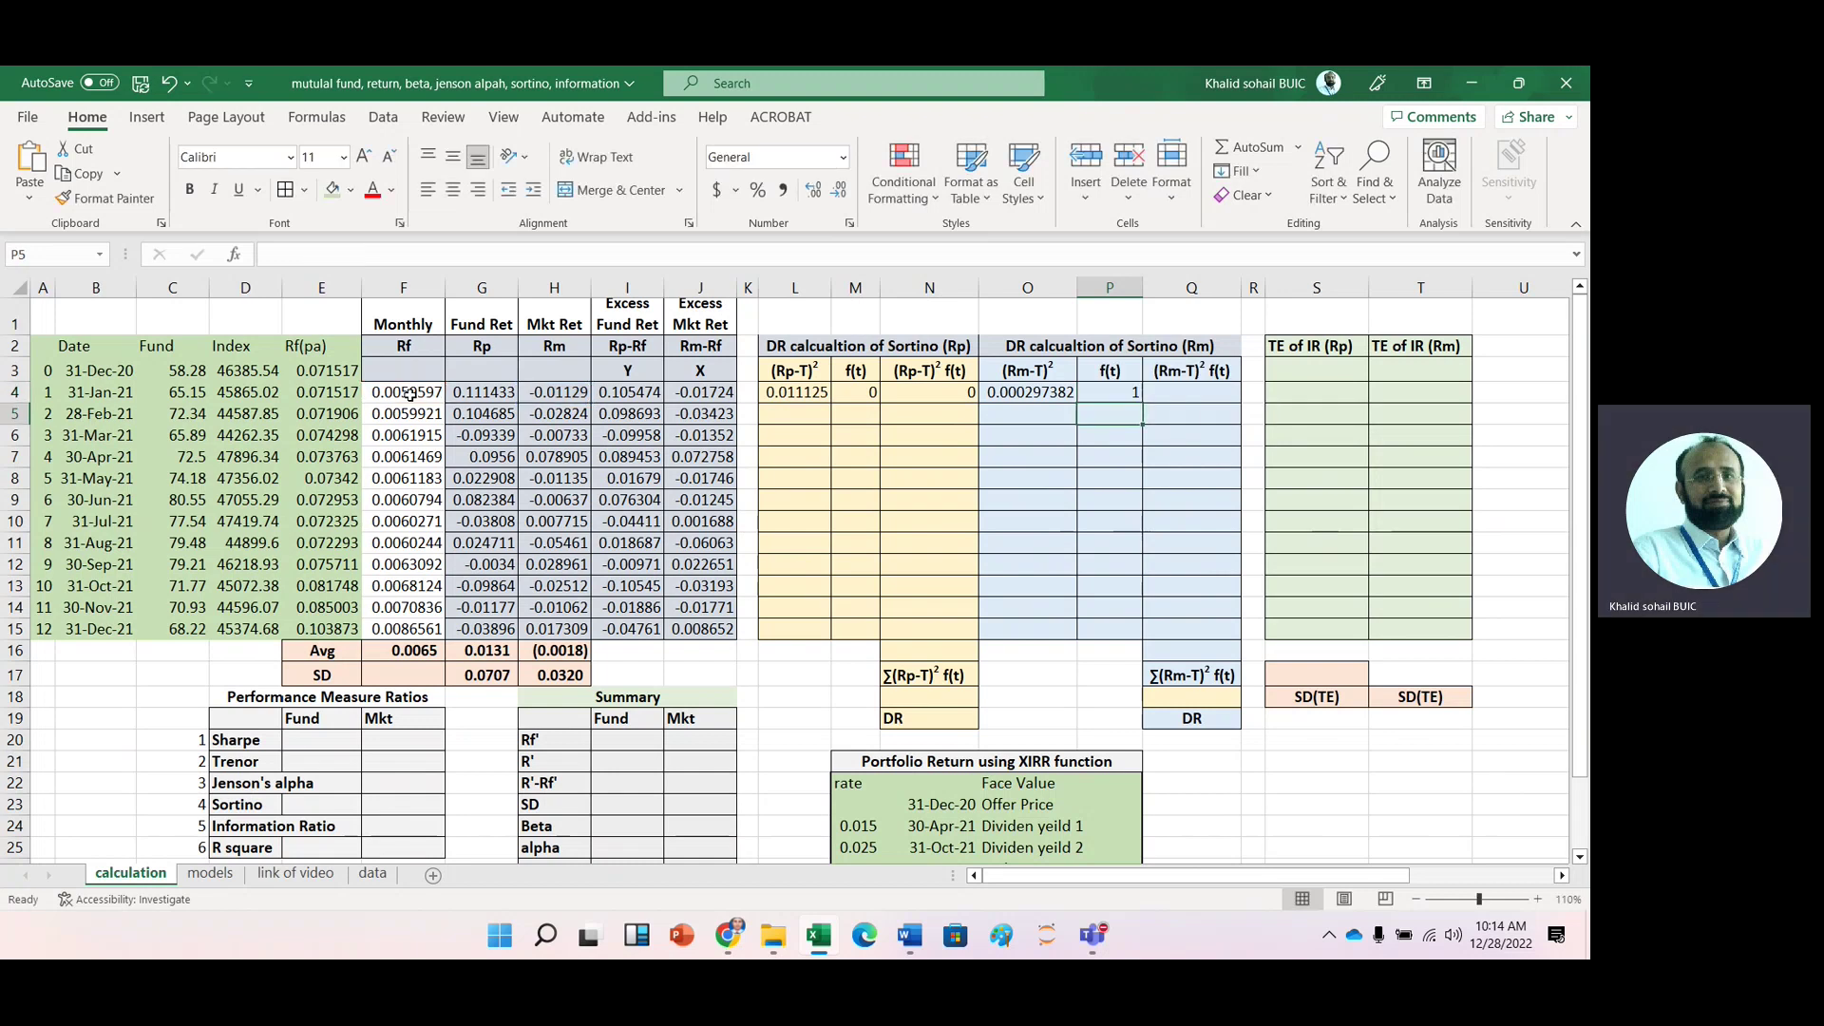
Step: Enter the market product =O4*P4 in Q4
click(1172, 392)
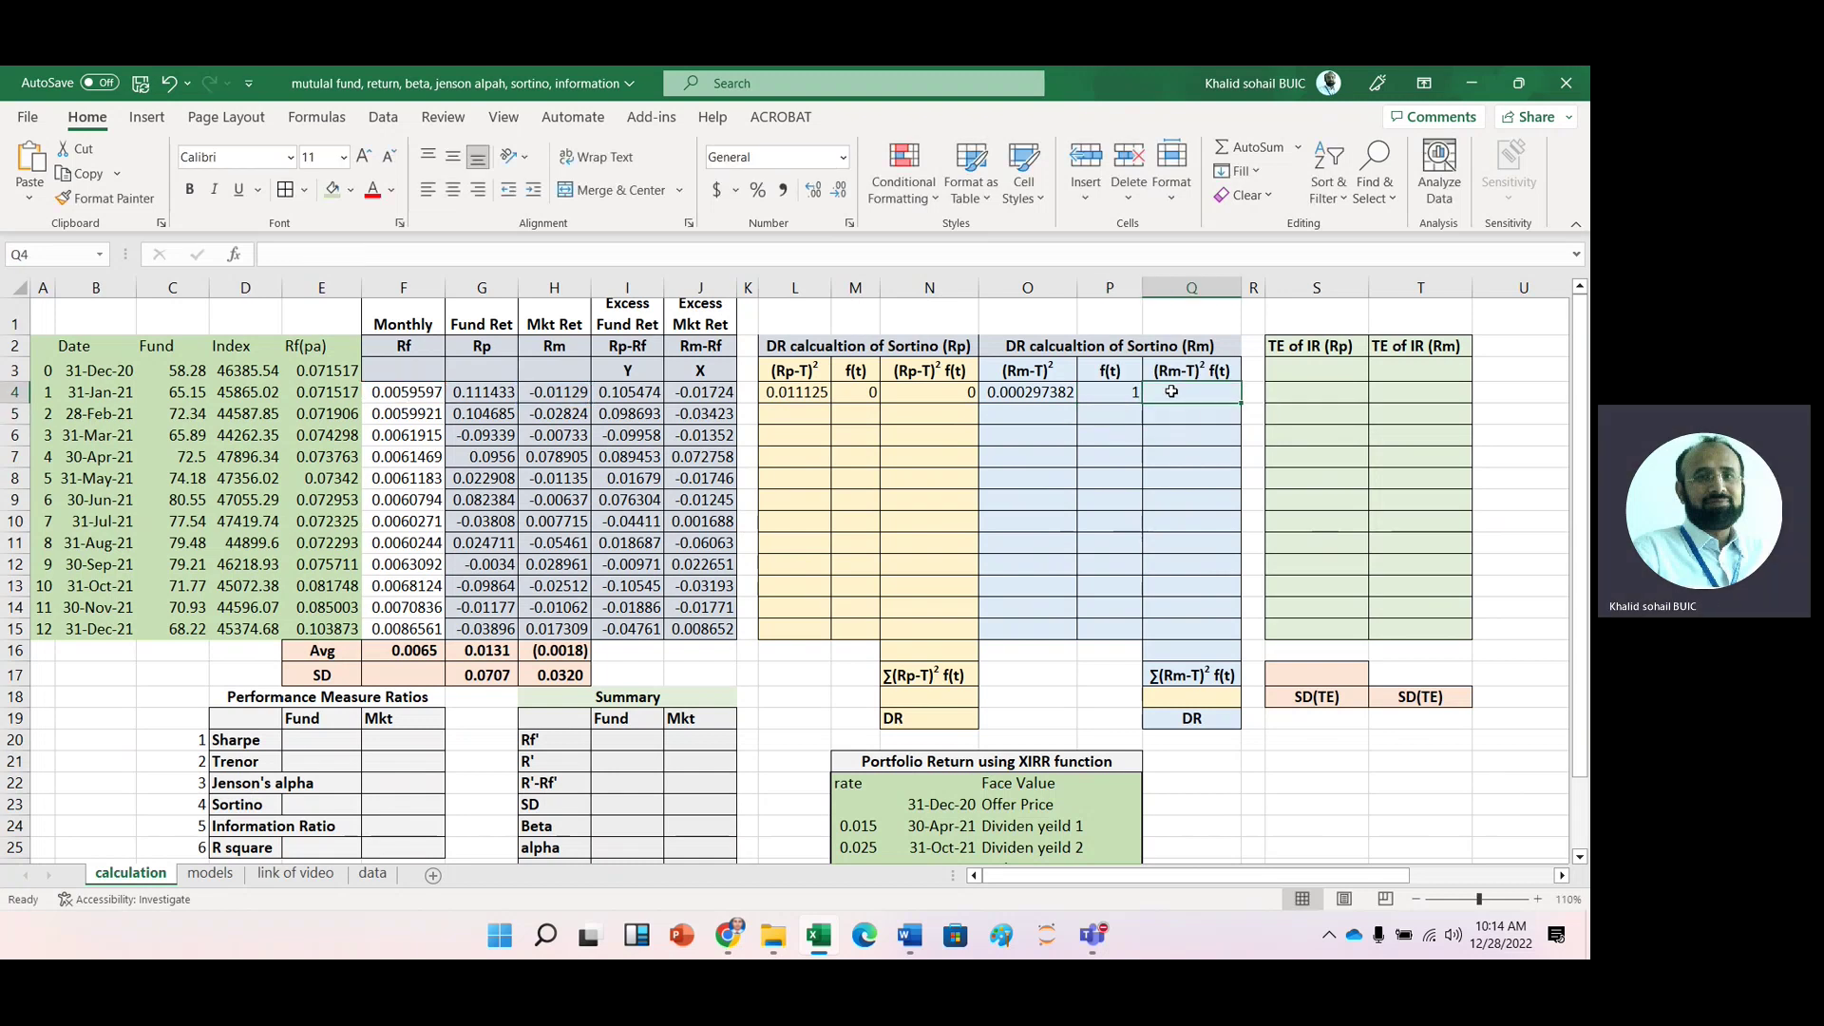
text(=)
key(Left)
key(Left)
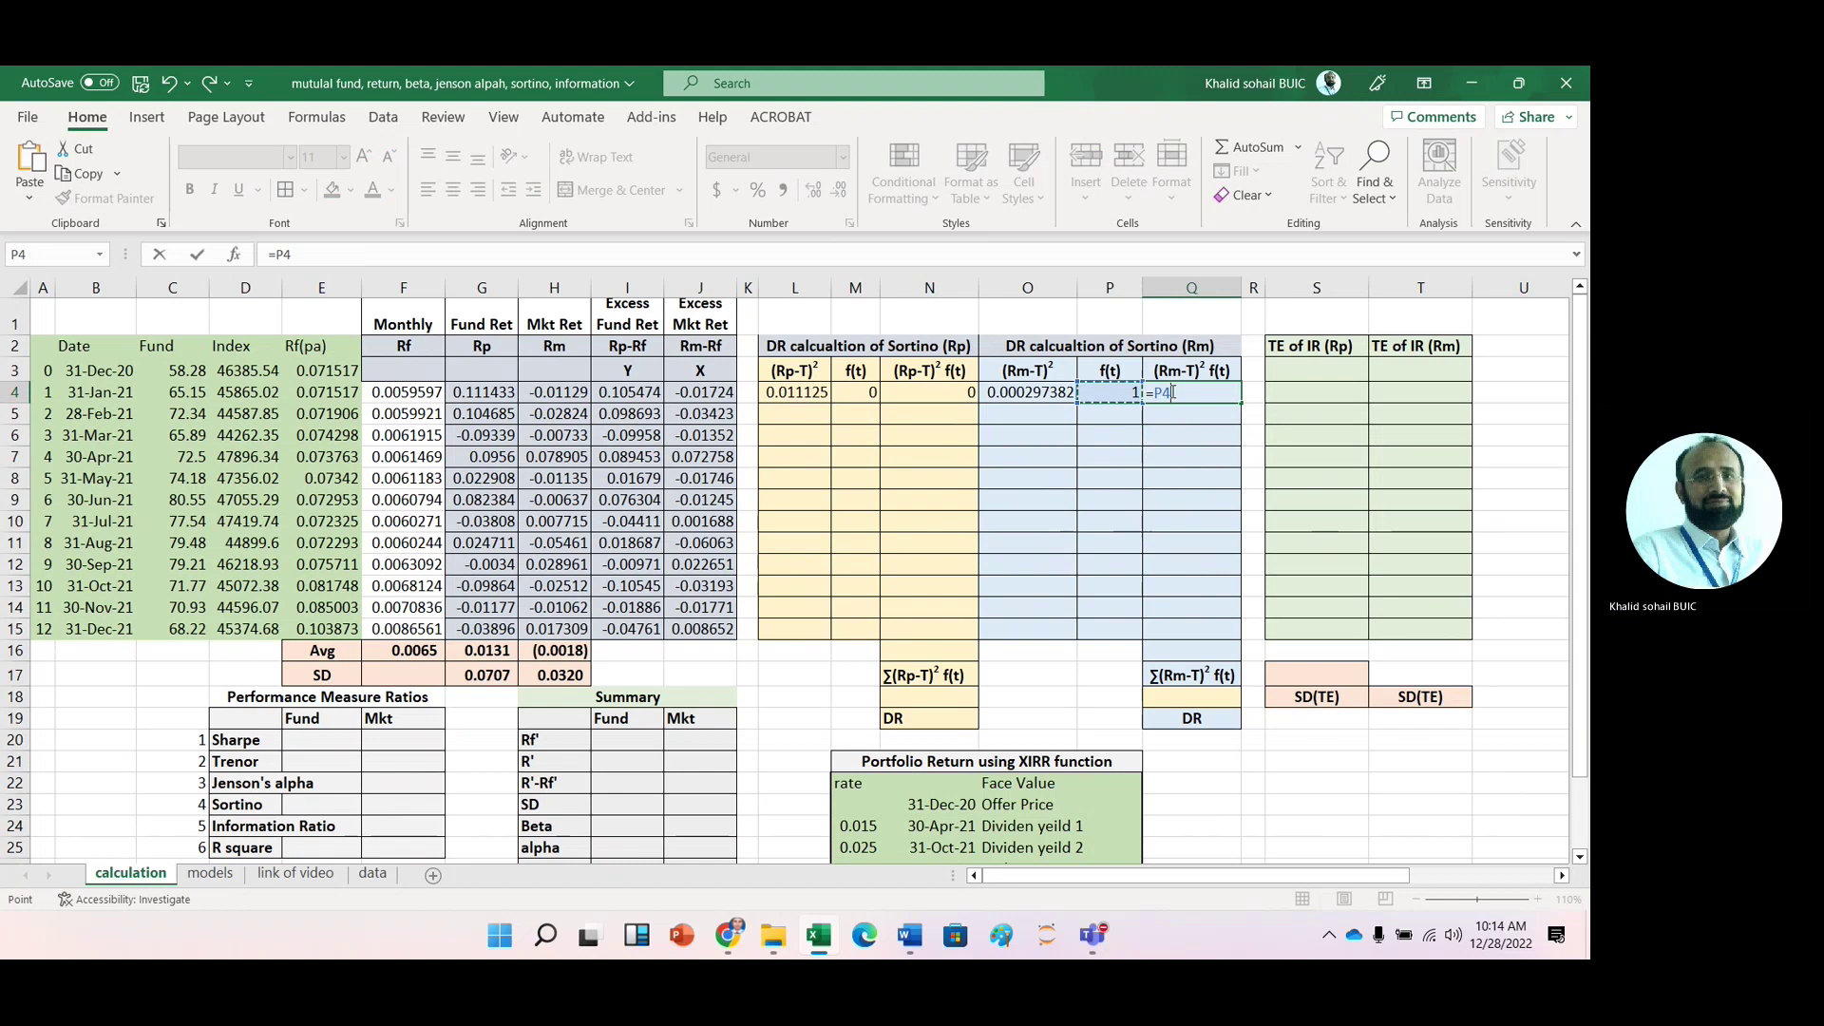
text(*)
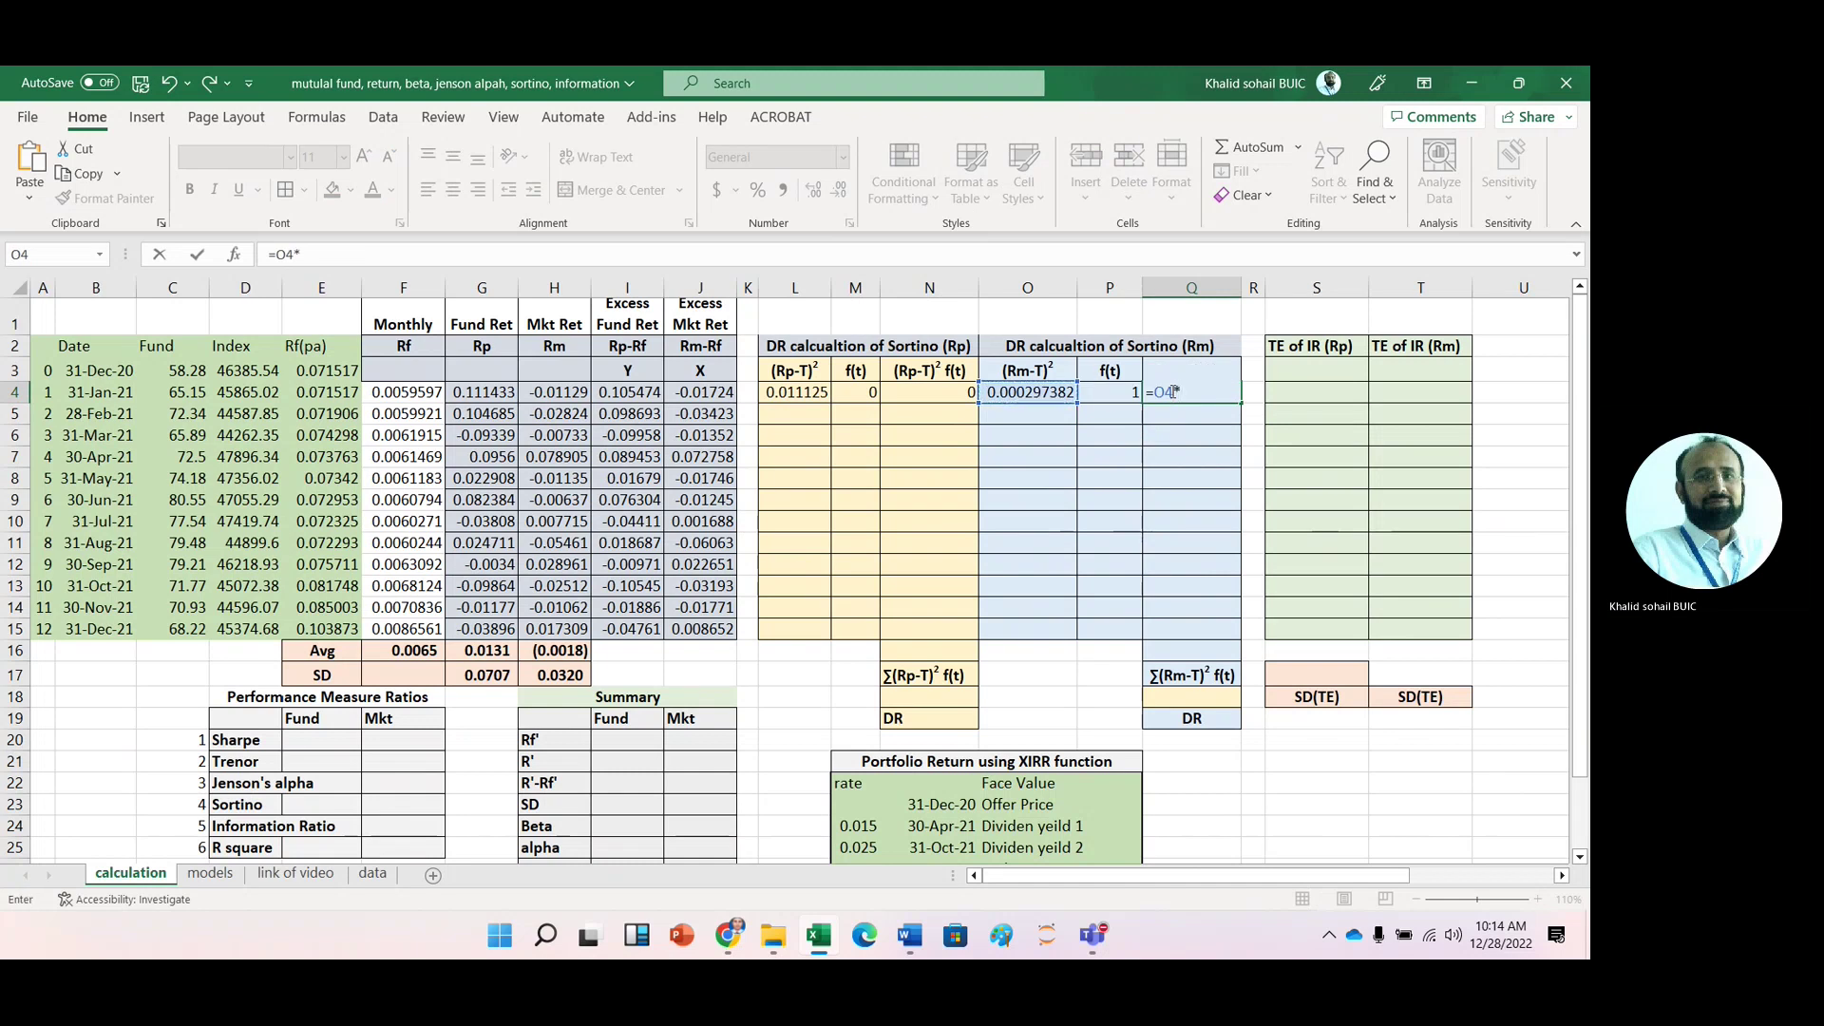
key(Left)
key(Return)
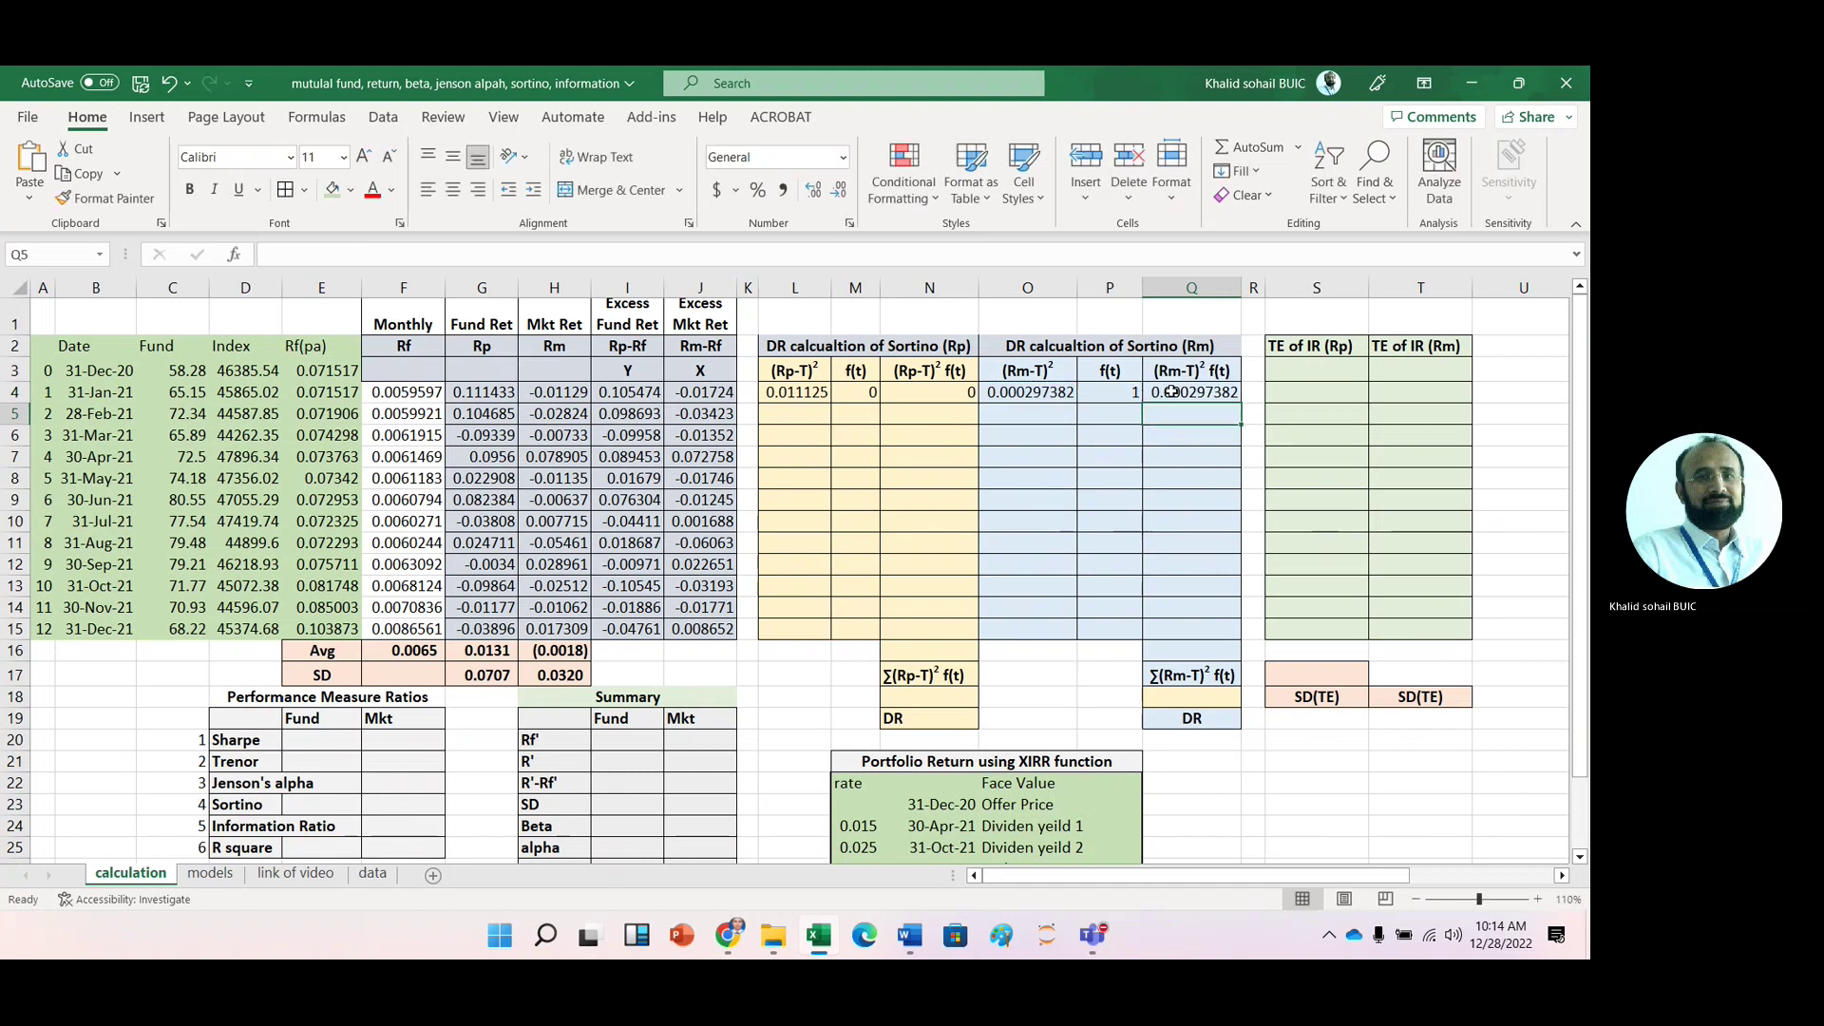
Step: Fill January's L4:Q4 formulas down through December and AutoSum the fund's product column in N16
click(784, 391)
drag(785, 391, 1205, 397)
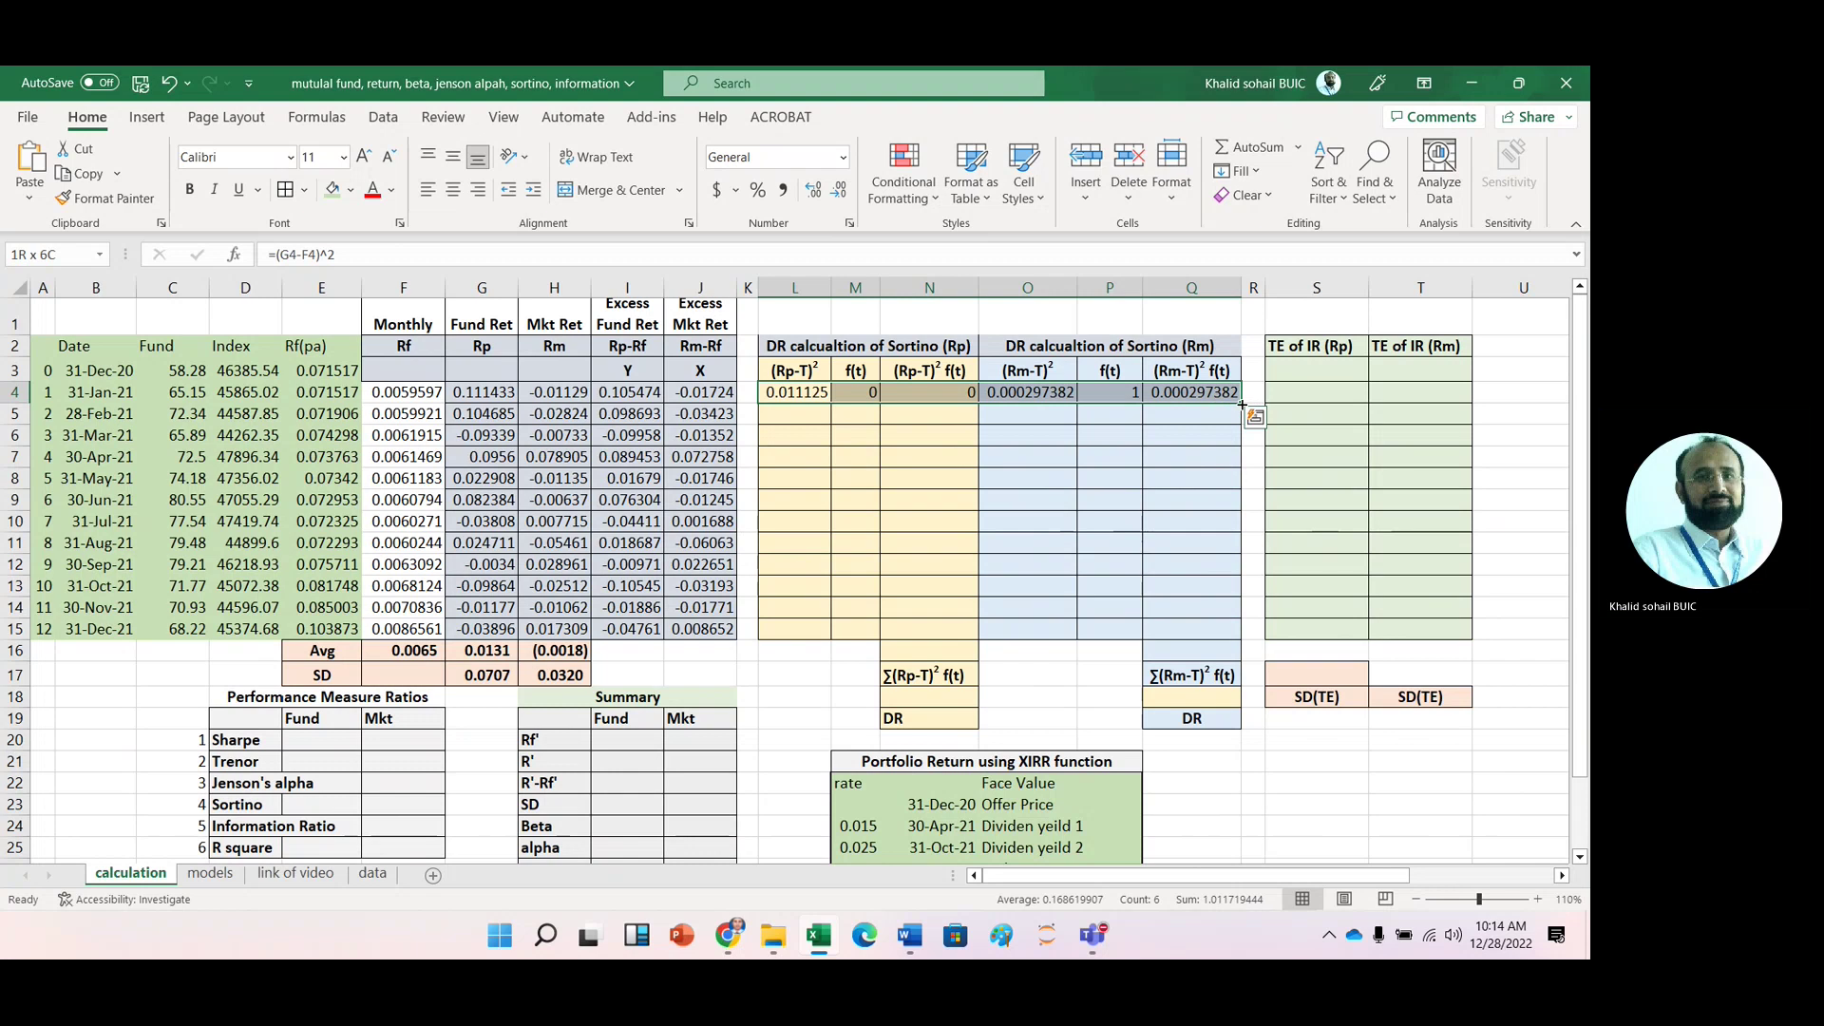
drag(1241, 406, 1211, 639)
click(929, 655)
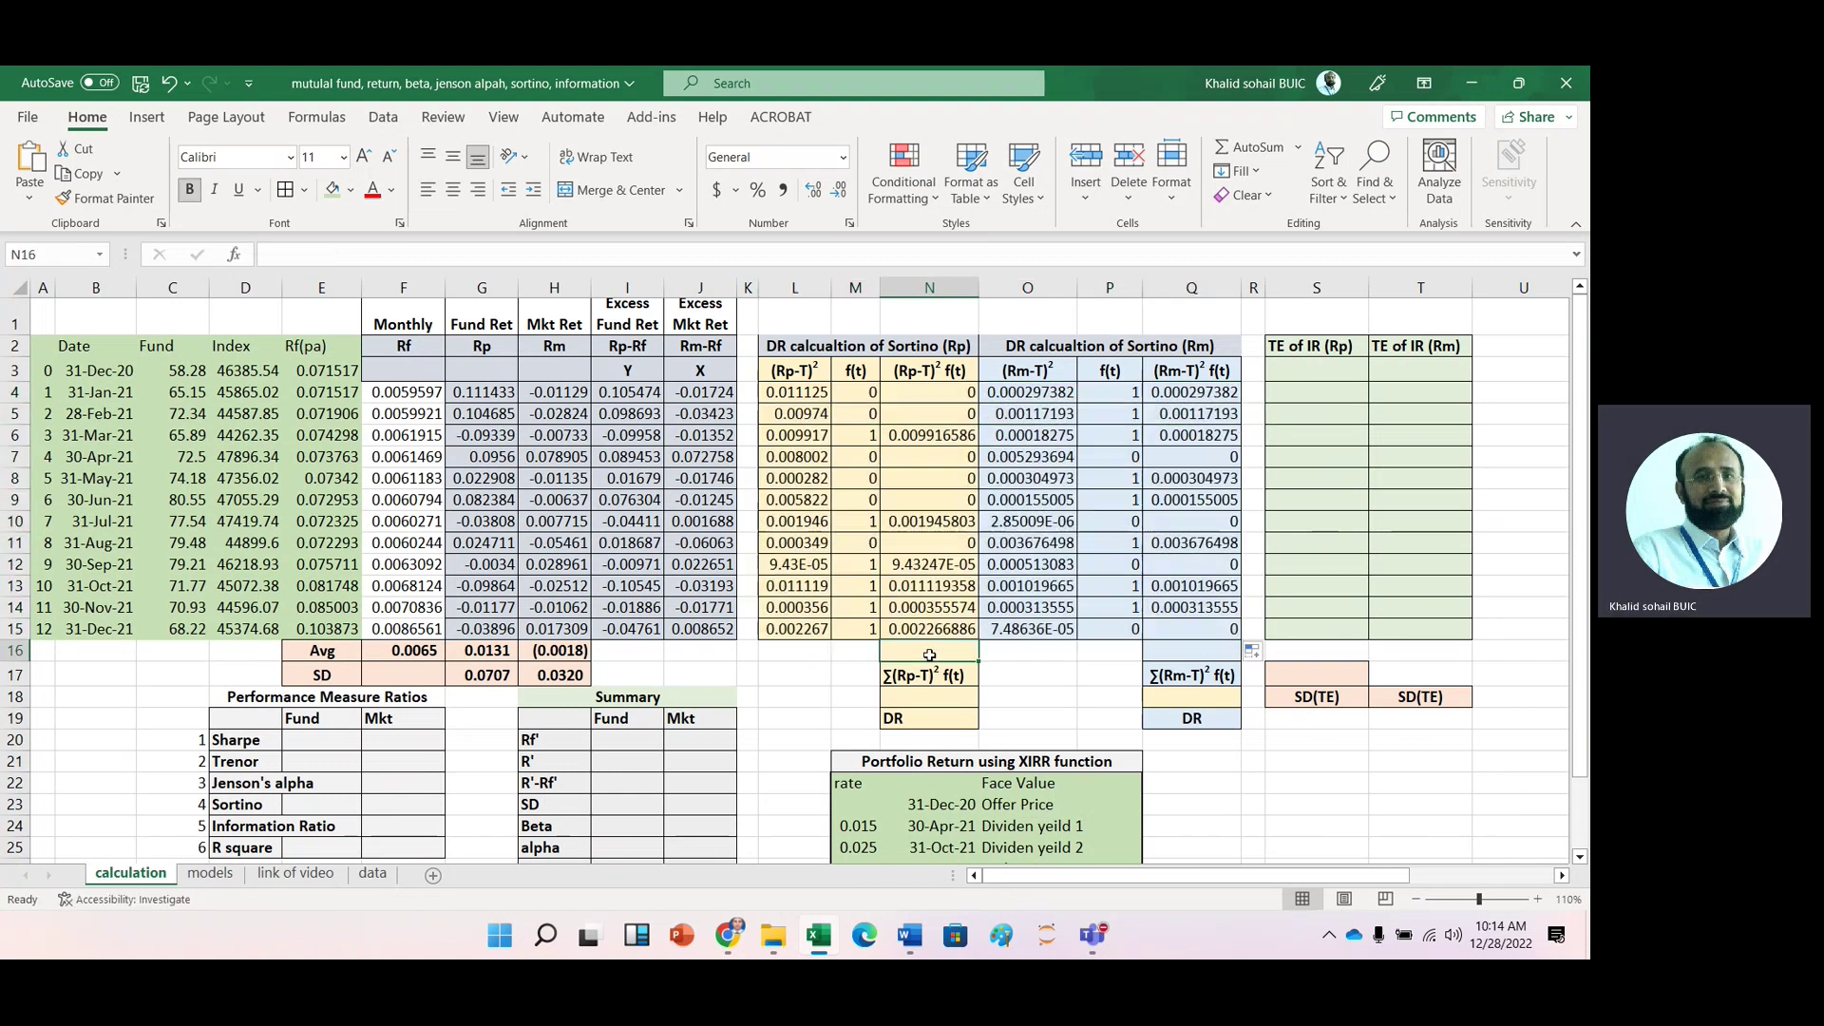
click(1220, 154)
Step: Confirm the fund total in N16 and AutoSum the market's downside terms into Q16 (0.007121756)
click(1220, 154)
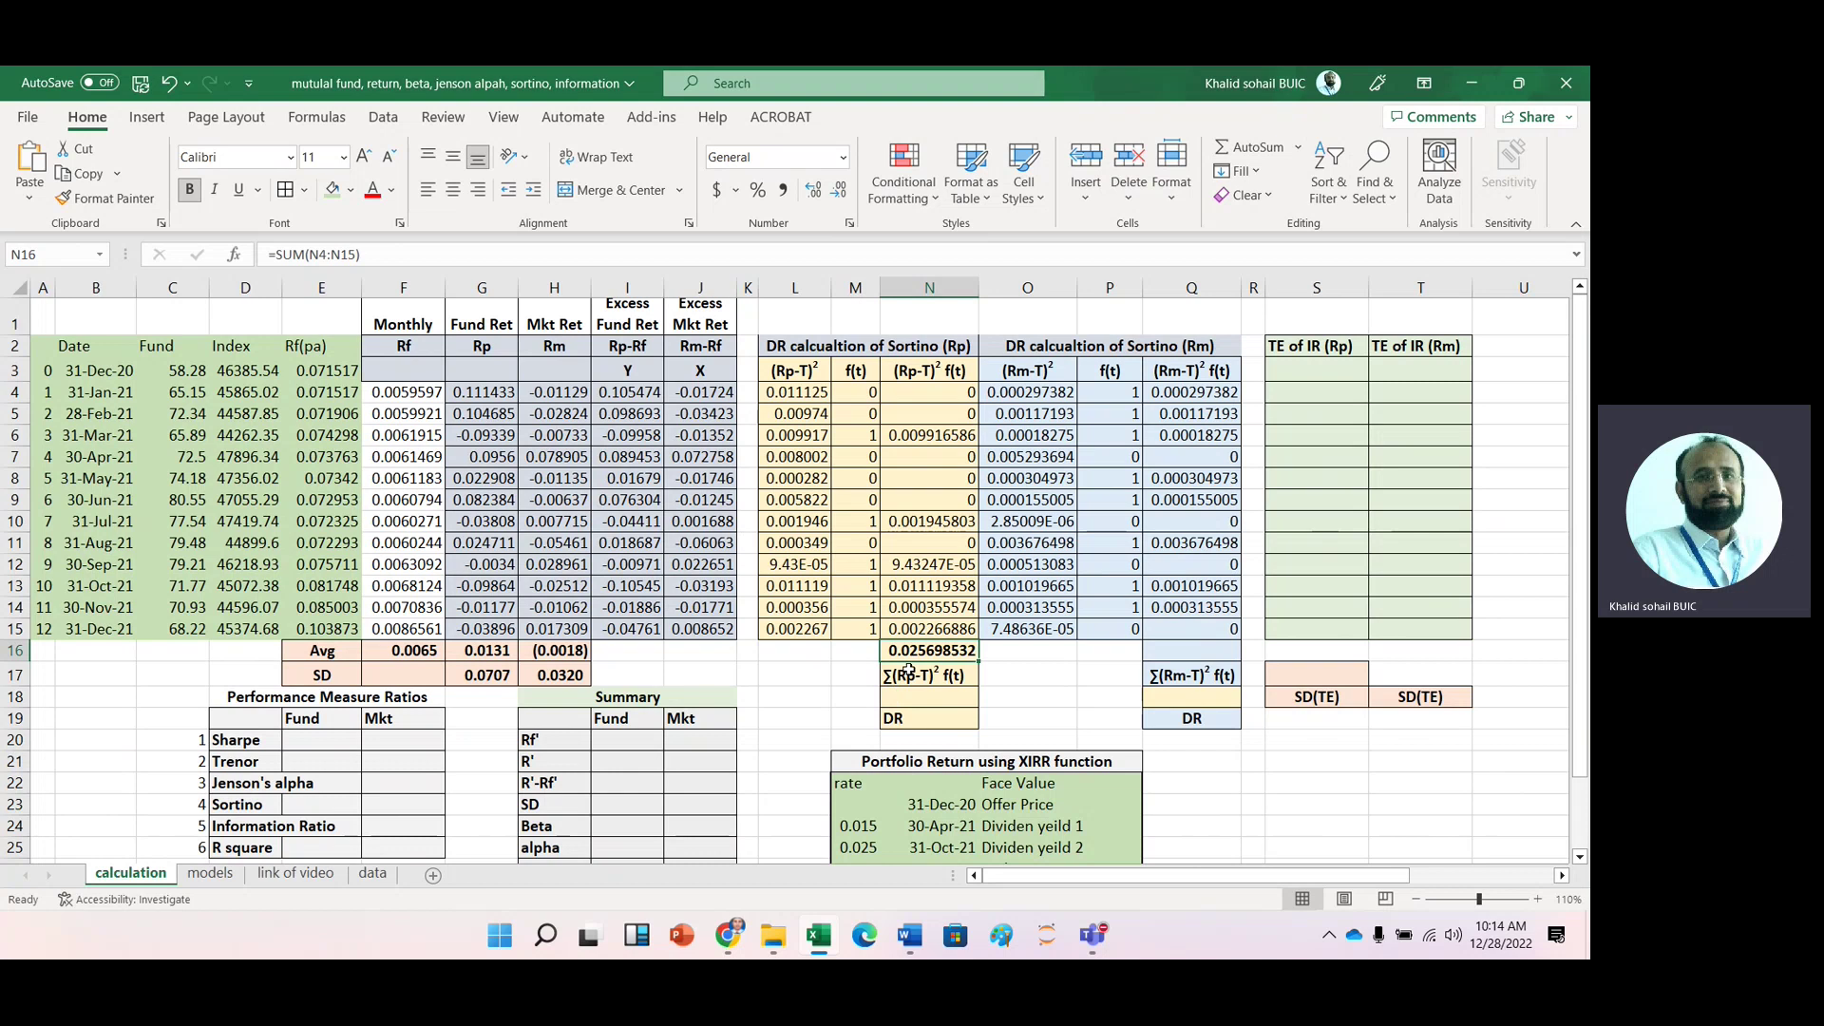
click(1186, 656)
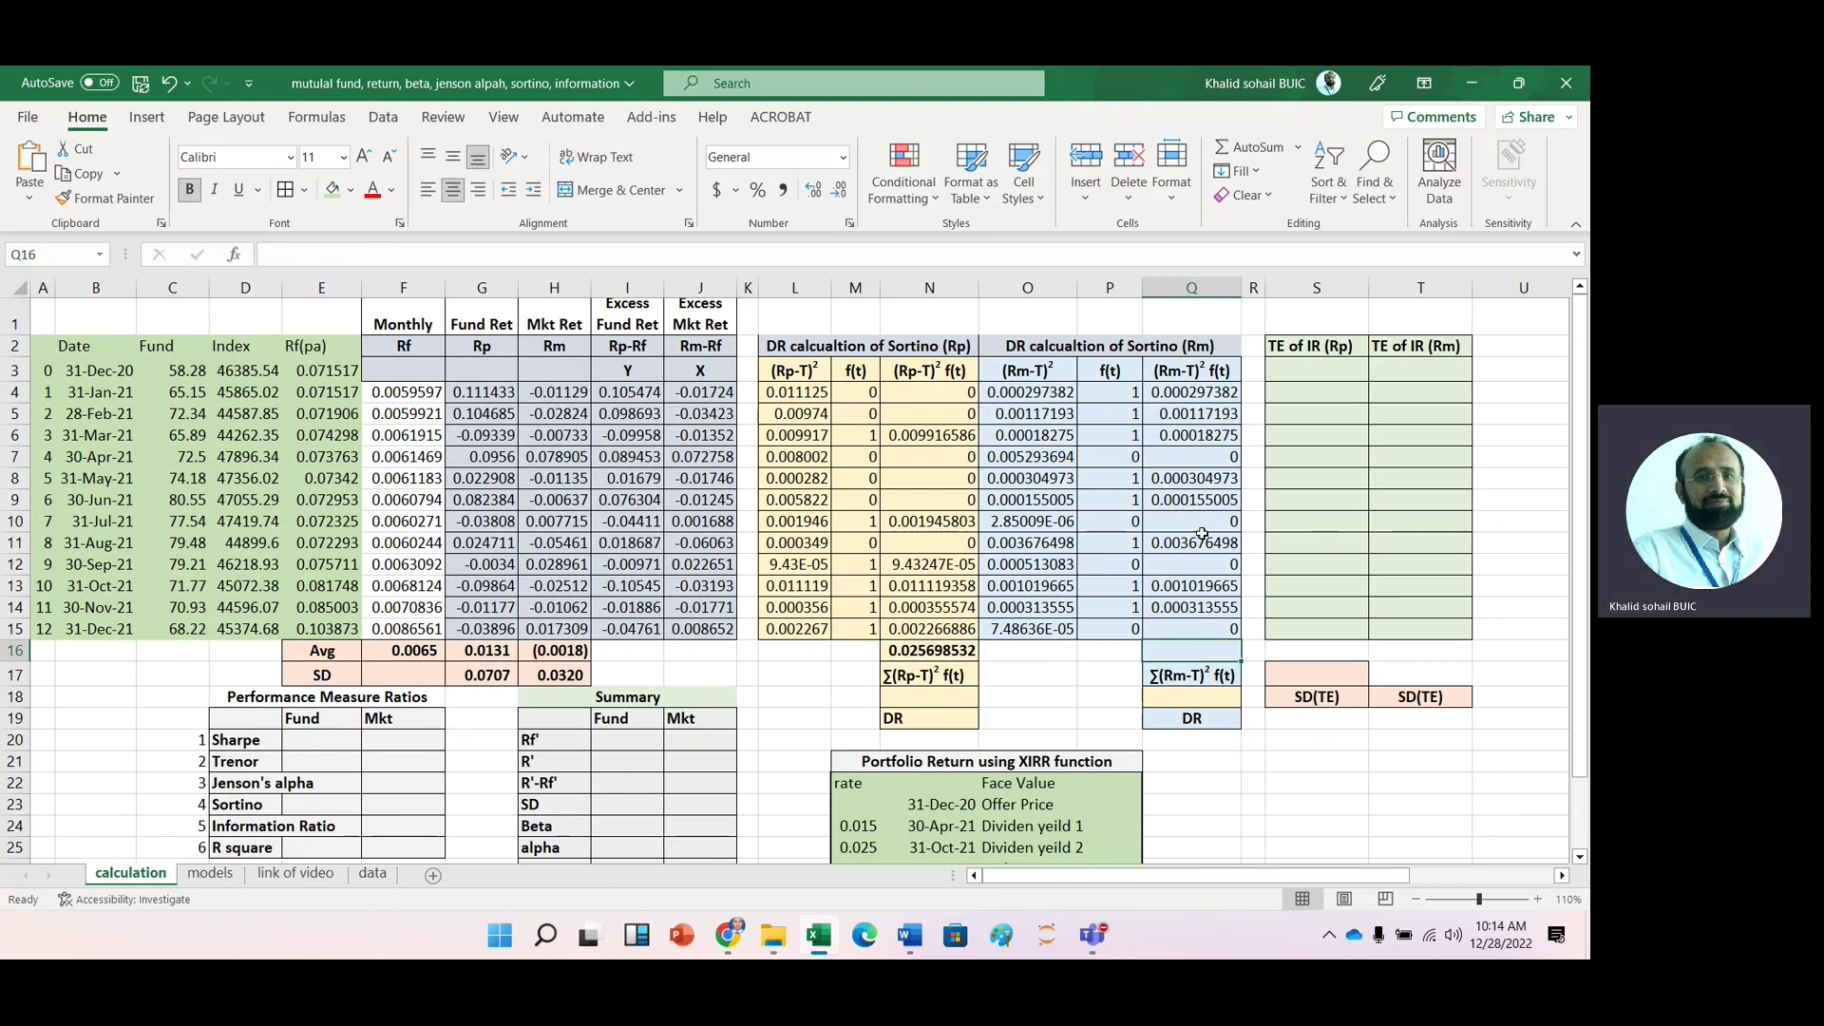
click(1234, 147)
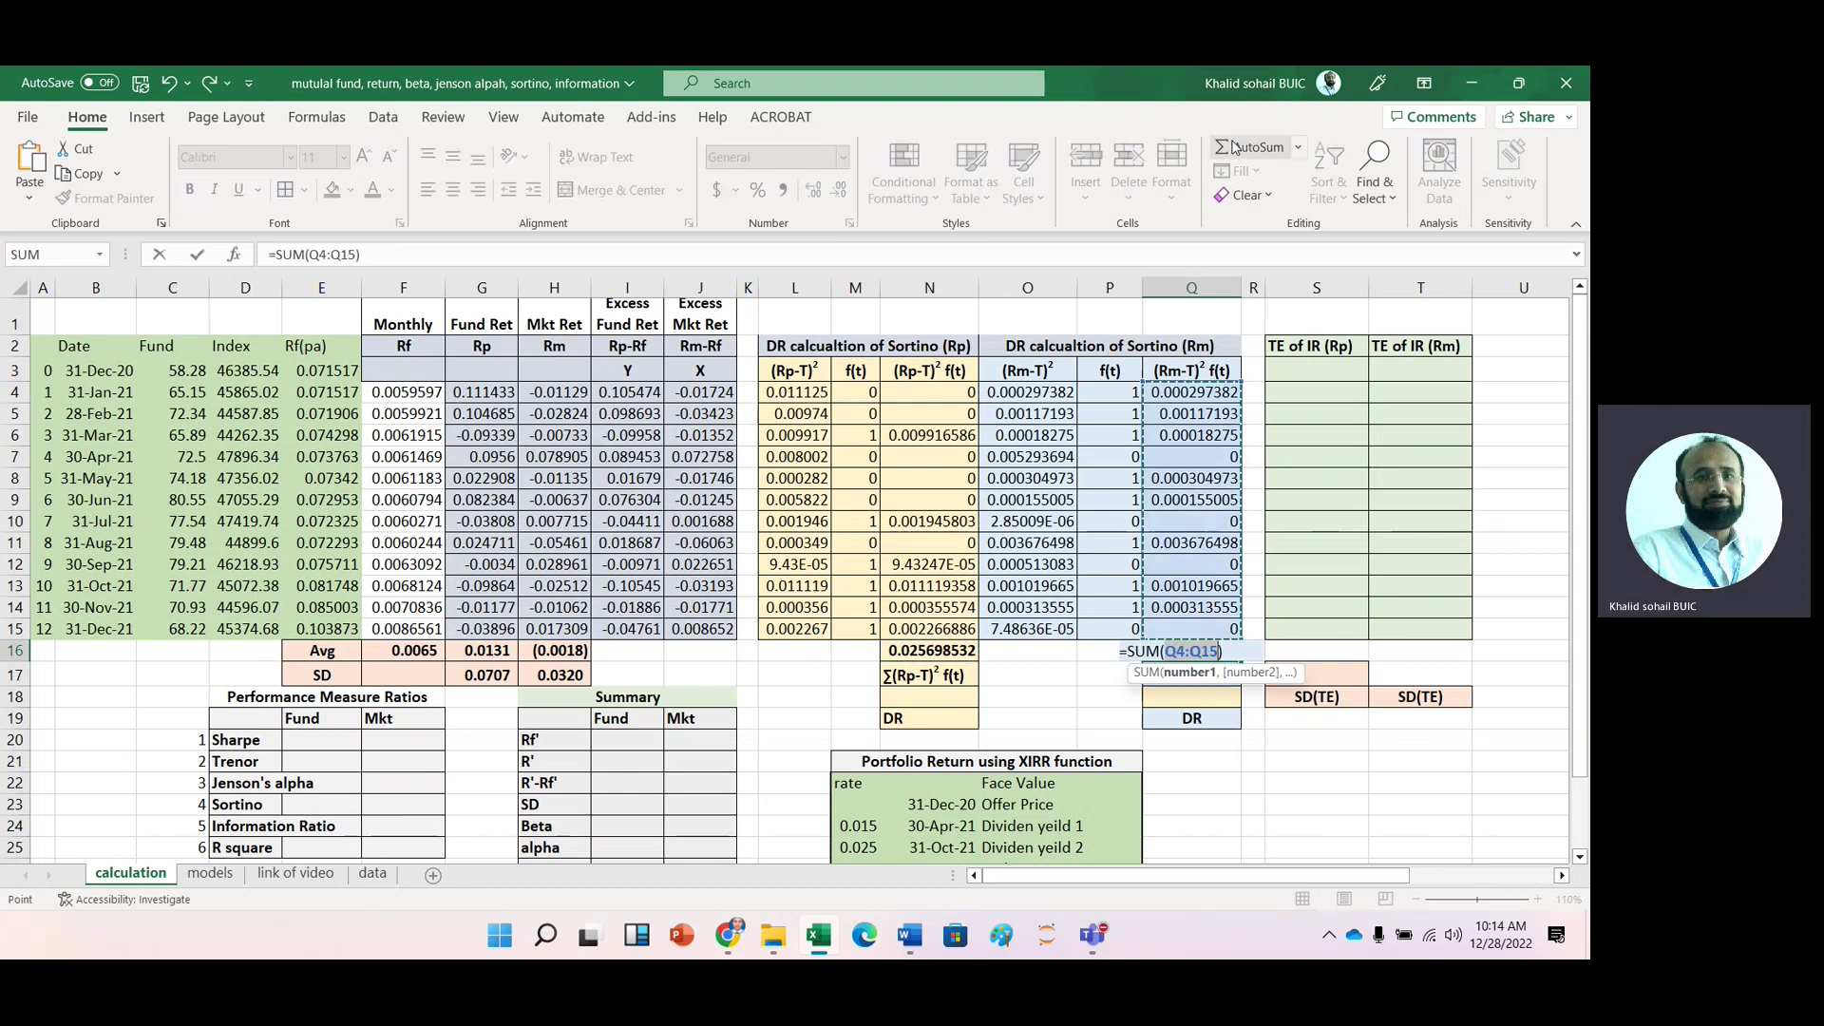
click(1234, 146)
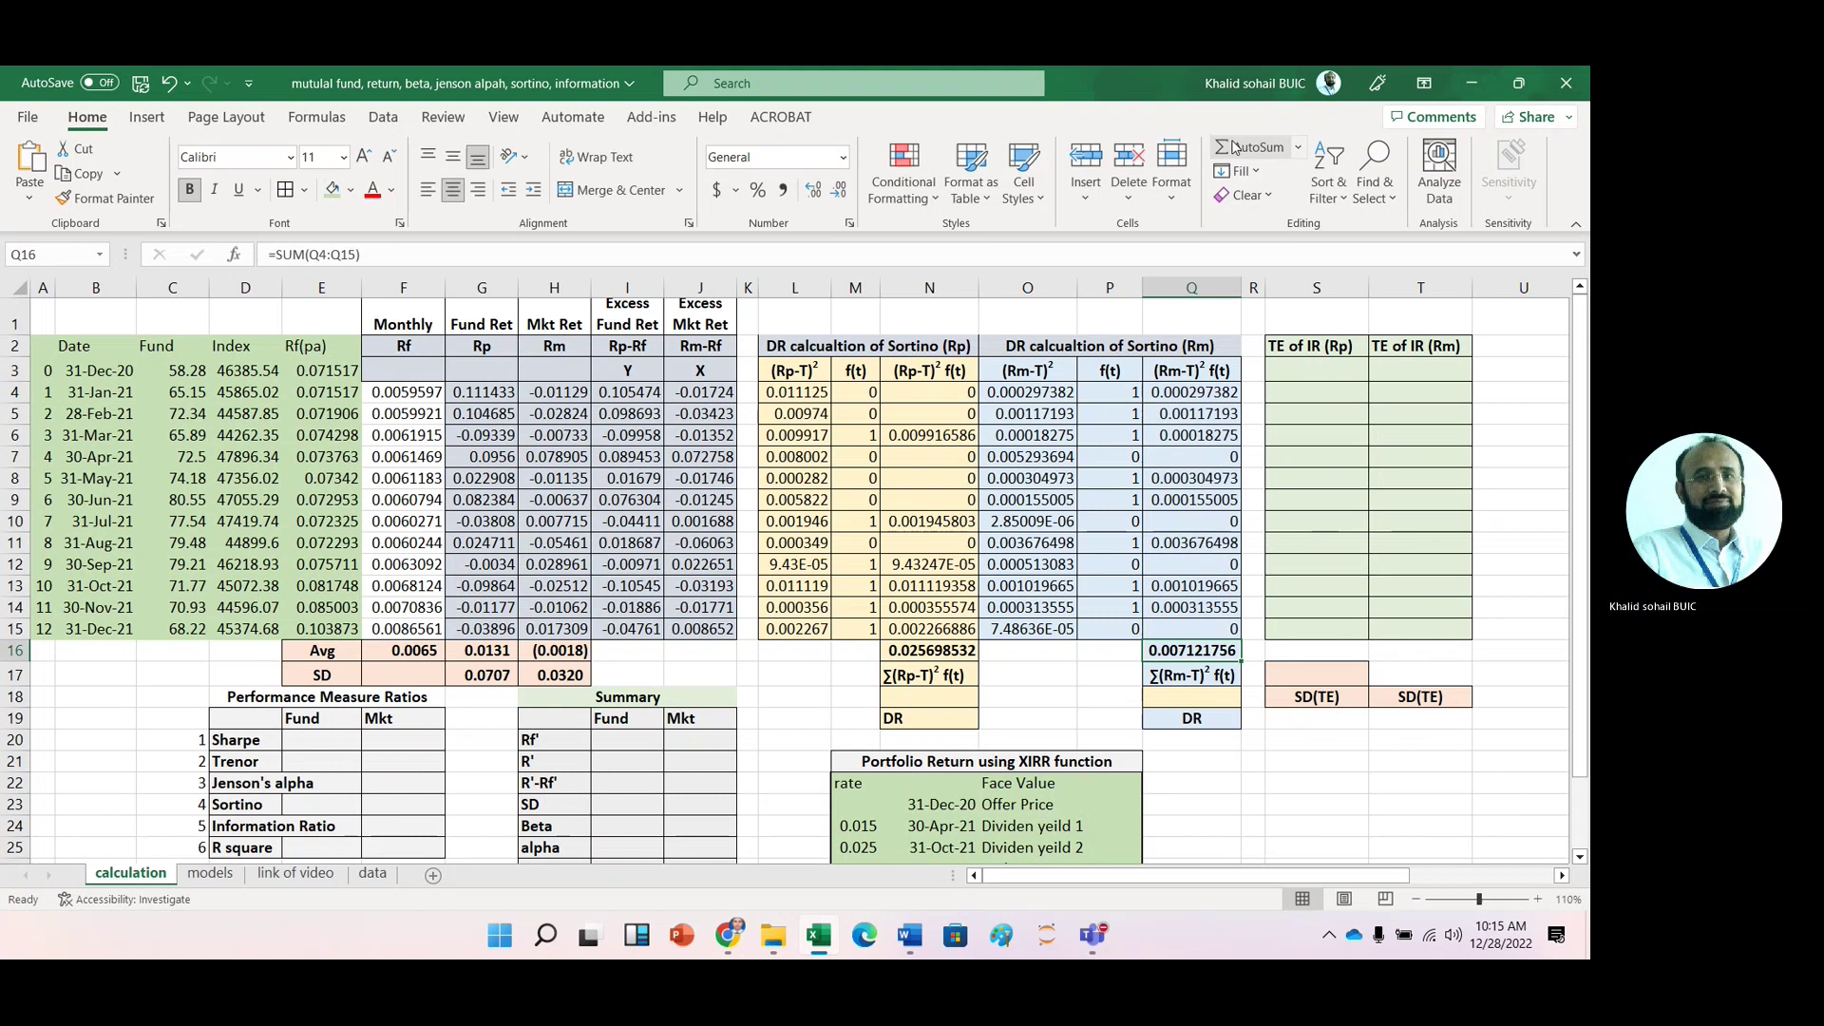
Step: Compute downside risk =(N16/12)^0.5 in N18 and copy it to Q18 (0.0463 and 0.0244)
click(908, 693)
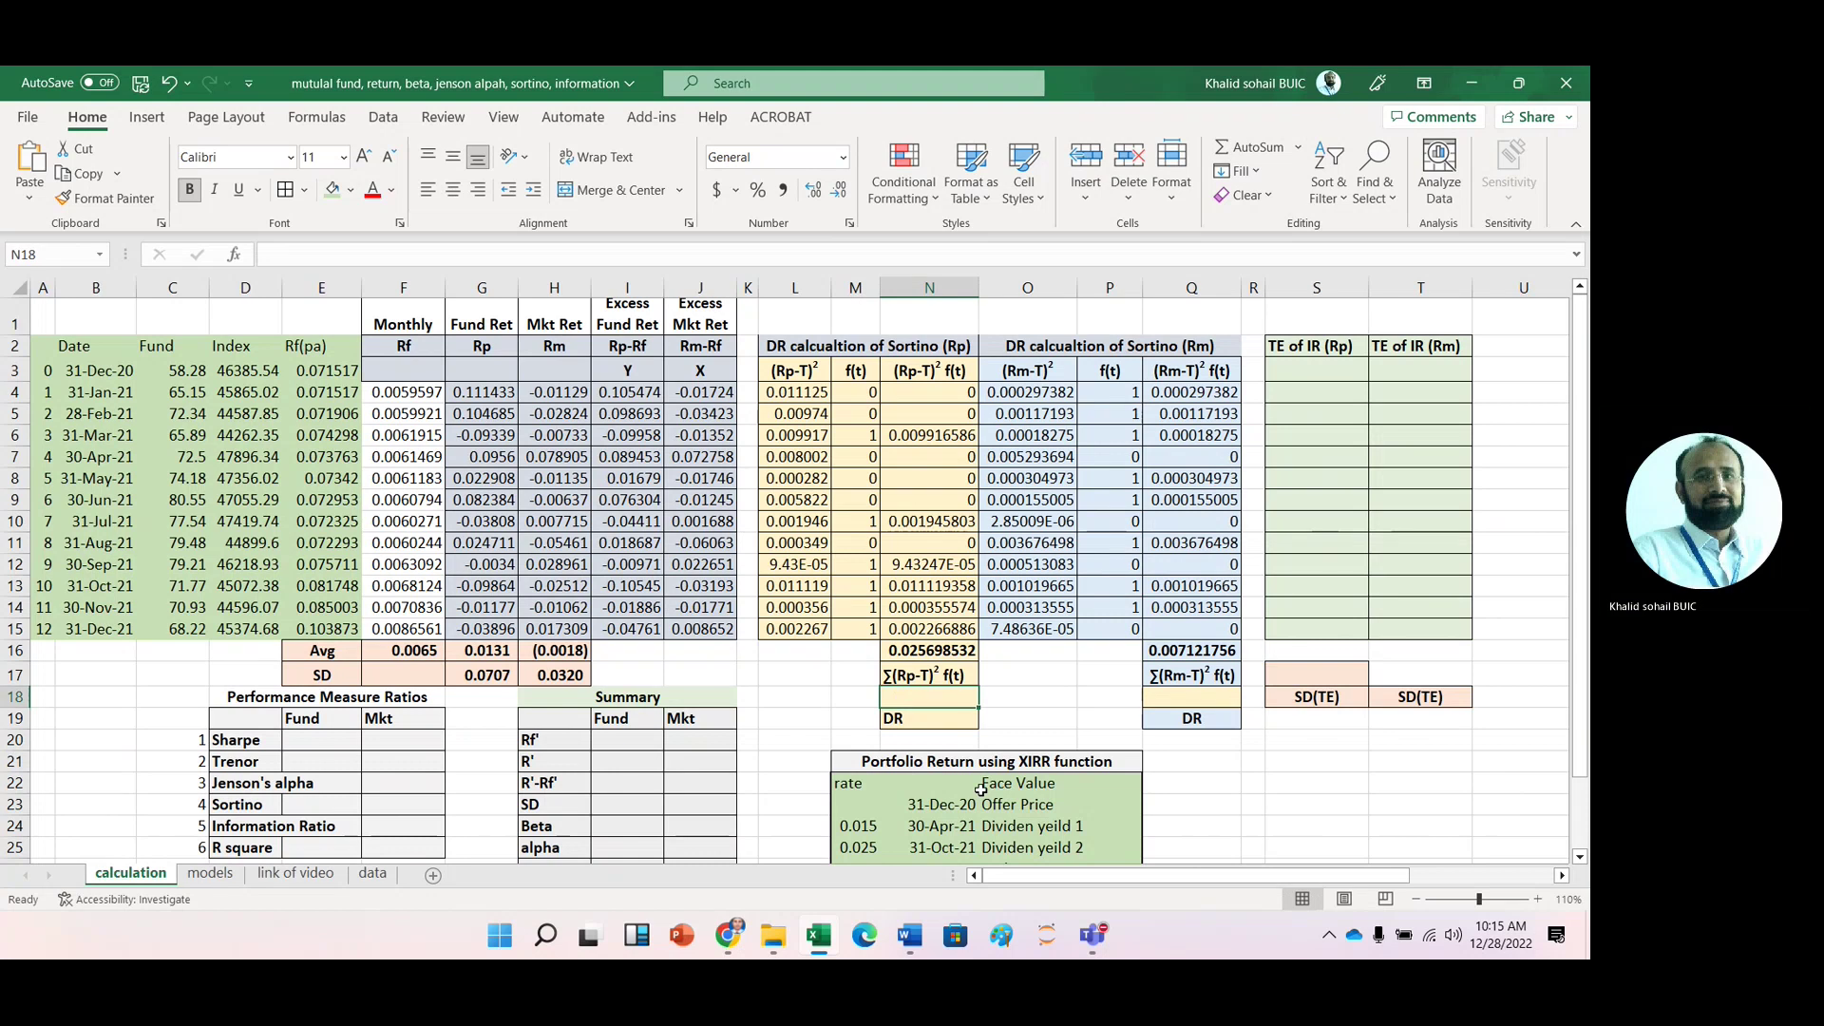
text(=()
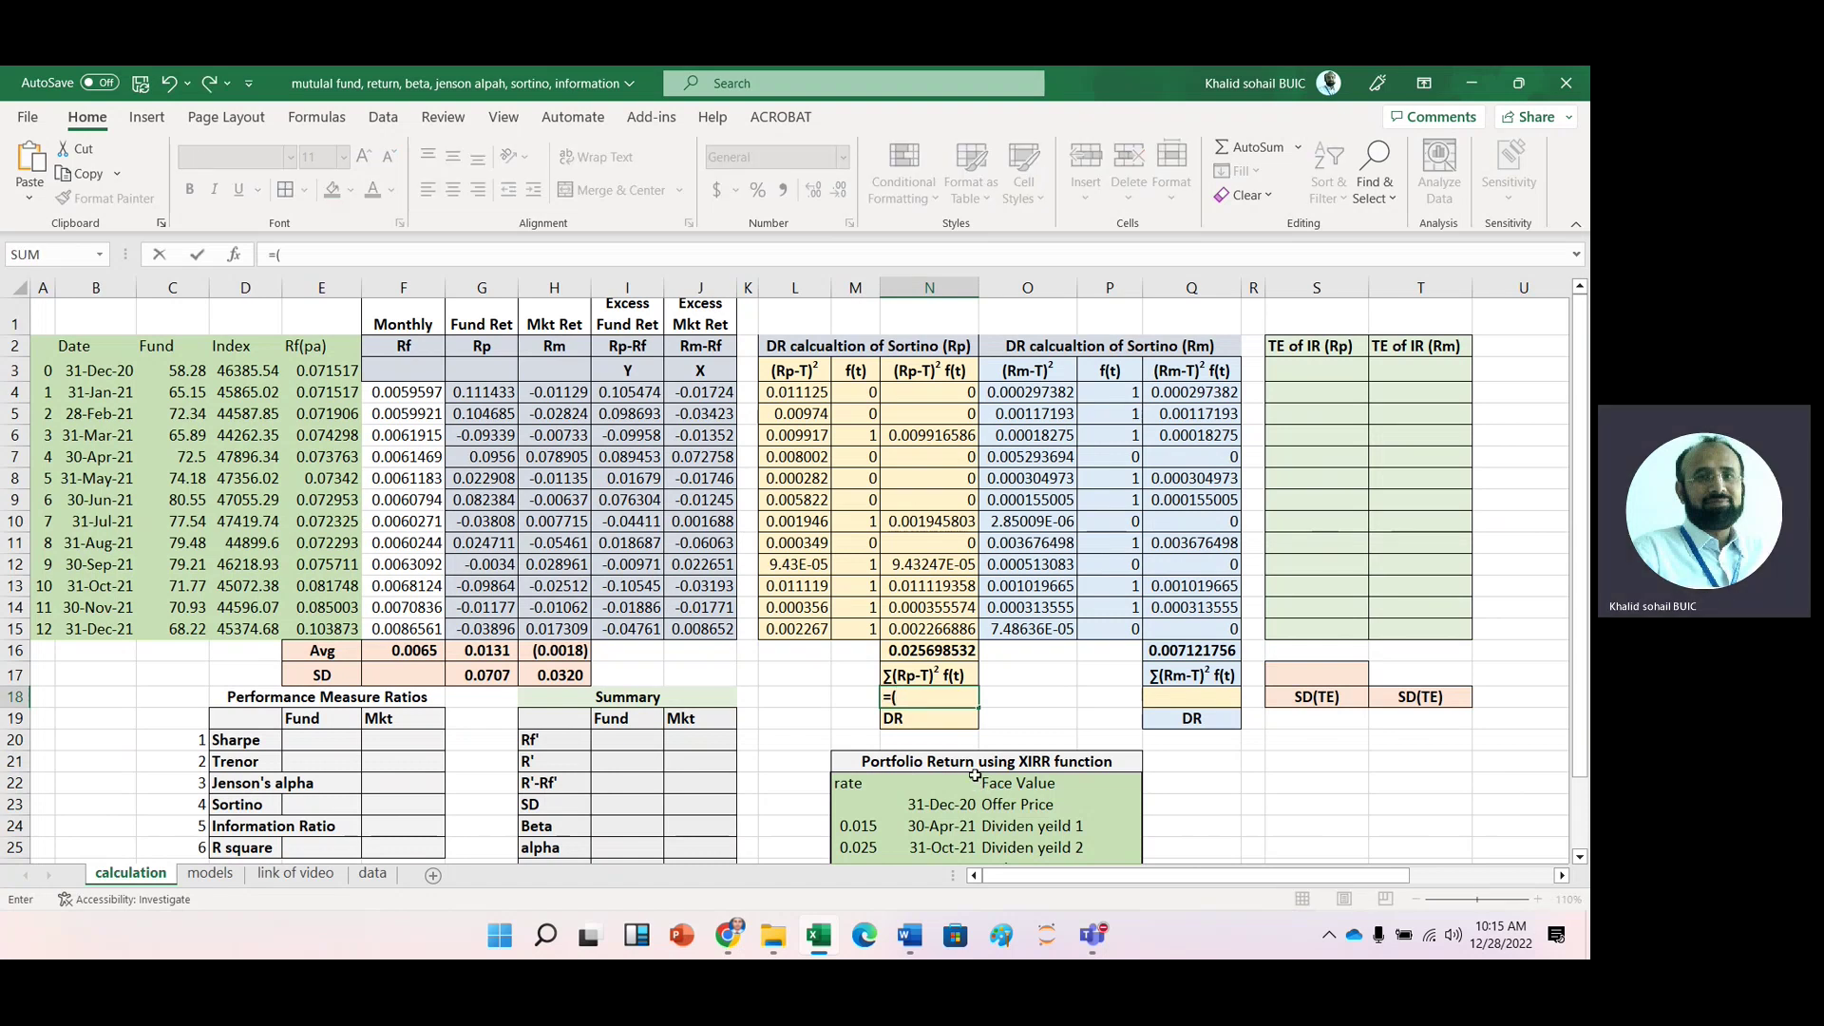
click(917, 651)
text(/12)
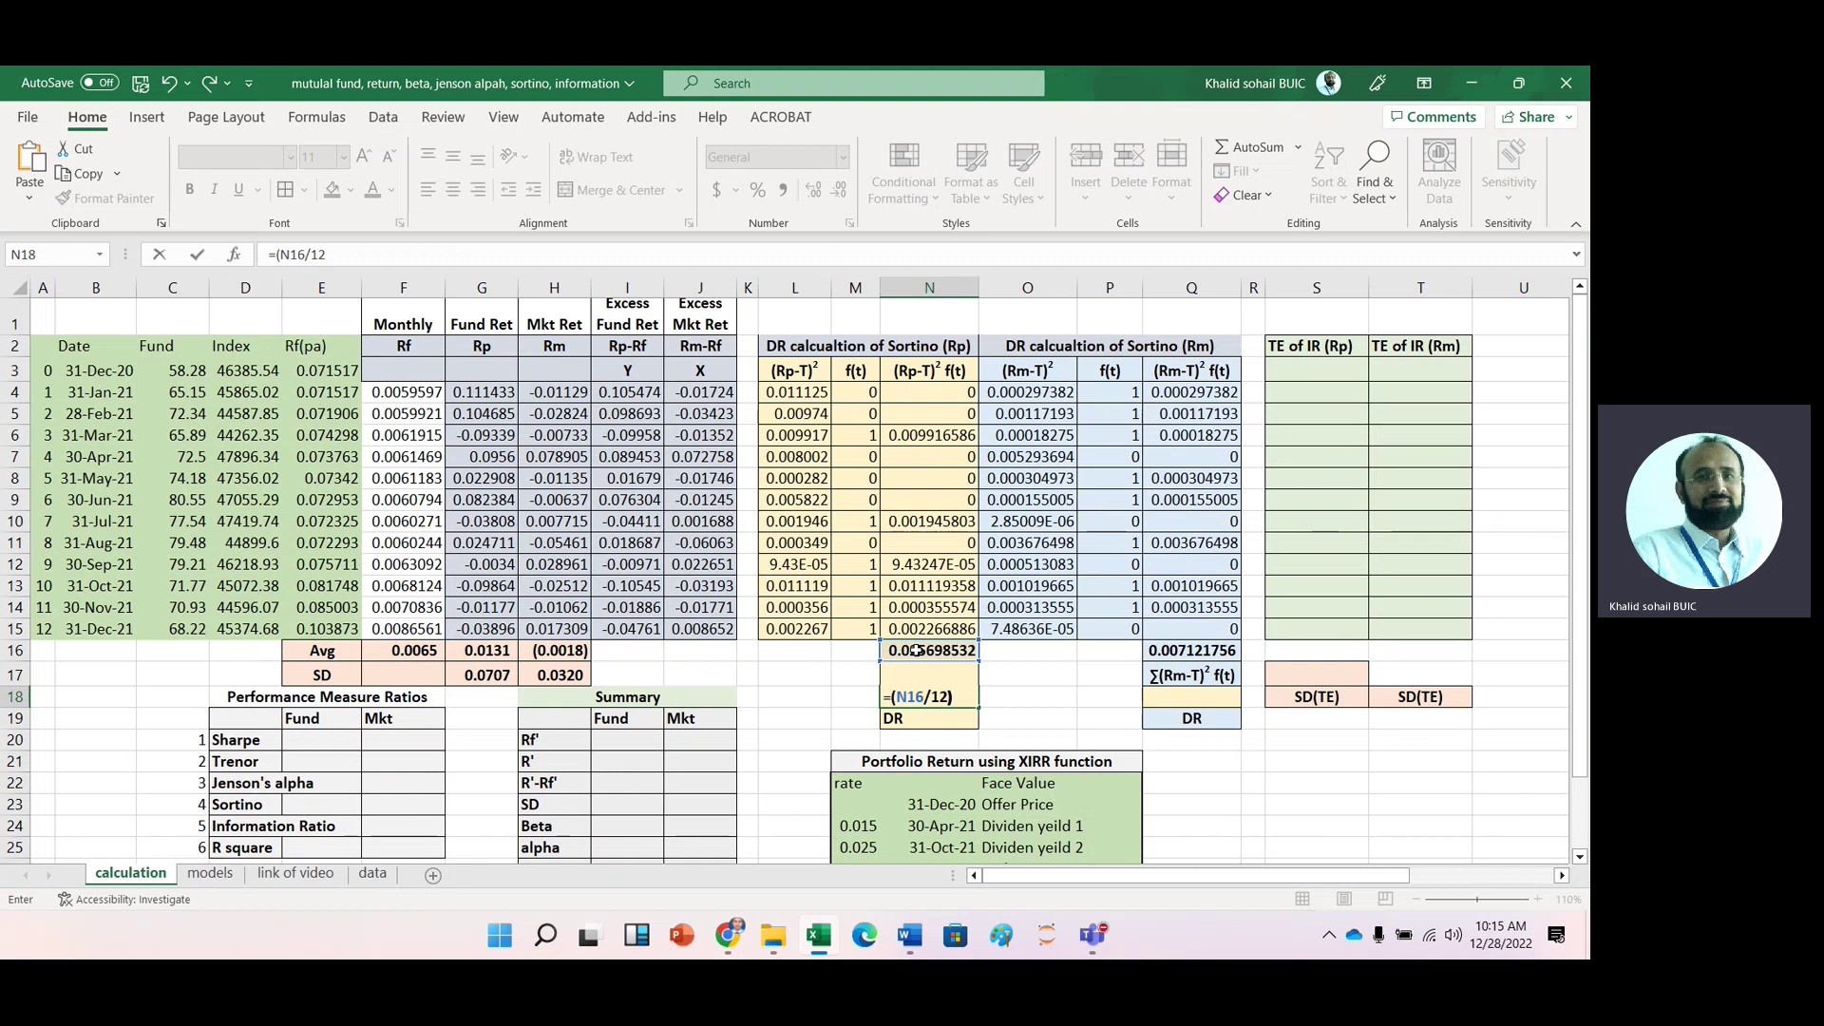
text())
key(Return)
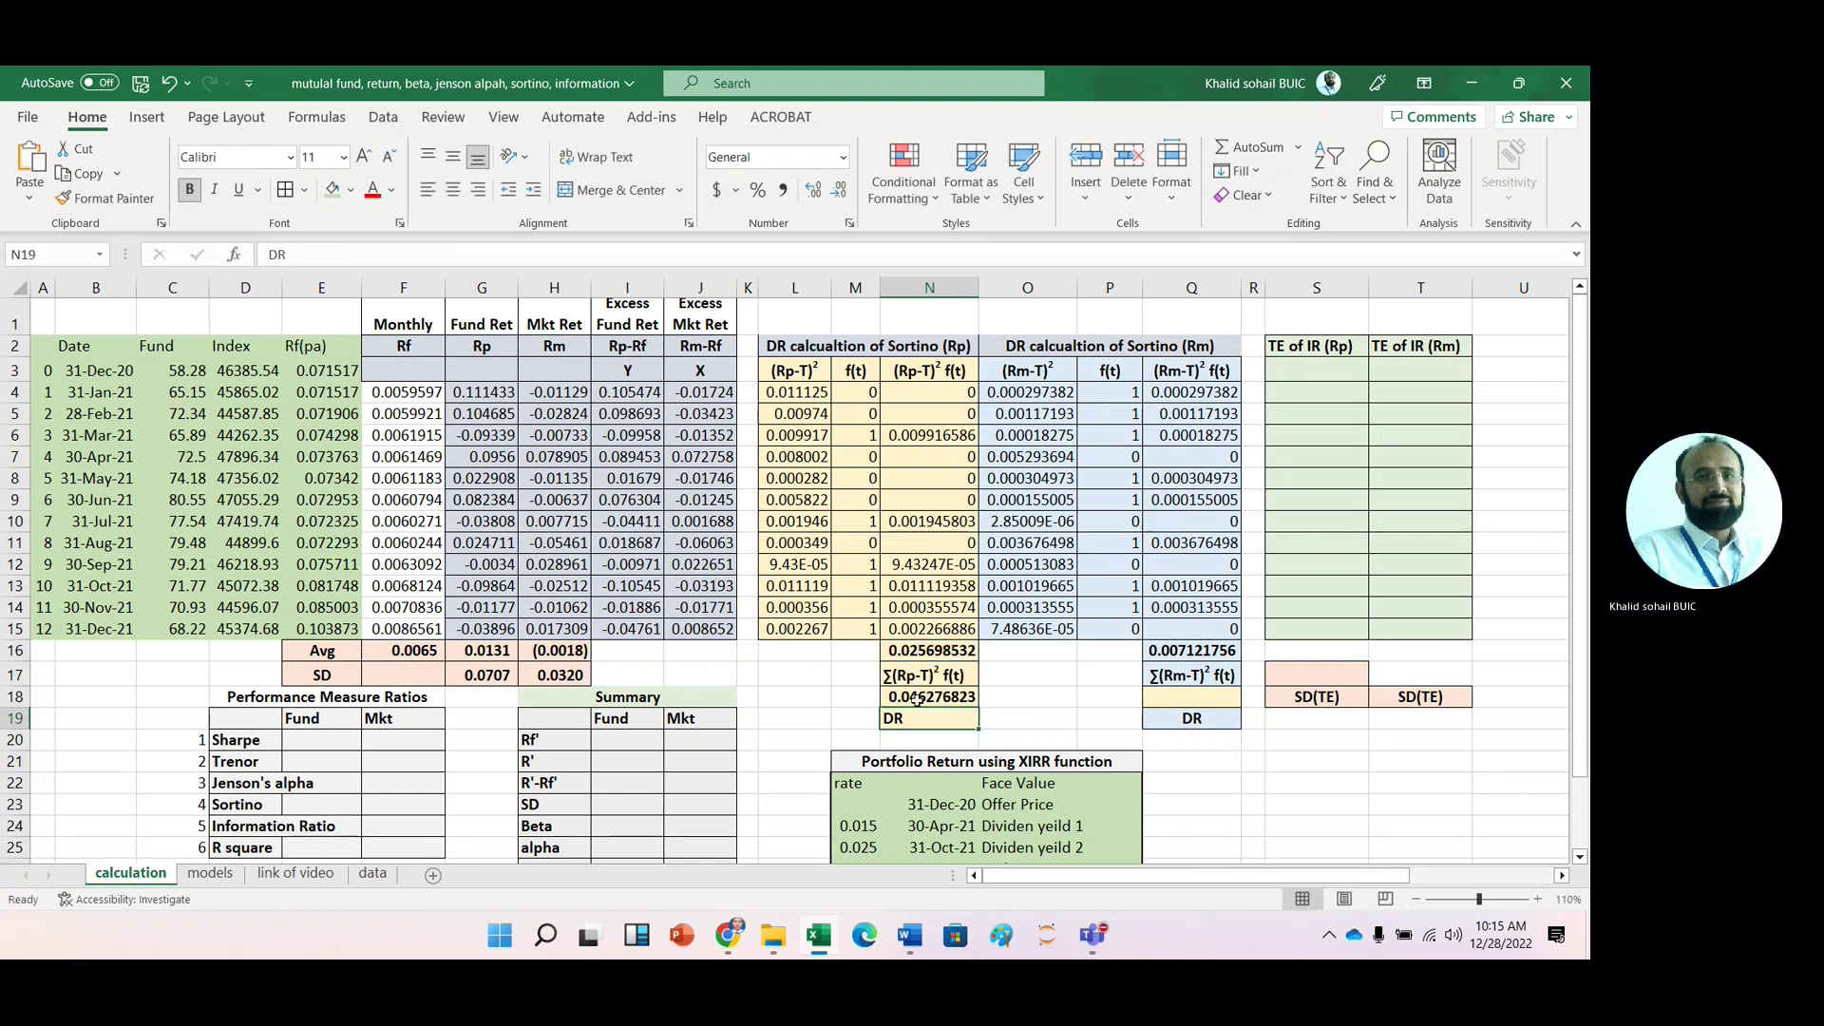
click(917, 698)
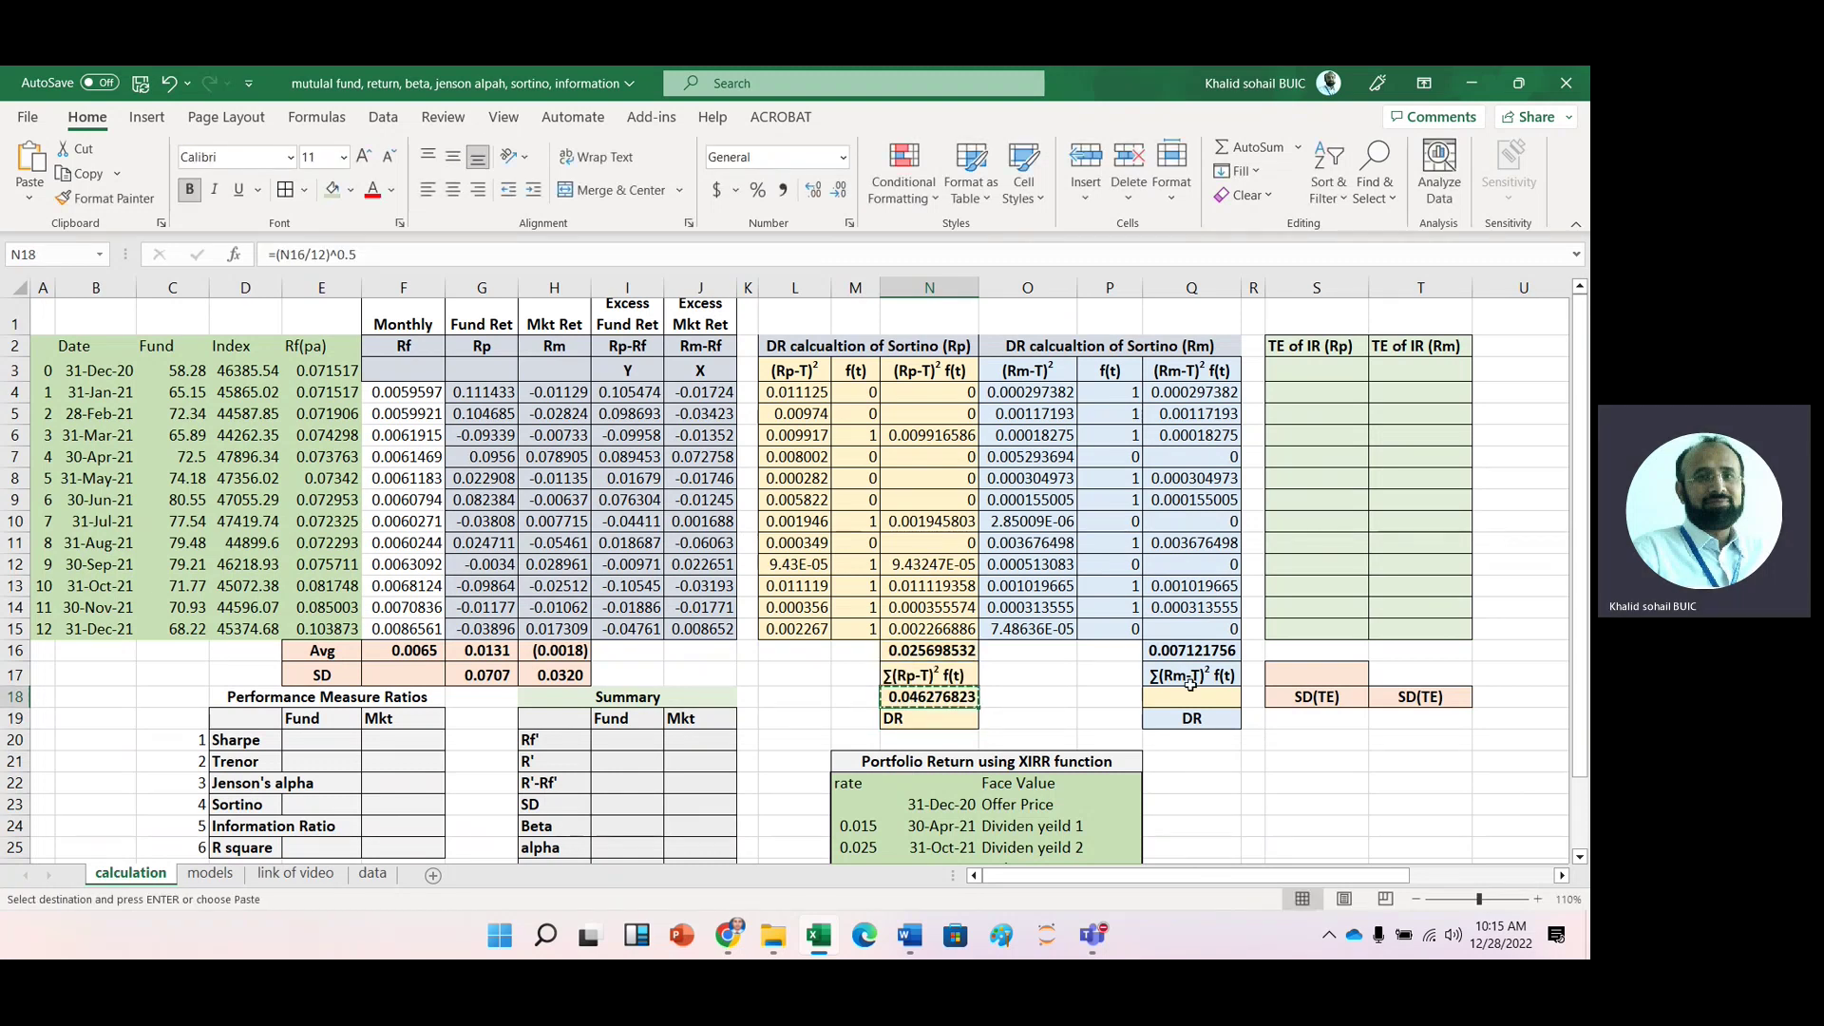
key(ctrl+c)
click(1191, 675)
click(1187, 697)
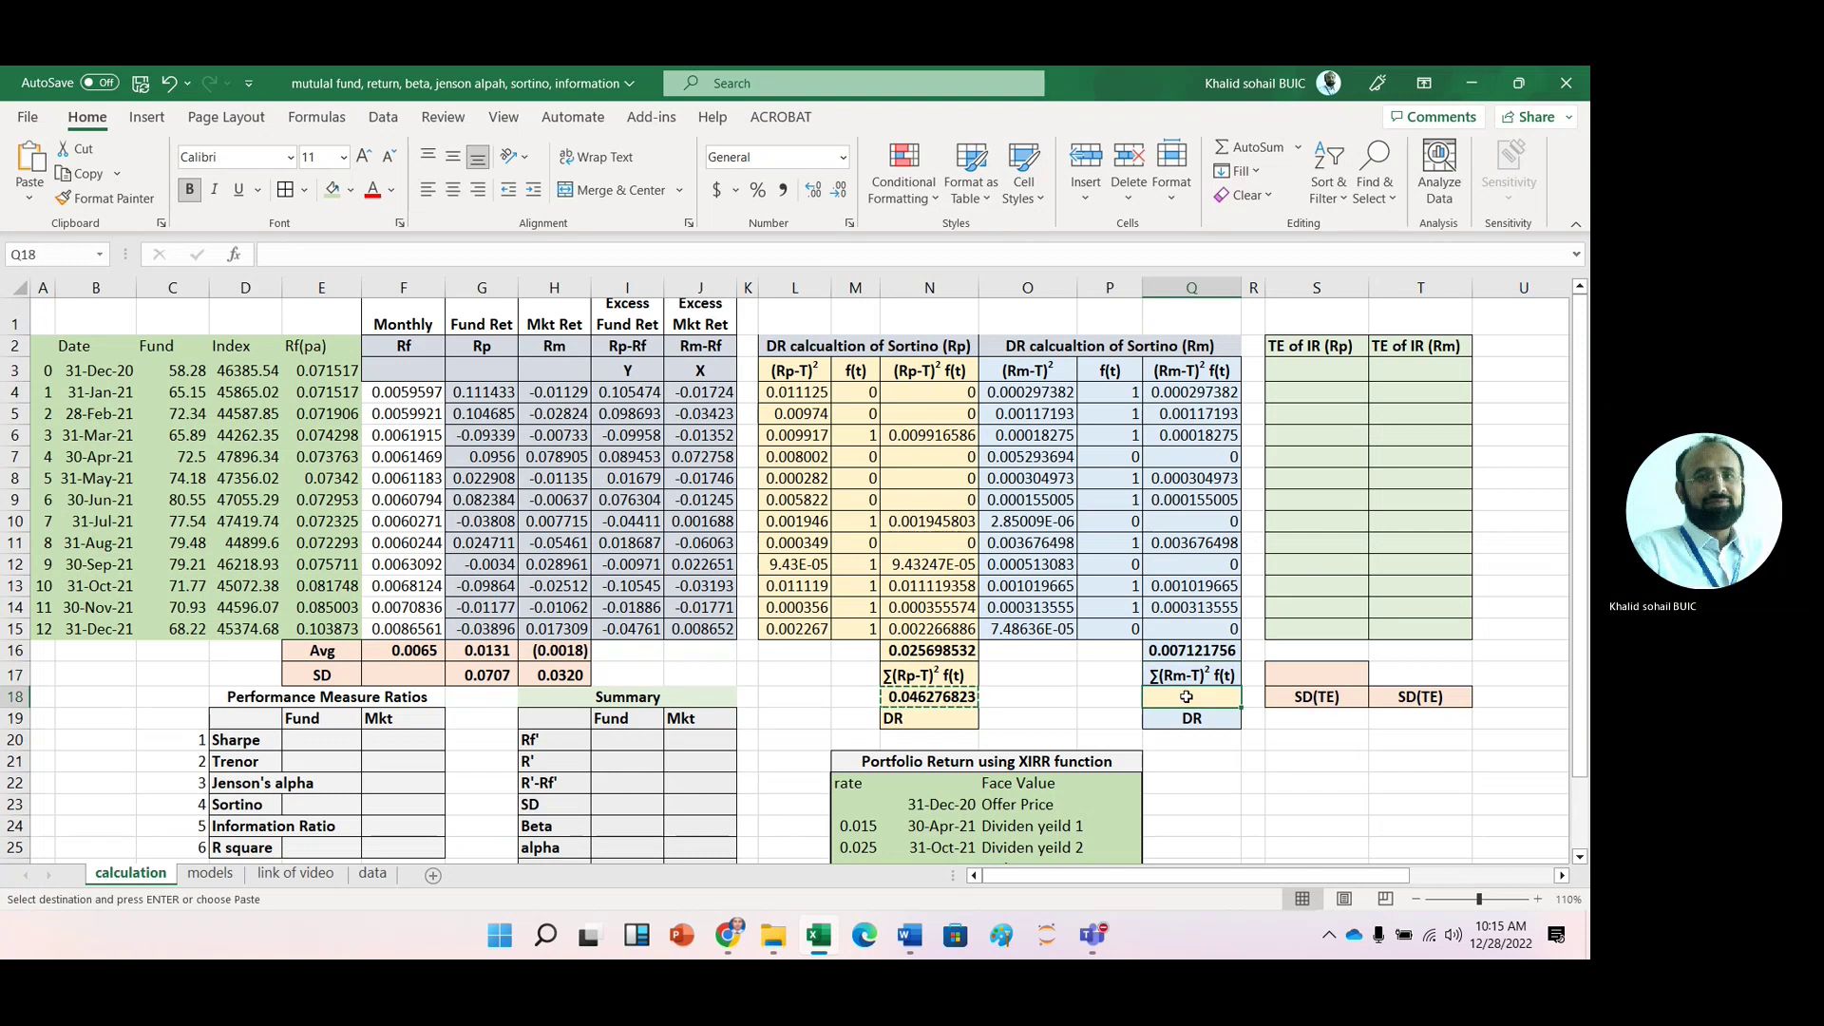
key(ctrl+v)
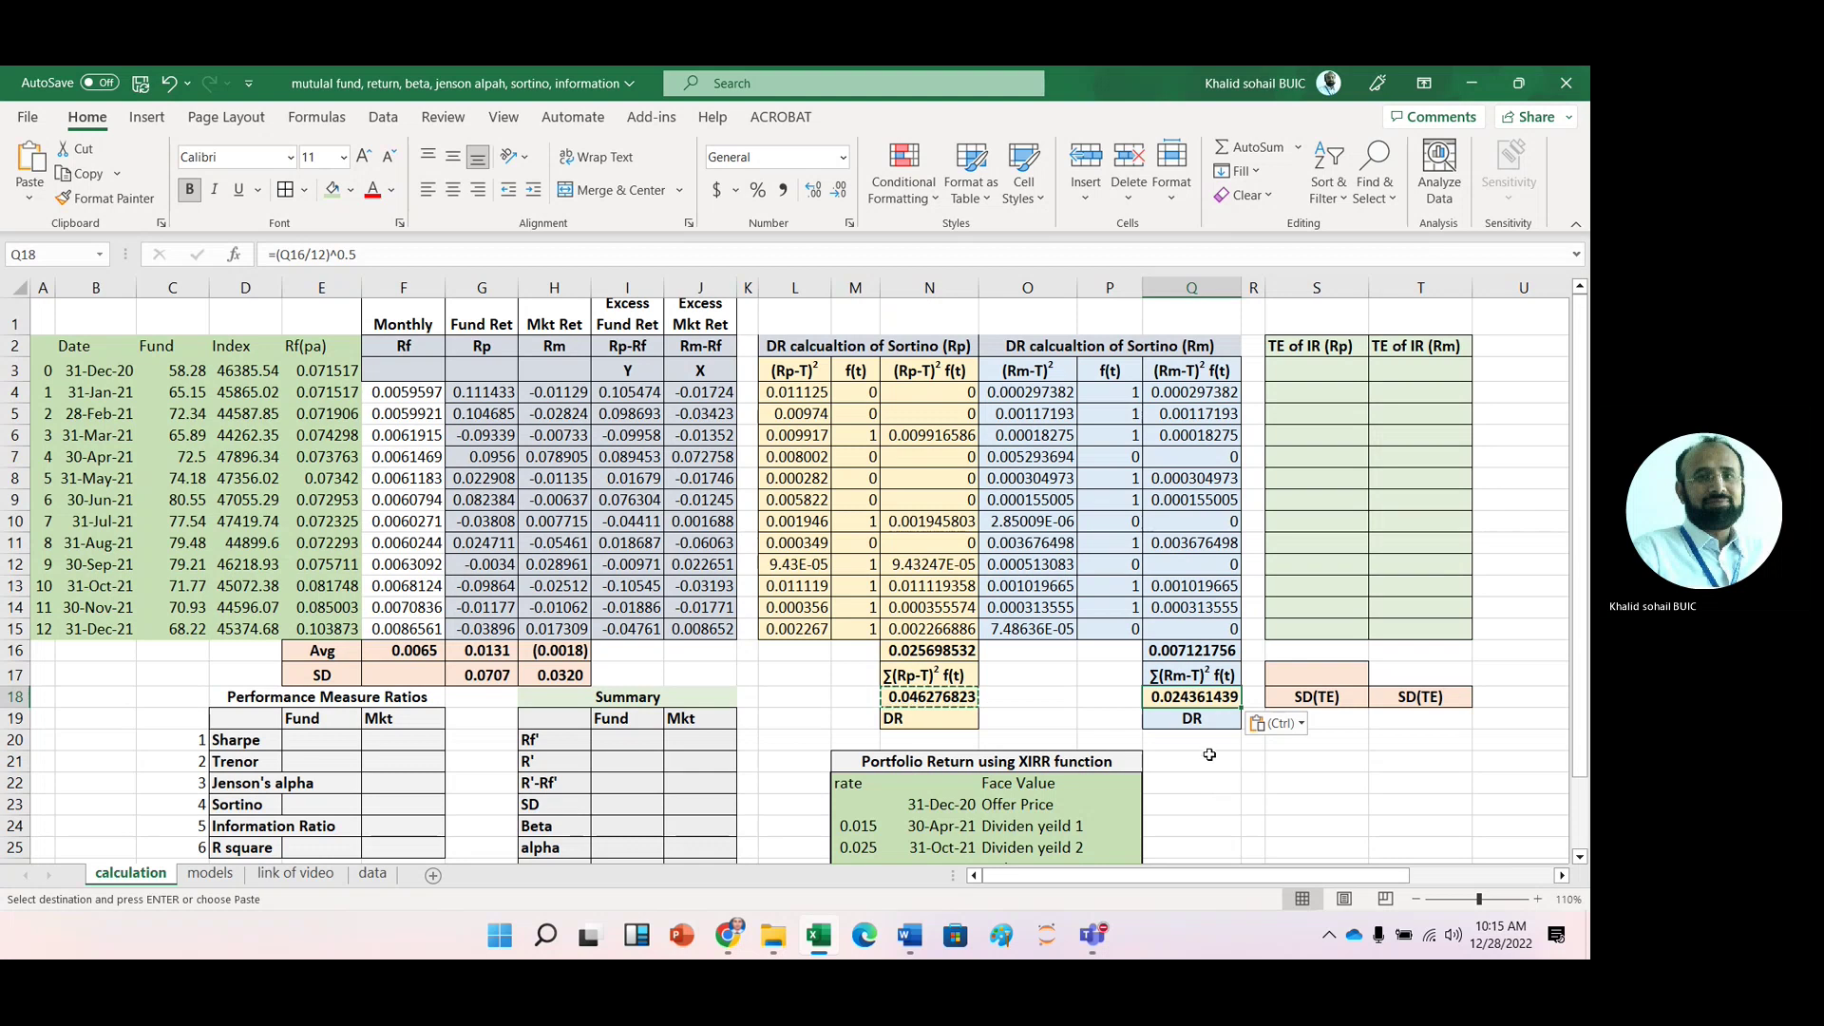
Step: Enter =G4-H4 in S4 for January's fund-minus-market return, 0.12271836
click(1287, 373)
click(1292, 391)
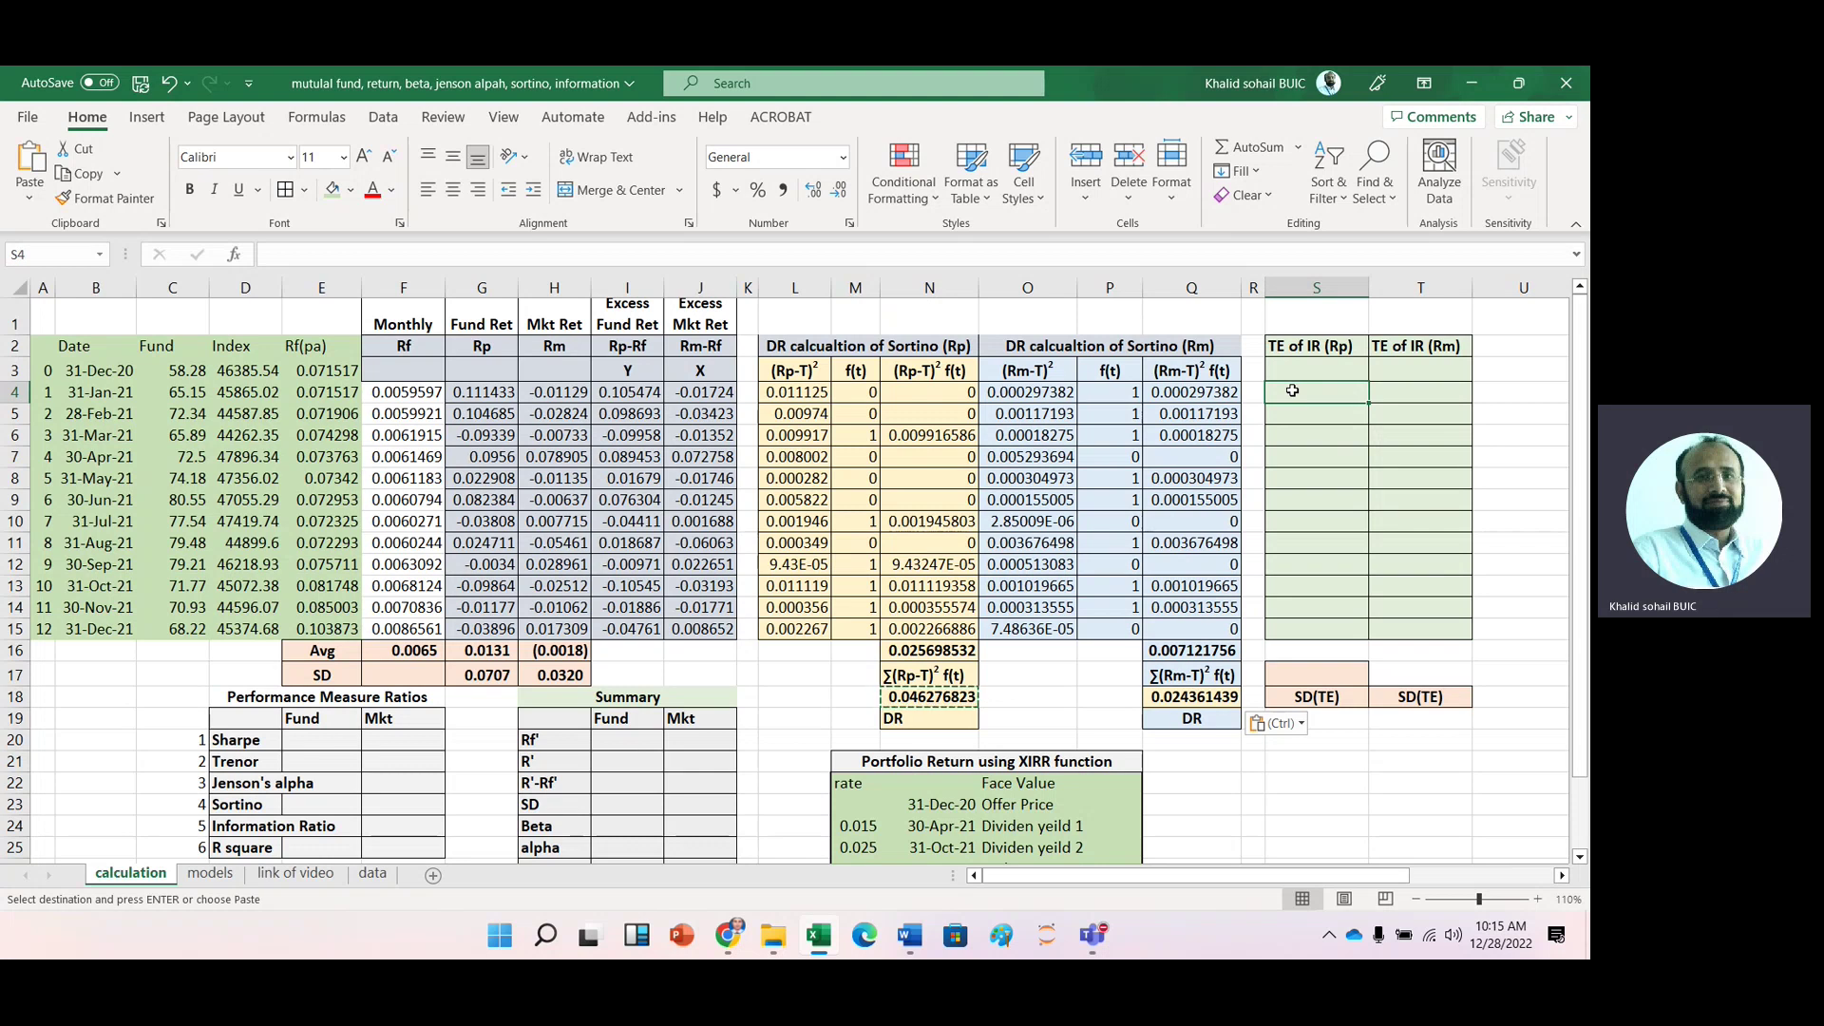
key(Right)
key(Right)
key(Right)
key(Right)
key(Right)
key(Right)
key(Right)
key(Right)
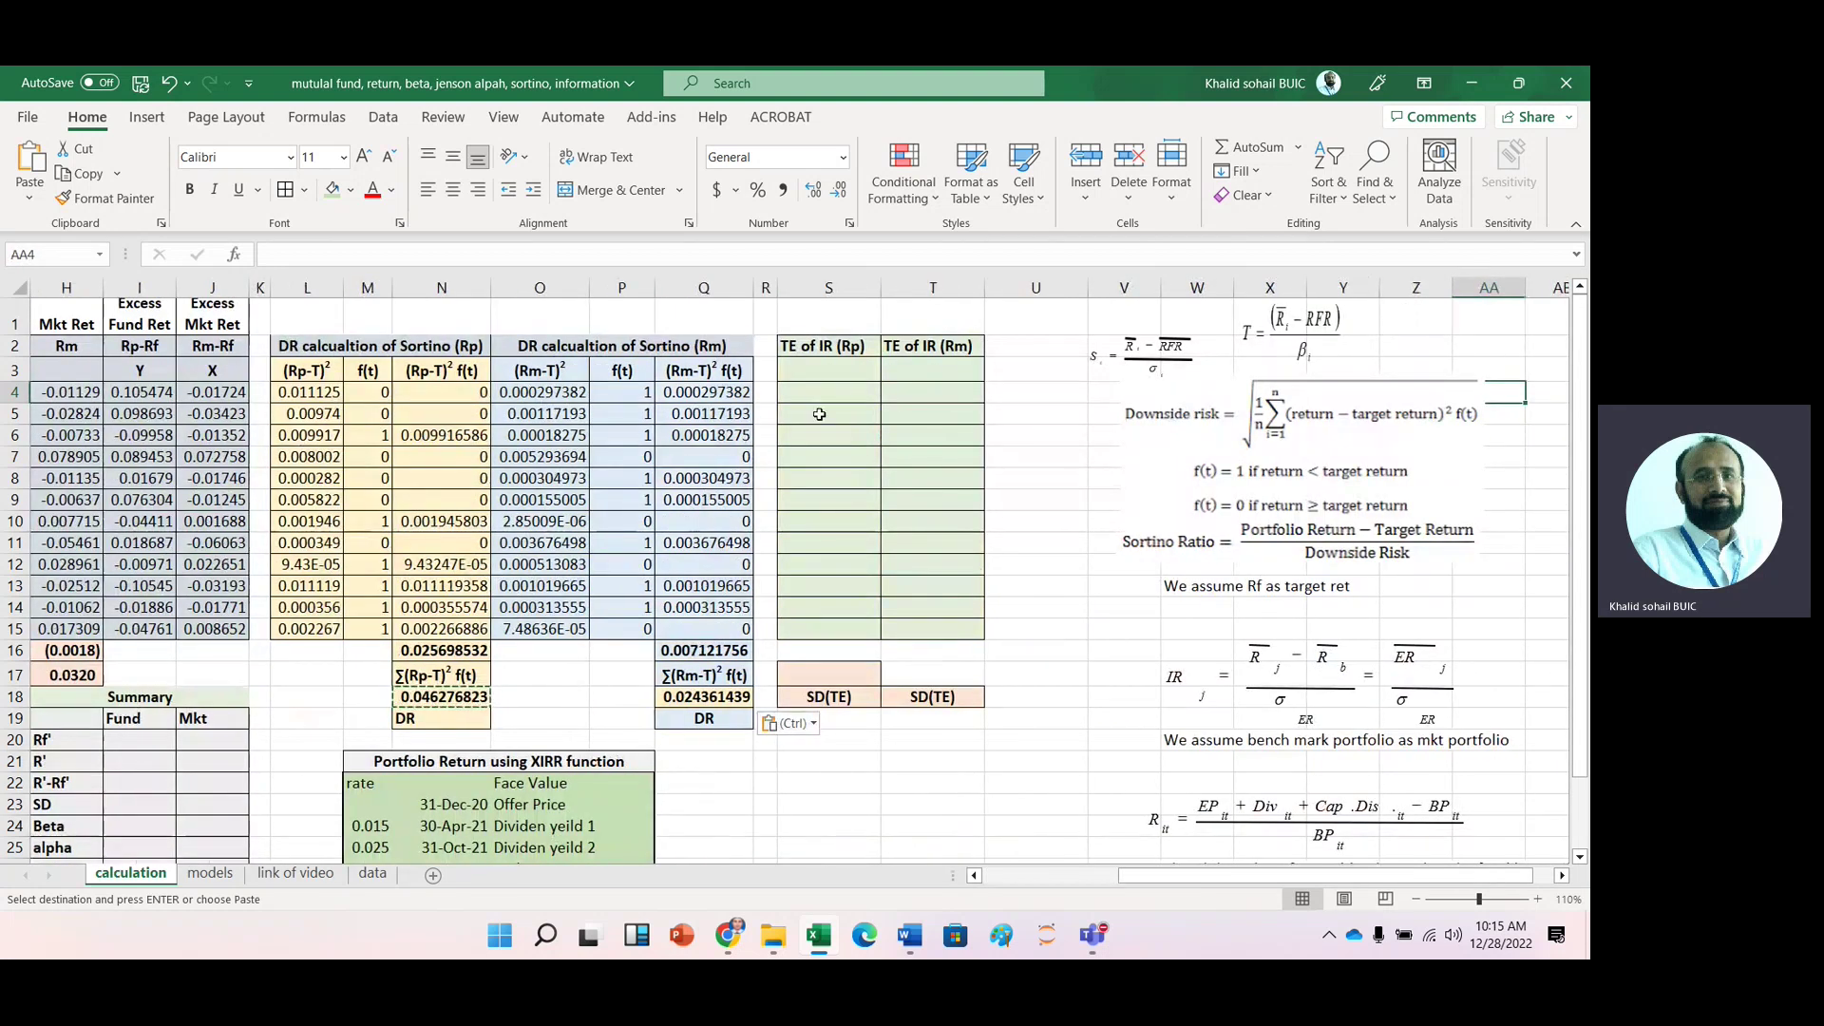
click(821, 414)
key(Left)
key(Left)
key(Left)
key(Left)
key(Left)
key(Left)
key(Left)
key(Left)
key(Left)
key(Left)
key(Left)
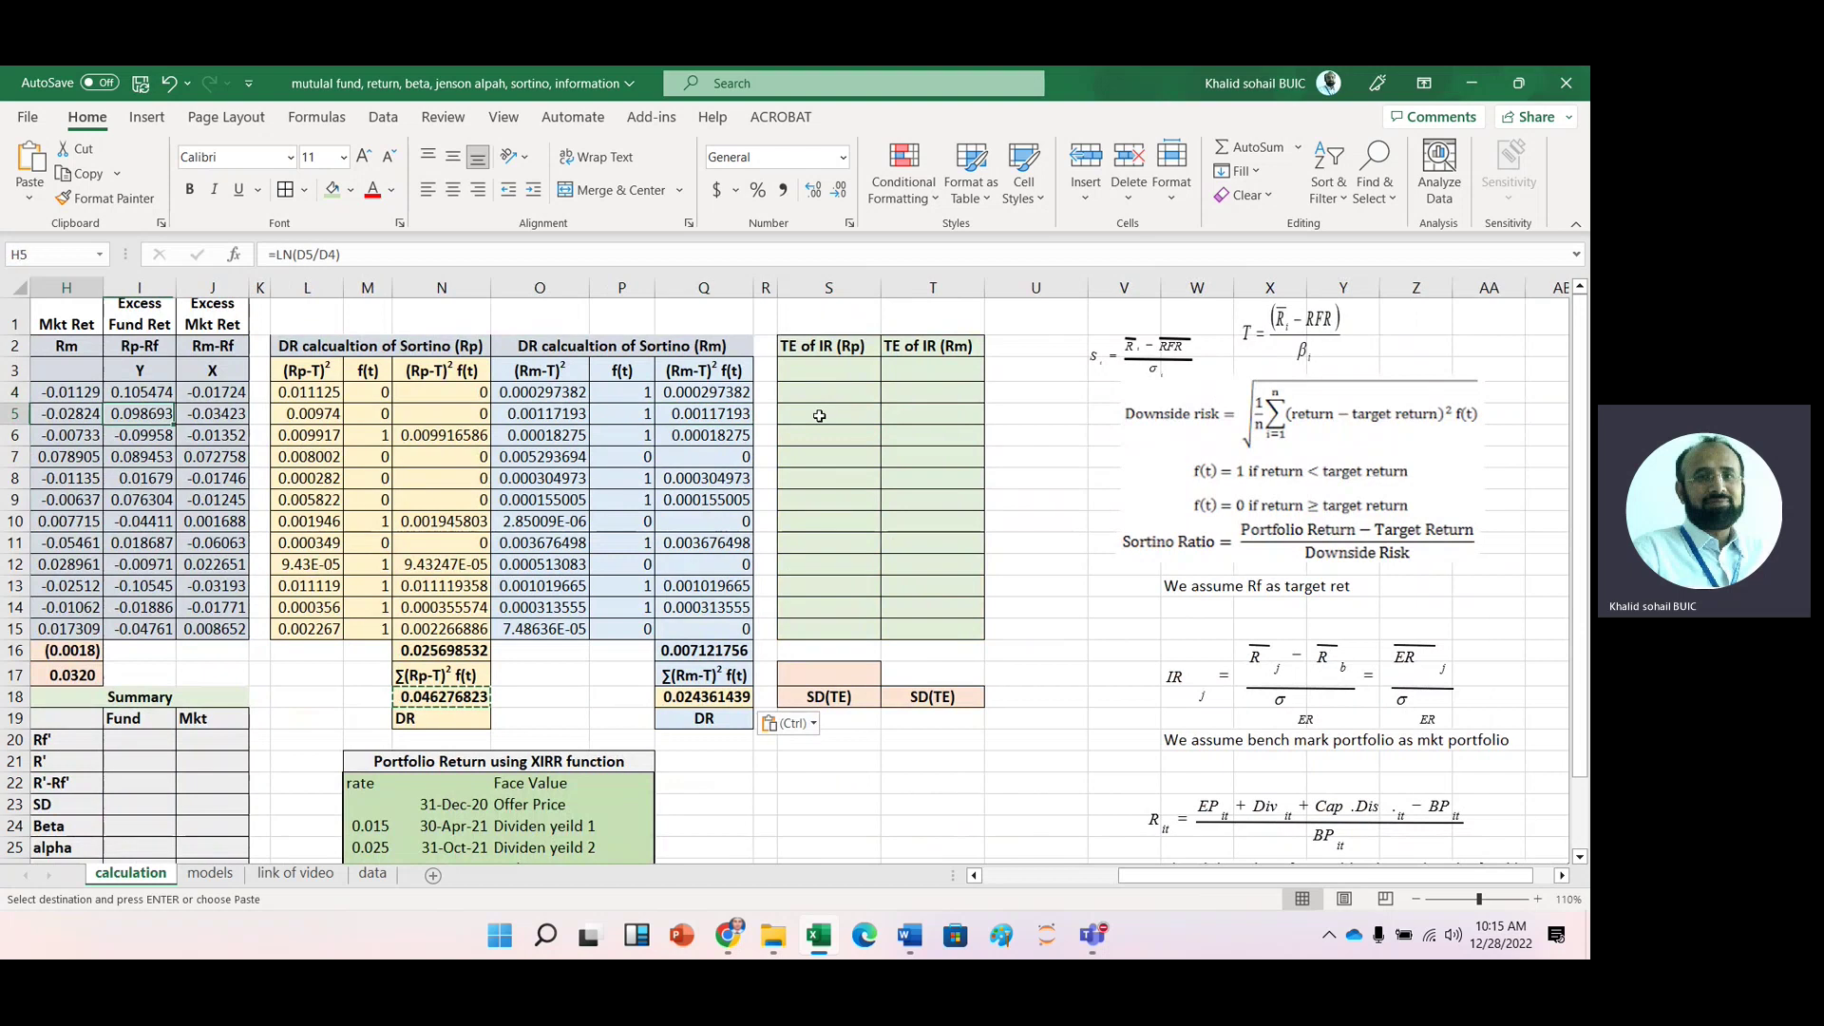
key(Left)
key(Left)
key(Left)
key(Right)
click(819, 415)
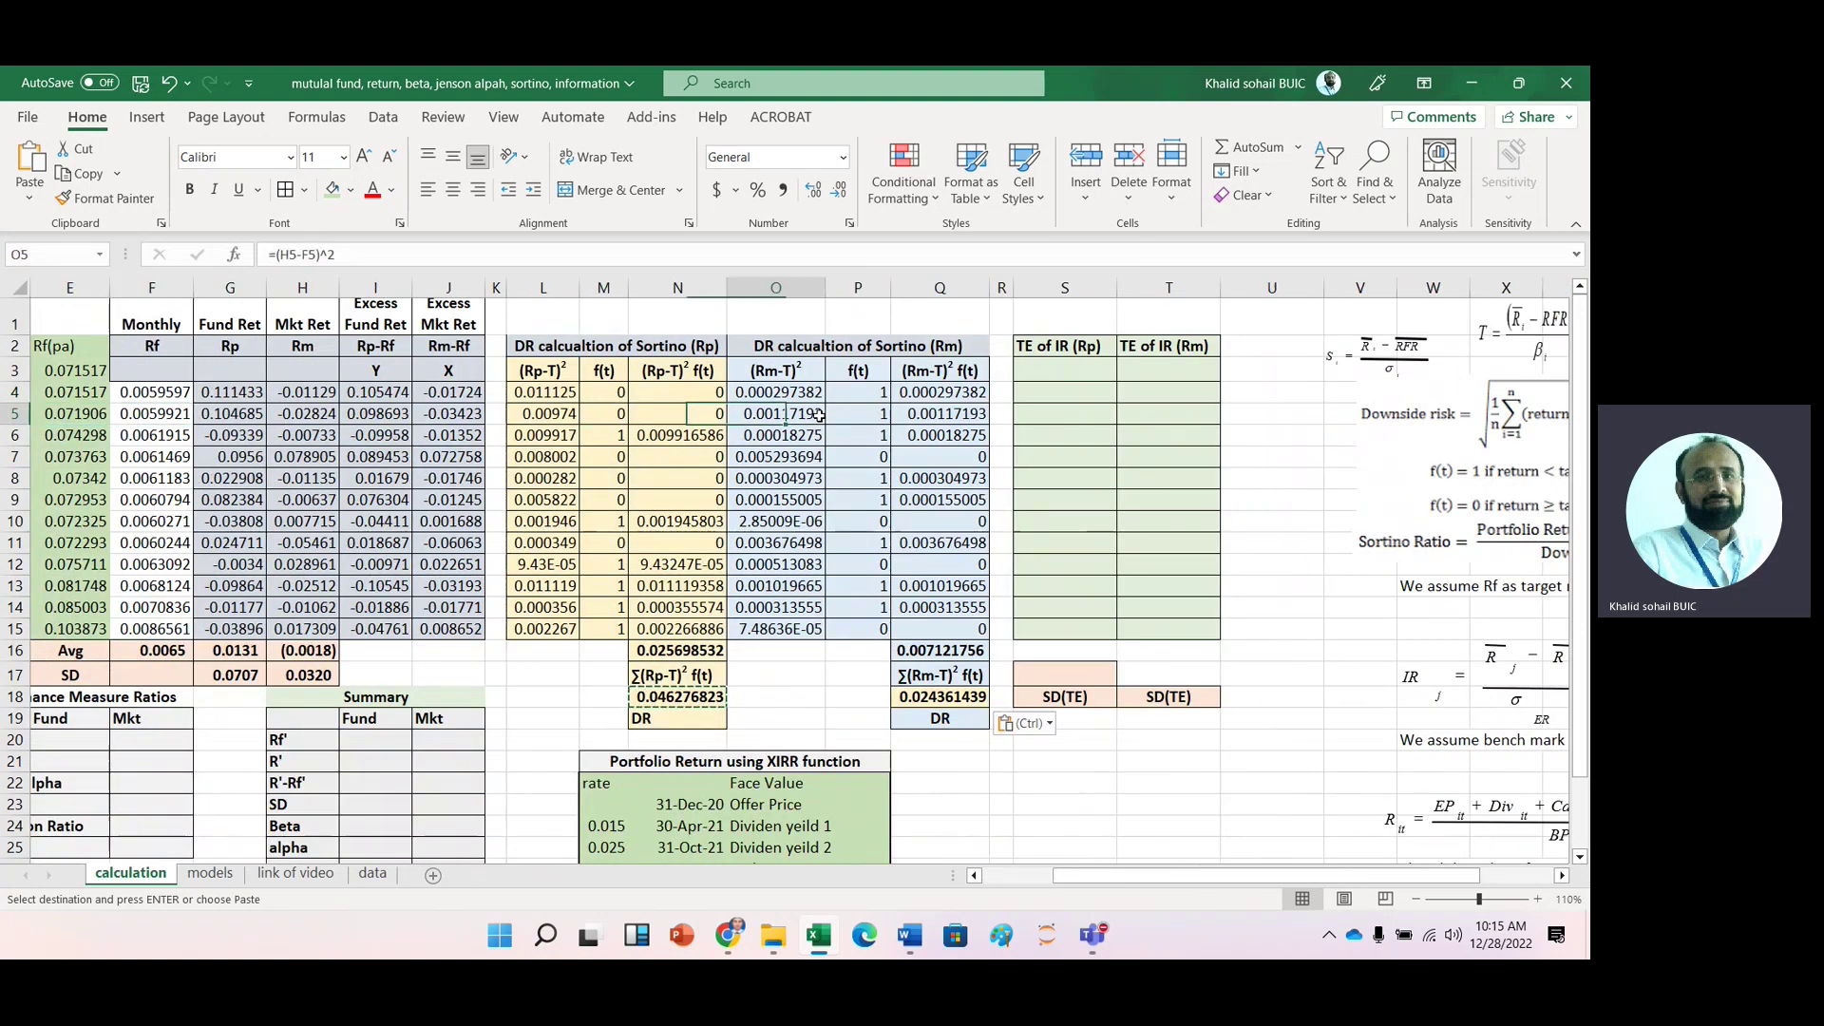
key(Right)
key(Right)
key(Right)
key(Right)
key(Up)
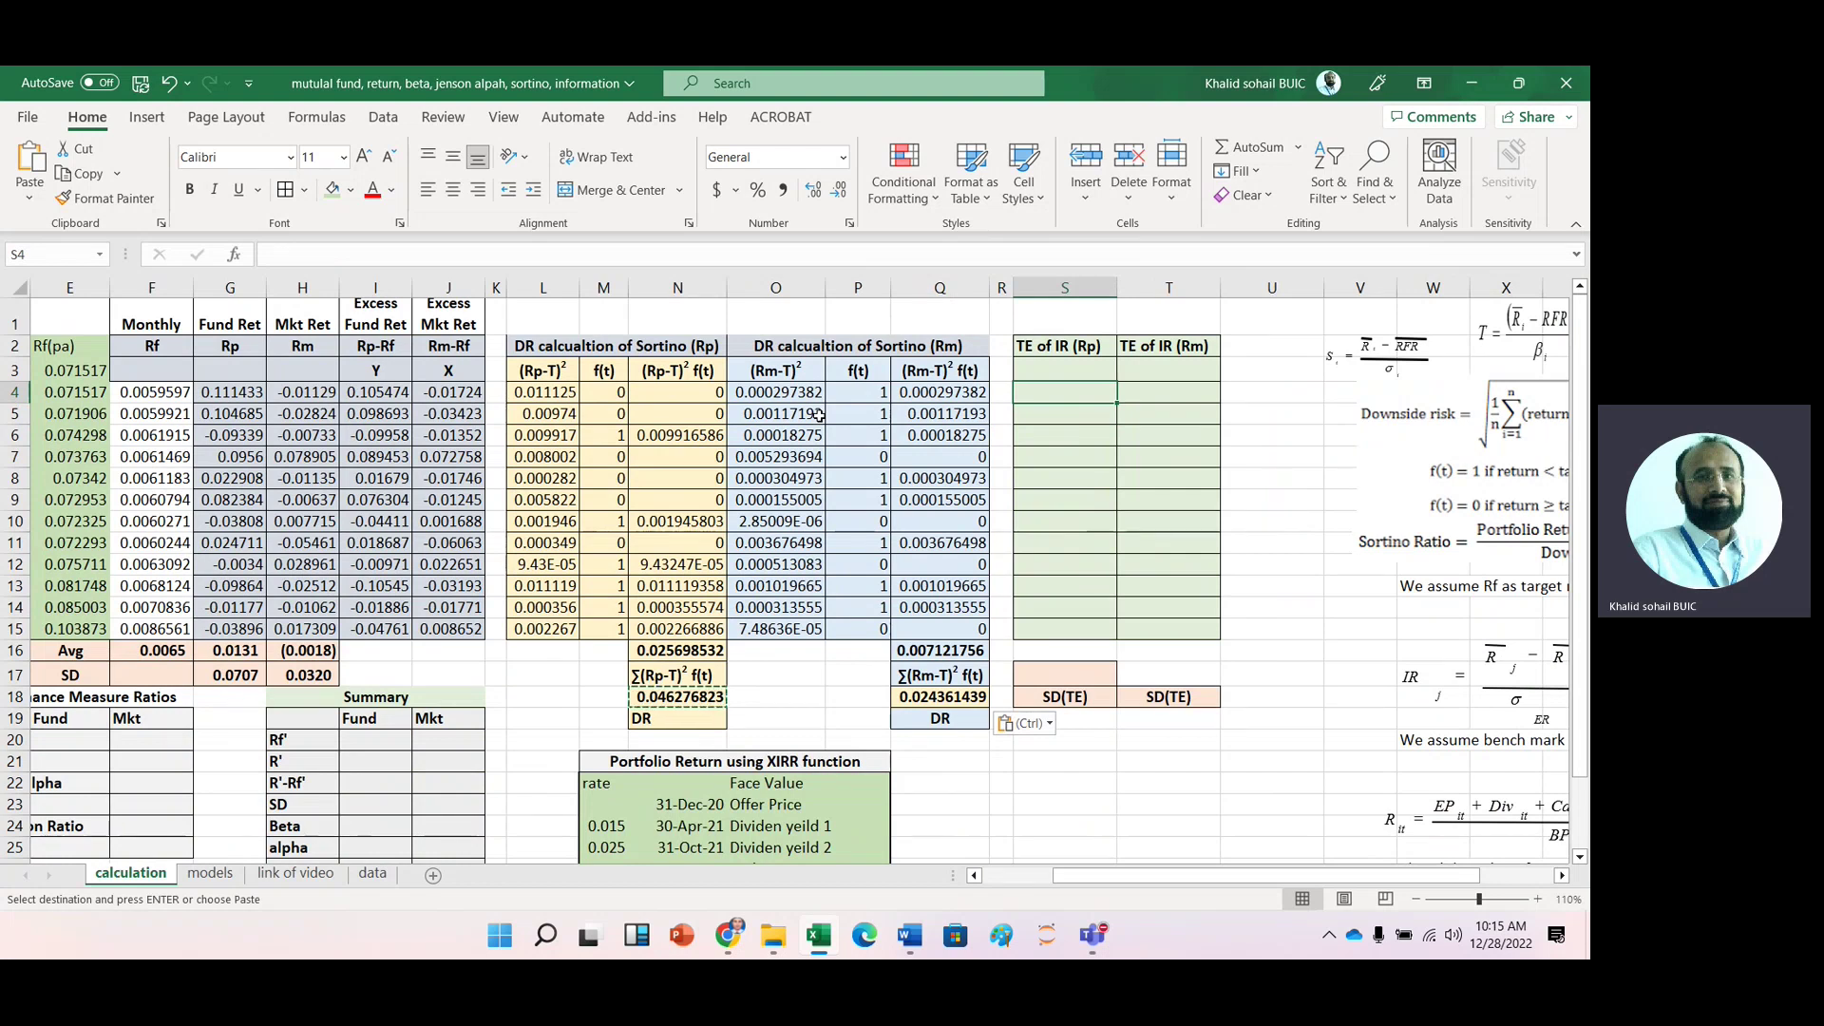
text(=)
key(Left)
key(Left)
key(Left)
key(Left)
key(Left)
key(Left)
key(Left)
key(Left)
key(Left)
key(Left)
key(Left)
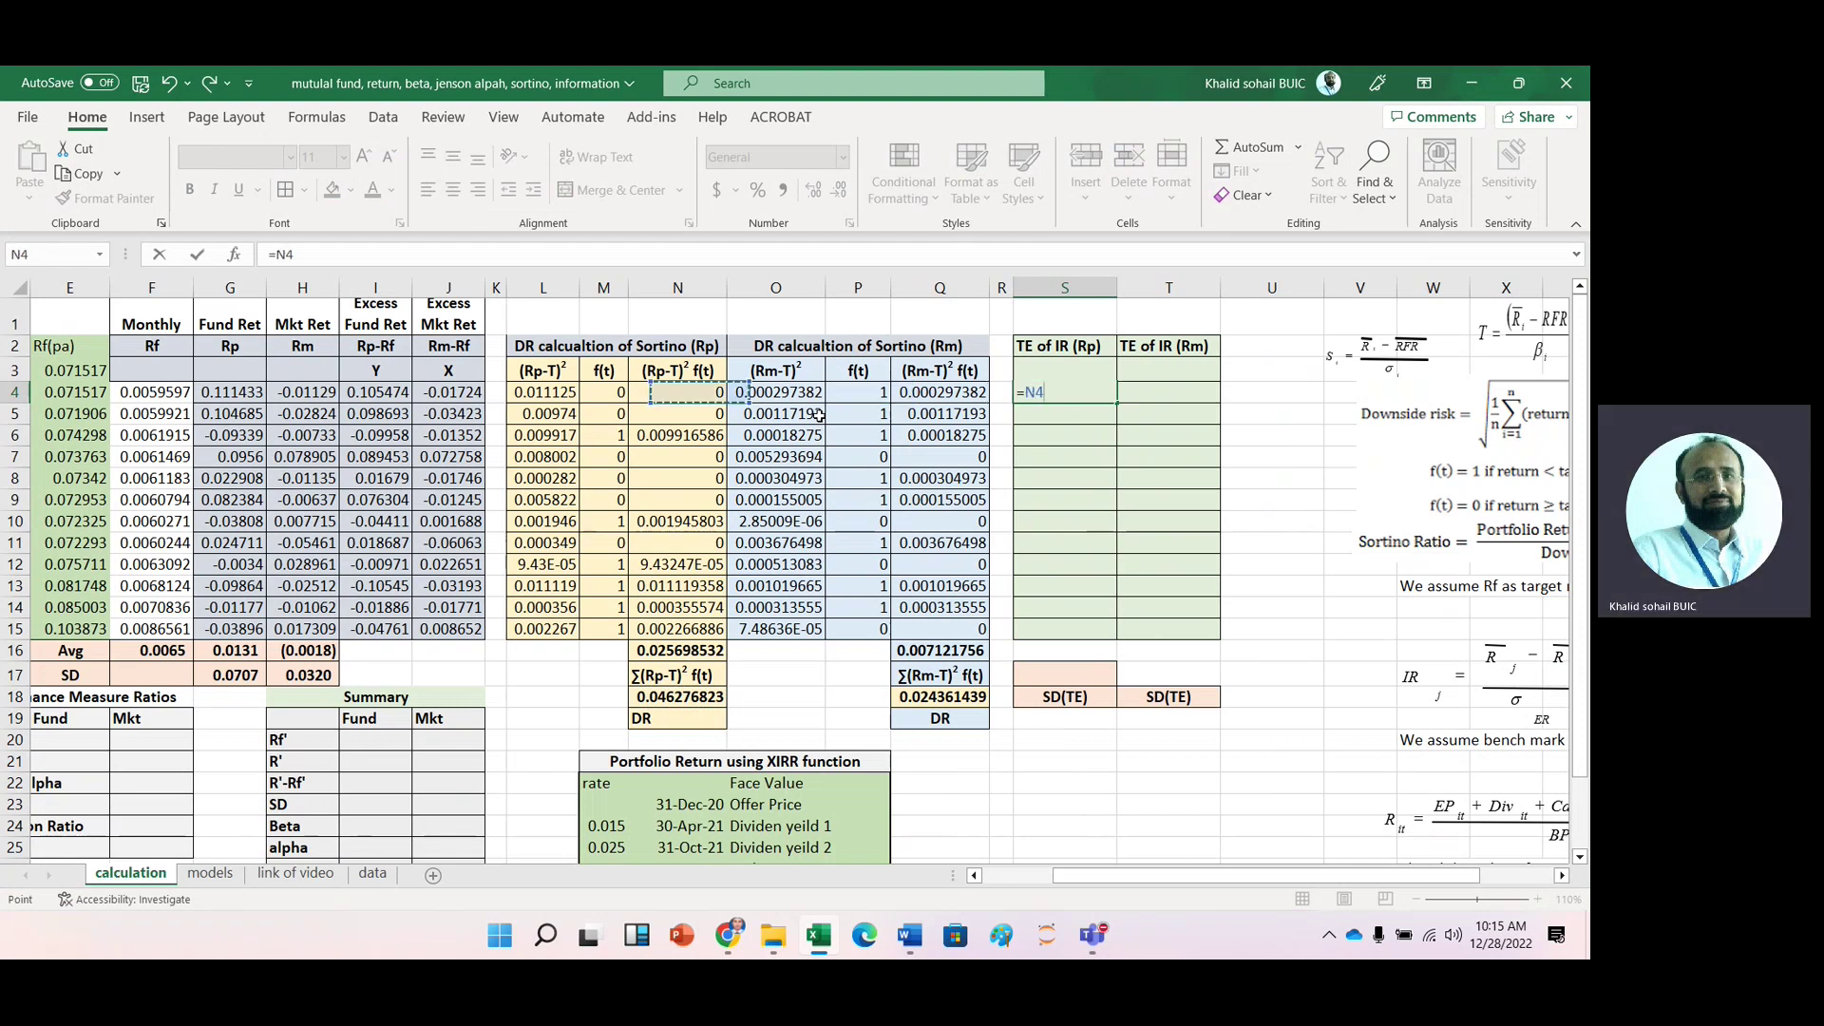
key(Left)
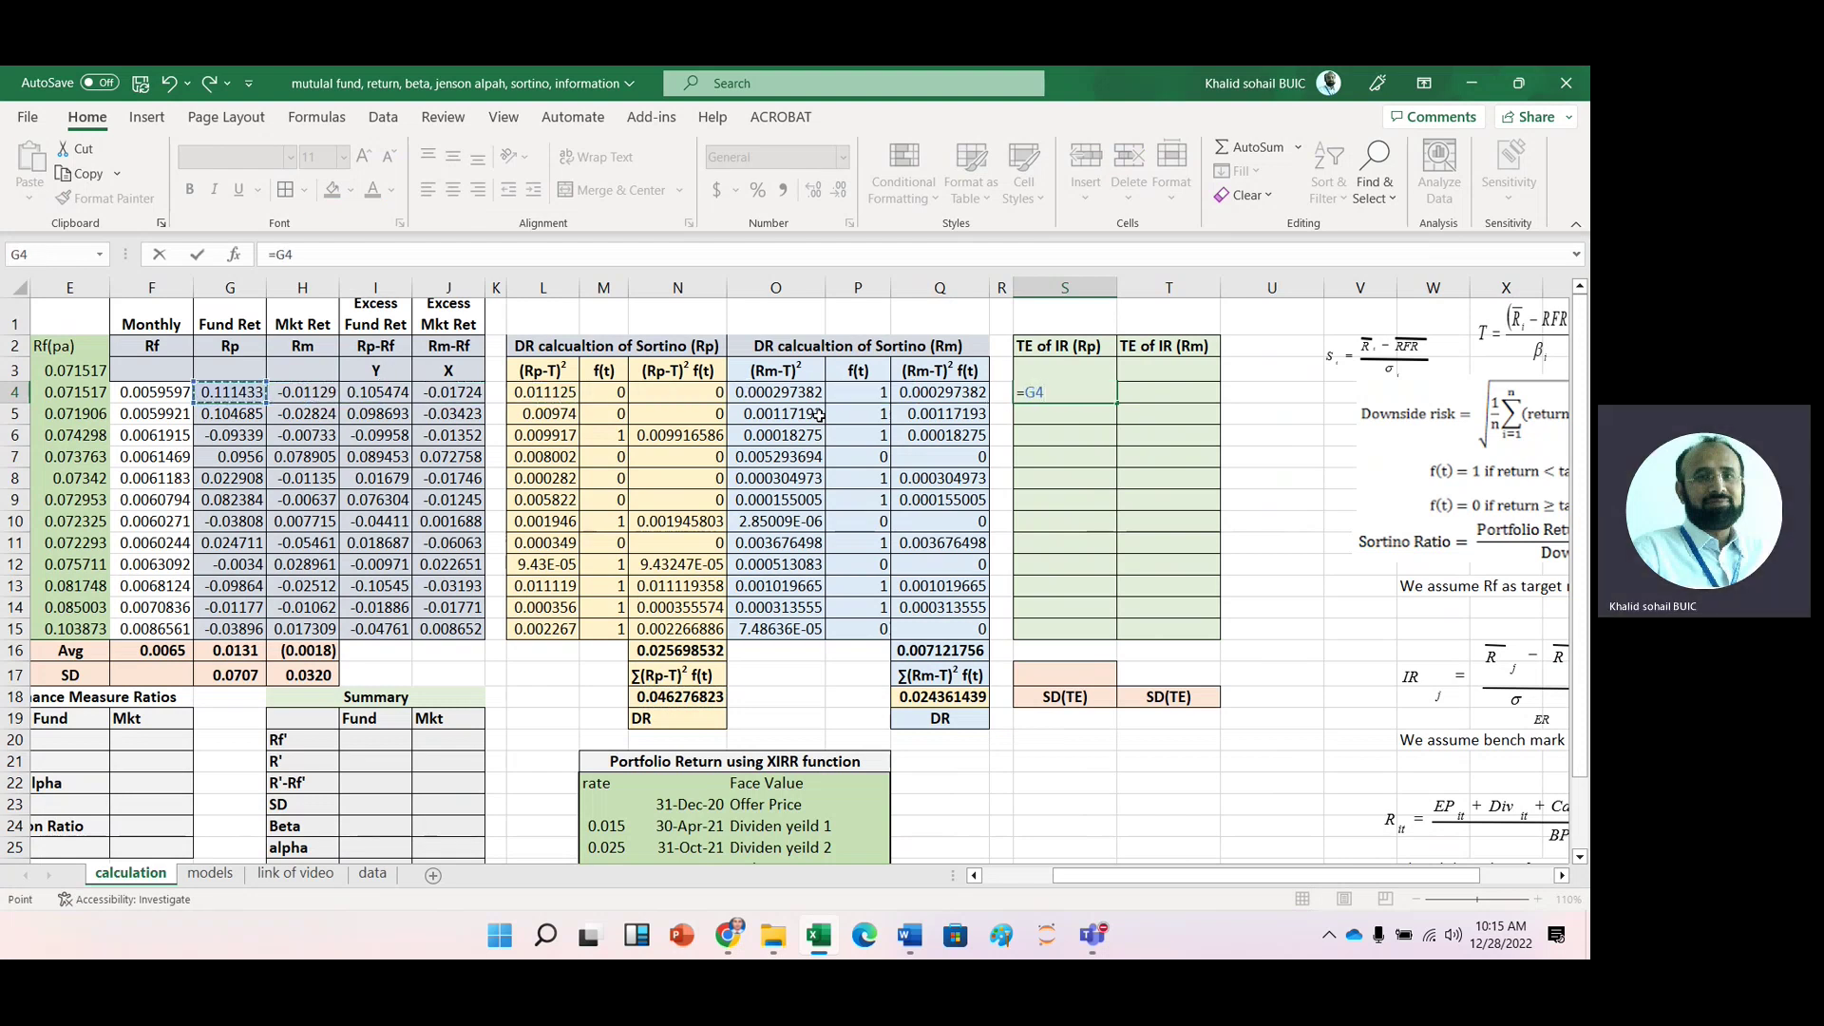
text(-)
key(Left)
key(Left)
key(Left)
key(Left)
key(Left)
key(Left)
key(Left)
key(Left)
key(Left)
key(Left)
key(Left)
key(Return)
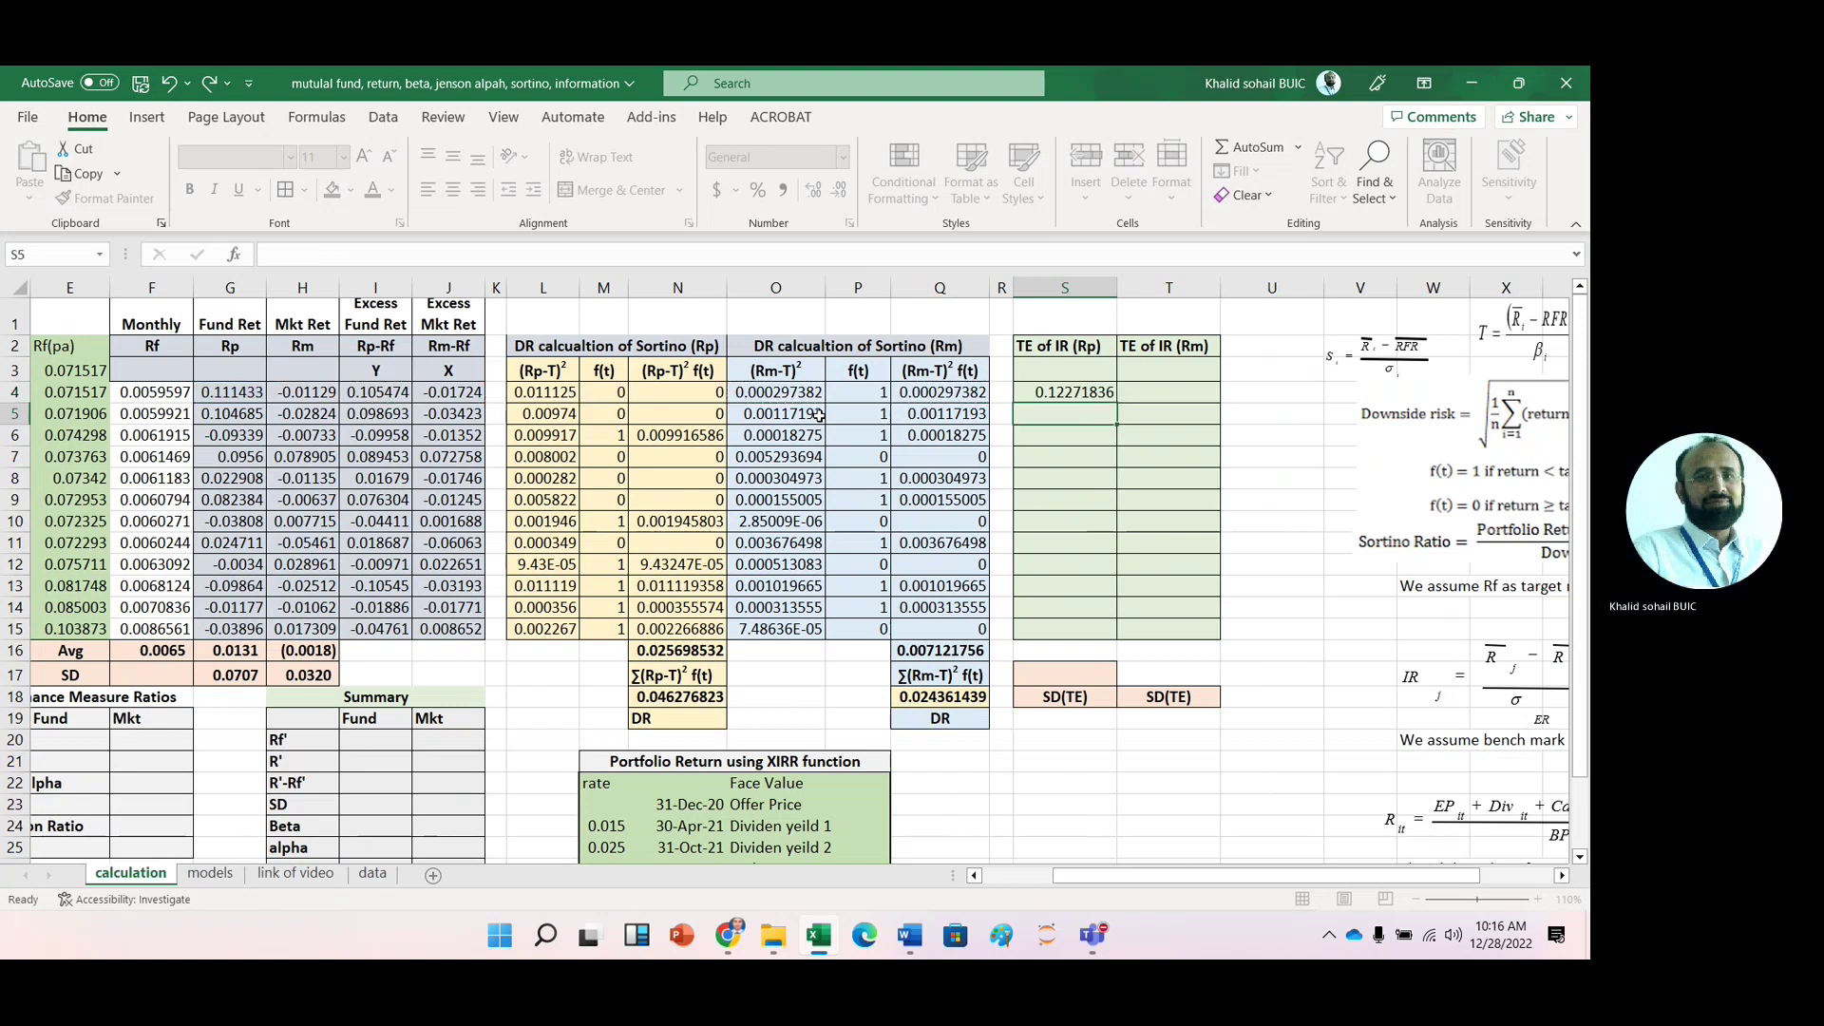
Step: Fill the tracking error formula down to S15, ending at -0.0562642 for December
click(1053, 392)
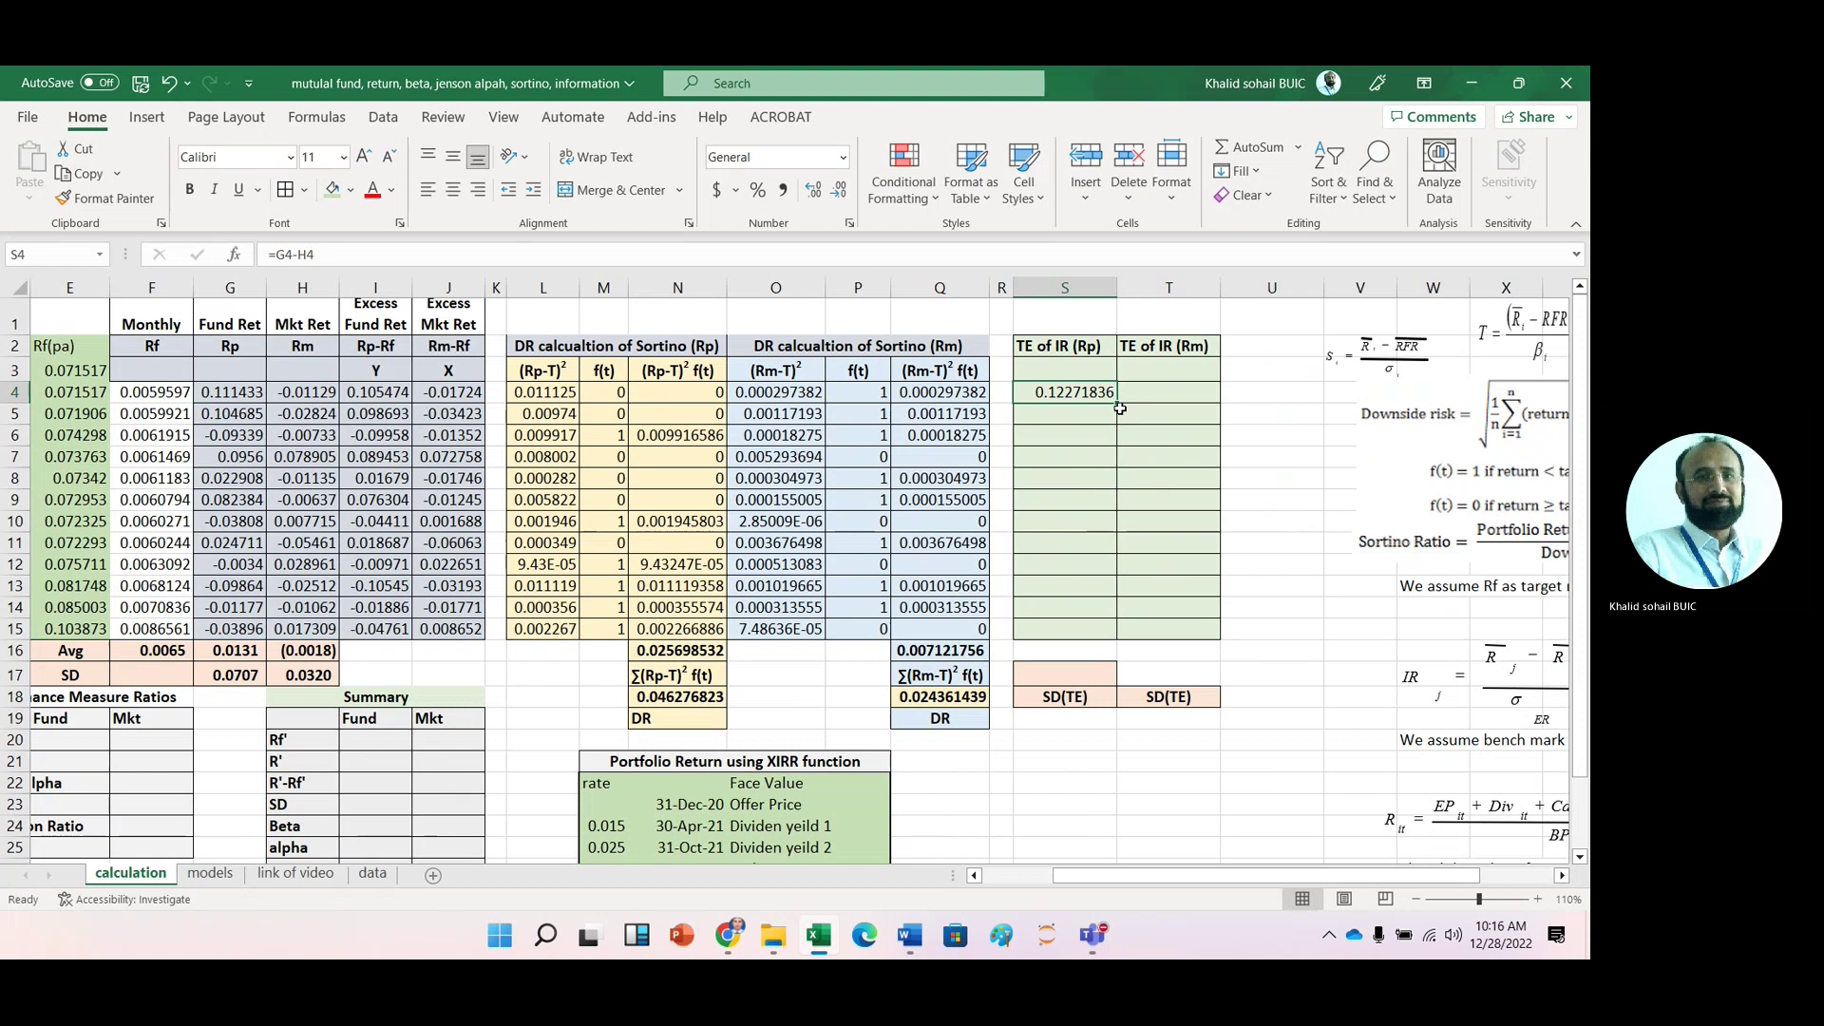
drag(1118, 405, 1118, 630)
click(1063, 676)
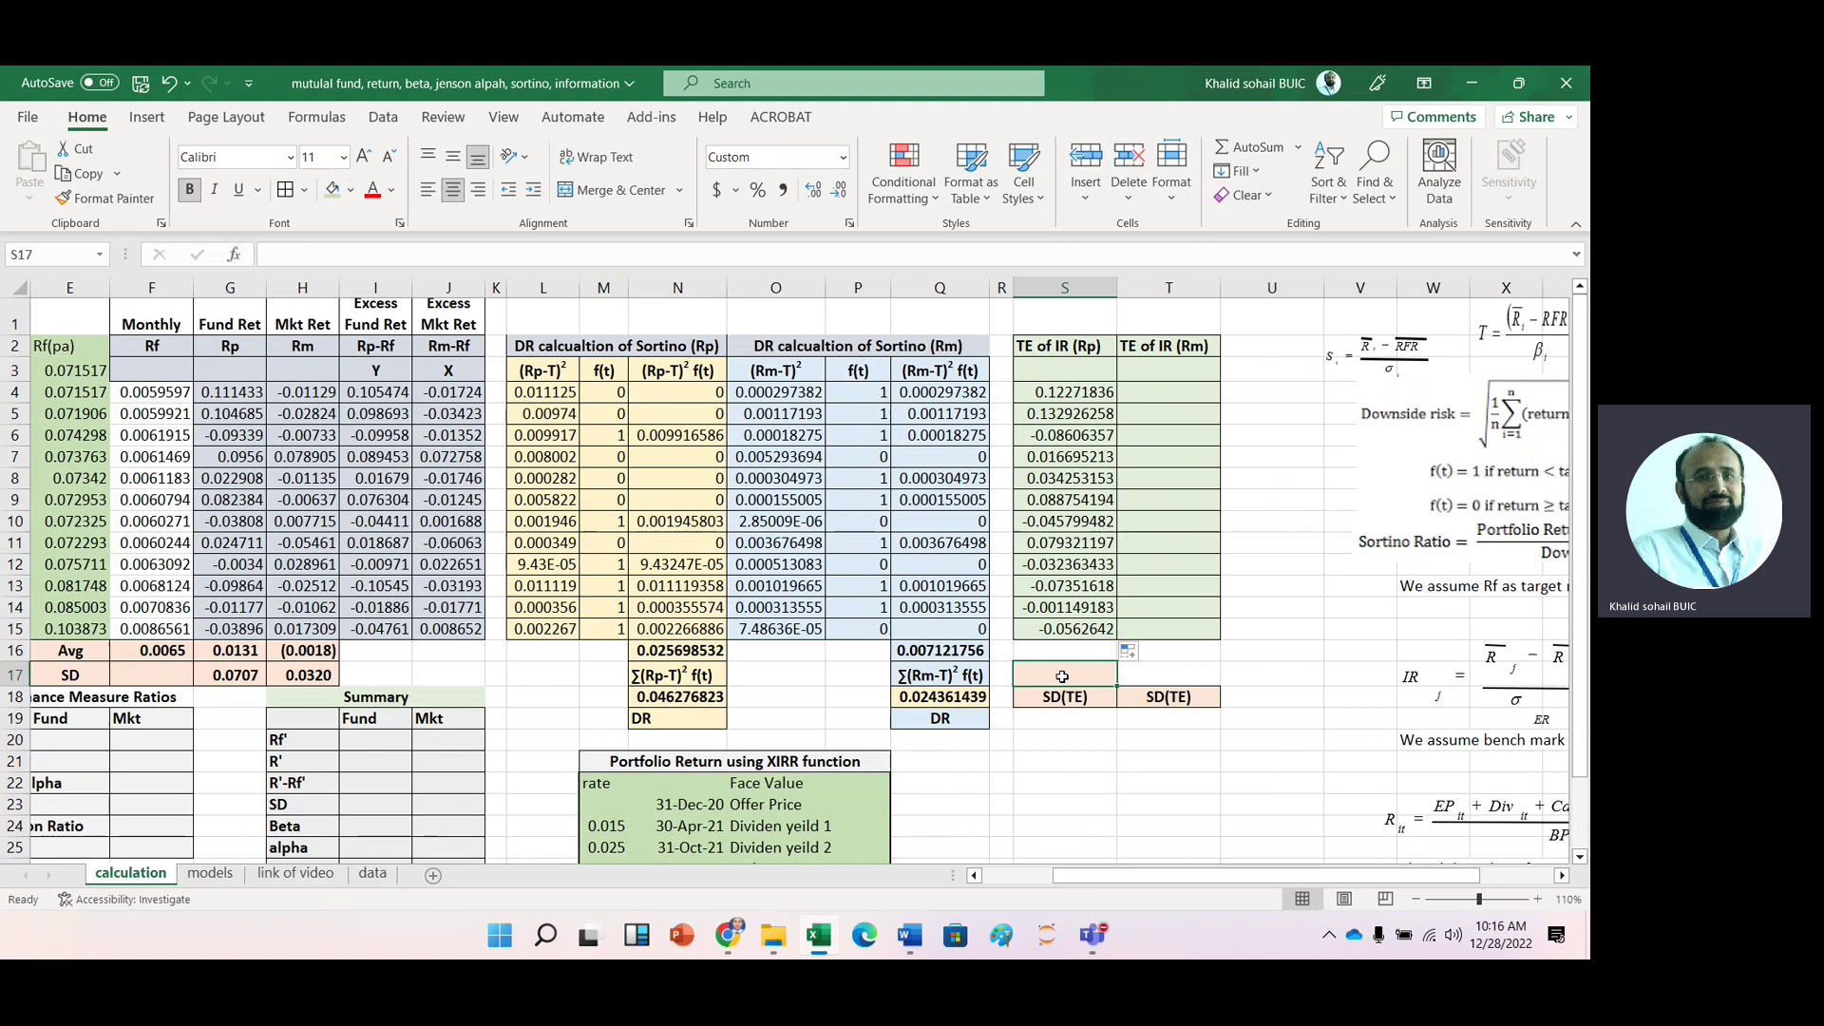
Step: Copy G17's STDEV.P formula into S17, giving an SD(TE) of 0.0735
click(231, 676)
key(ctrl+c)
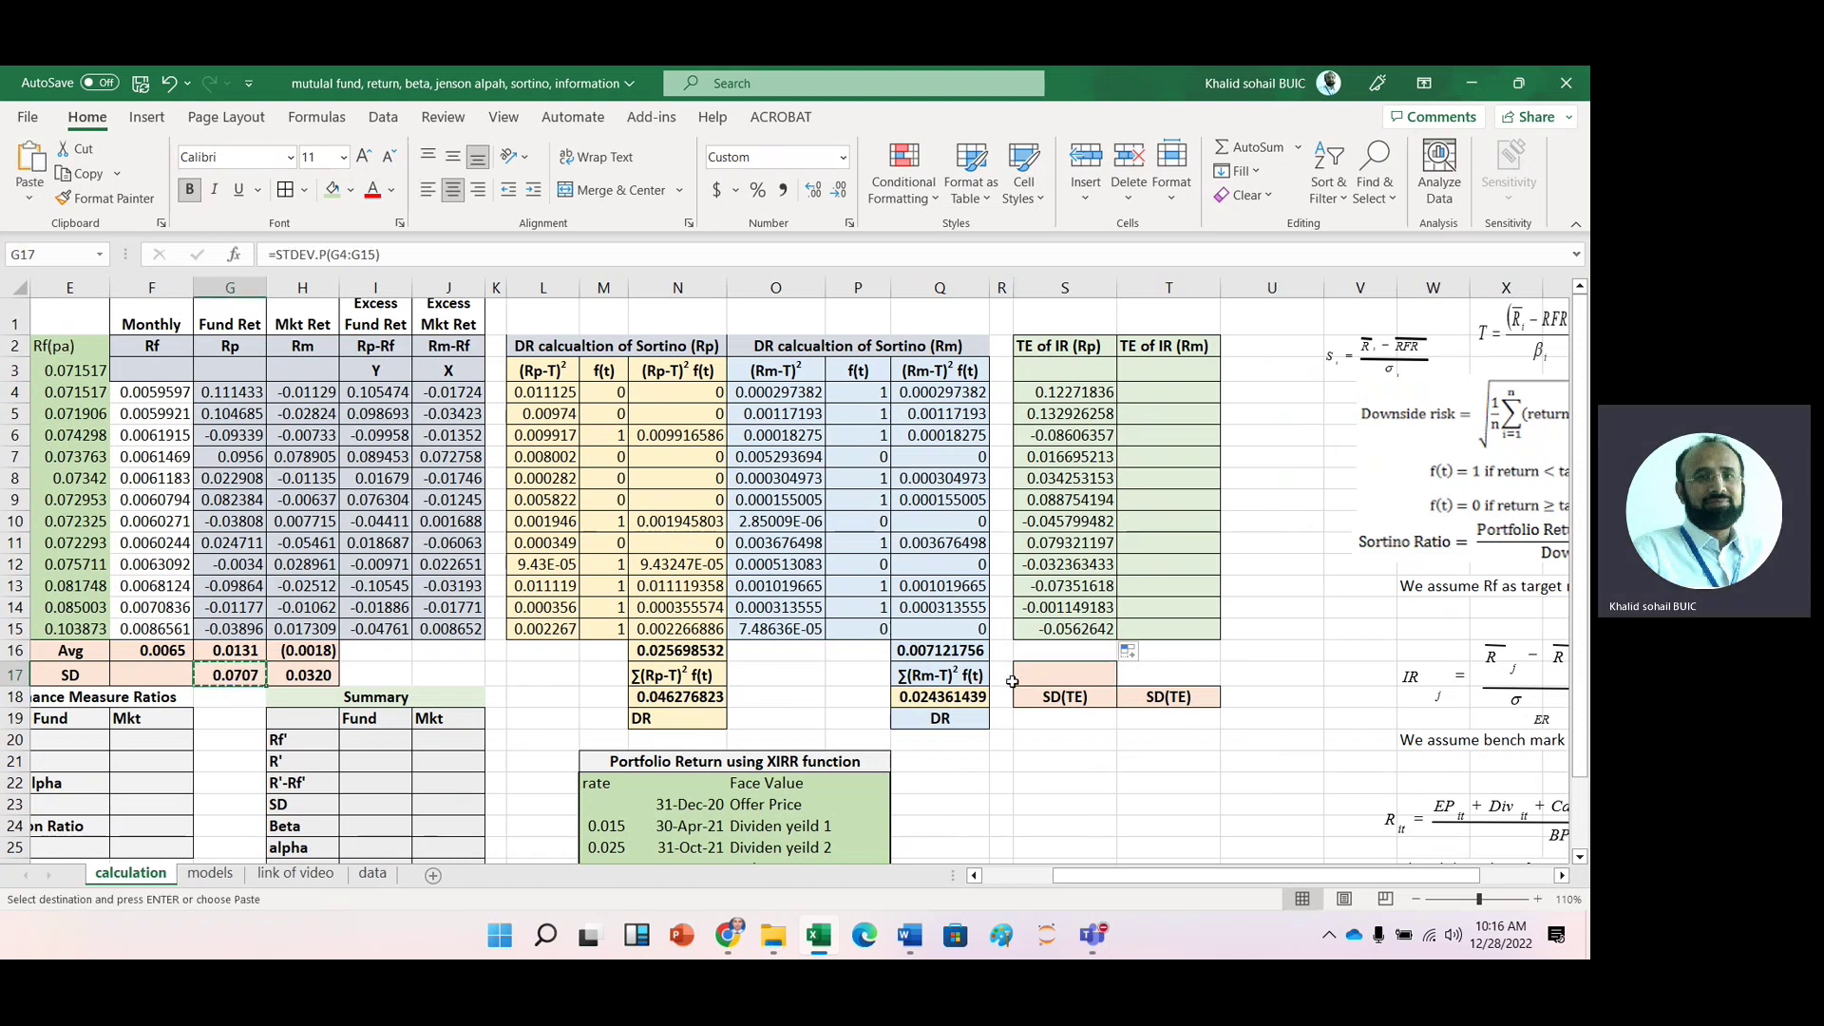
click(1057, 670)
key(ctrl+v)
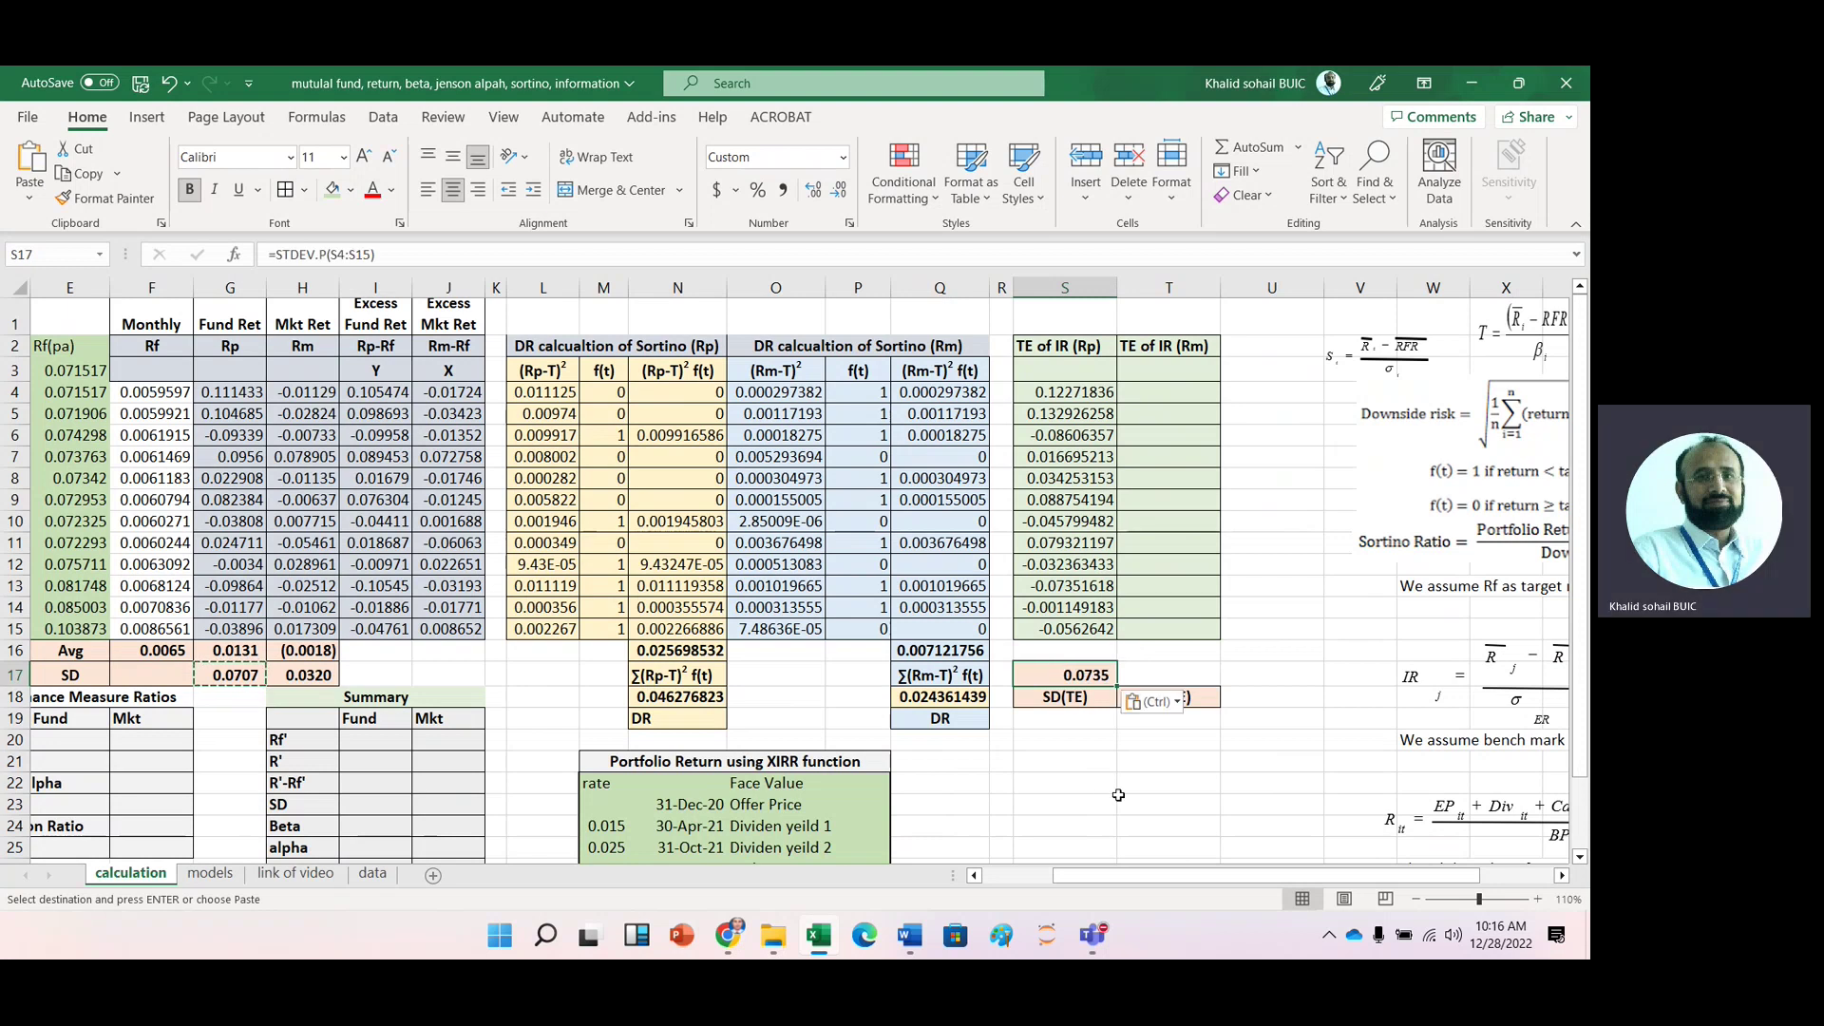
click(370, 769)
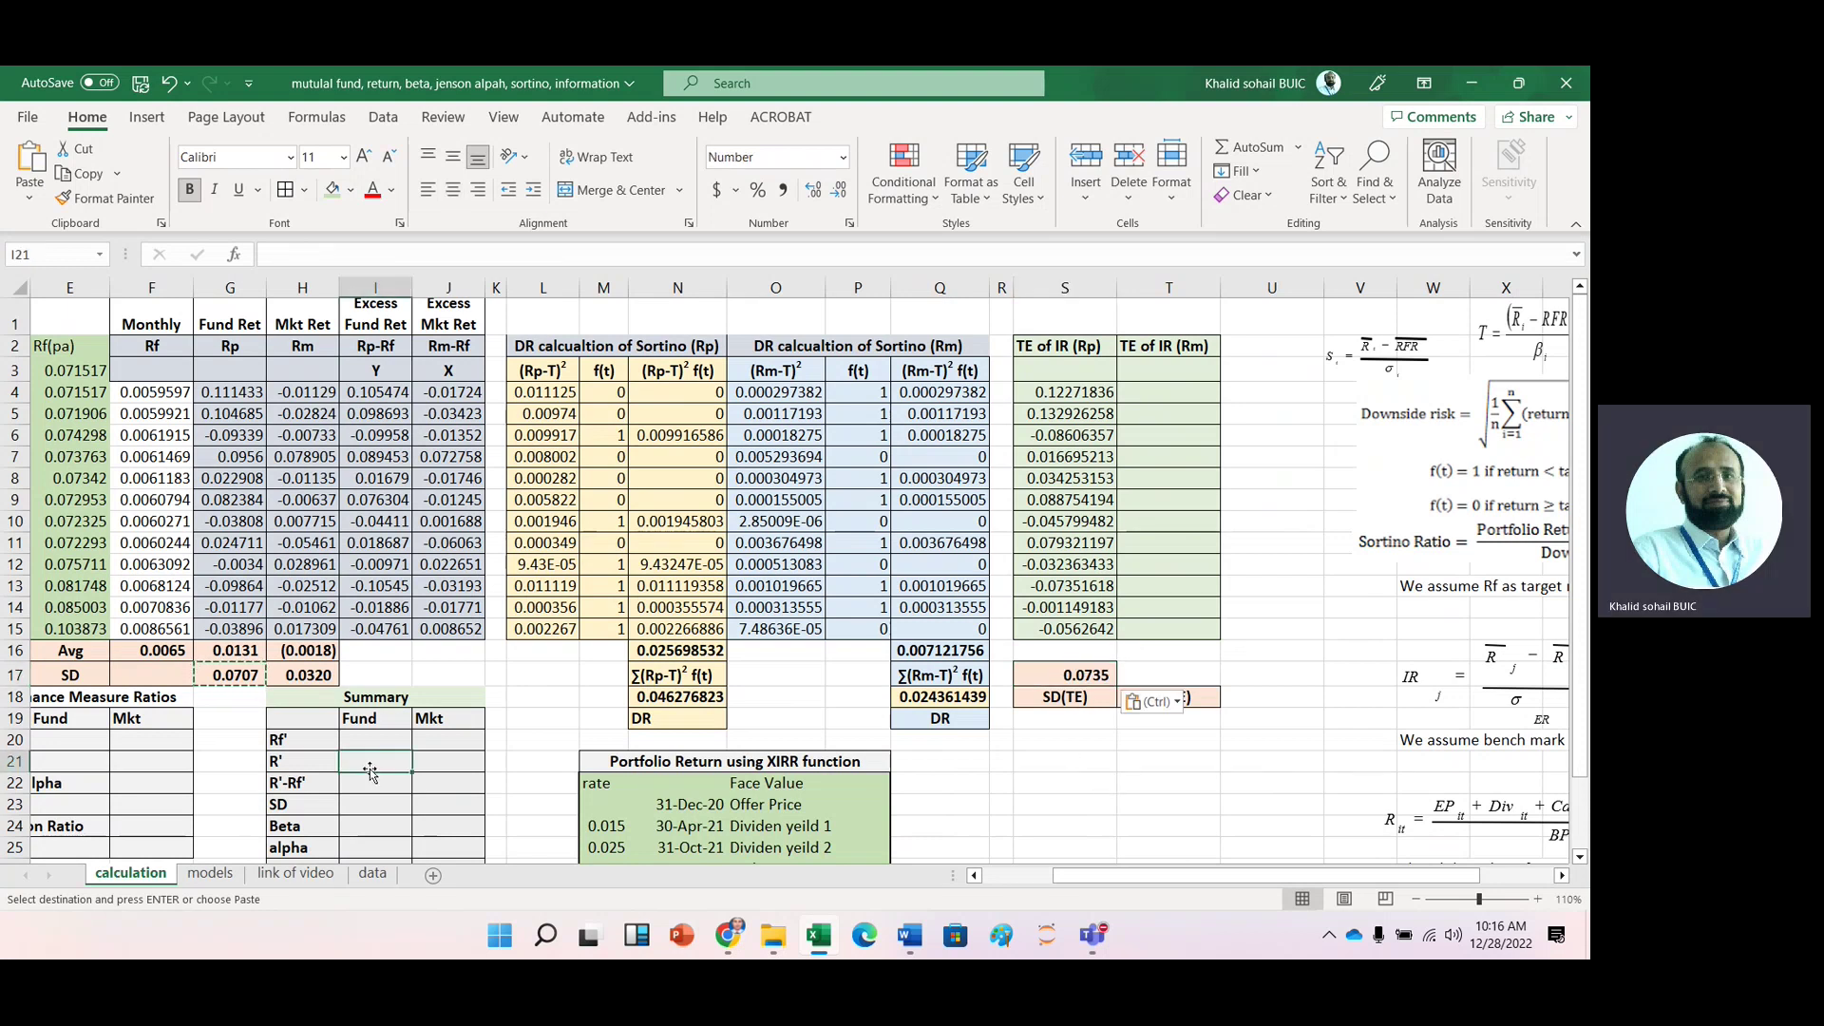
key(Left)
key(Left)
key(Left)
key(Left)
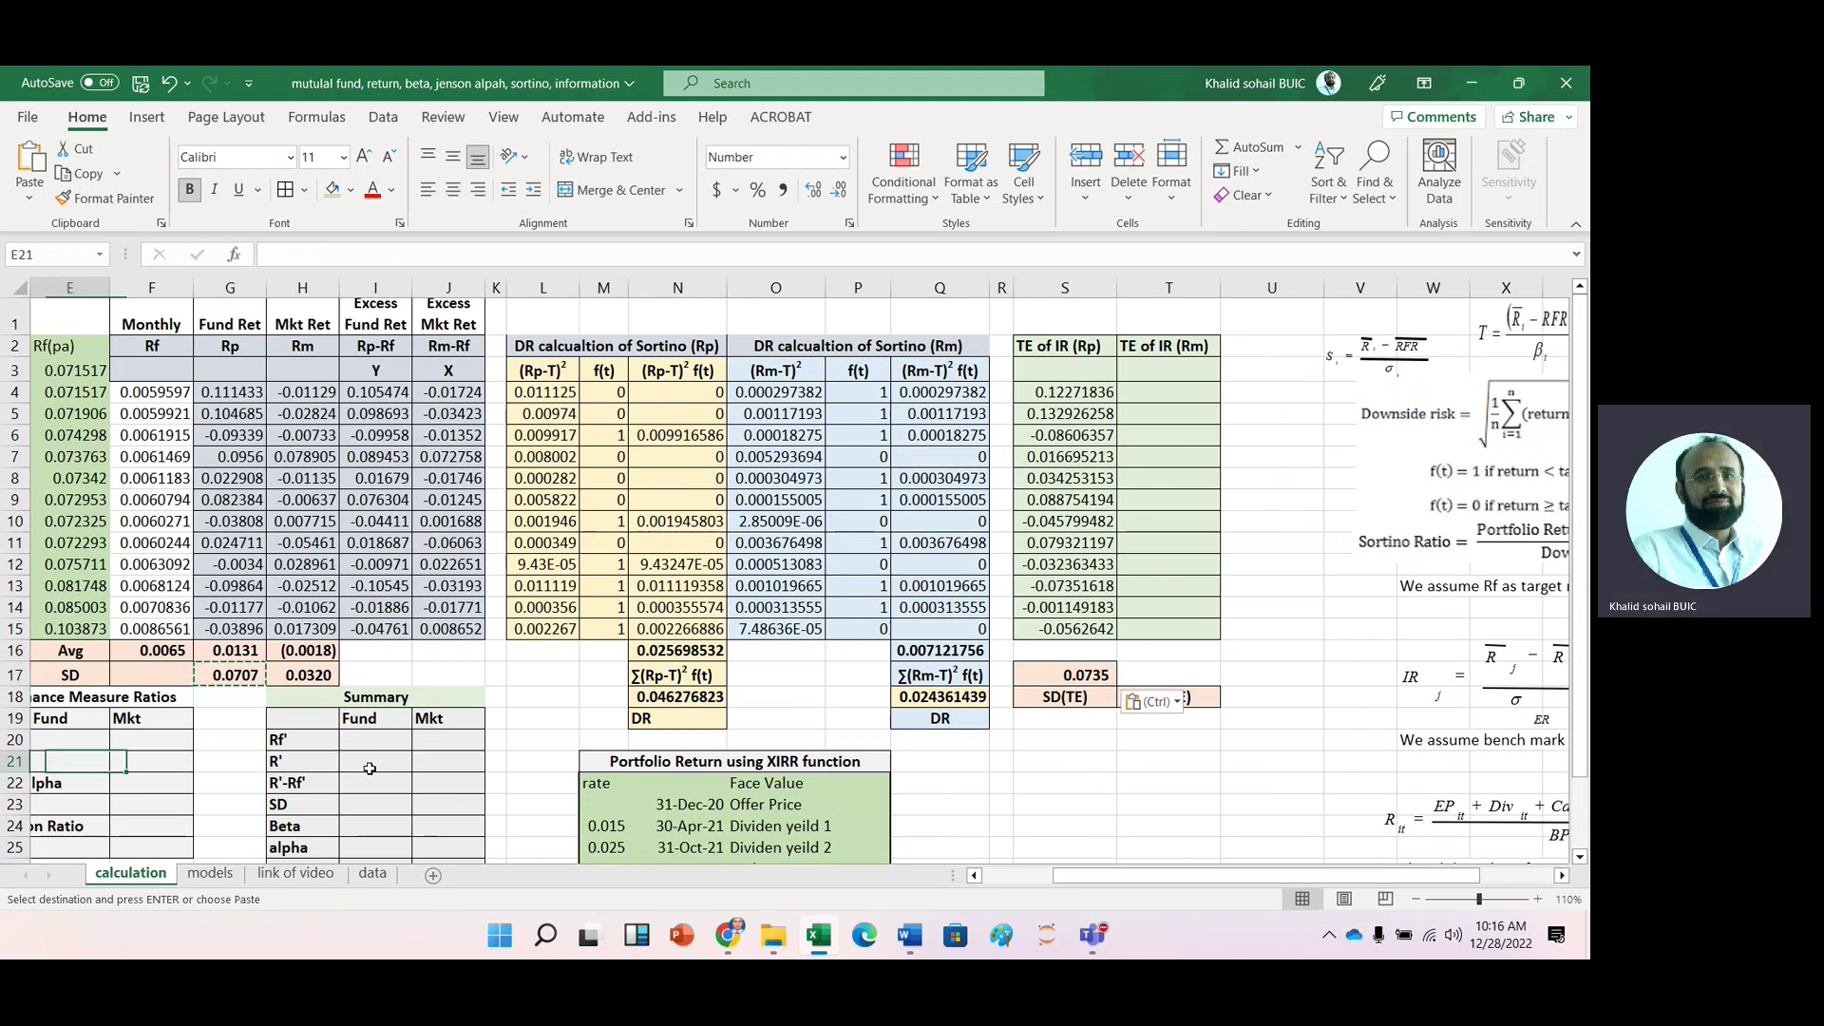
key(Left)
key(Left)
key(Down)
key(Down)
key(Down)
key(Down)
key(Down)
key(Down)
key(Down)
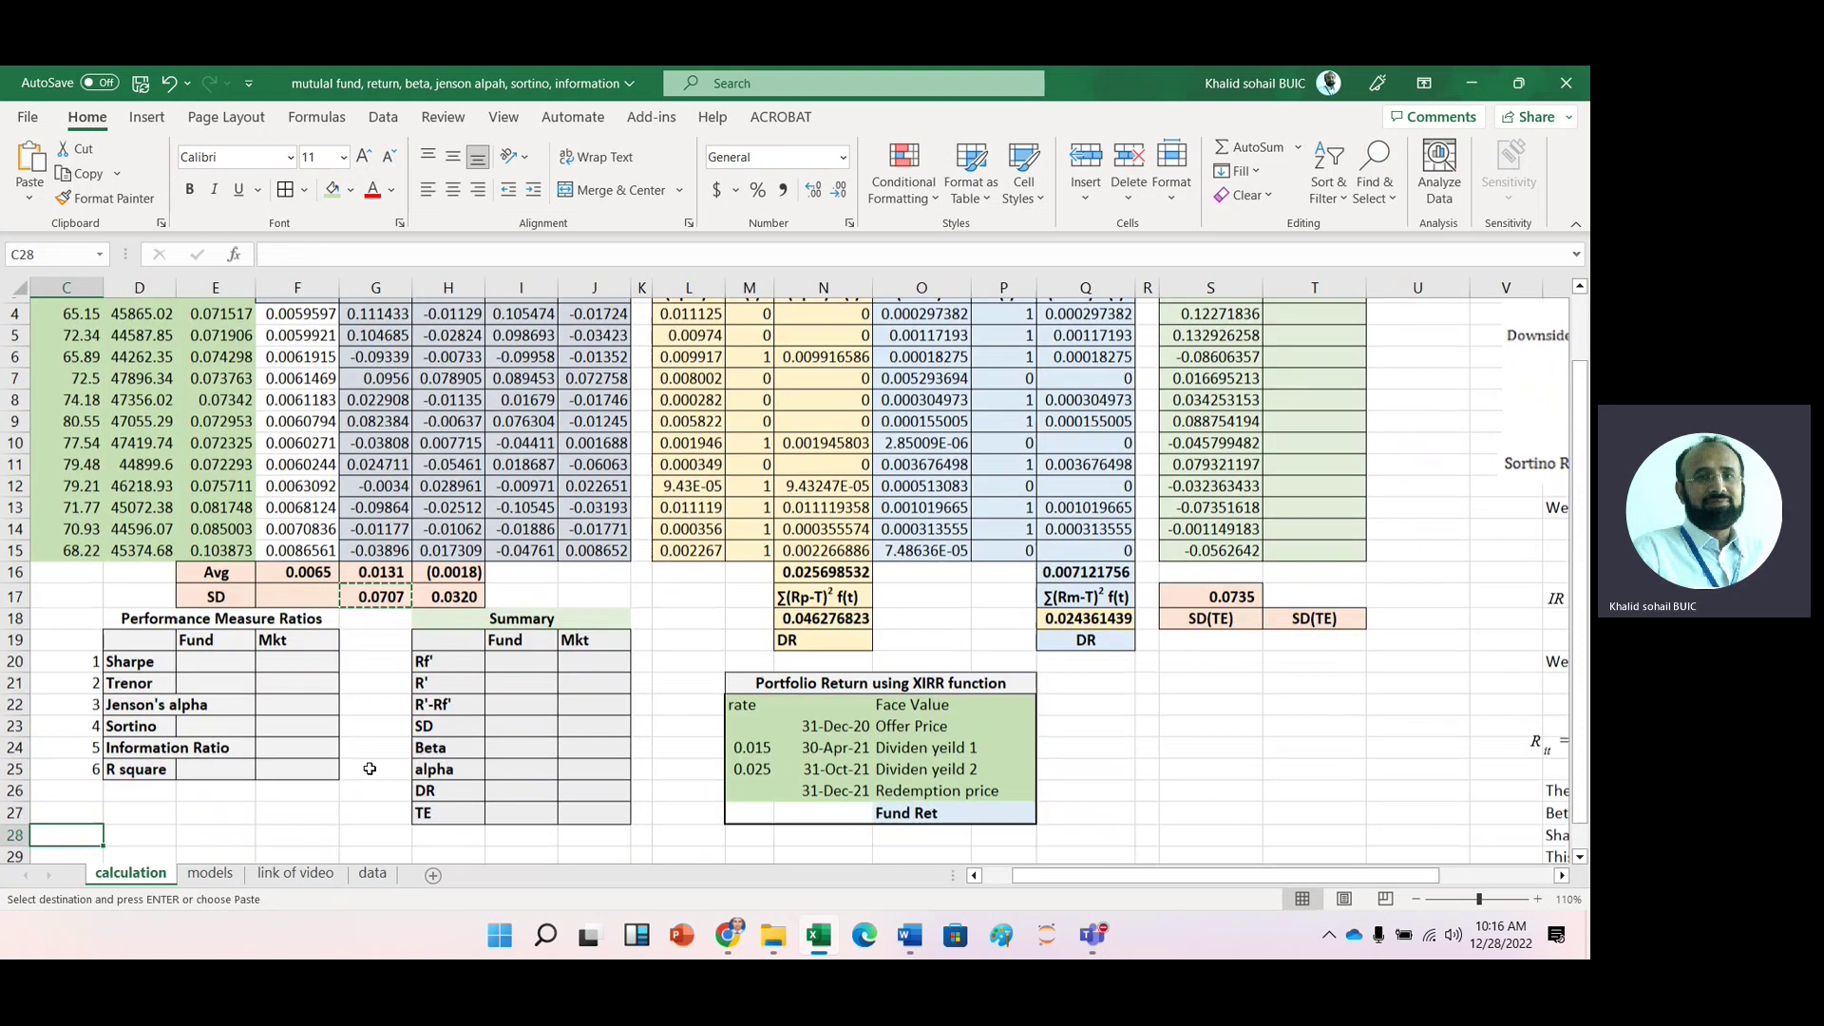
Step: Link the fund's Rf' to the average risk-free rate in F16, and the market's Rf' to the fund's Rf'
click(521, 655)
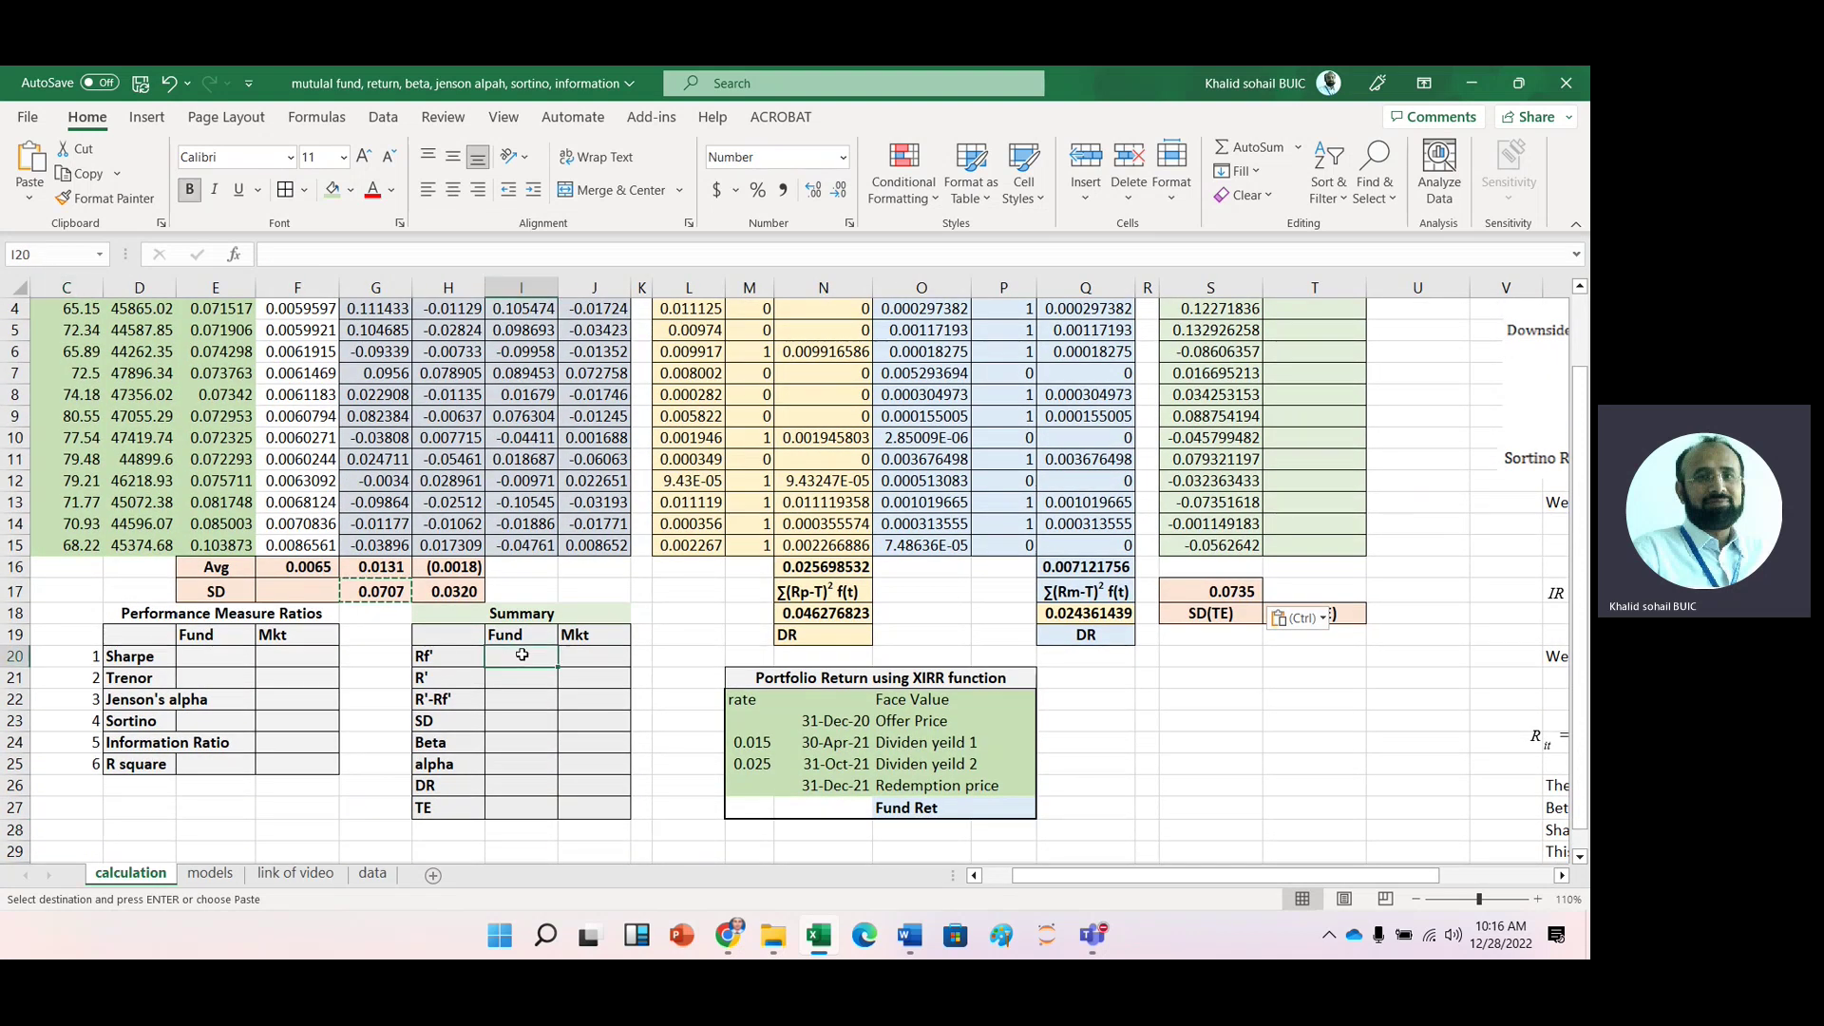
text(=)
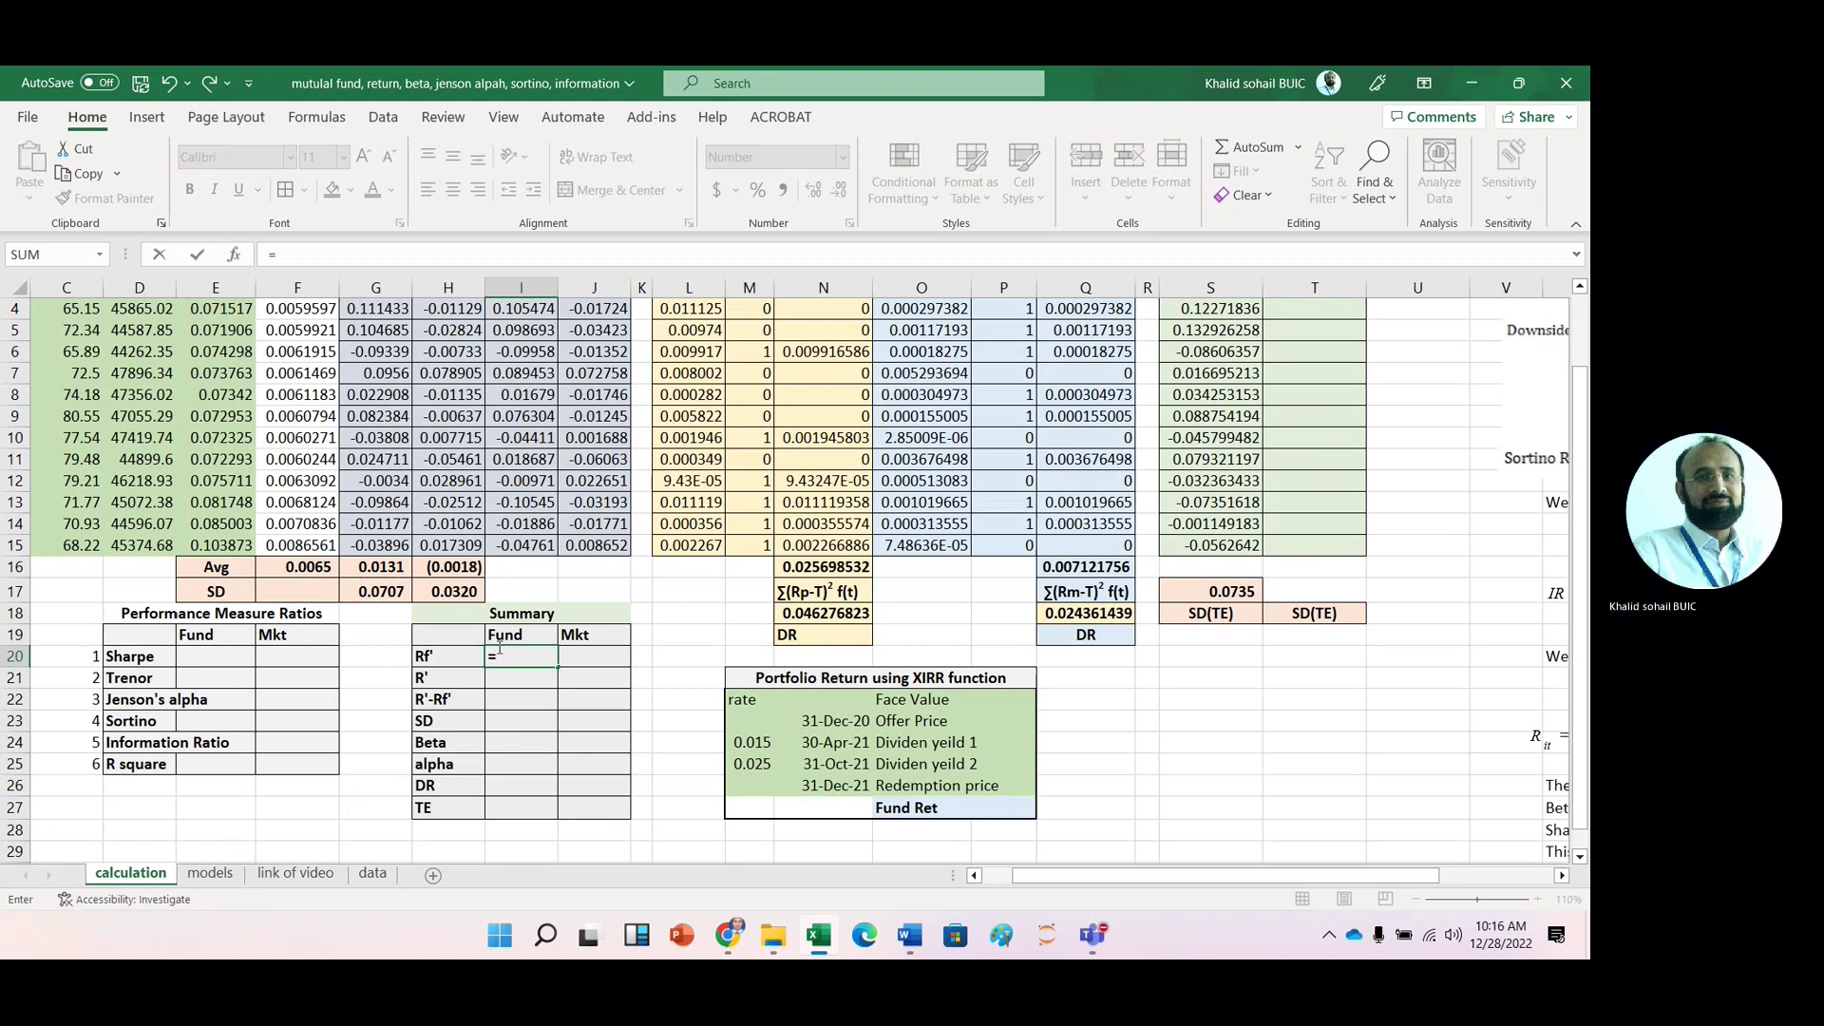
click(295, 567)
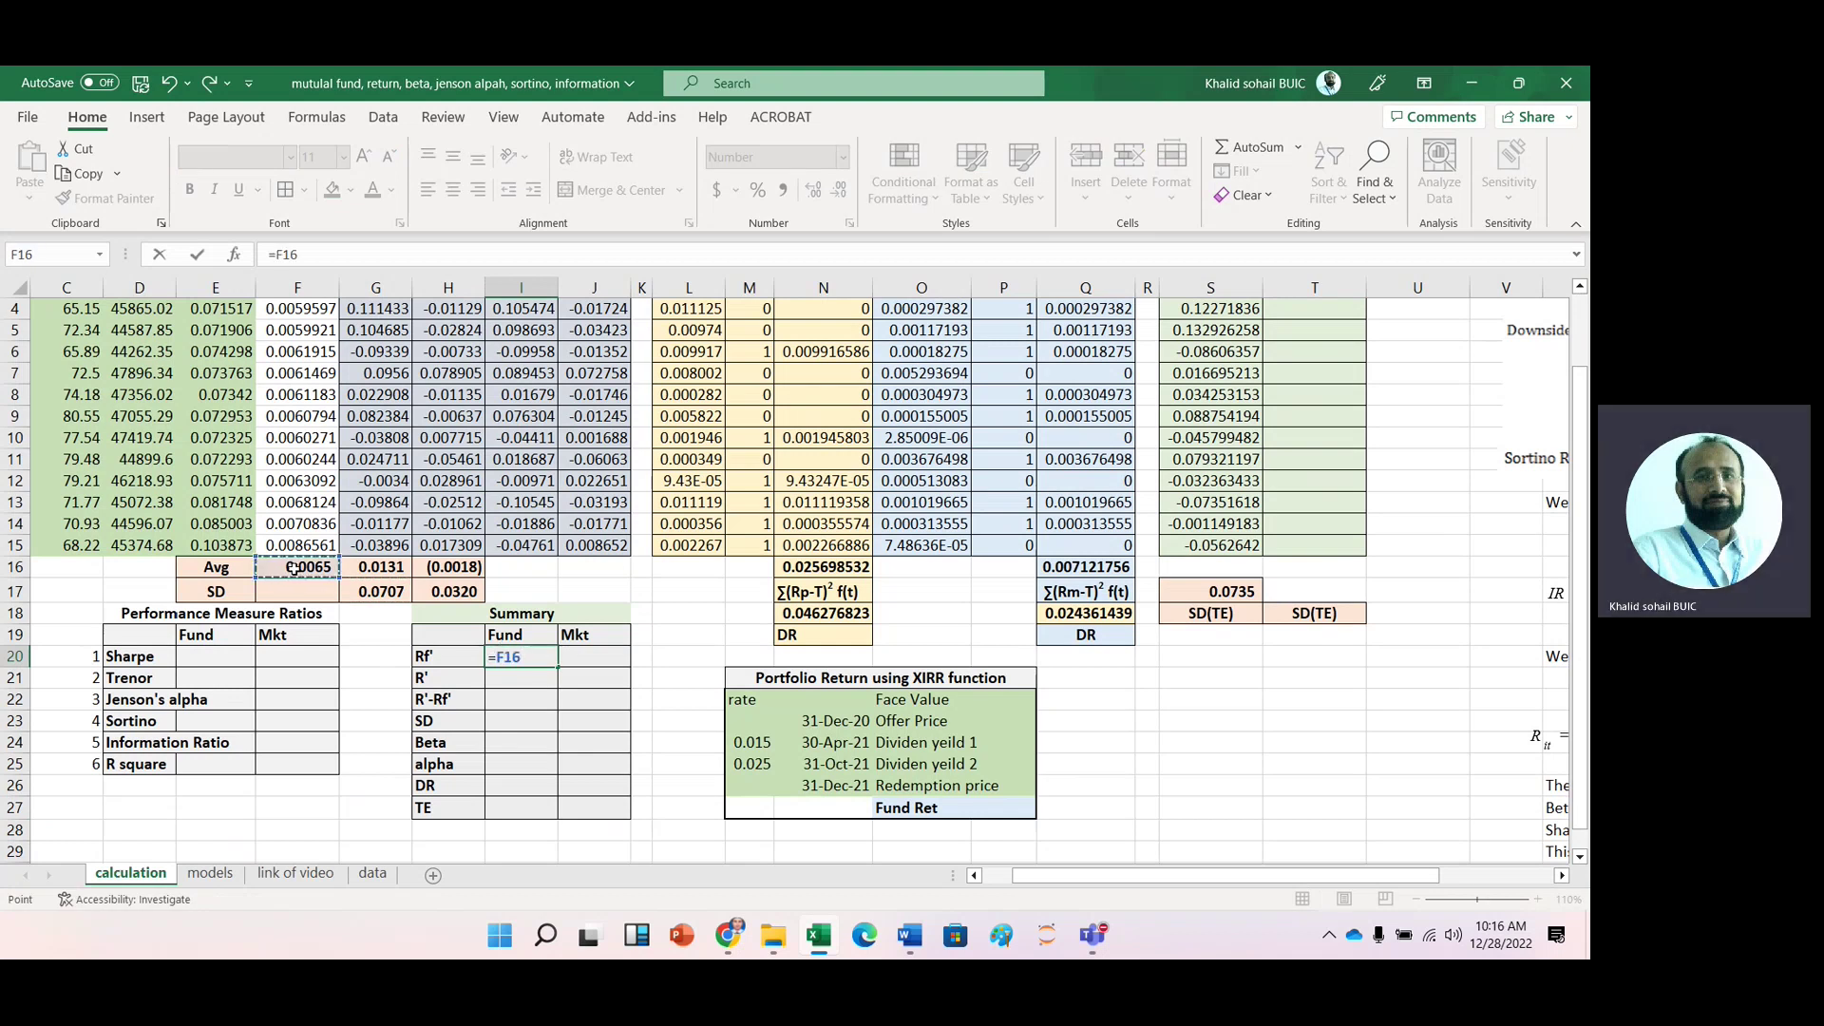
key(Return)
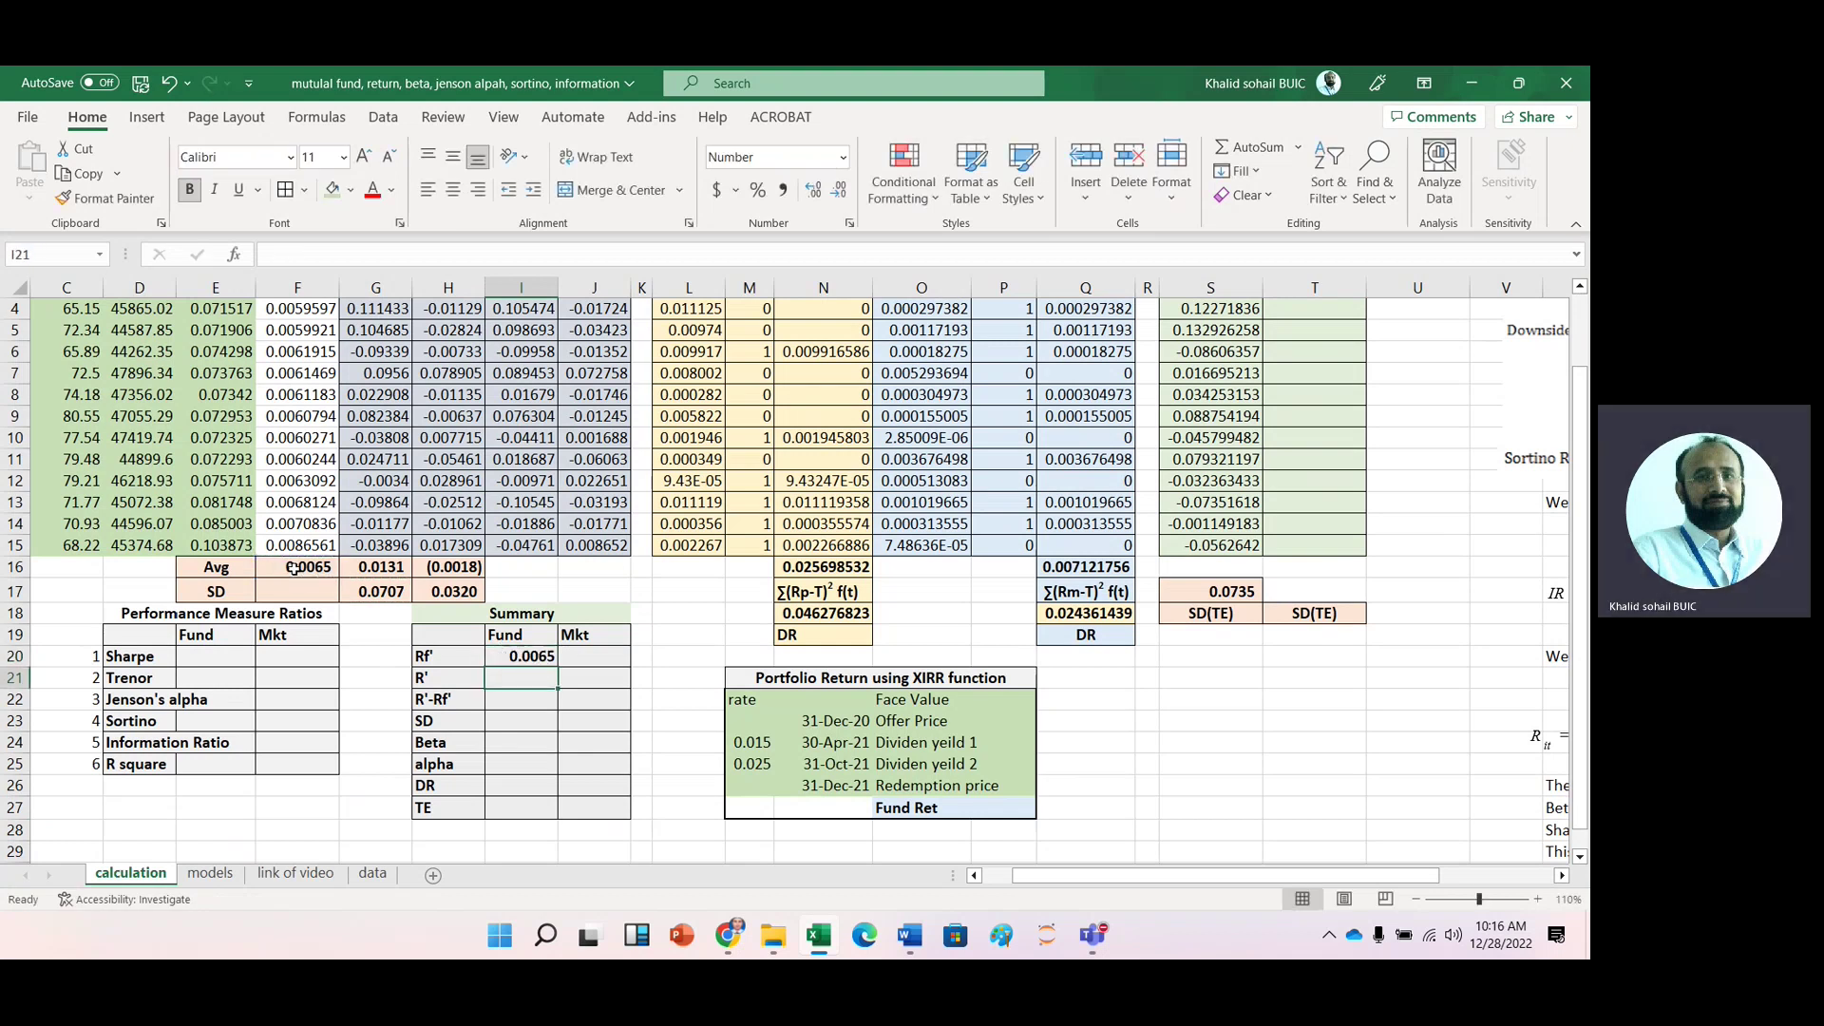
click(608, 656)
text(=)
click(528, 655)
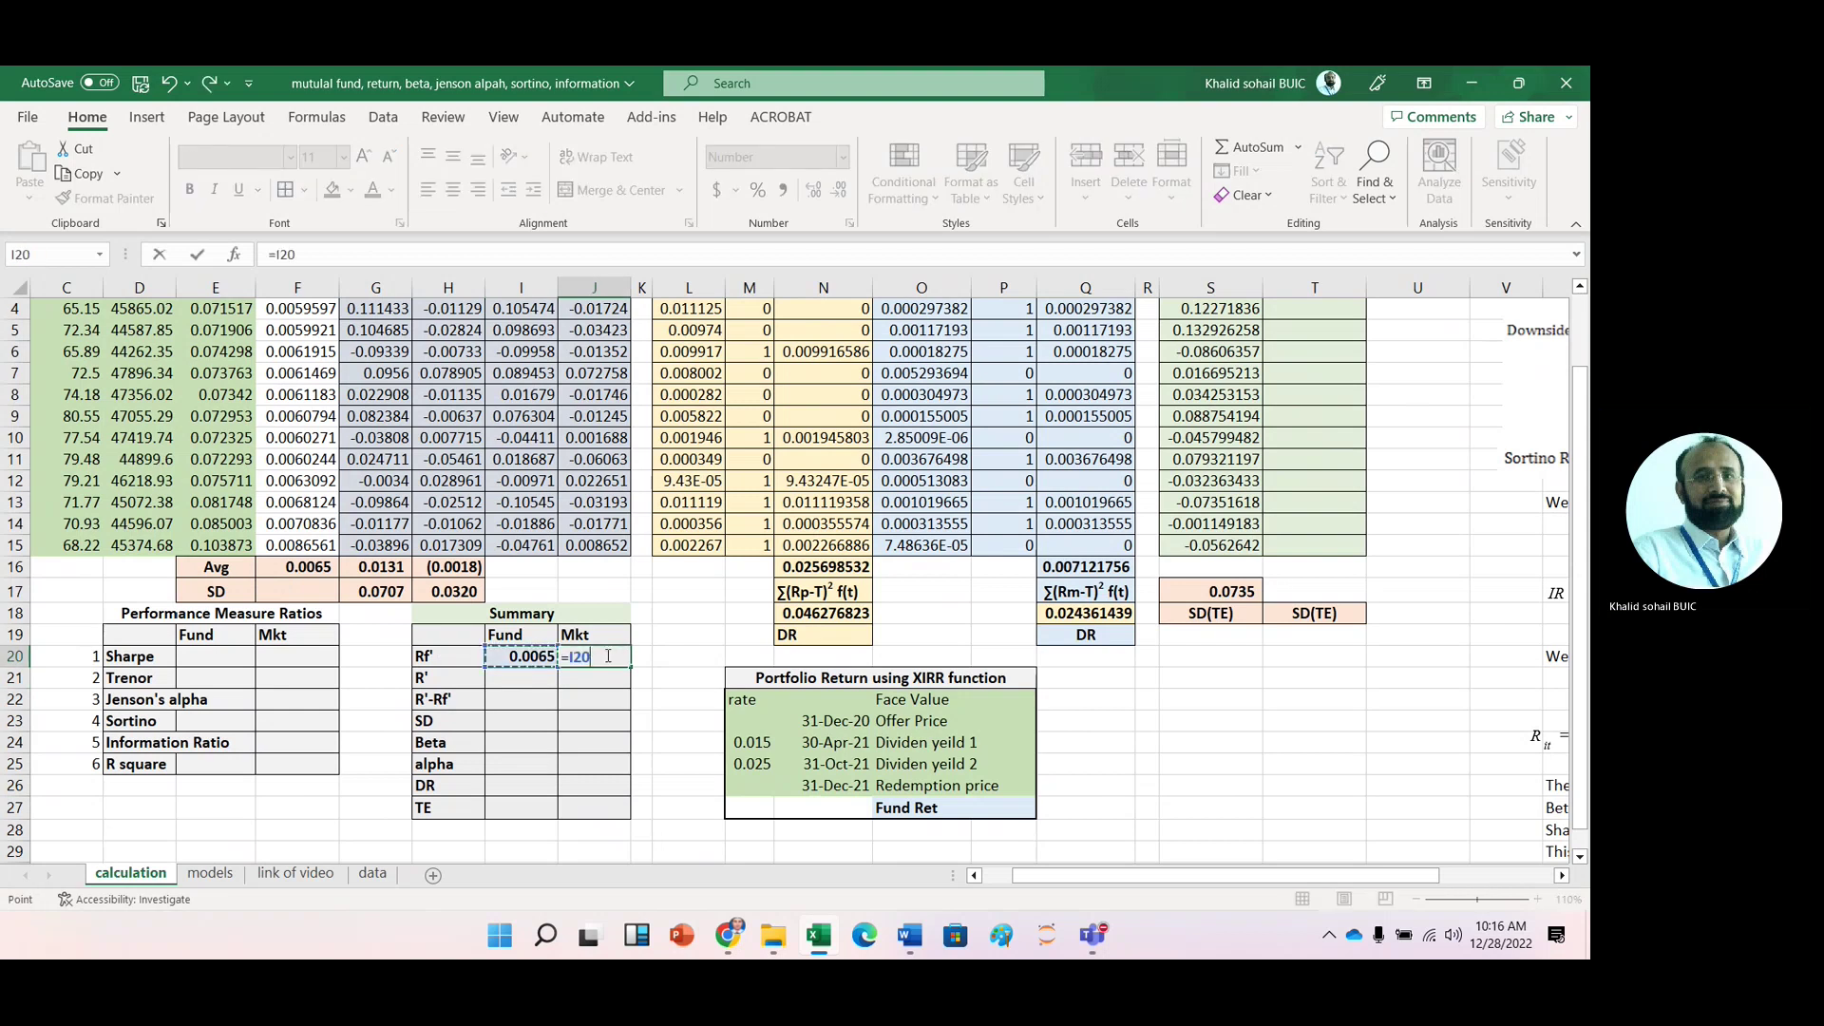
key(Return)
Step: Link the fund's R' to its average return in G16
click(532, 677)
text(=)
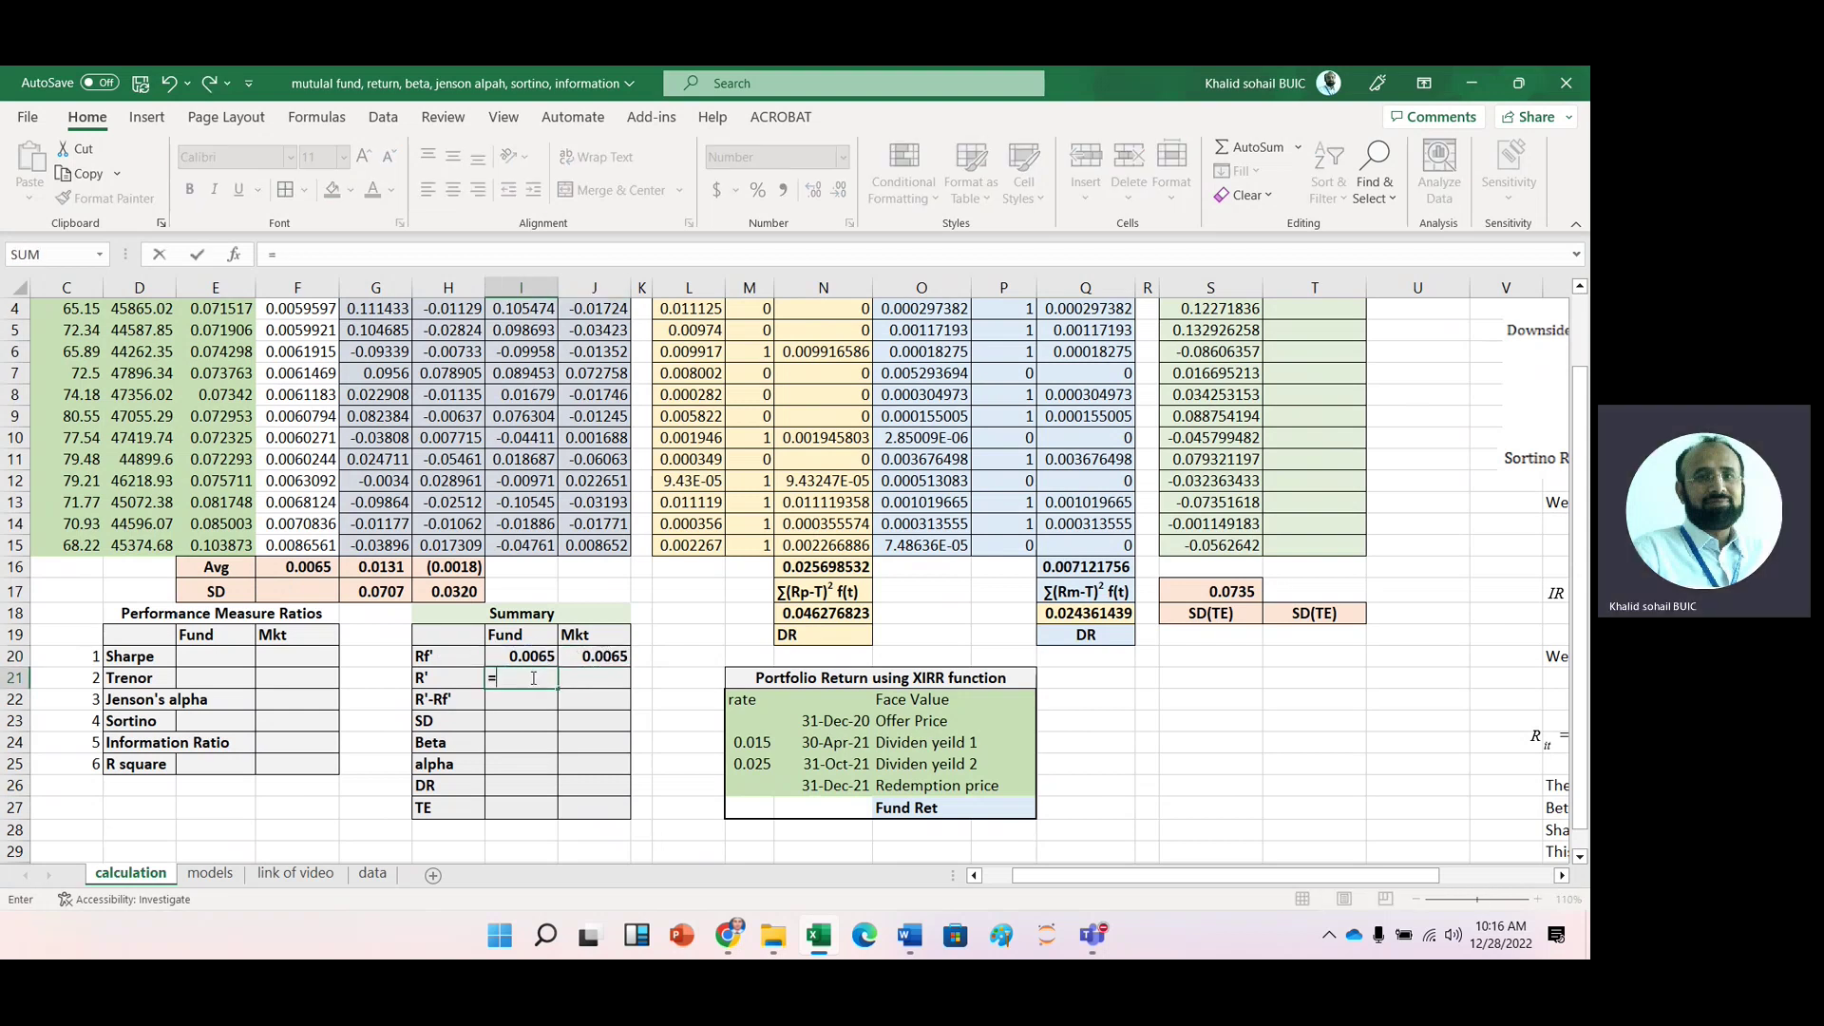
click(372, 570)
key(Return)
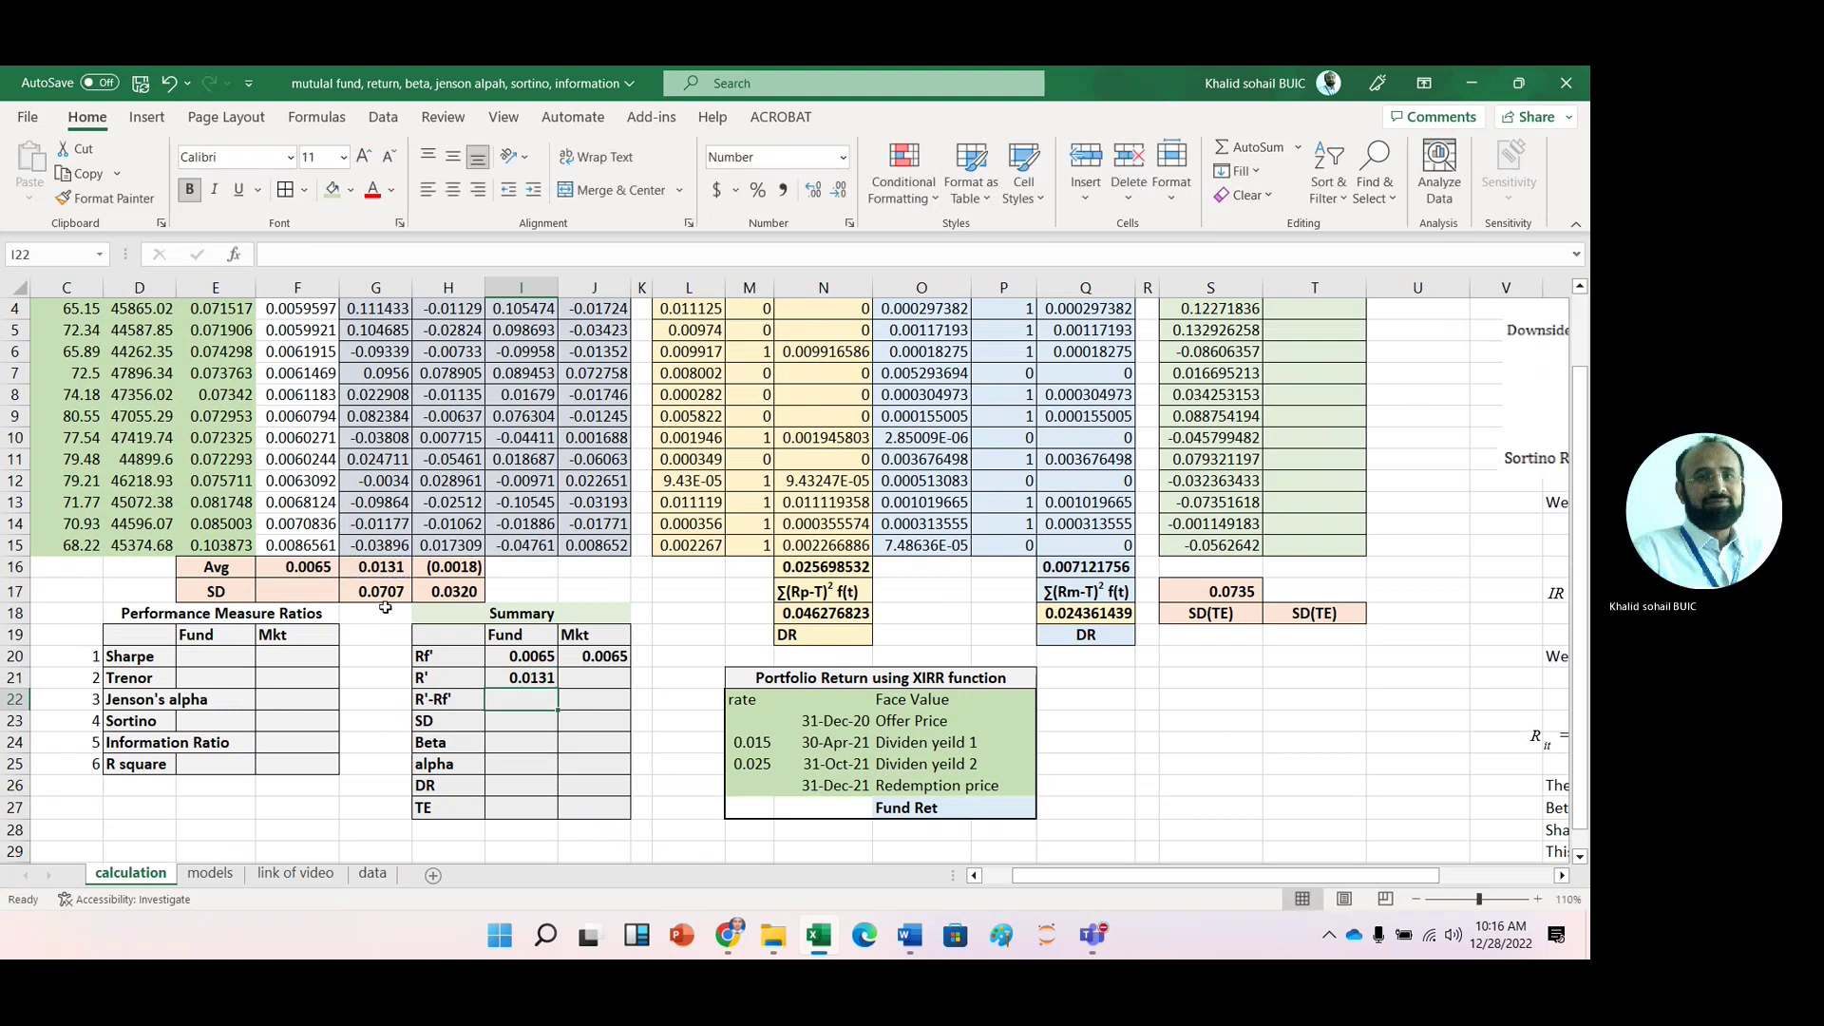
Step: Enter the fund's excess return as =I21-I20 and link its SD to G17
text(=)
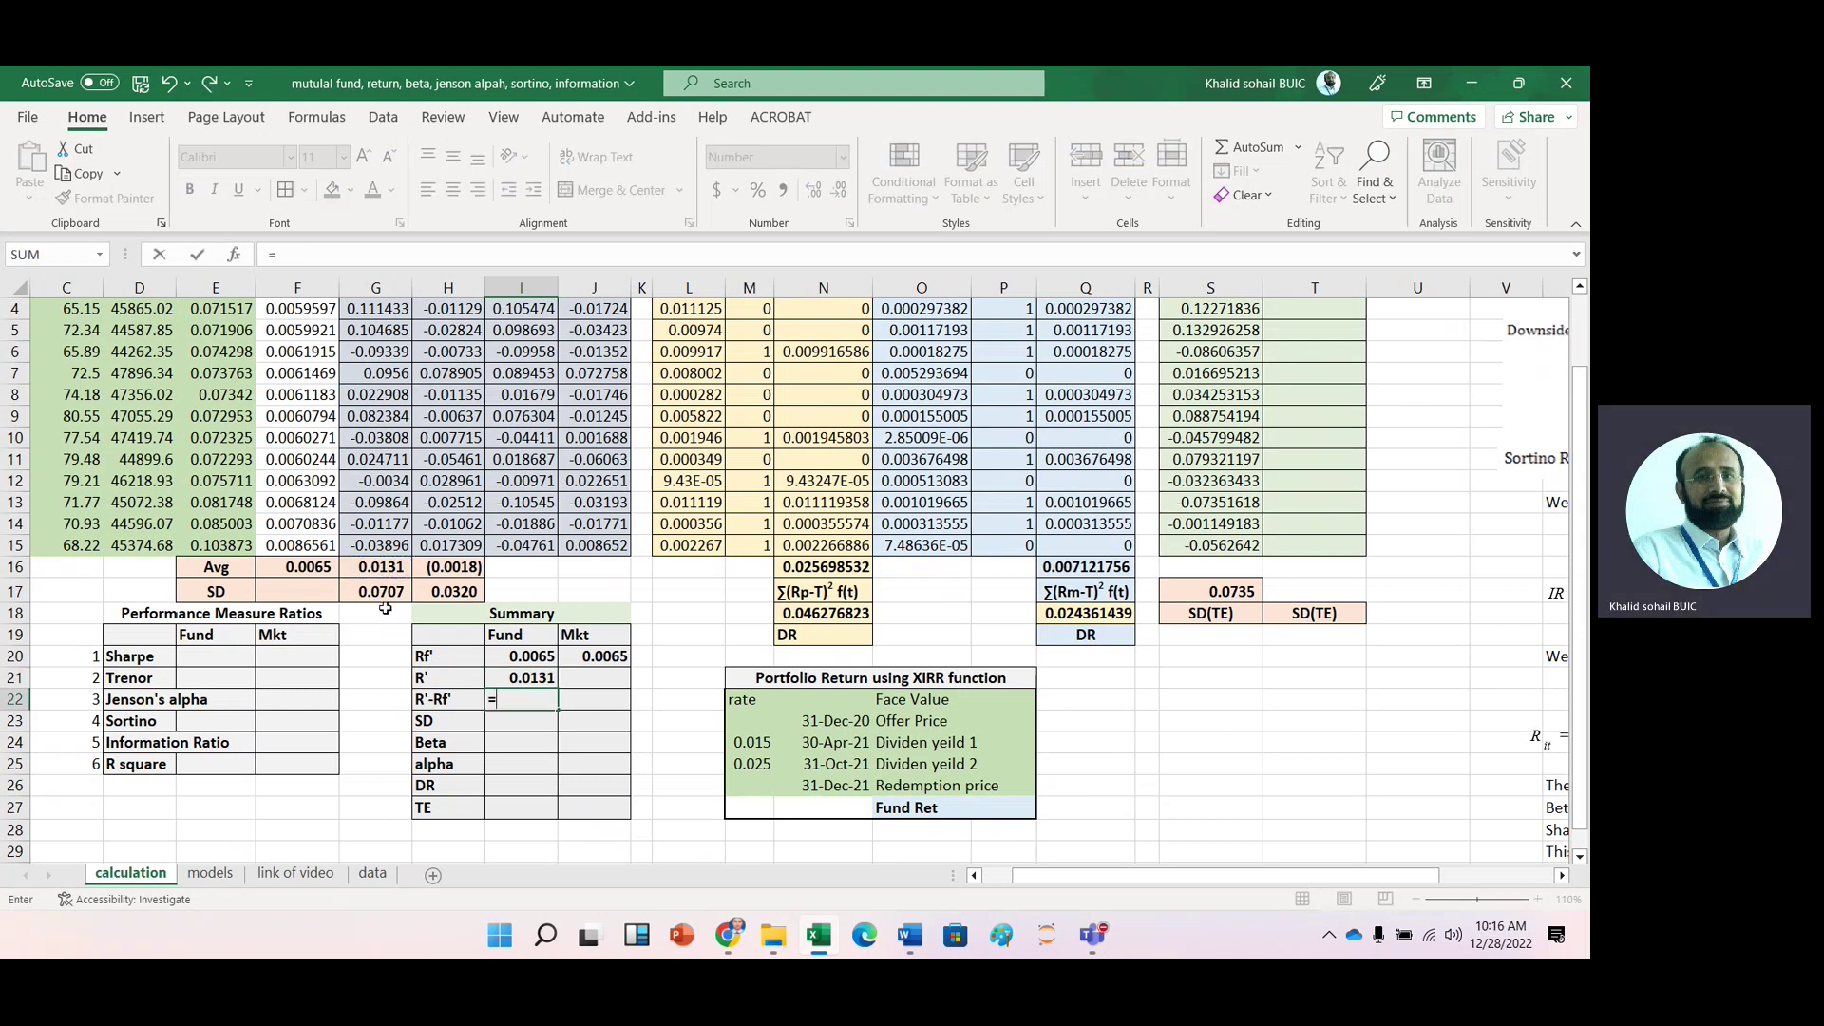
key(Up)
key(Up)
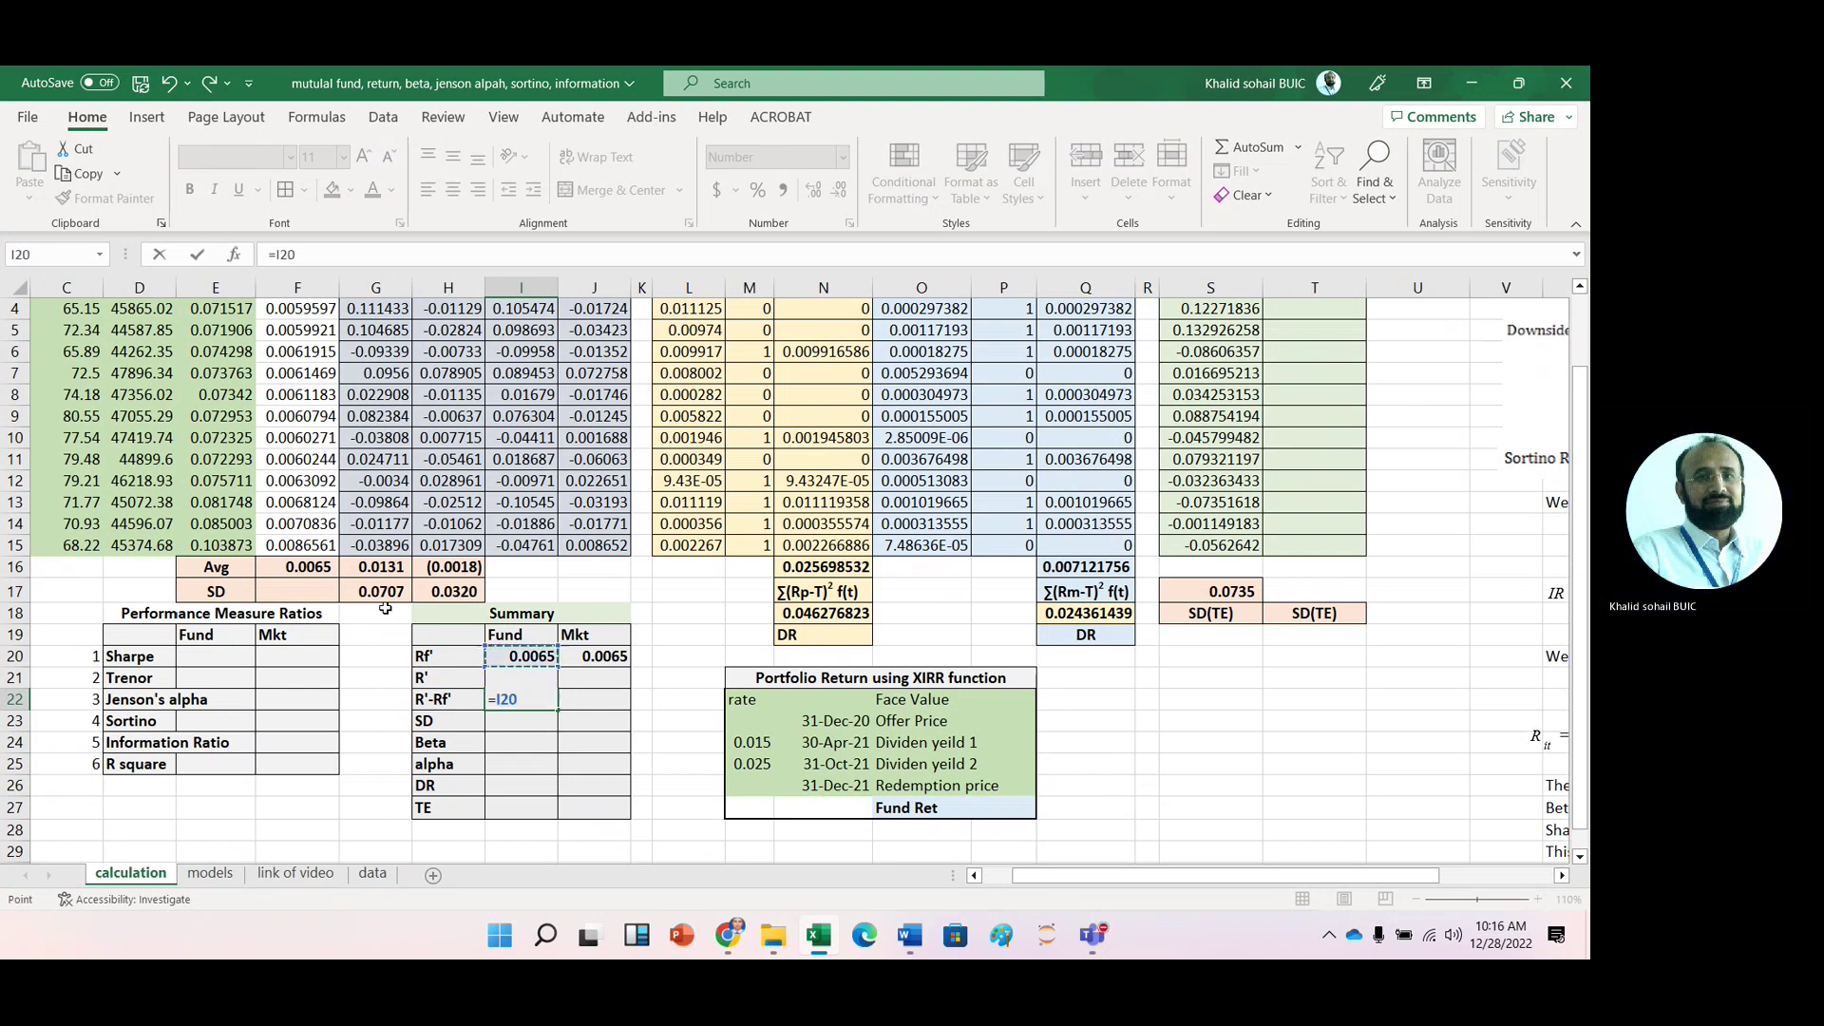
key(Down)
key(Return)
text(=)
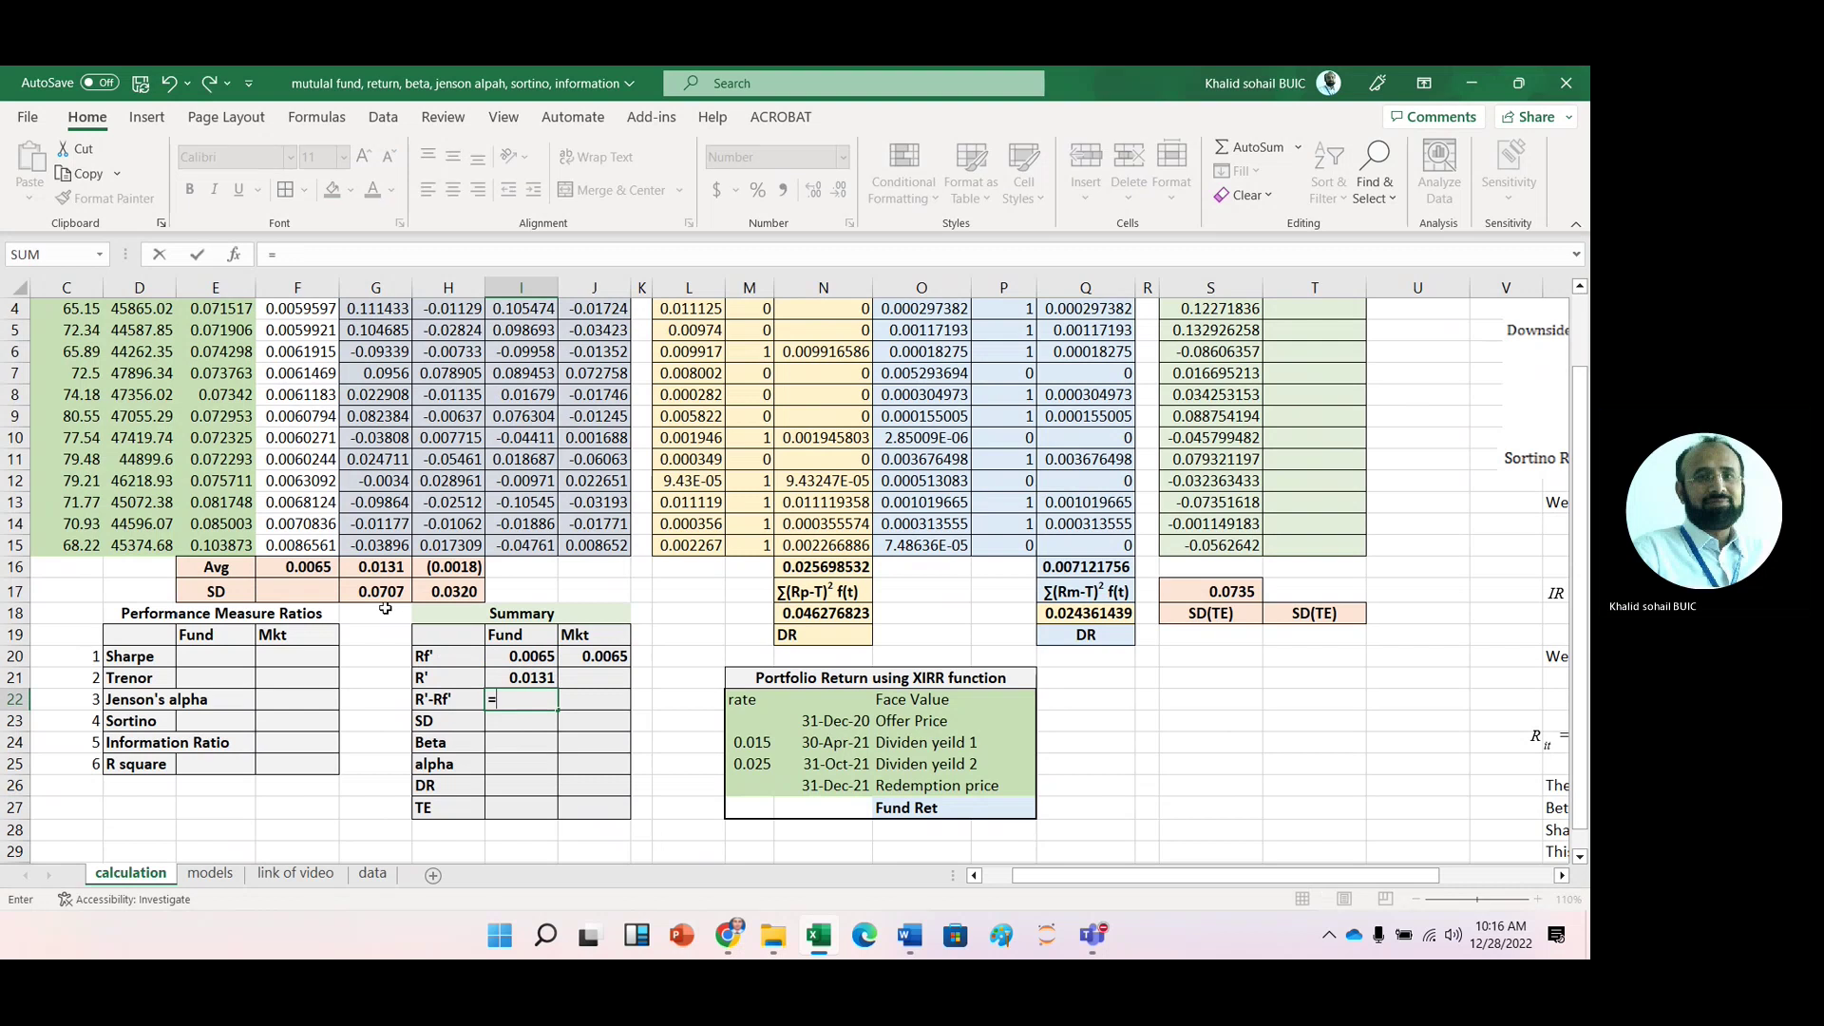
key(Up)
text(-)
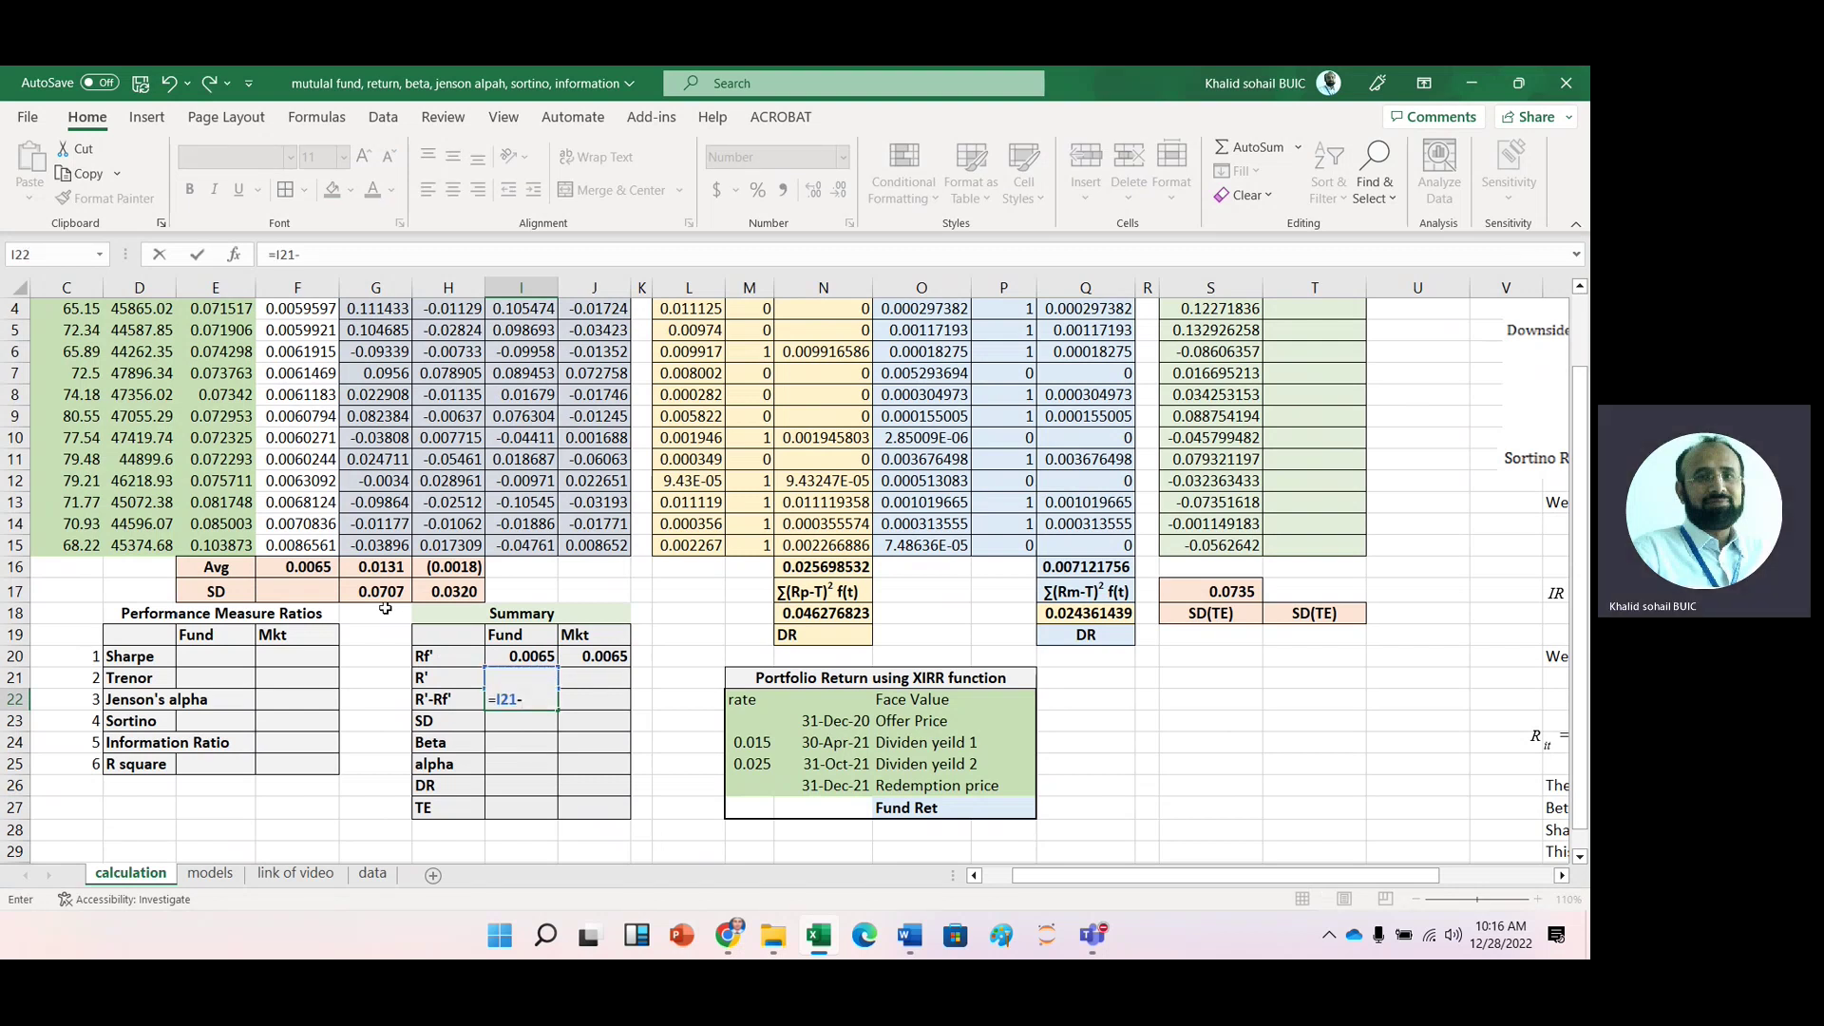
key(Up)
key(Up)
key(Return)
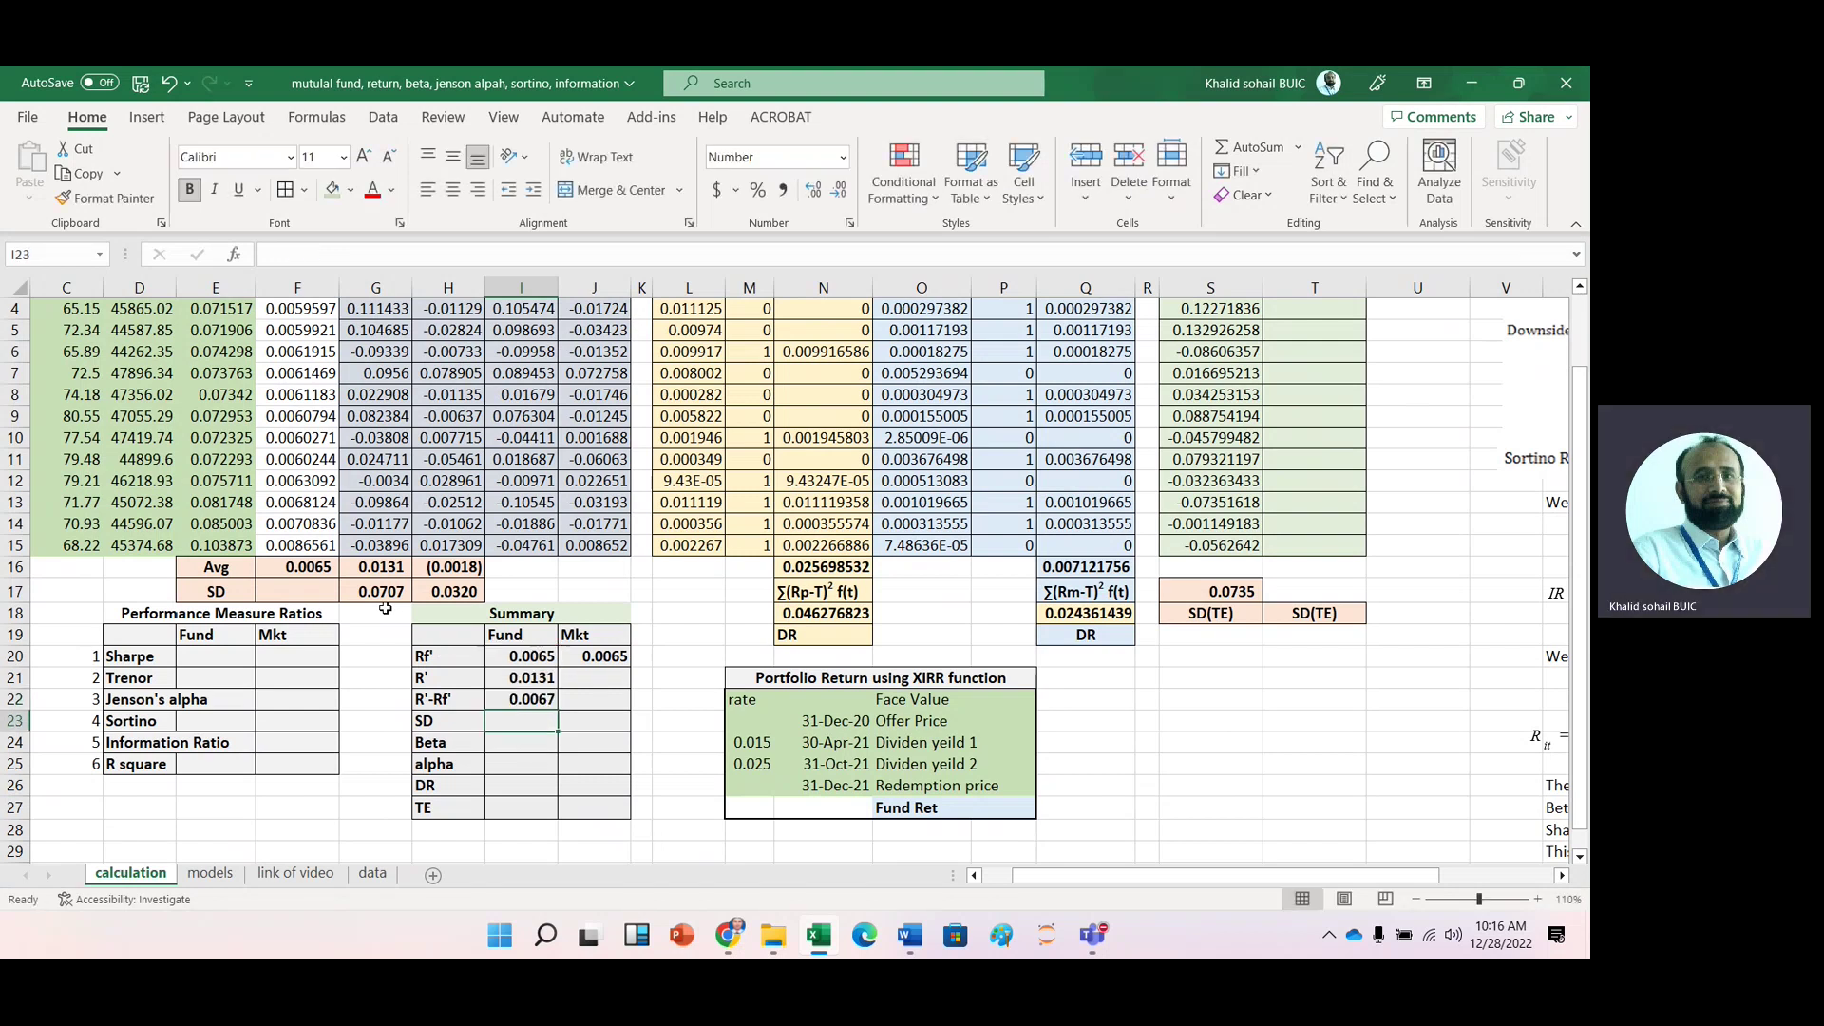
text(=)
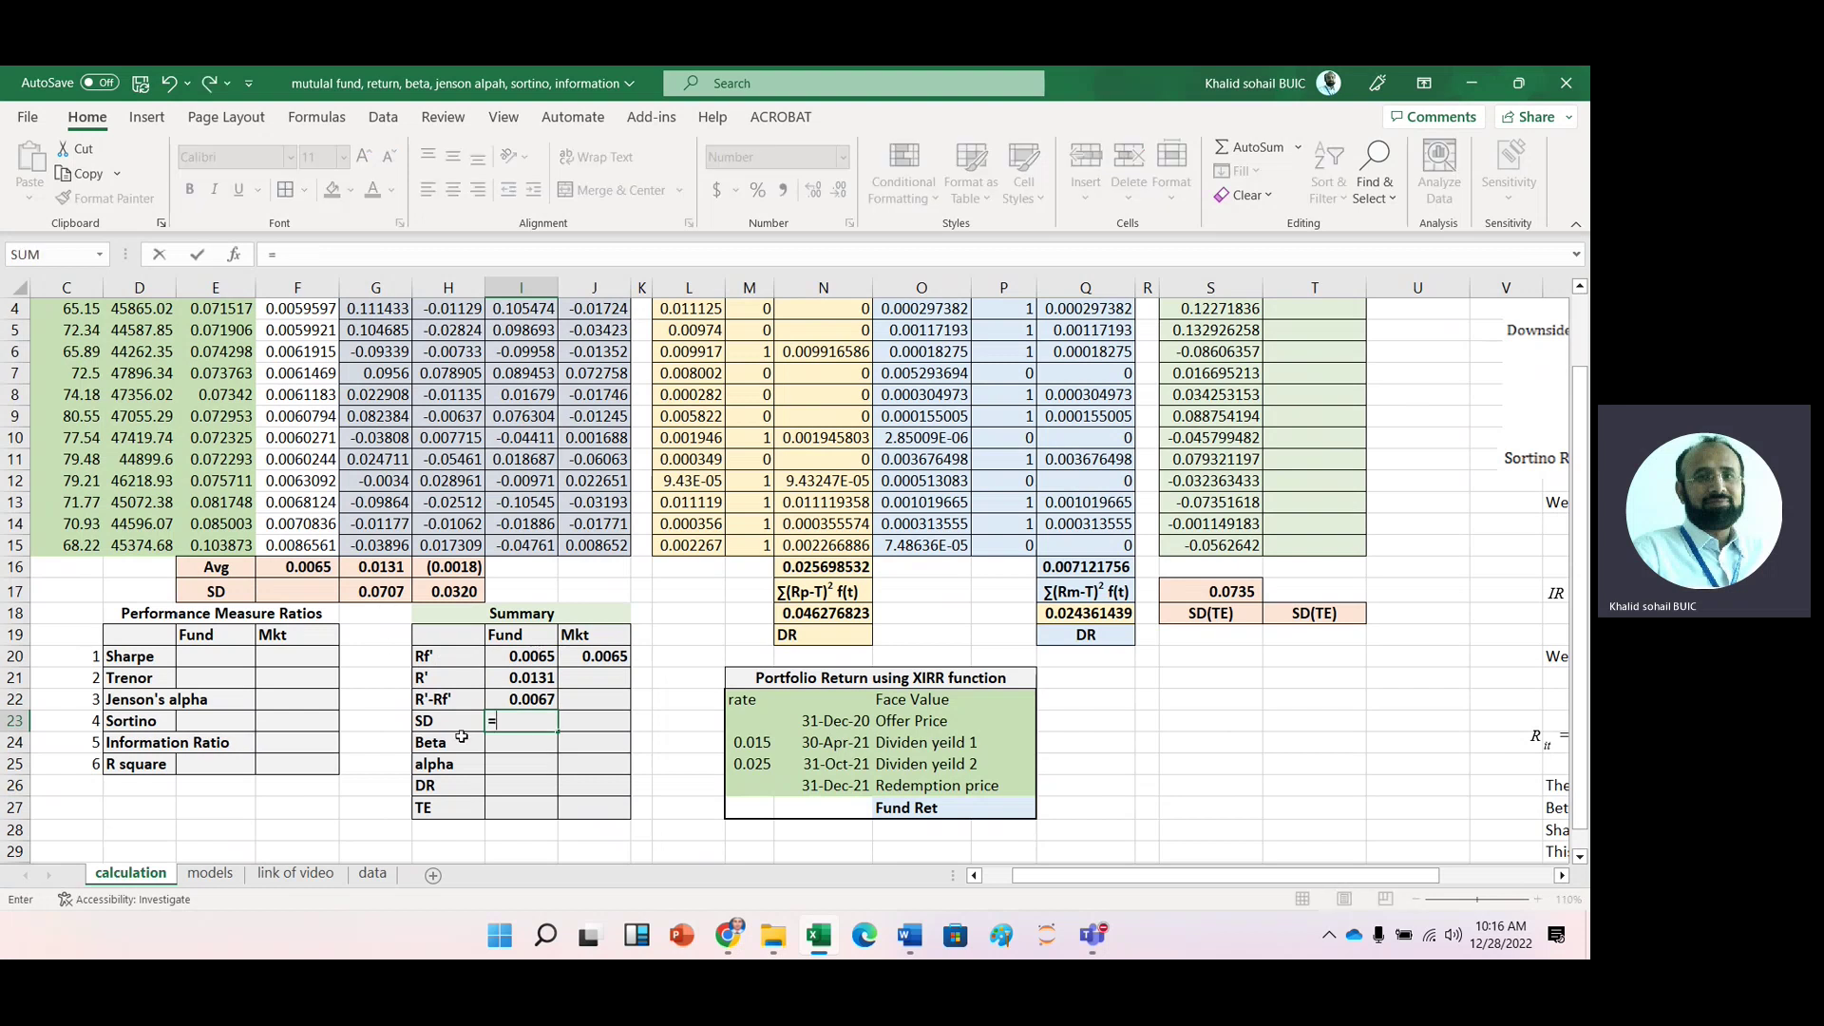
click(383, 591)
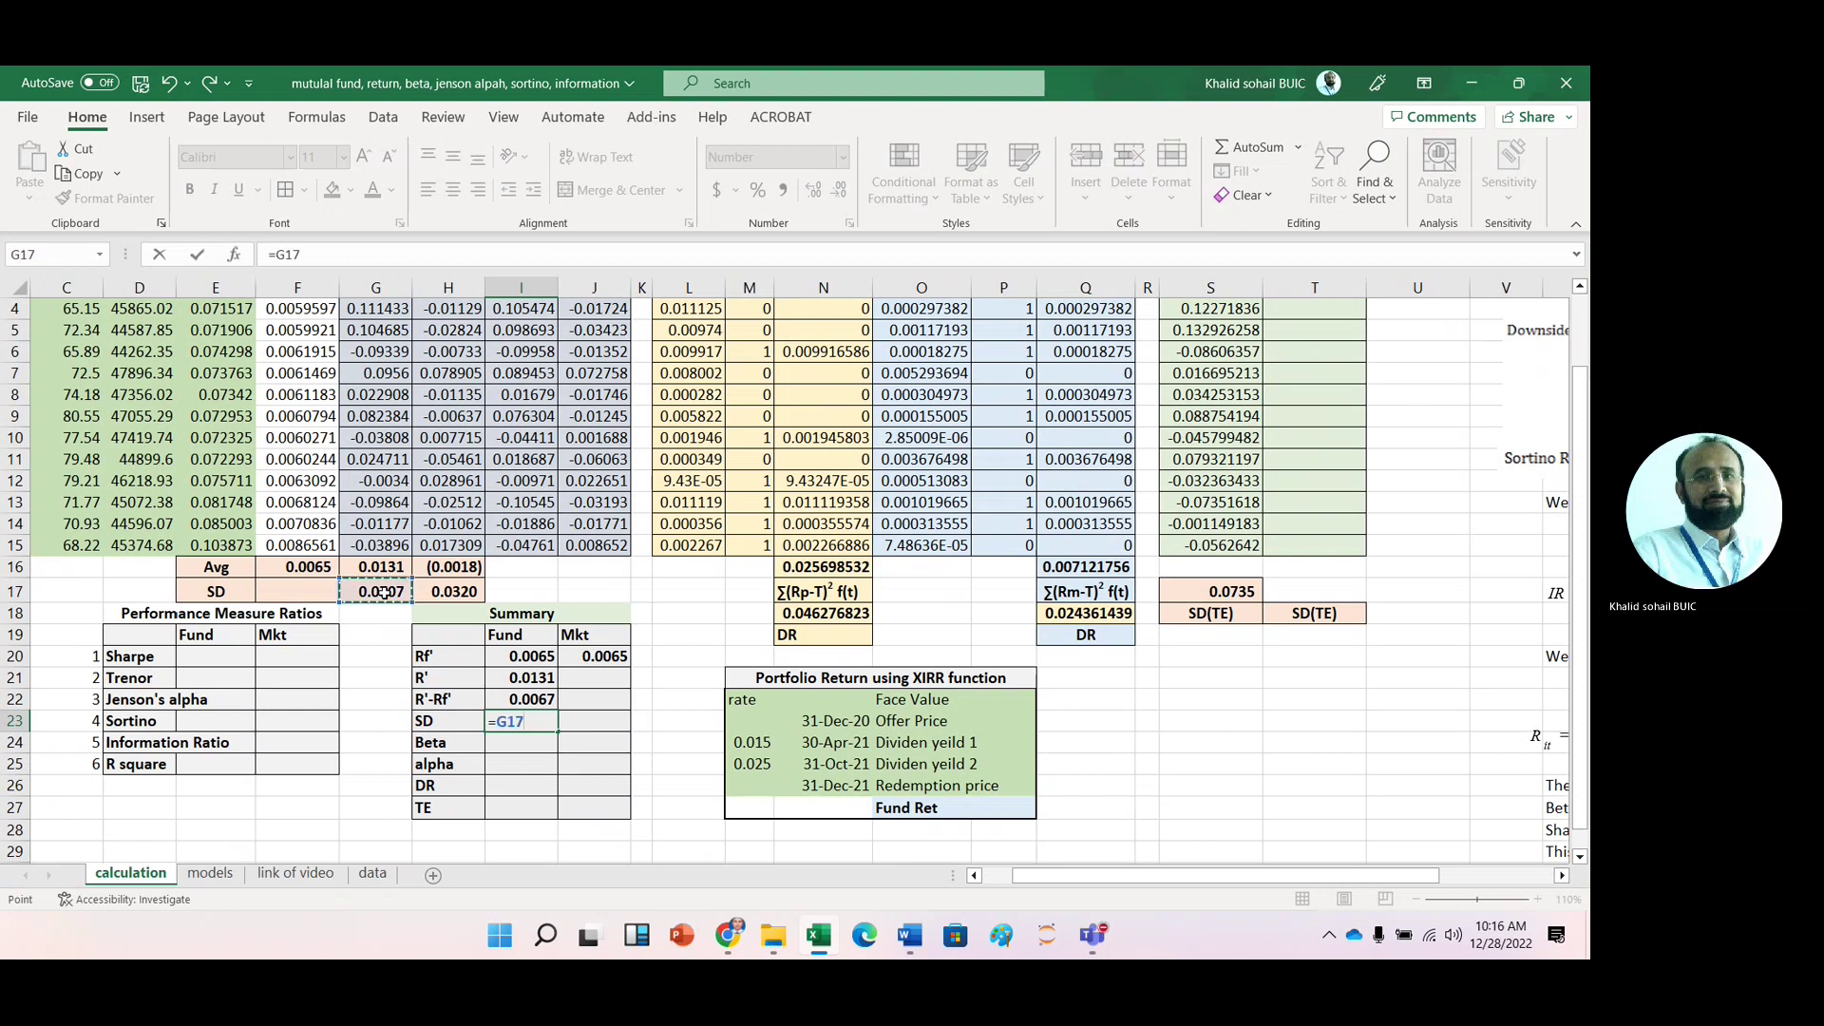
key(Return)
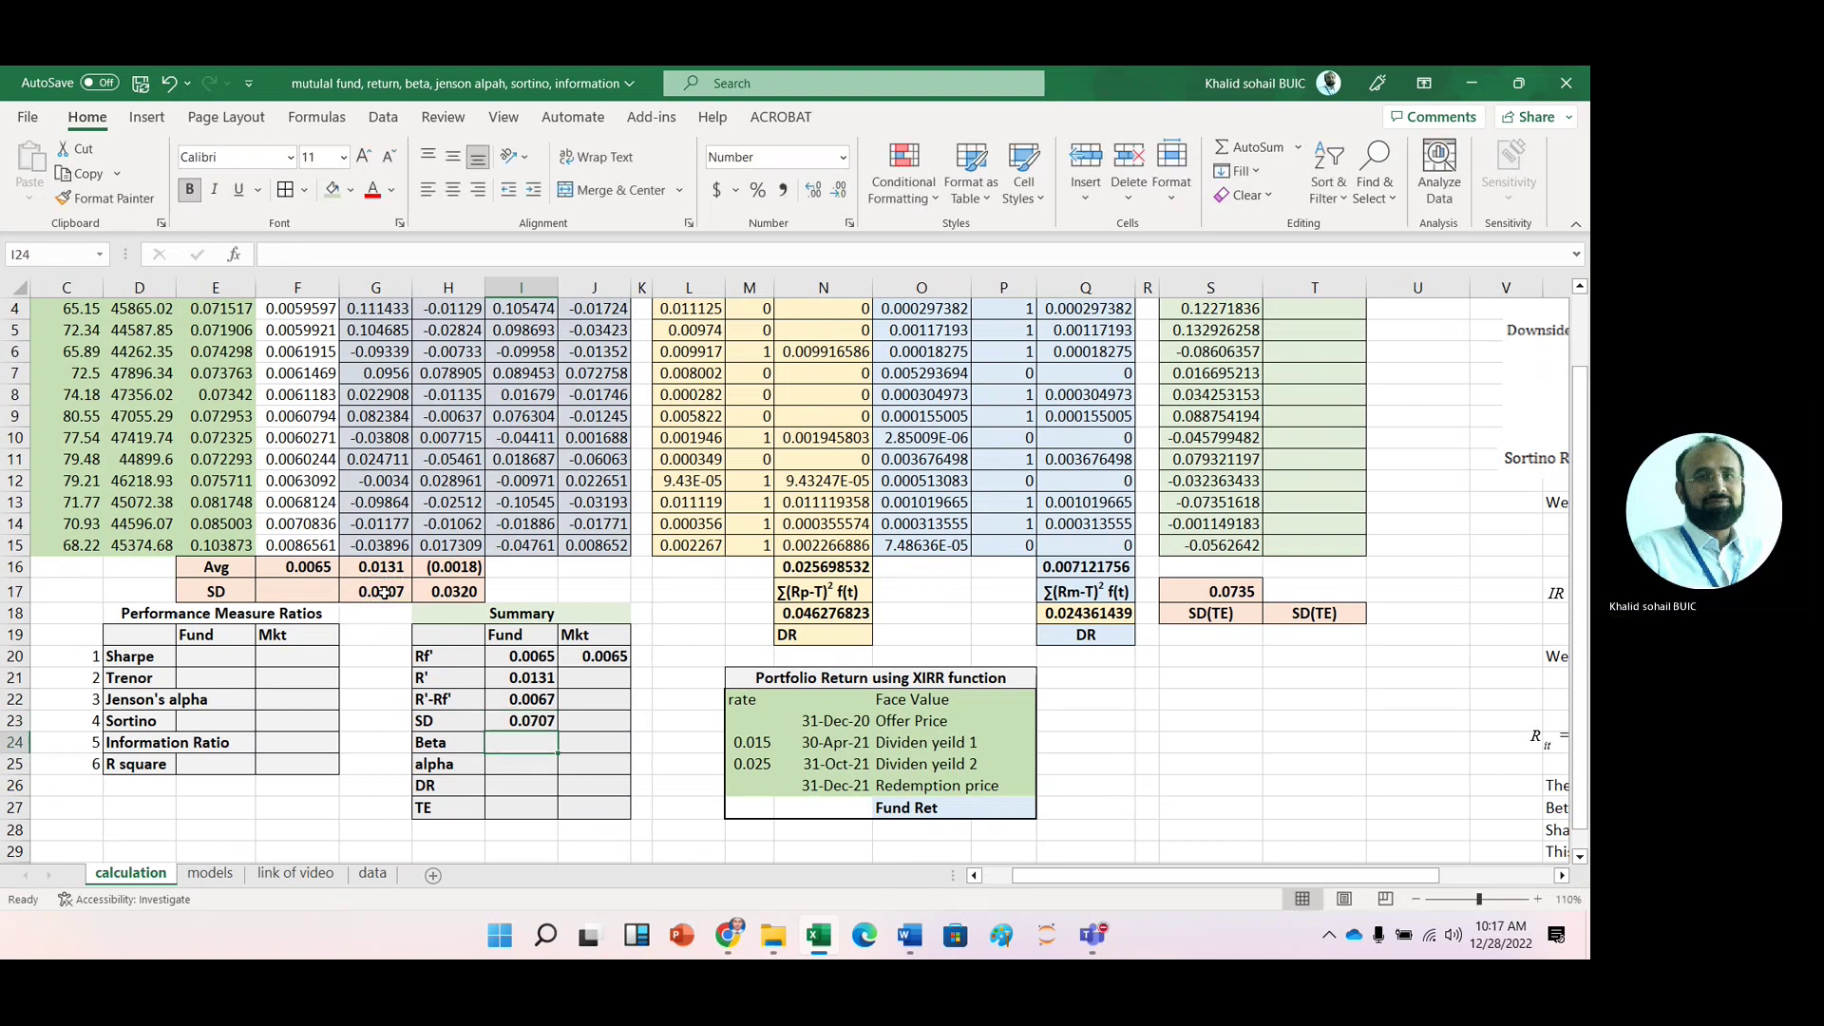
Step: Fill the R', R'-Rf' and SD formulas in I21:I23 right into the Mkt column J
click(526, 671)
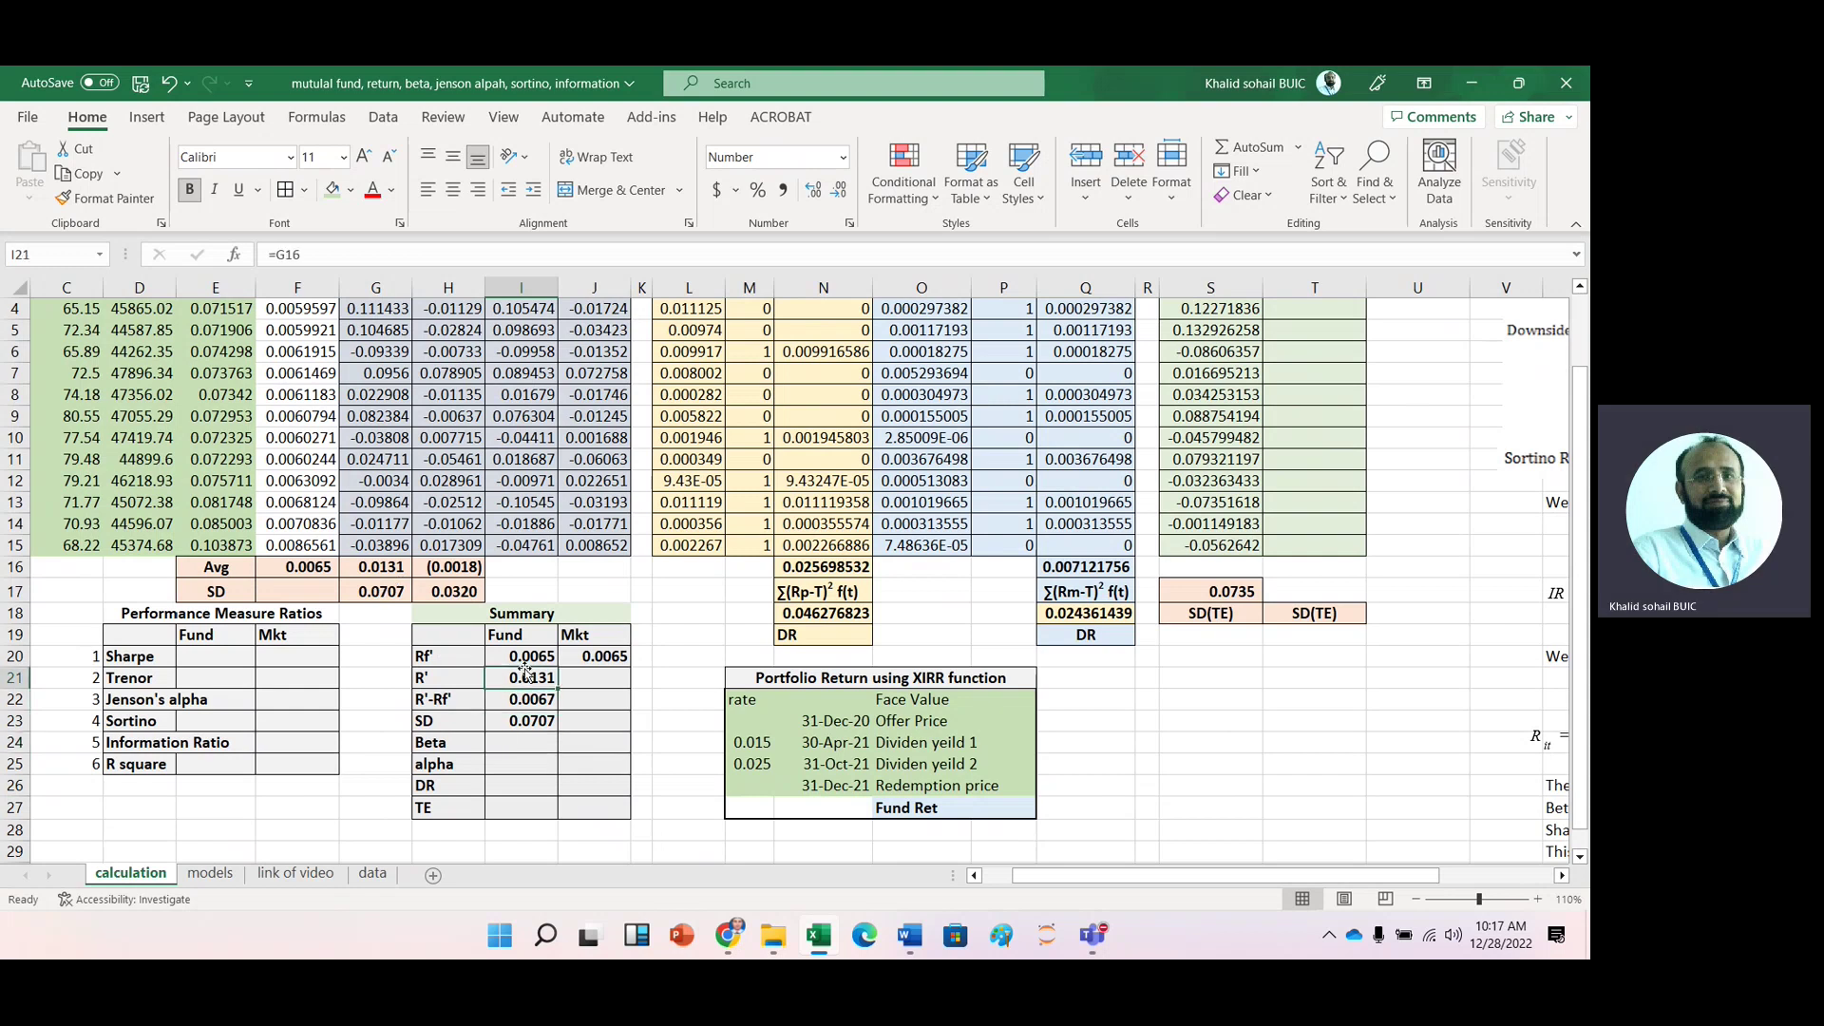
key(shift+Down)
key(shift+Down)
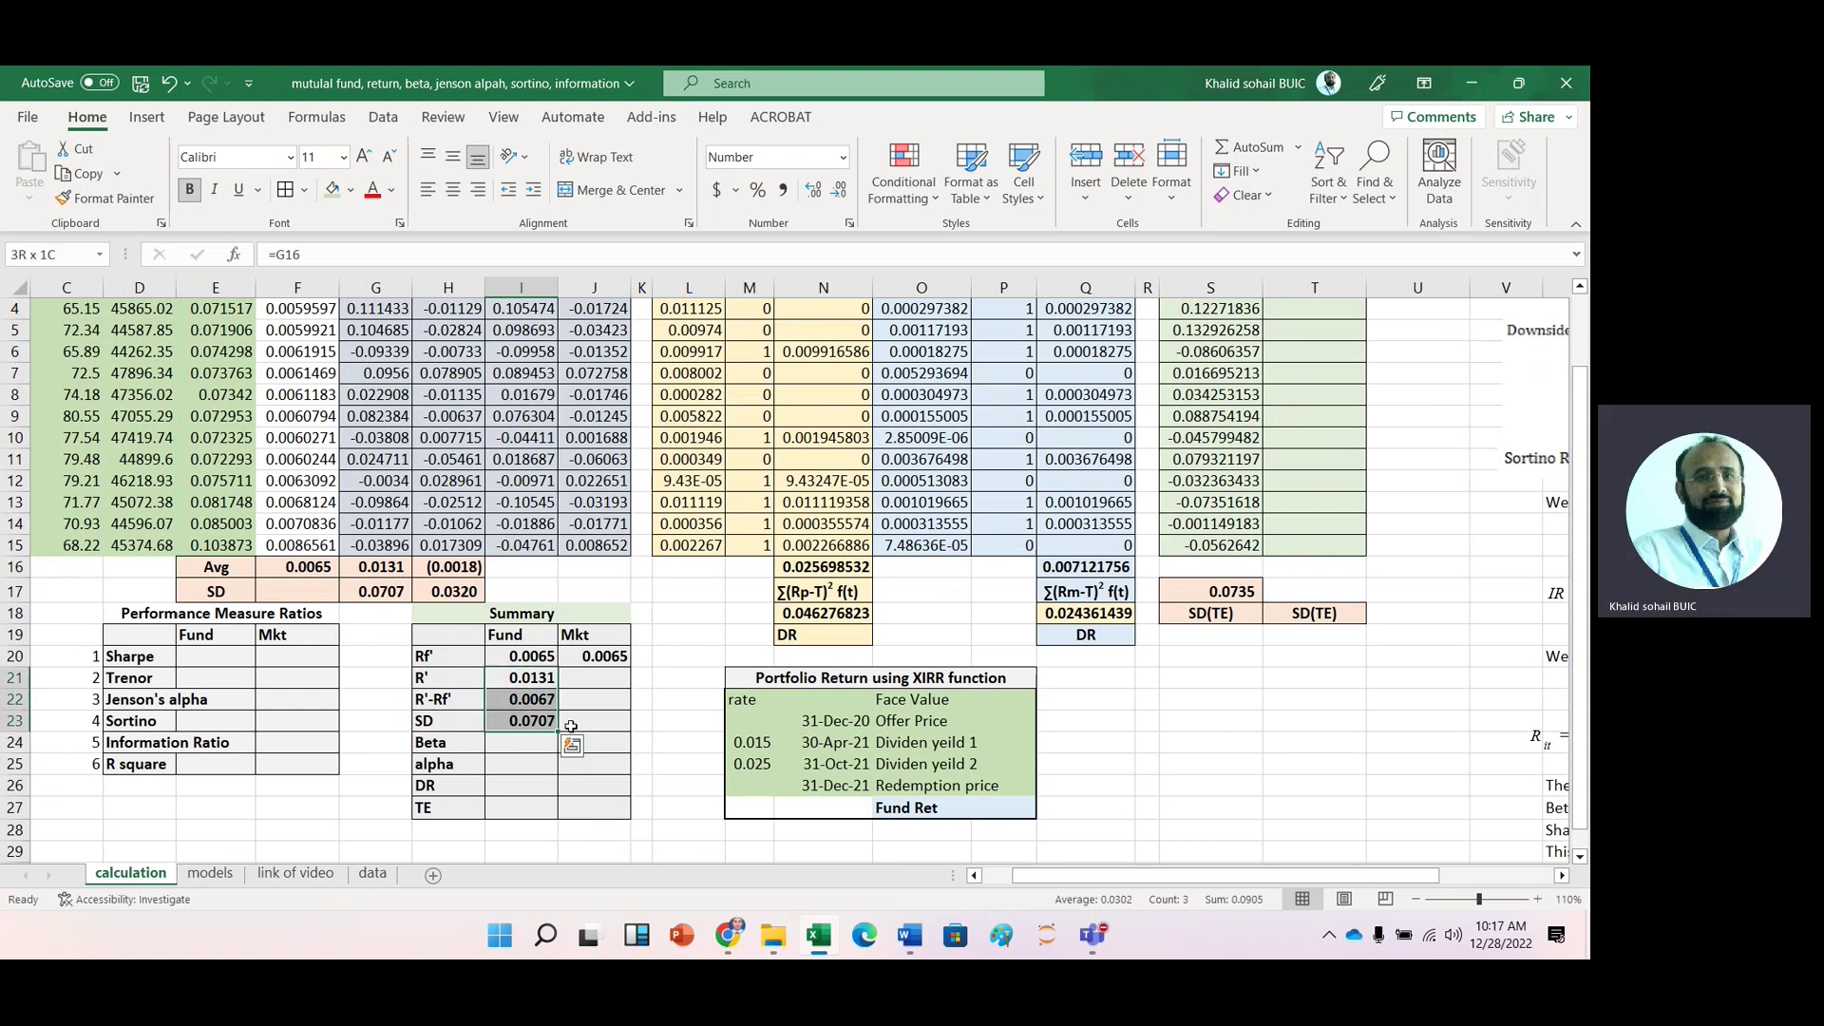
click(570, 741)
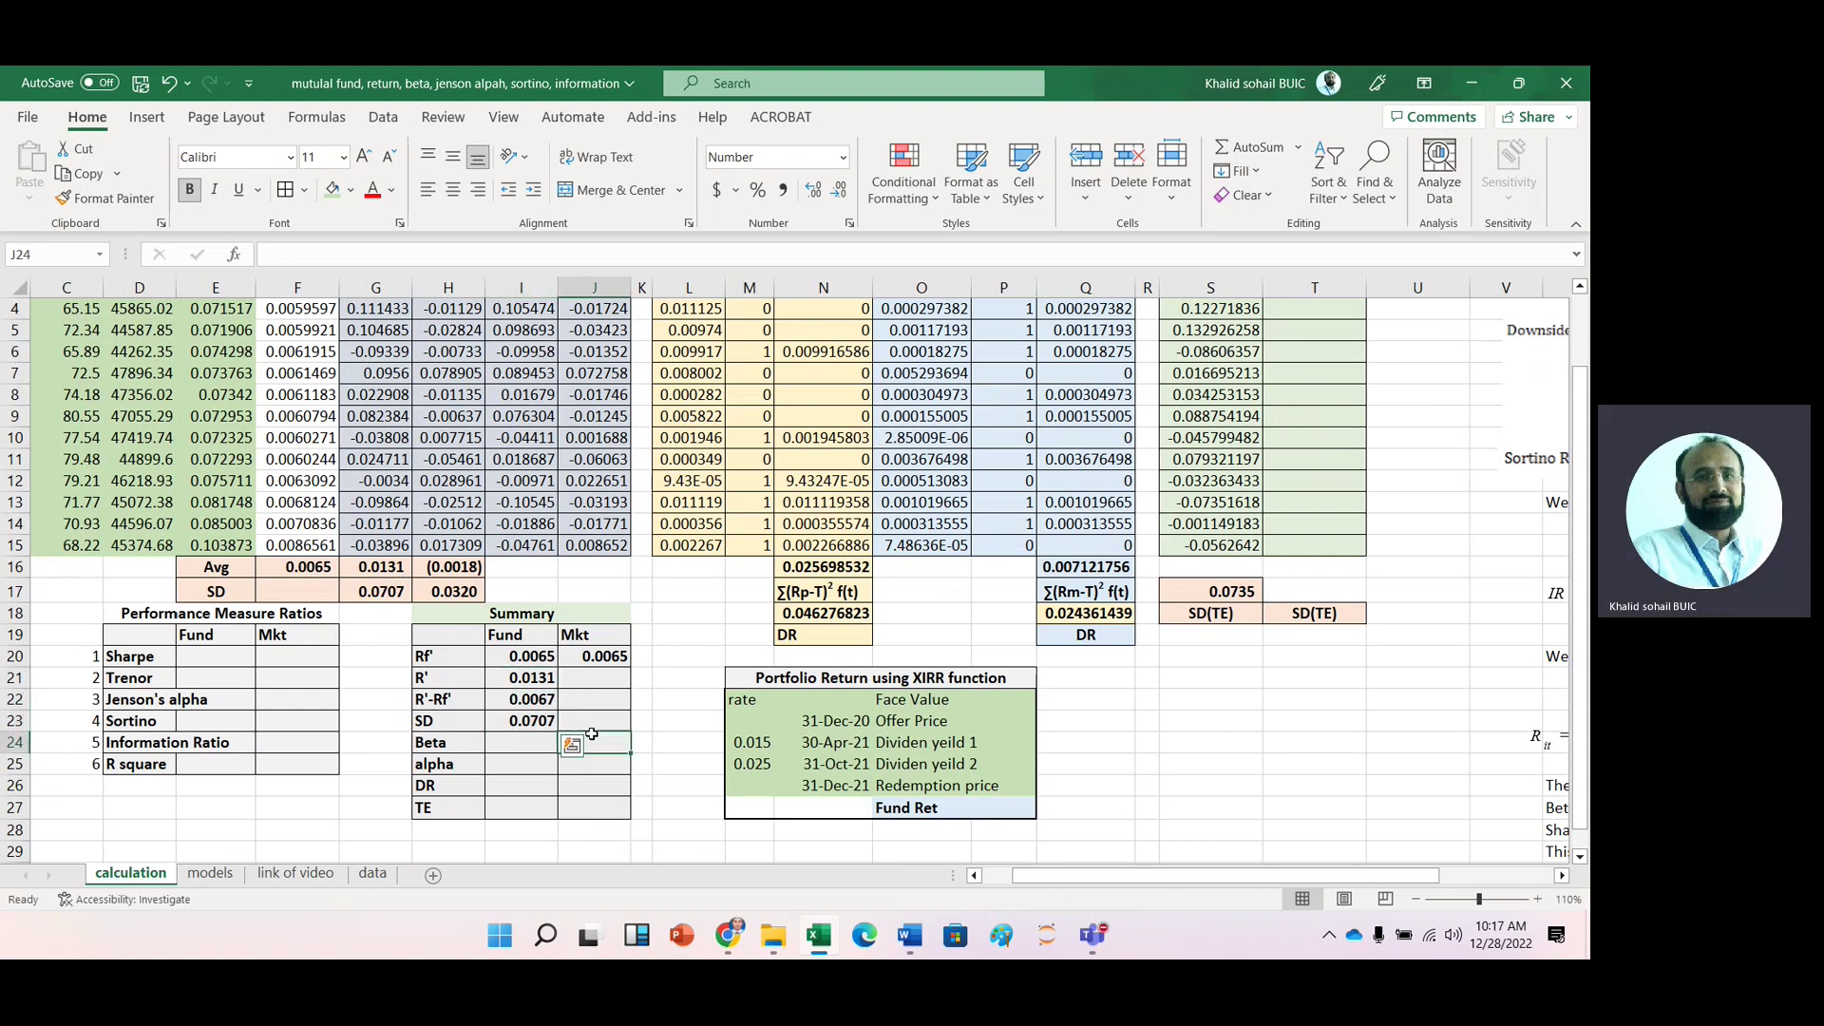
click(528, 673)
key(shift+Down)
key(shift+Down)
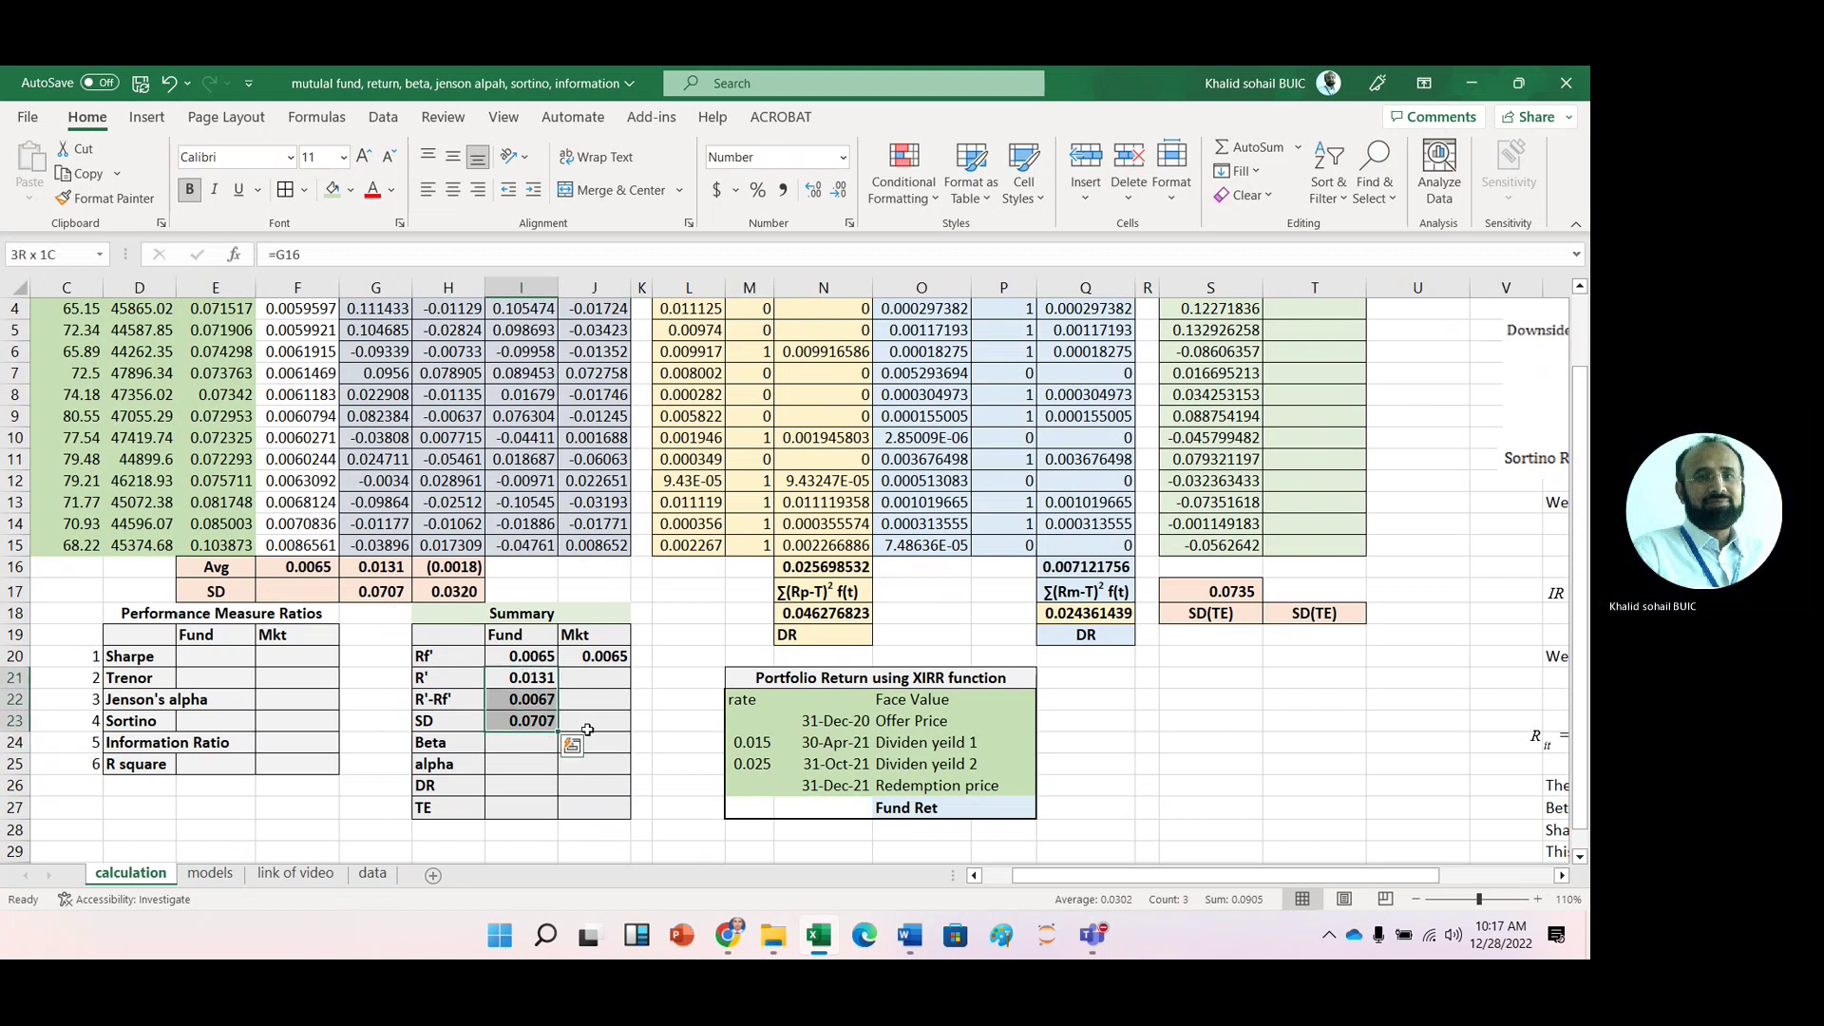
drag(563, 729, 613, 732)
click(537, 748)
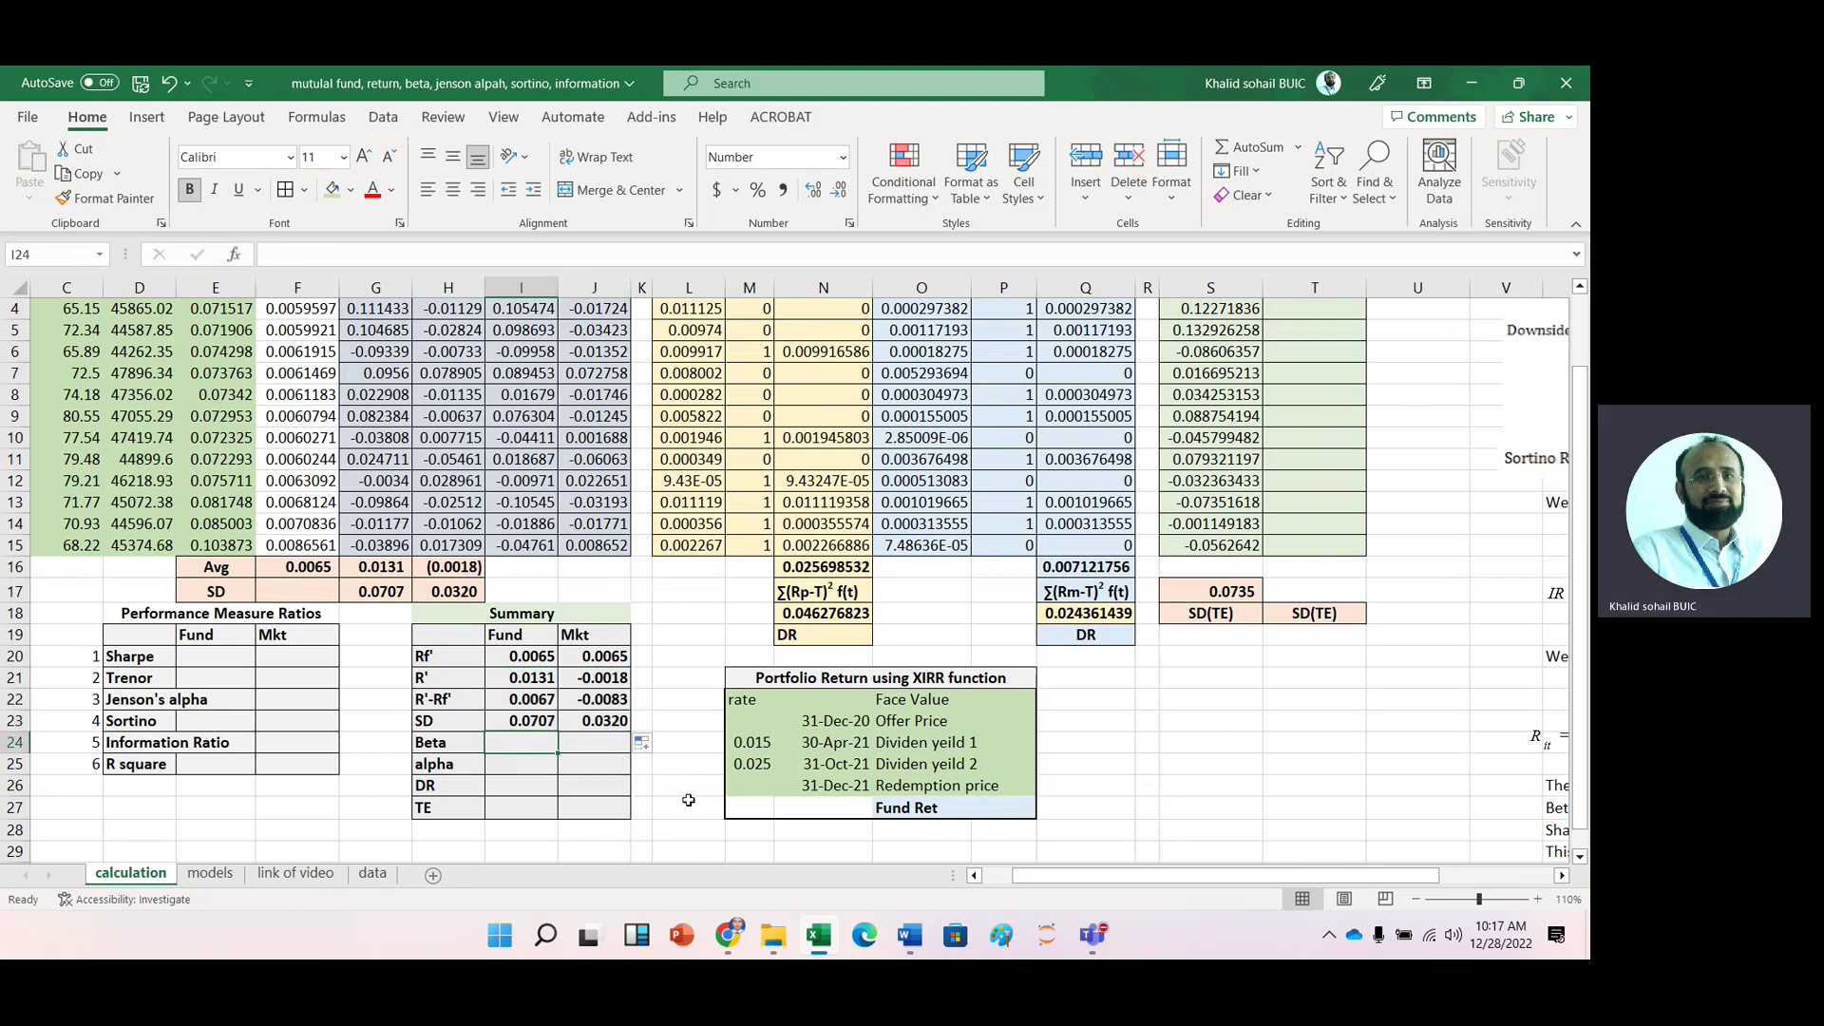
Step: Compute the fund Beta in I24 as =SLOPE(I4:I15,J4:J15), giving 0.3233
text(=slop)
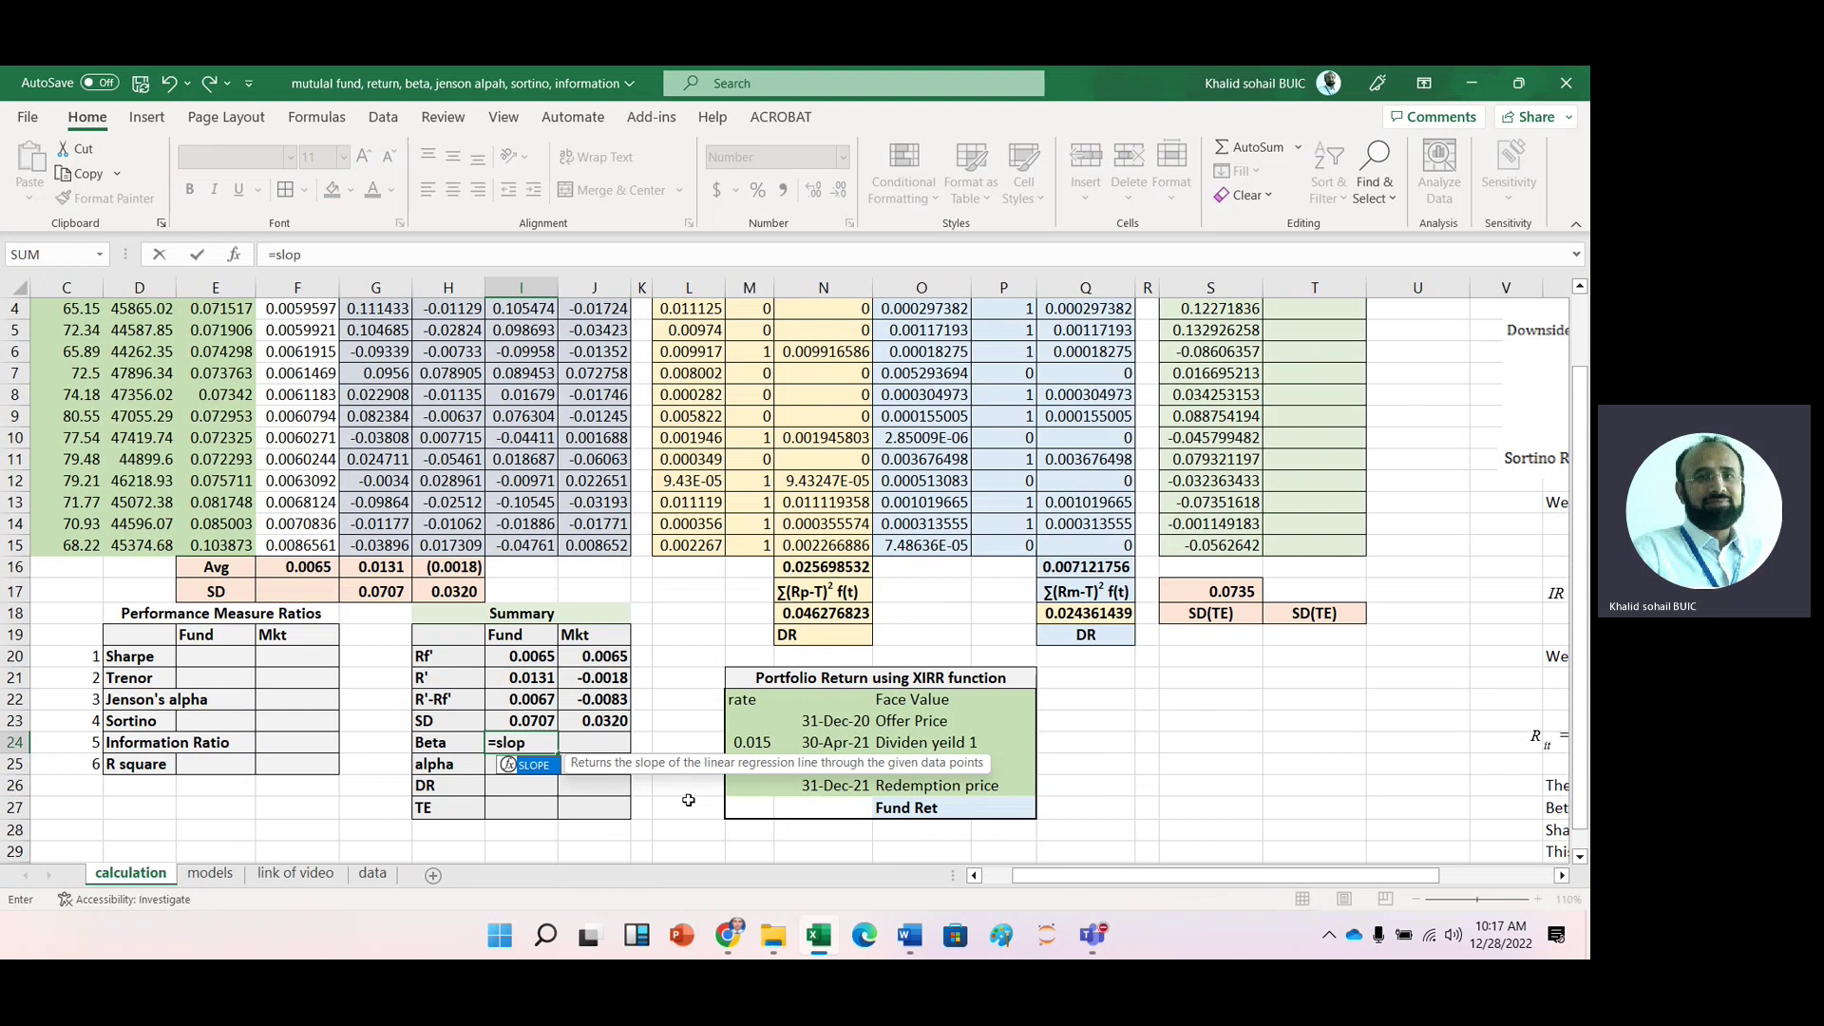
key(Tab)
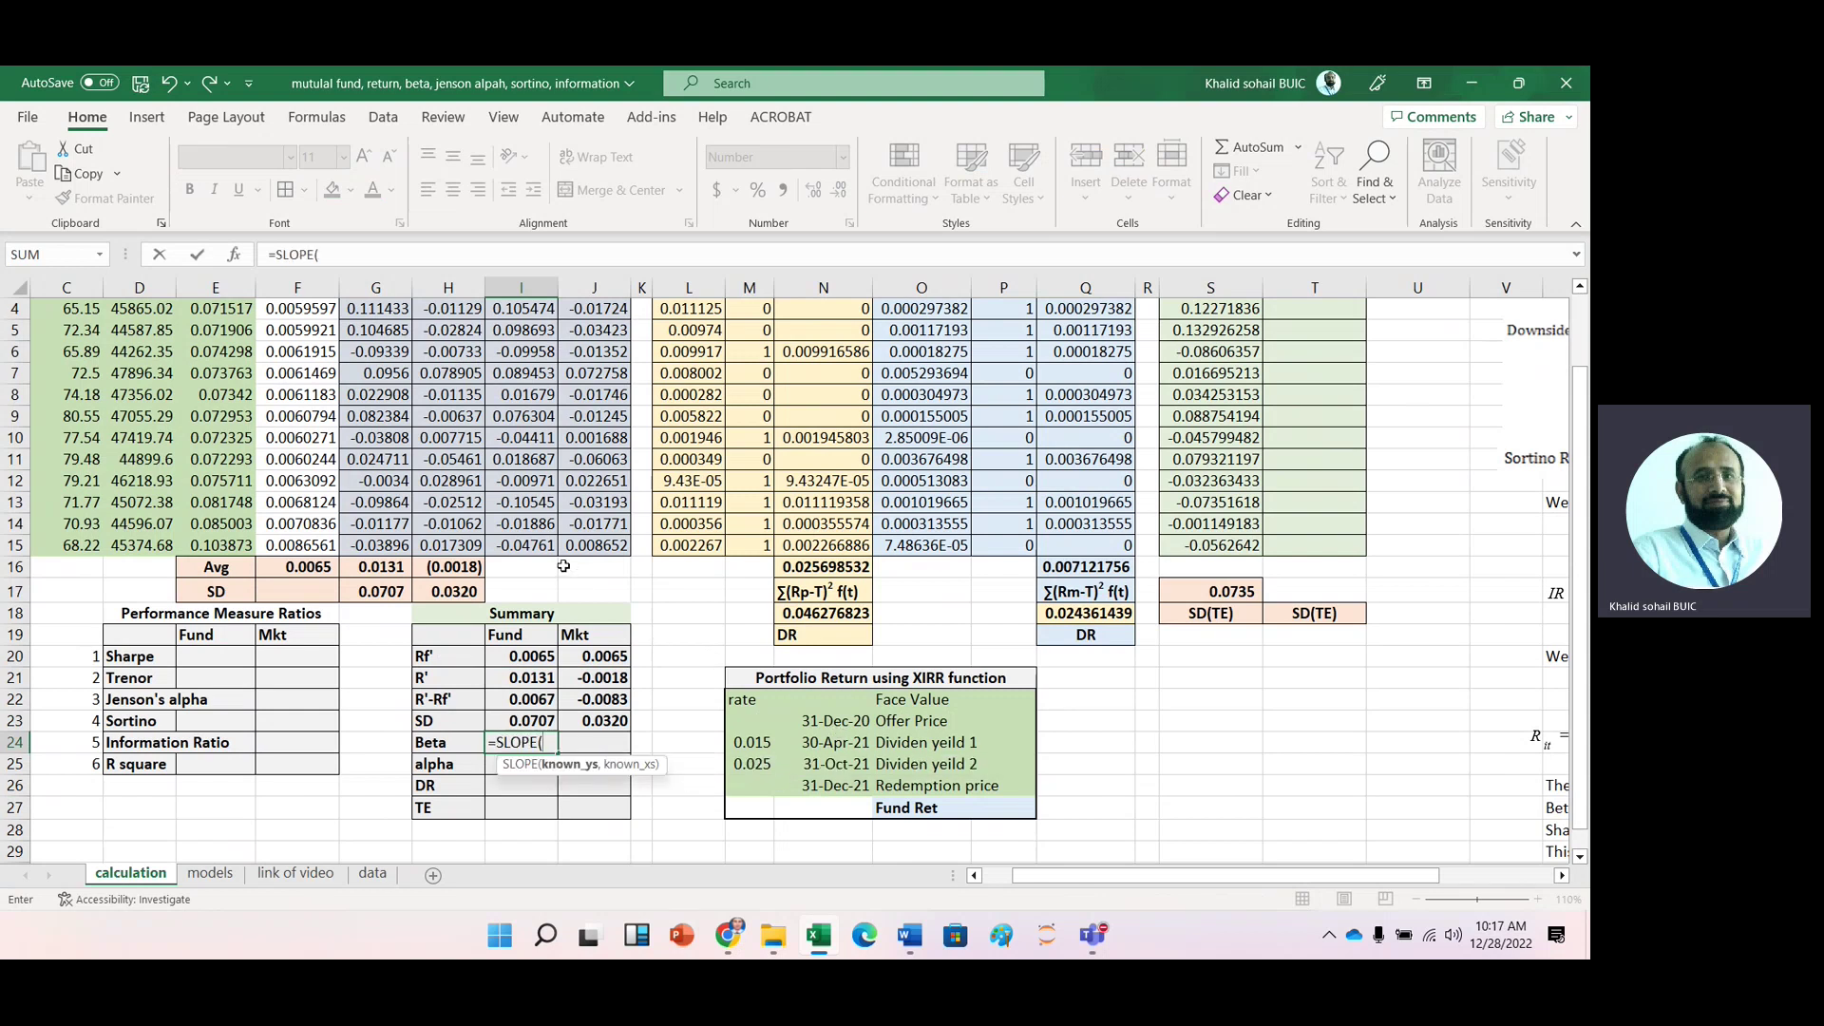
click(542, 543)
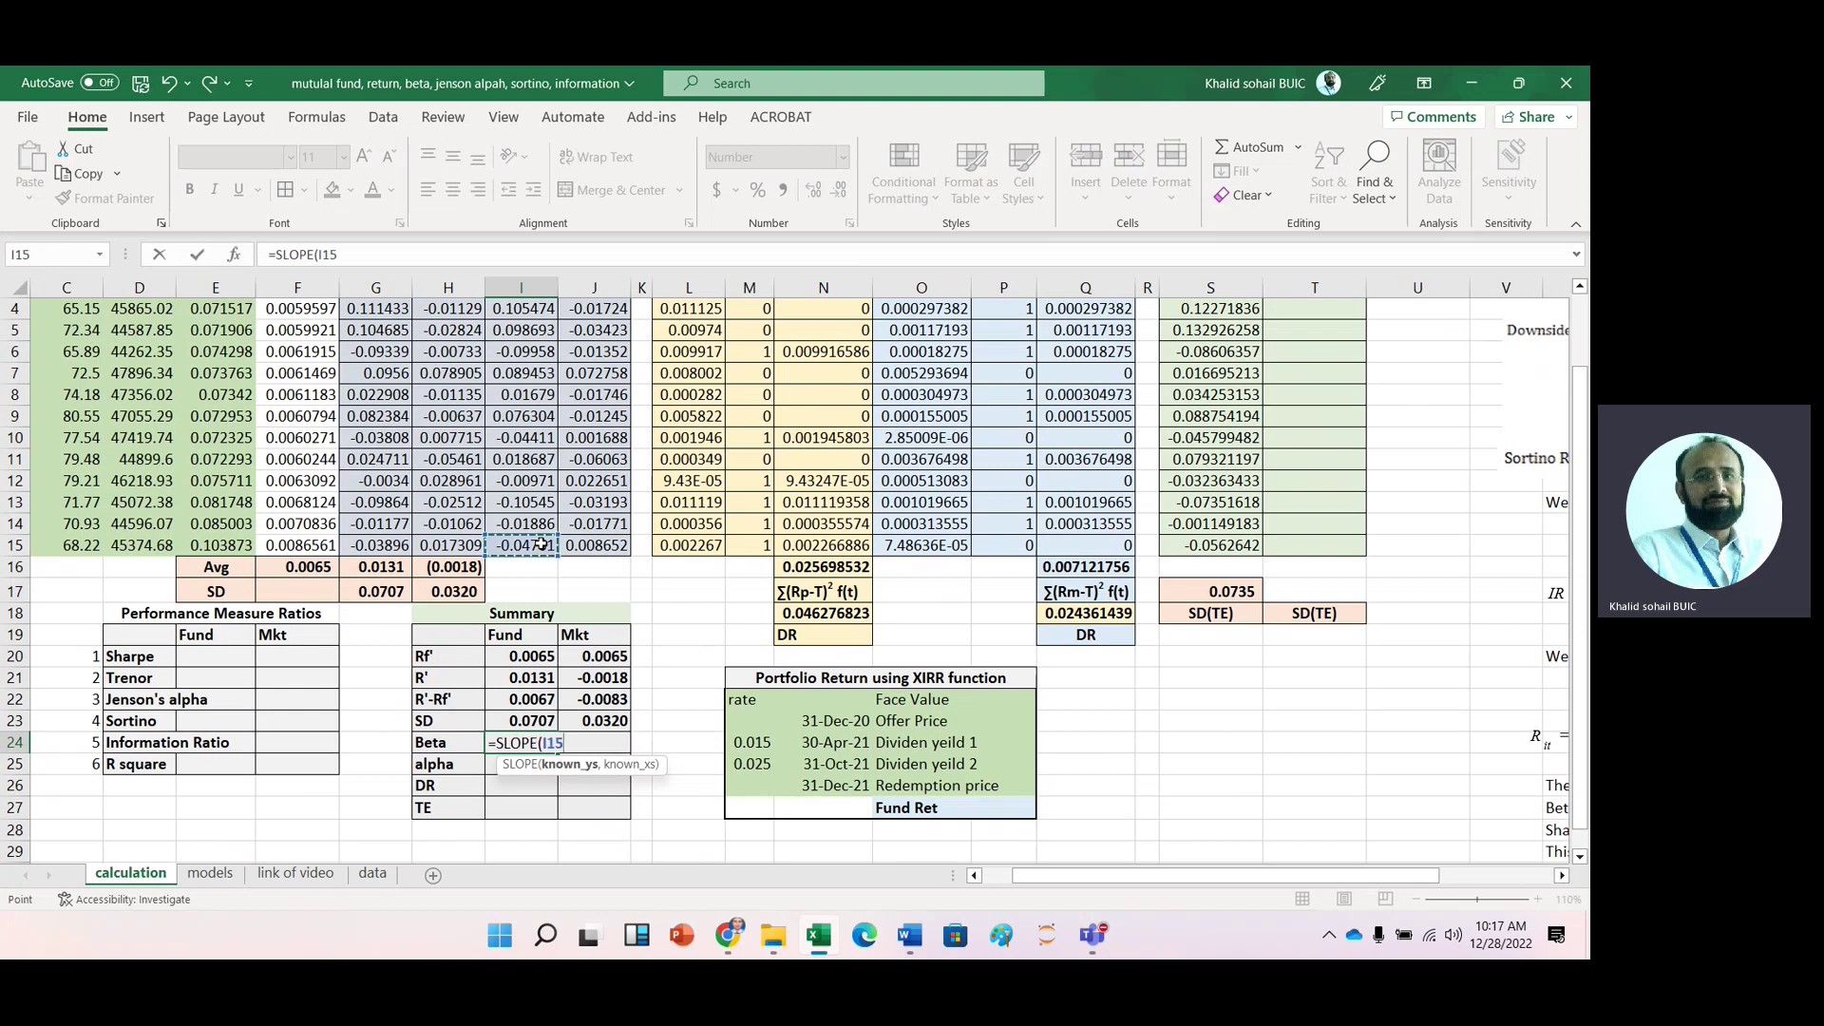
drag(541, 544, 528, 391)
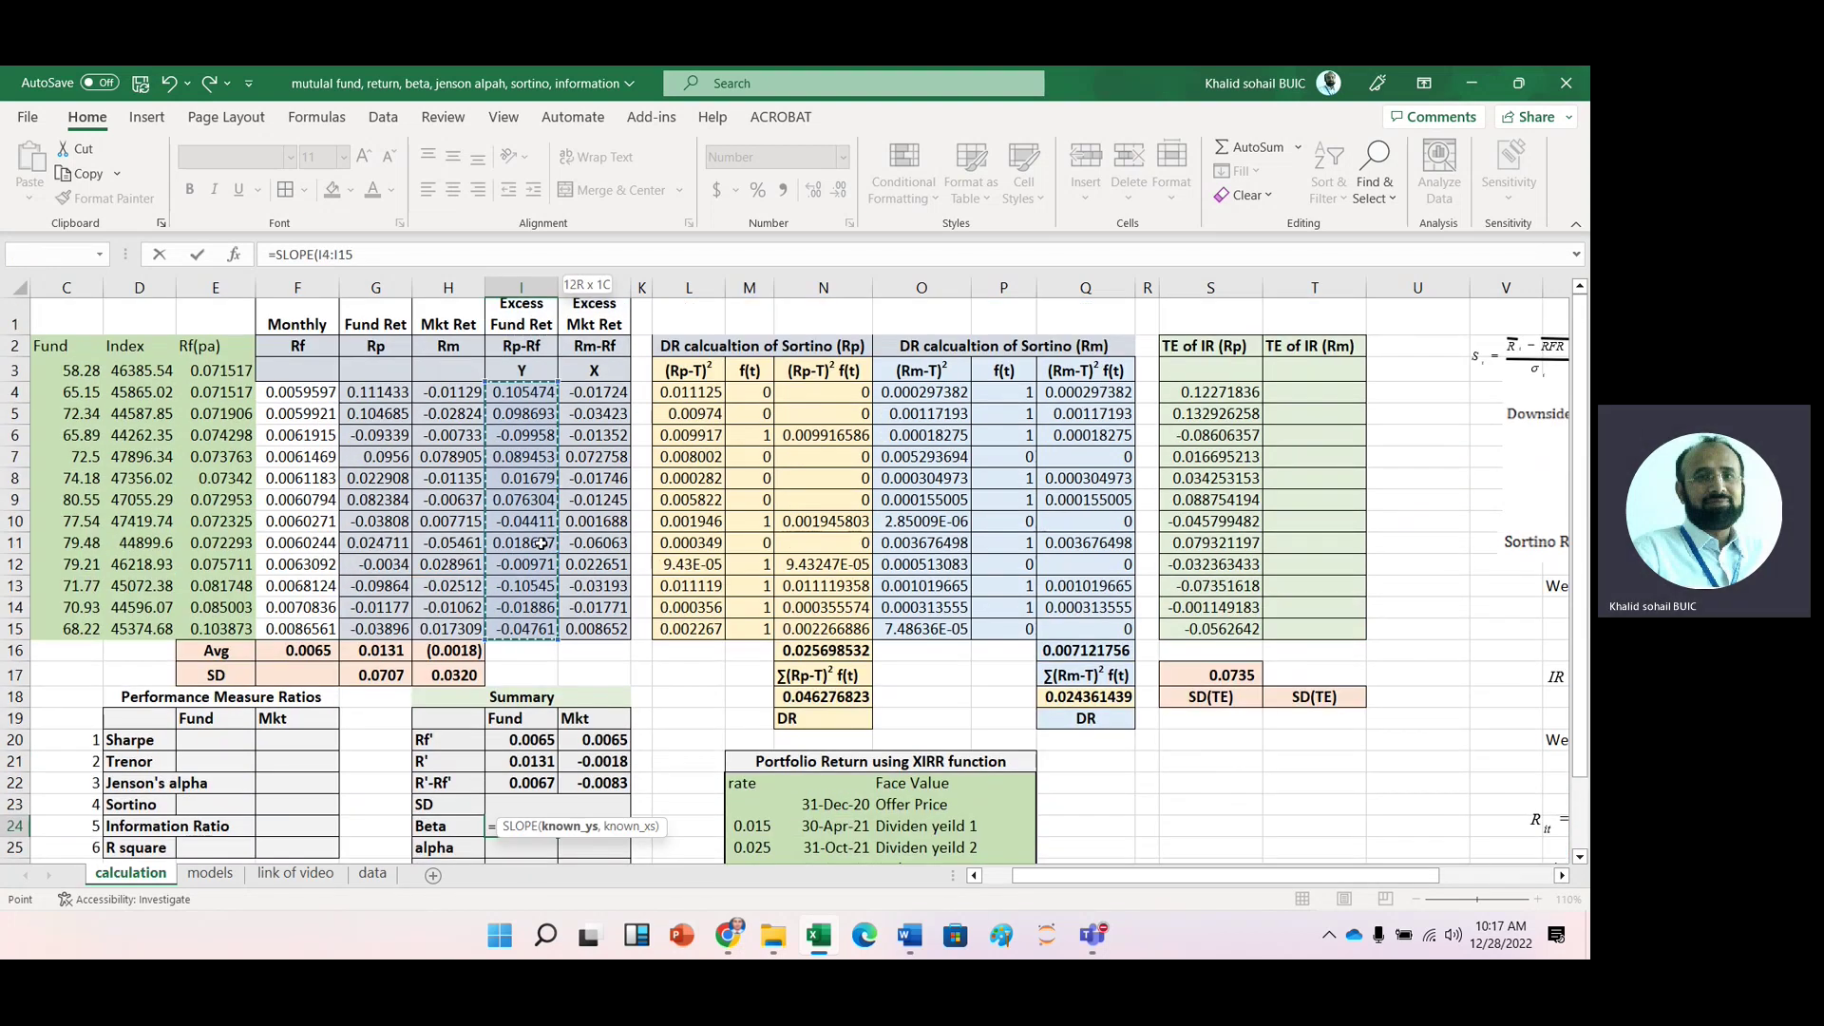
text(,)
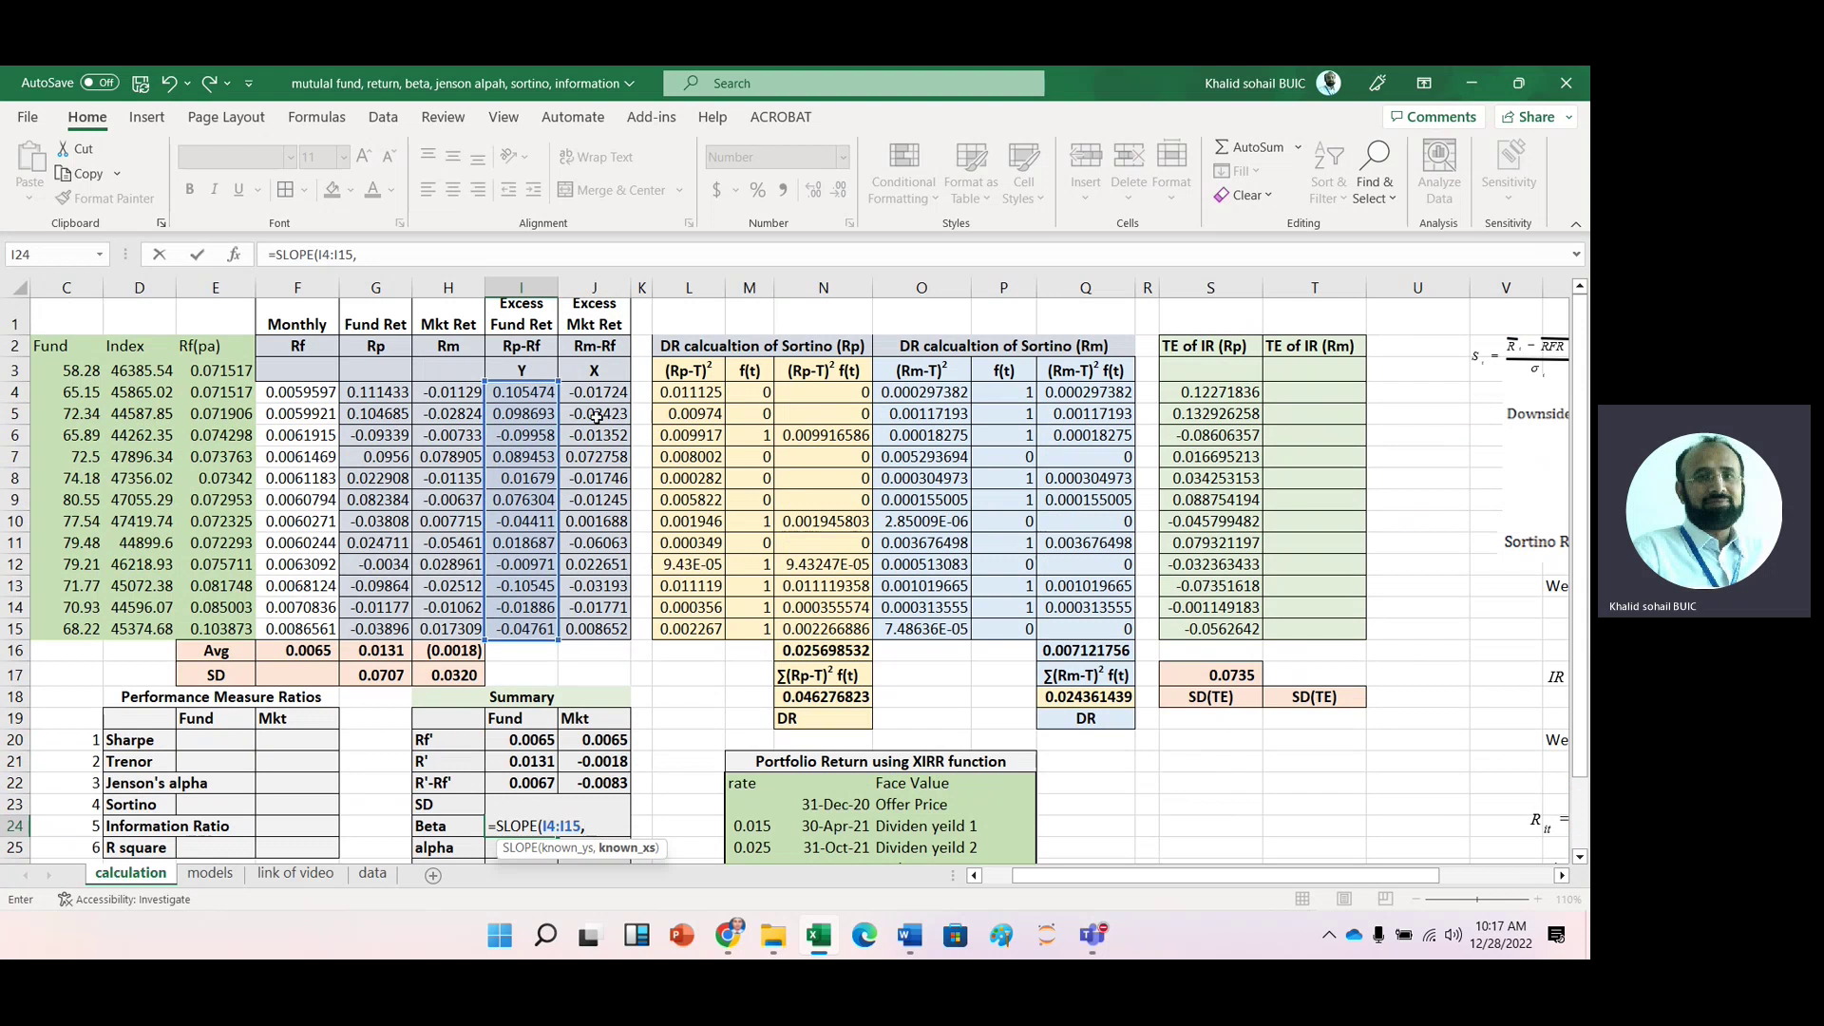
click(587, 389)
key(ctrl+shift+Down)
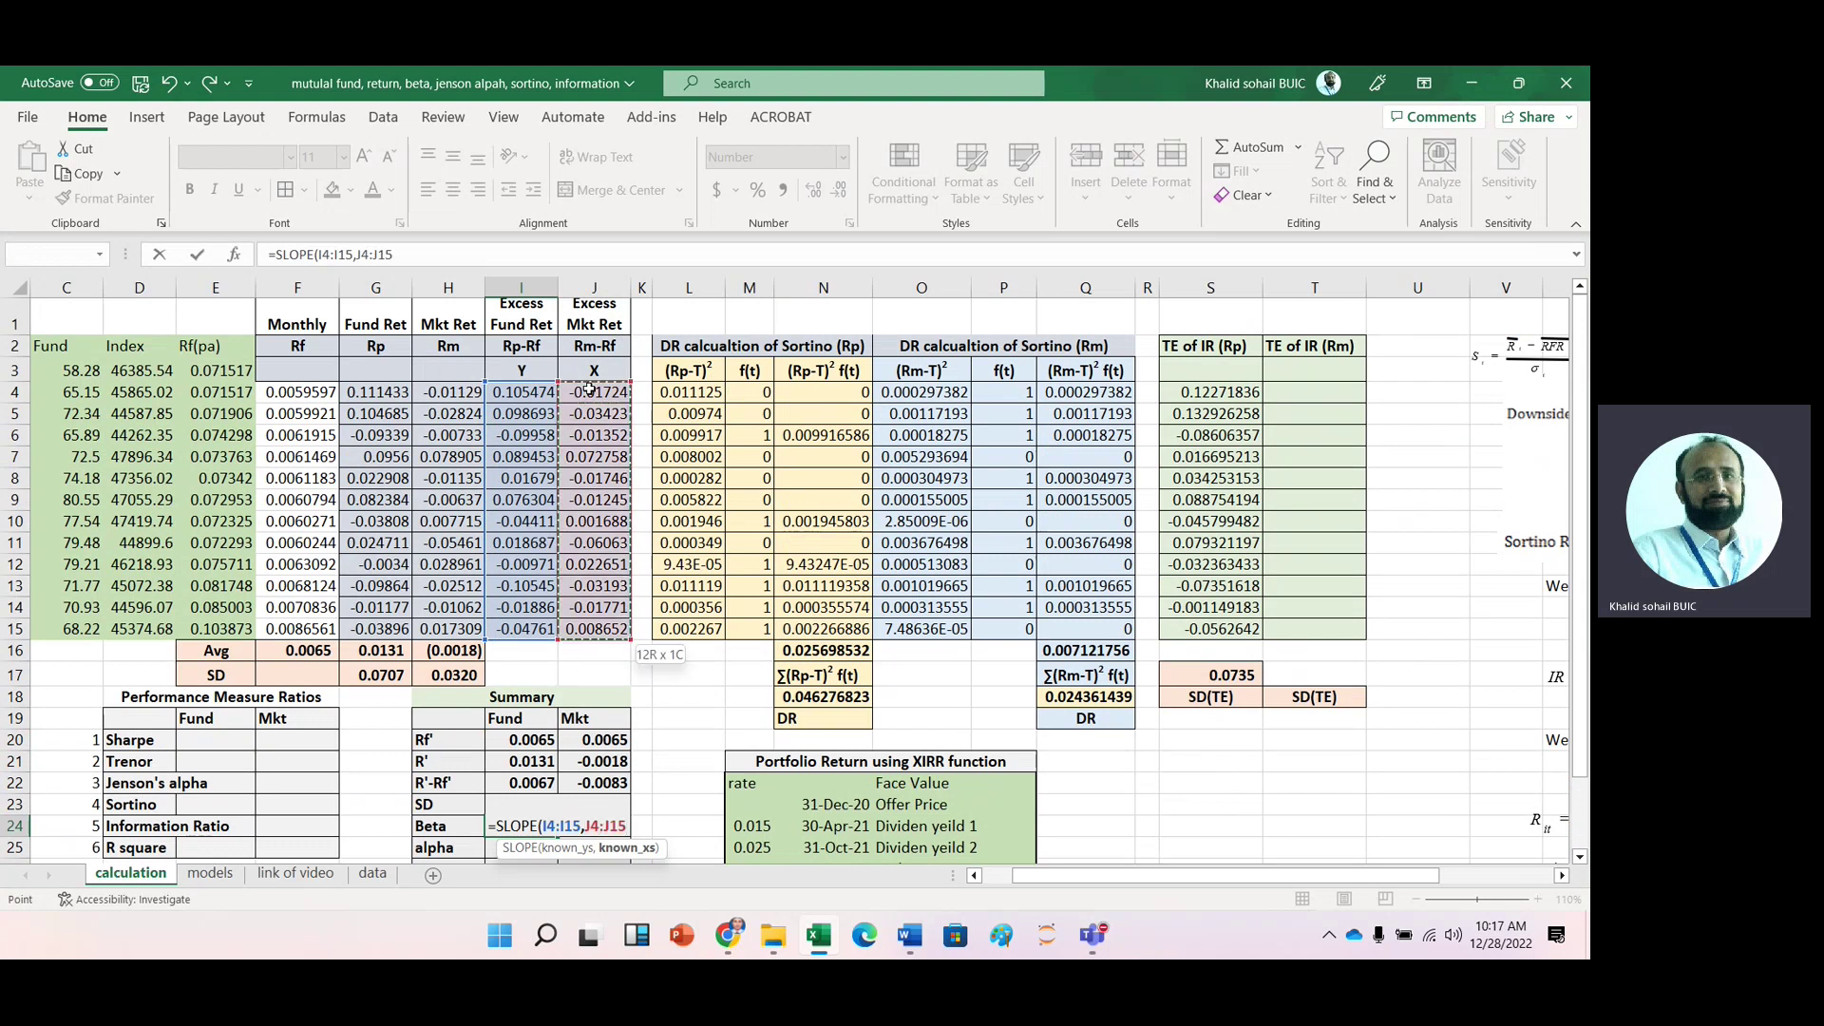
key(Tab)
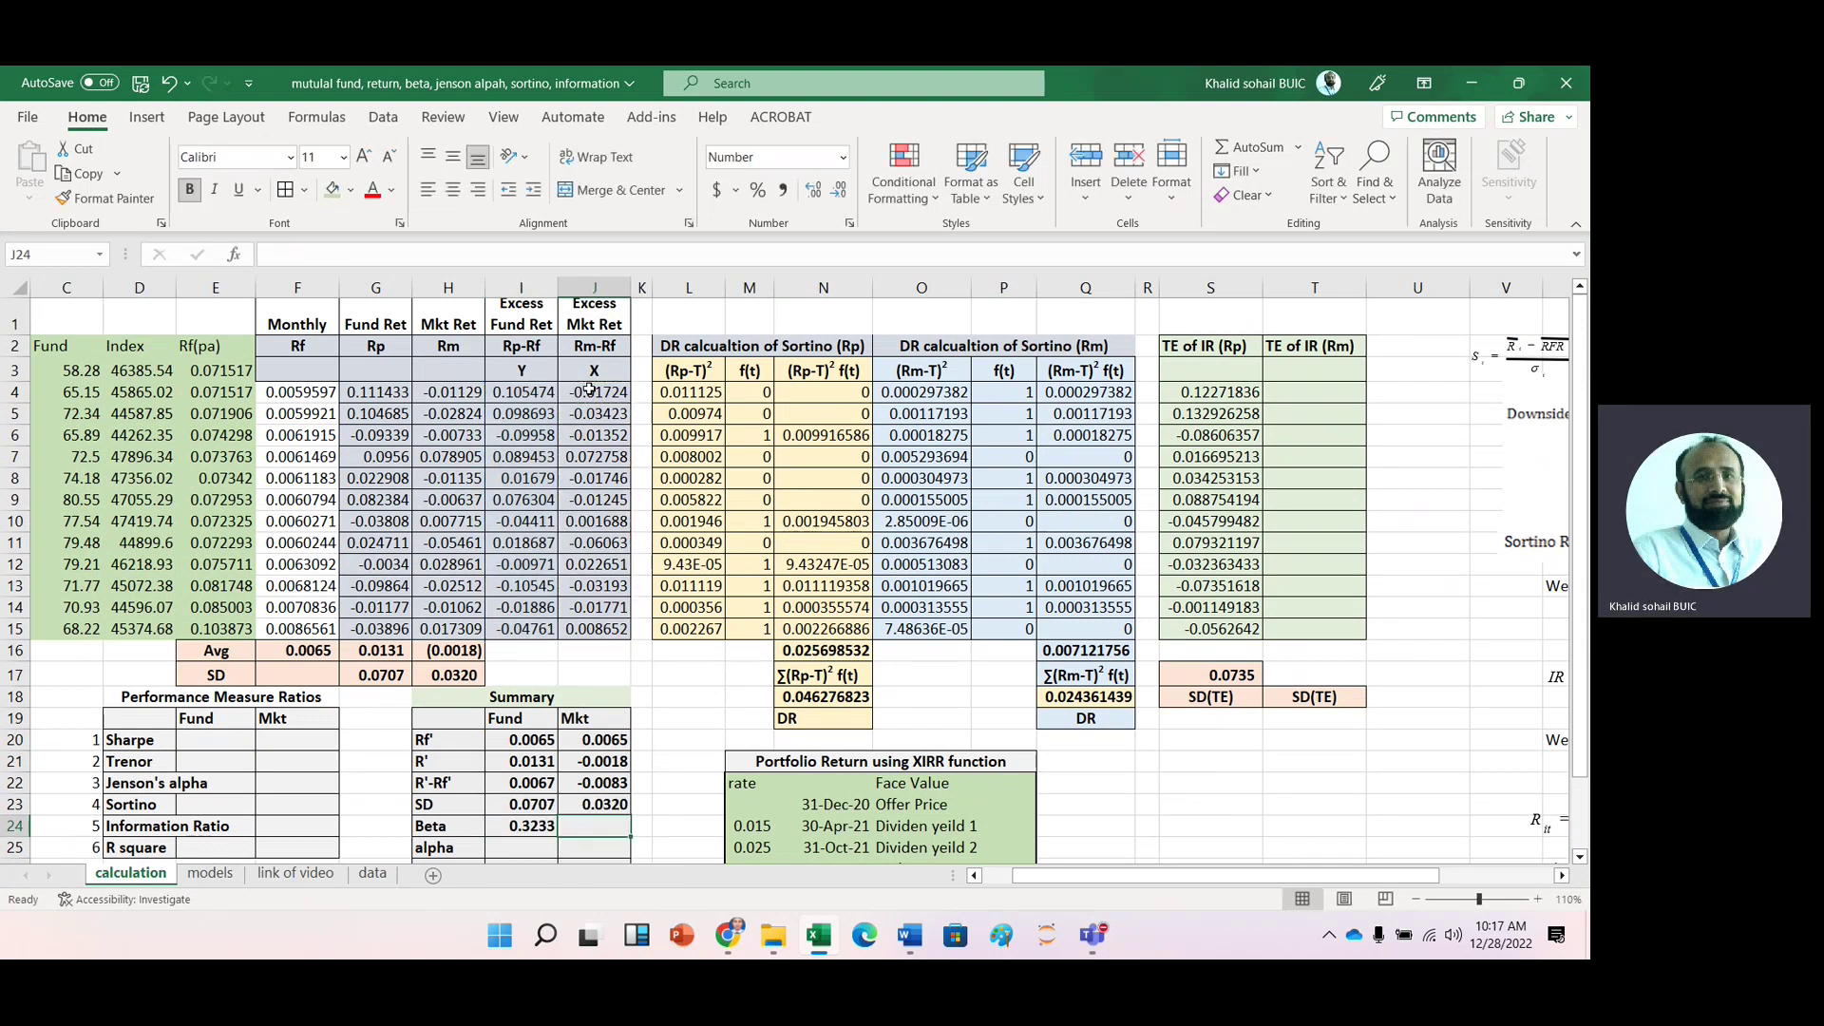
key(Return)
Step: Compute the fund alpha in I25 as =INTERCEPT(I4:I15,J4:J15), giving 0.0094
text(=inter)
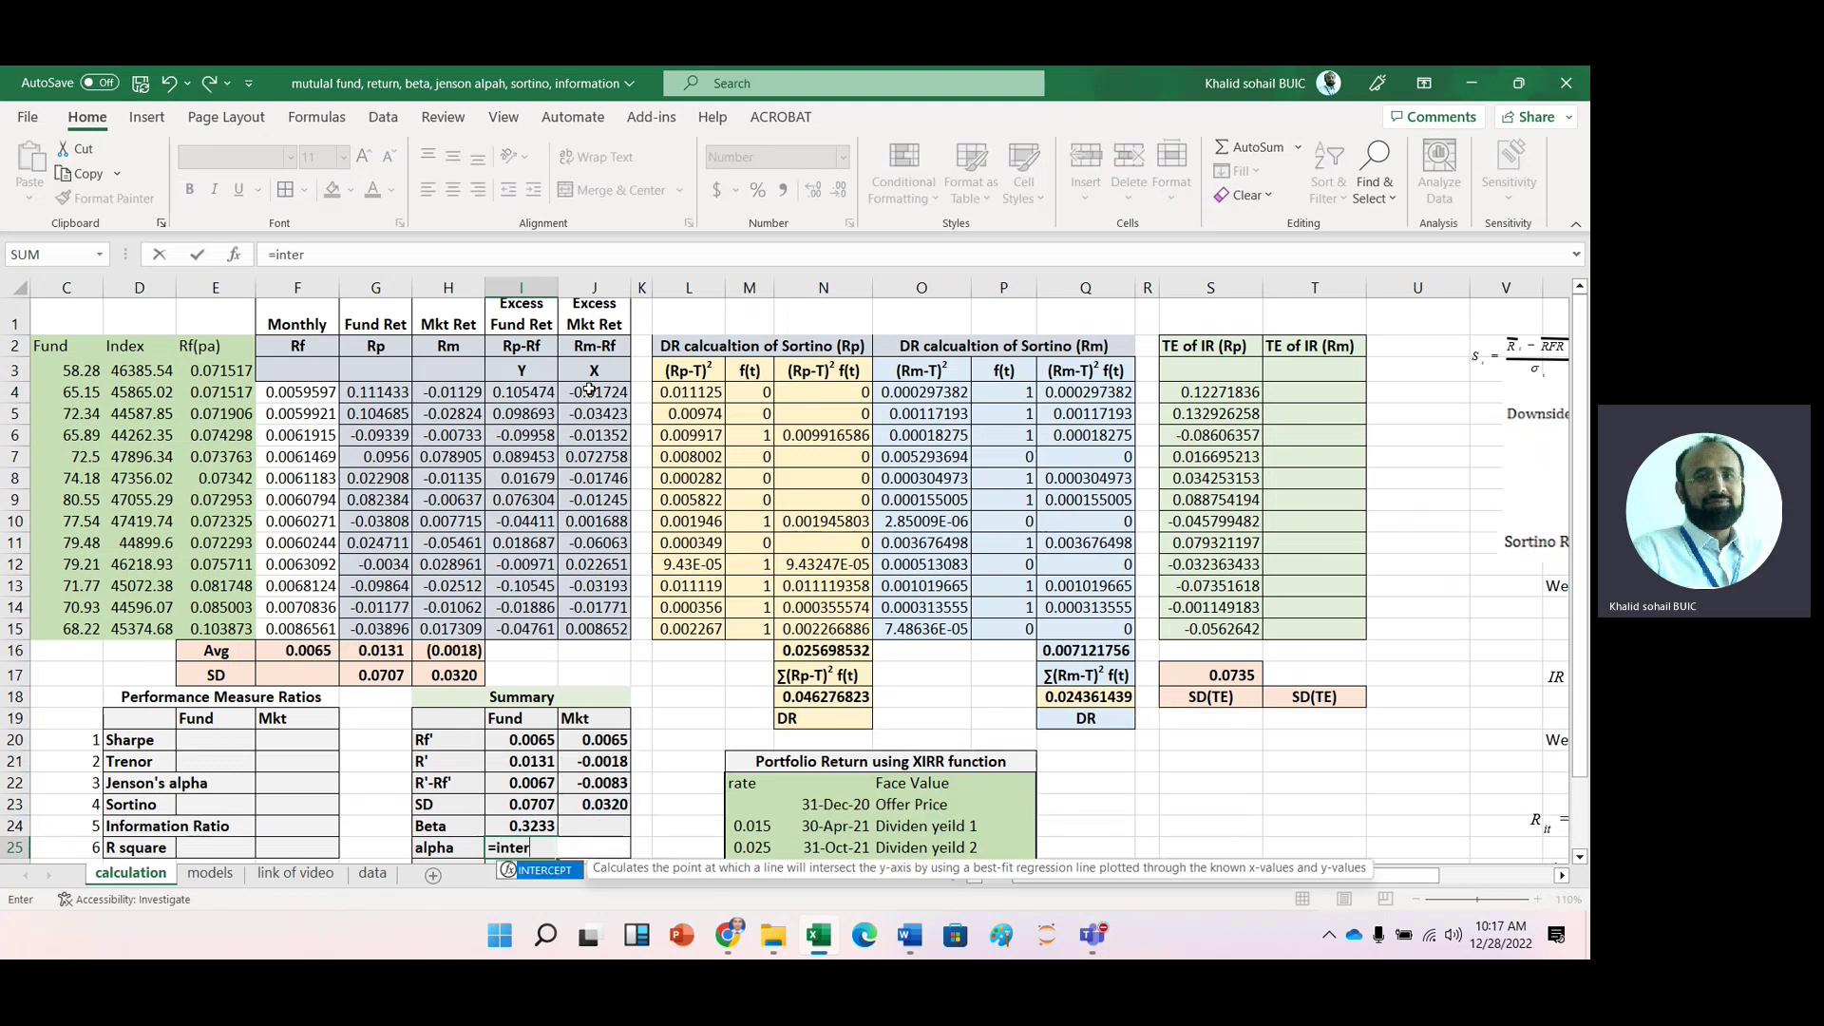
key(Tab)
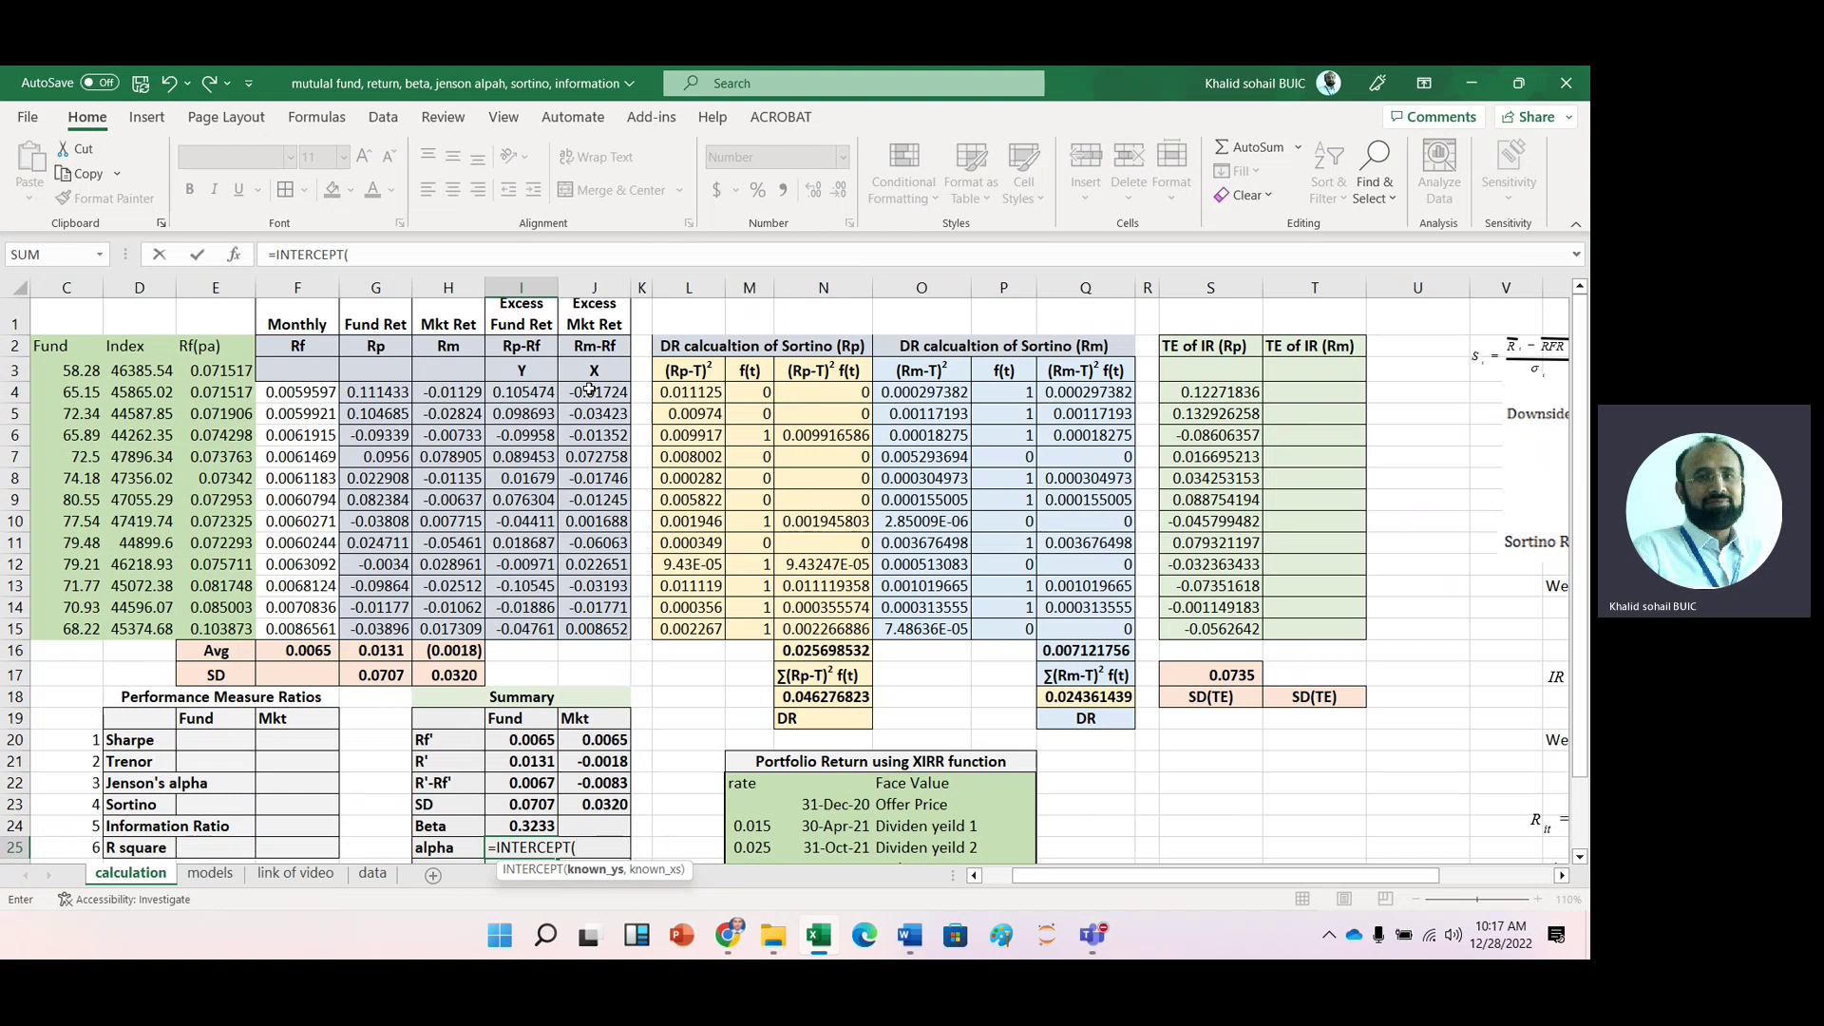
click(523, 395)
key(ctrl+shift+Down)
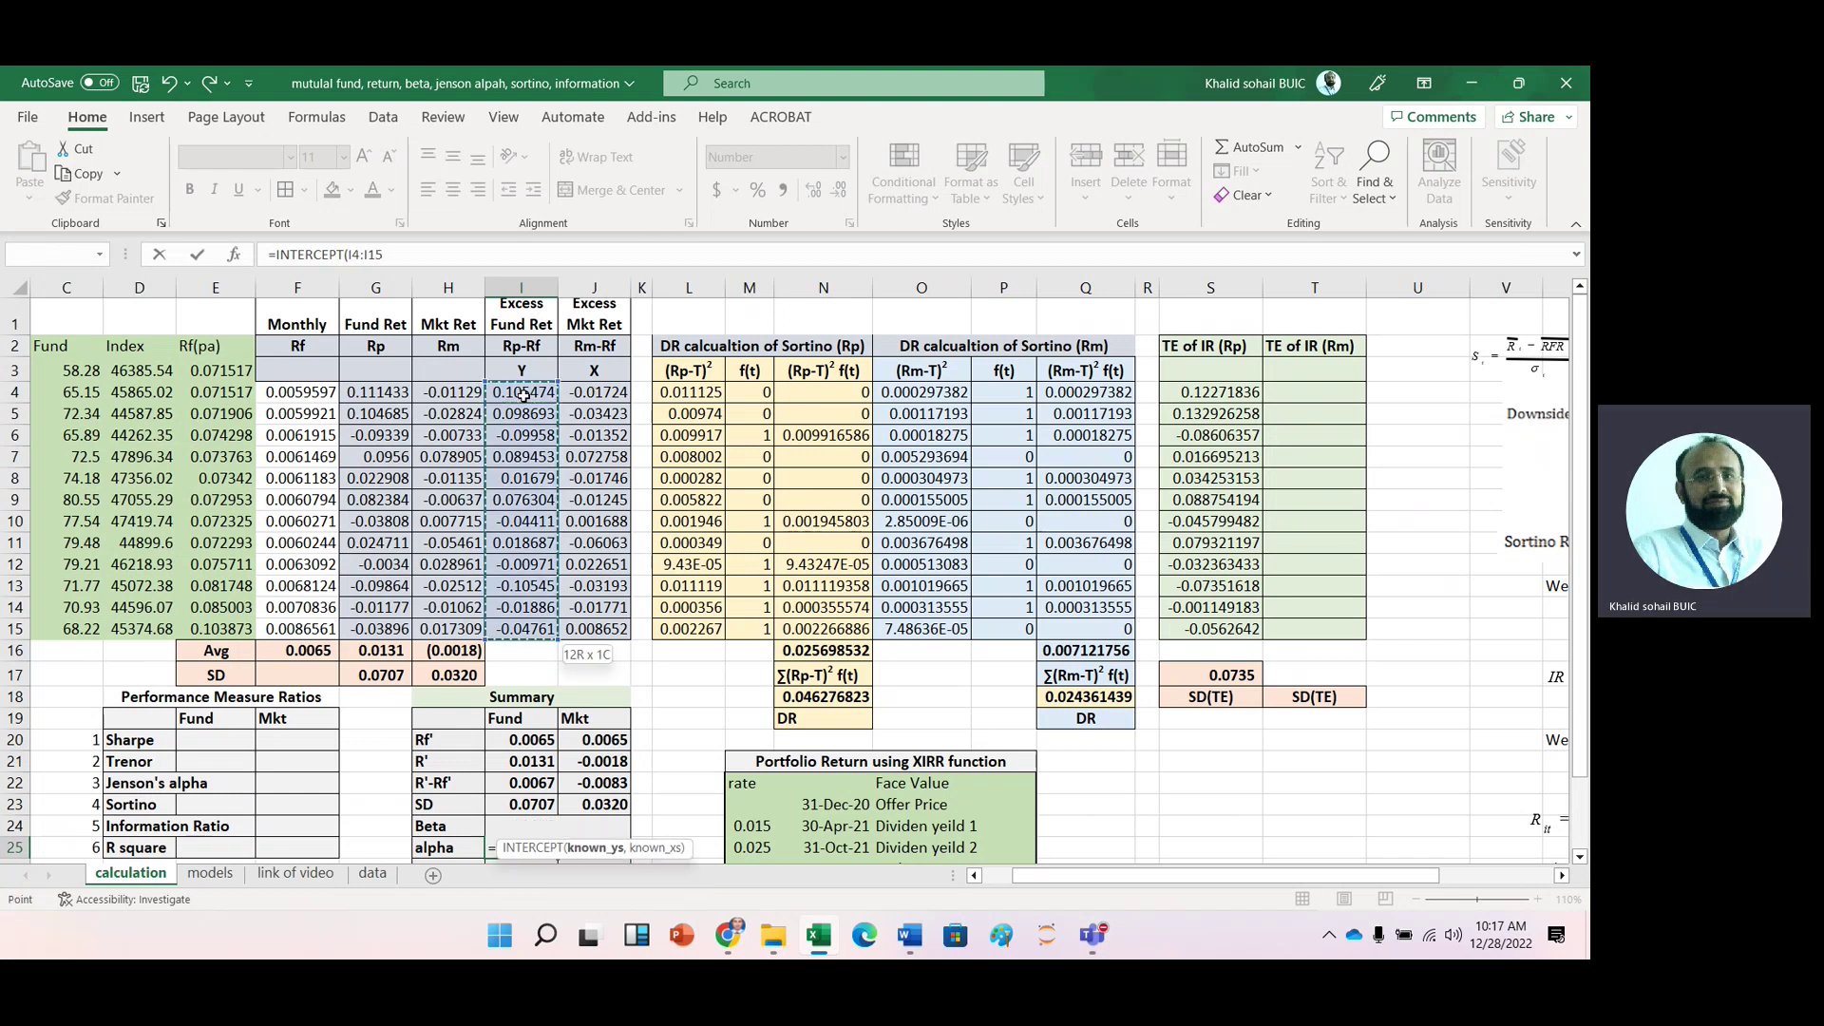
text(,)
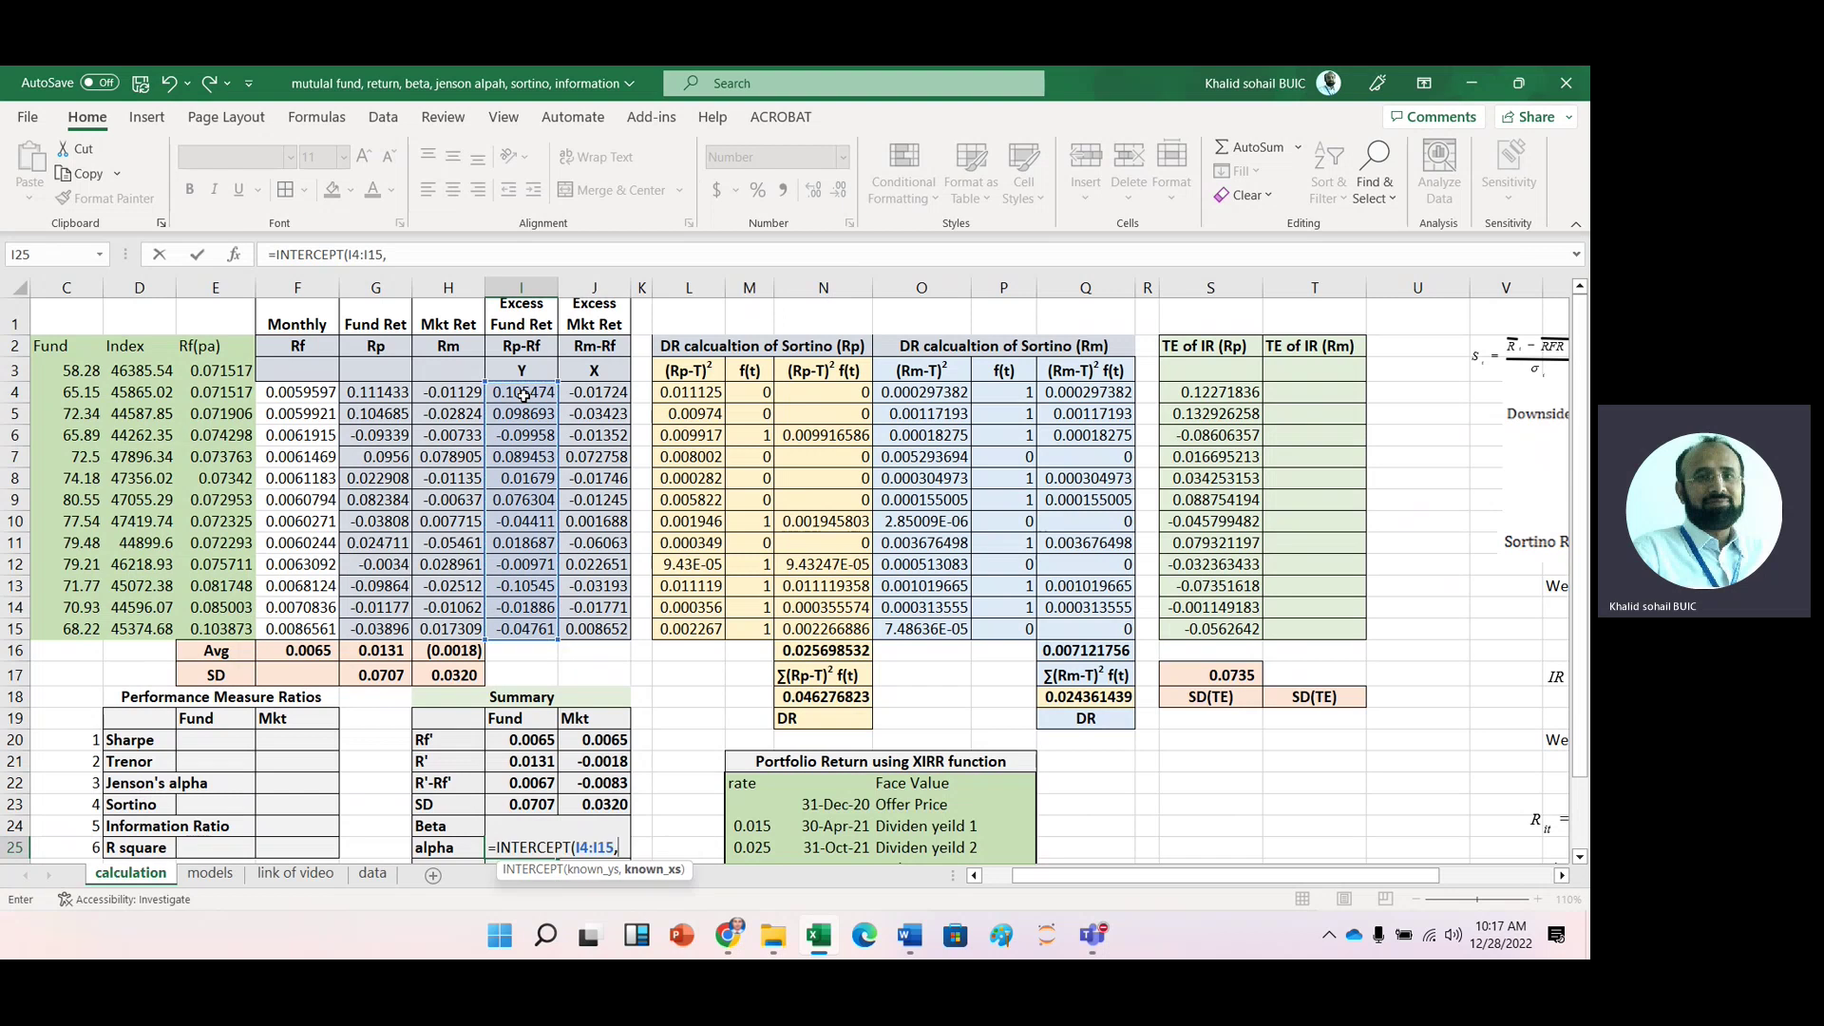
click(584, 396)
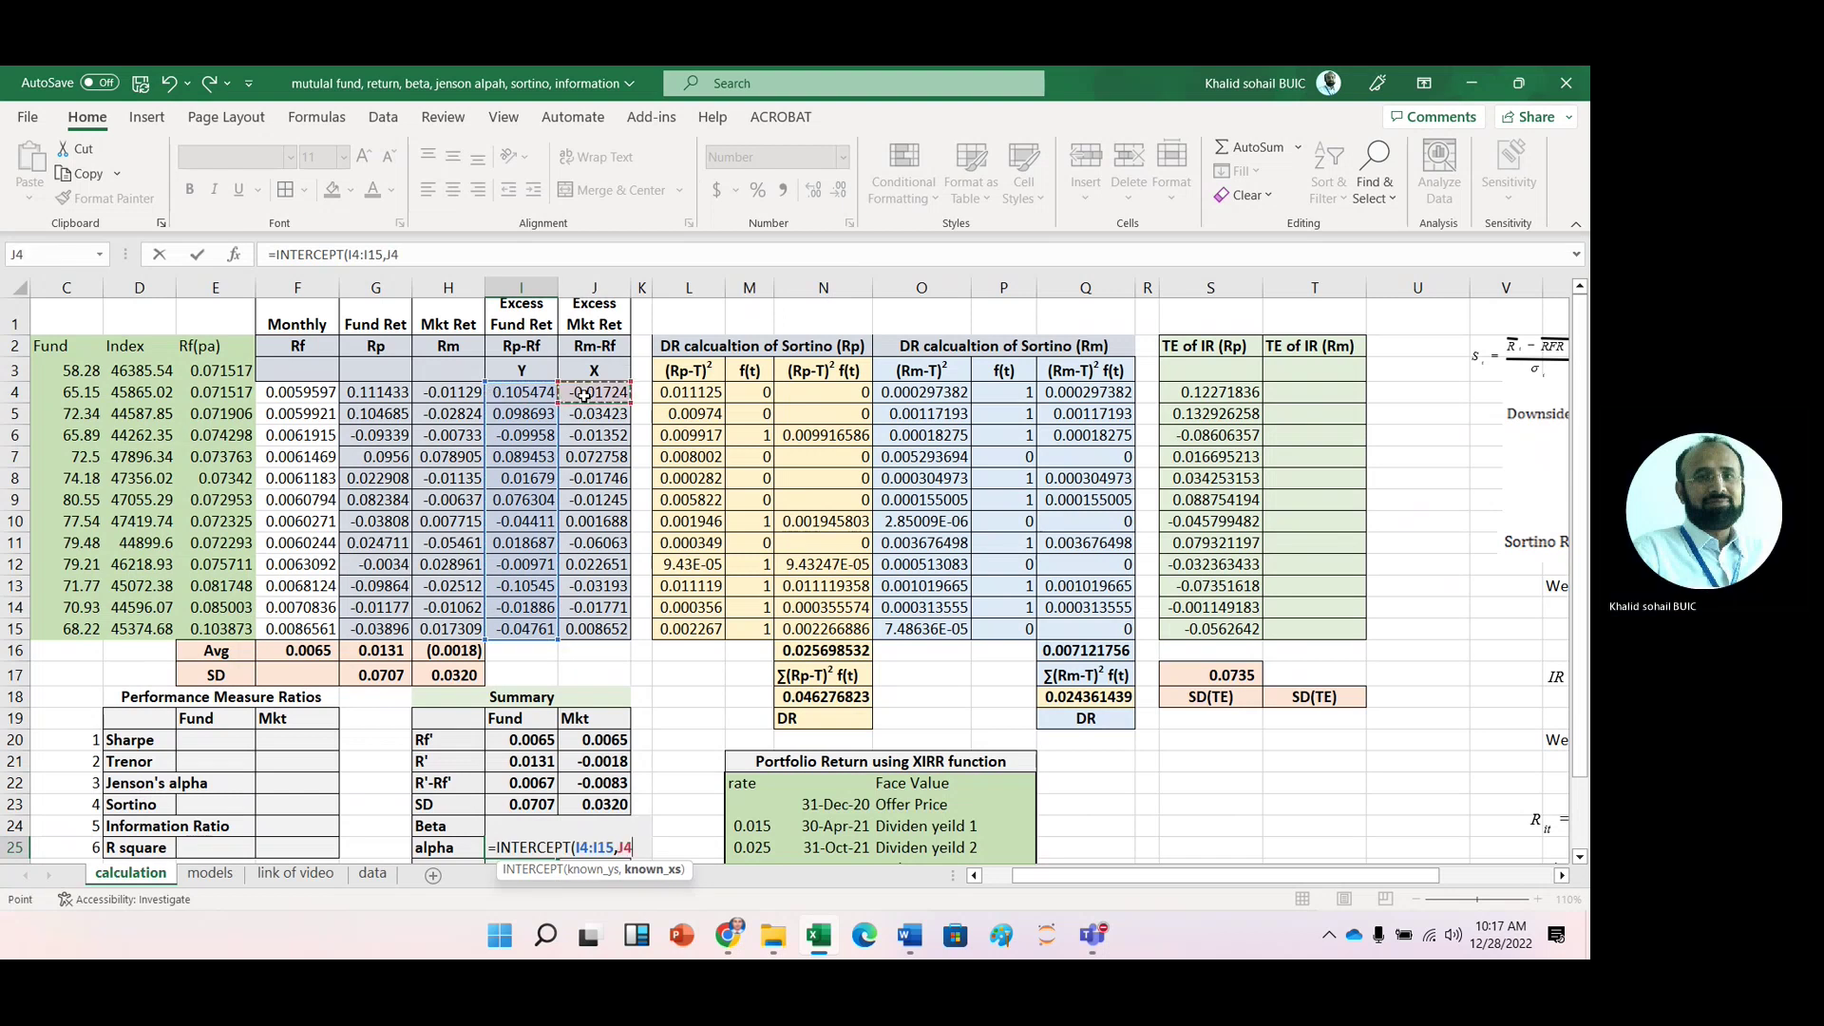
key(ctrl+shift+Down)
key(Tab)
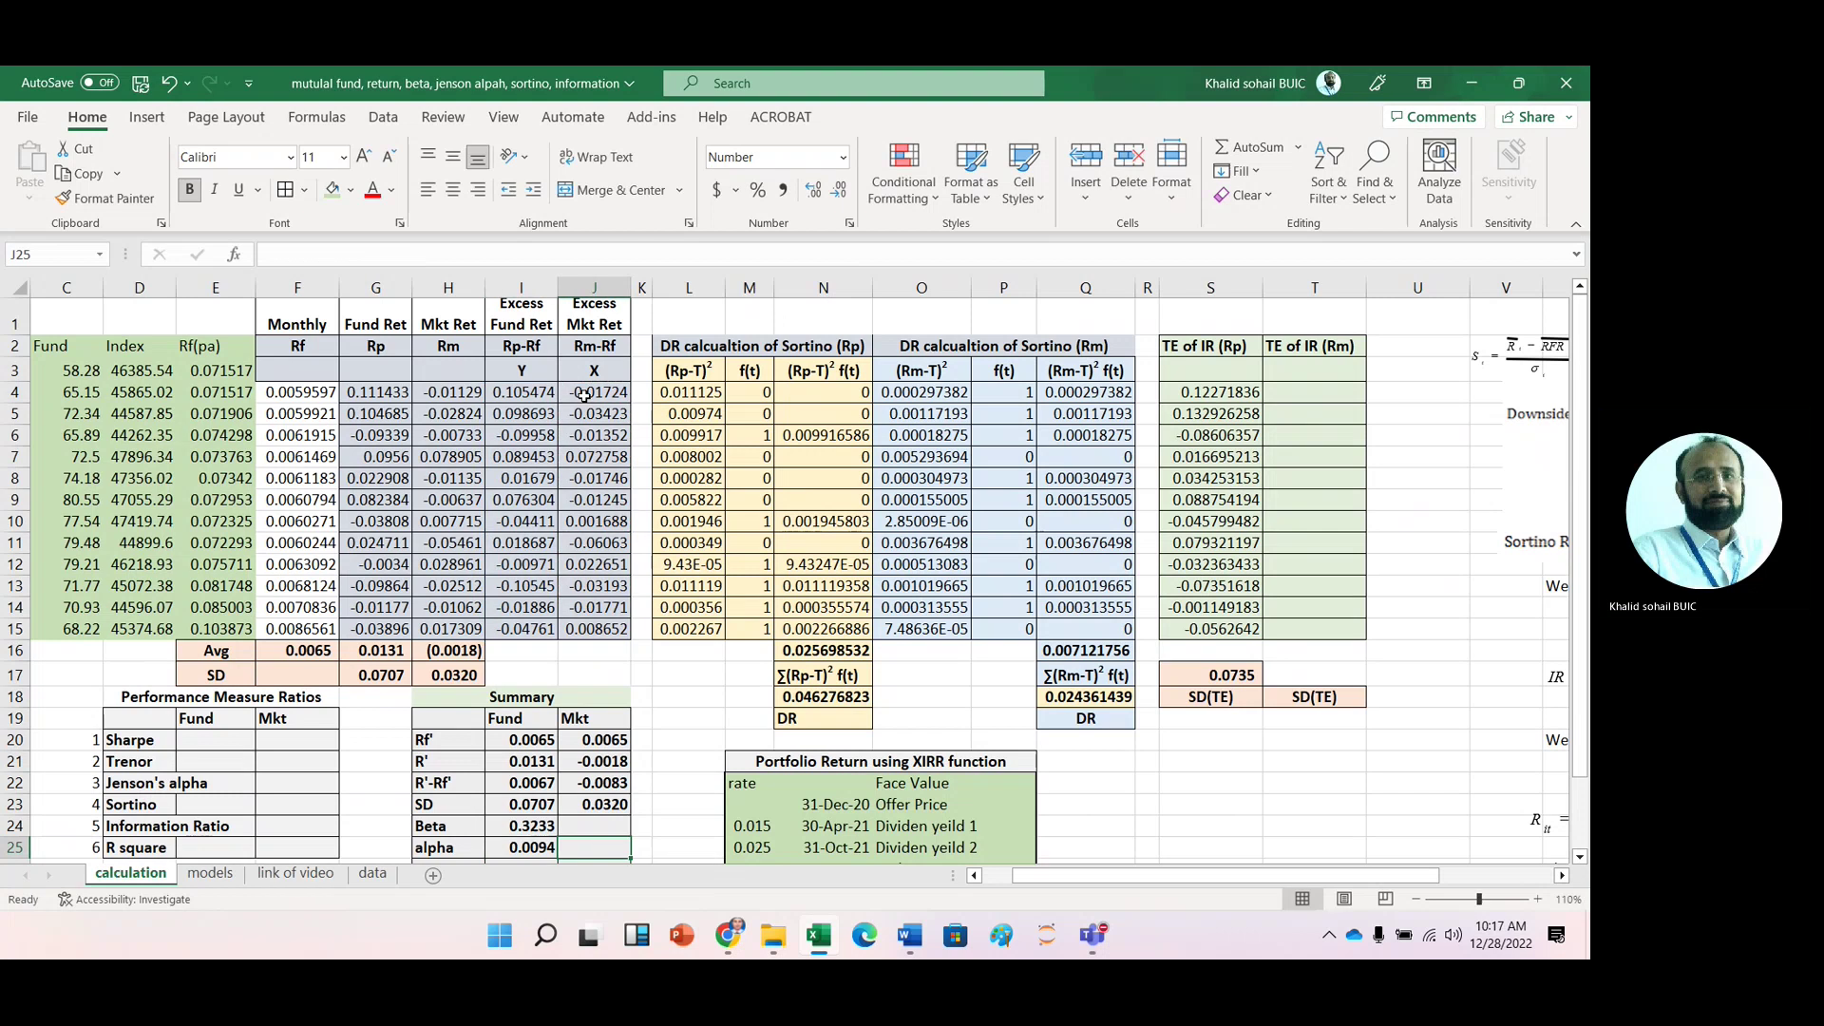
key(Left)
key(Down)
key(Down)
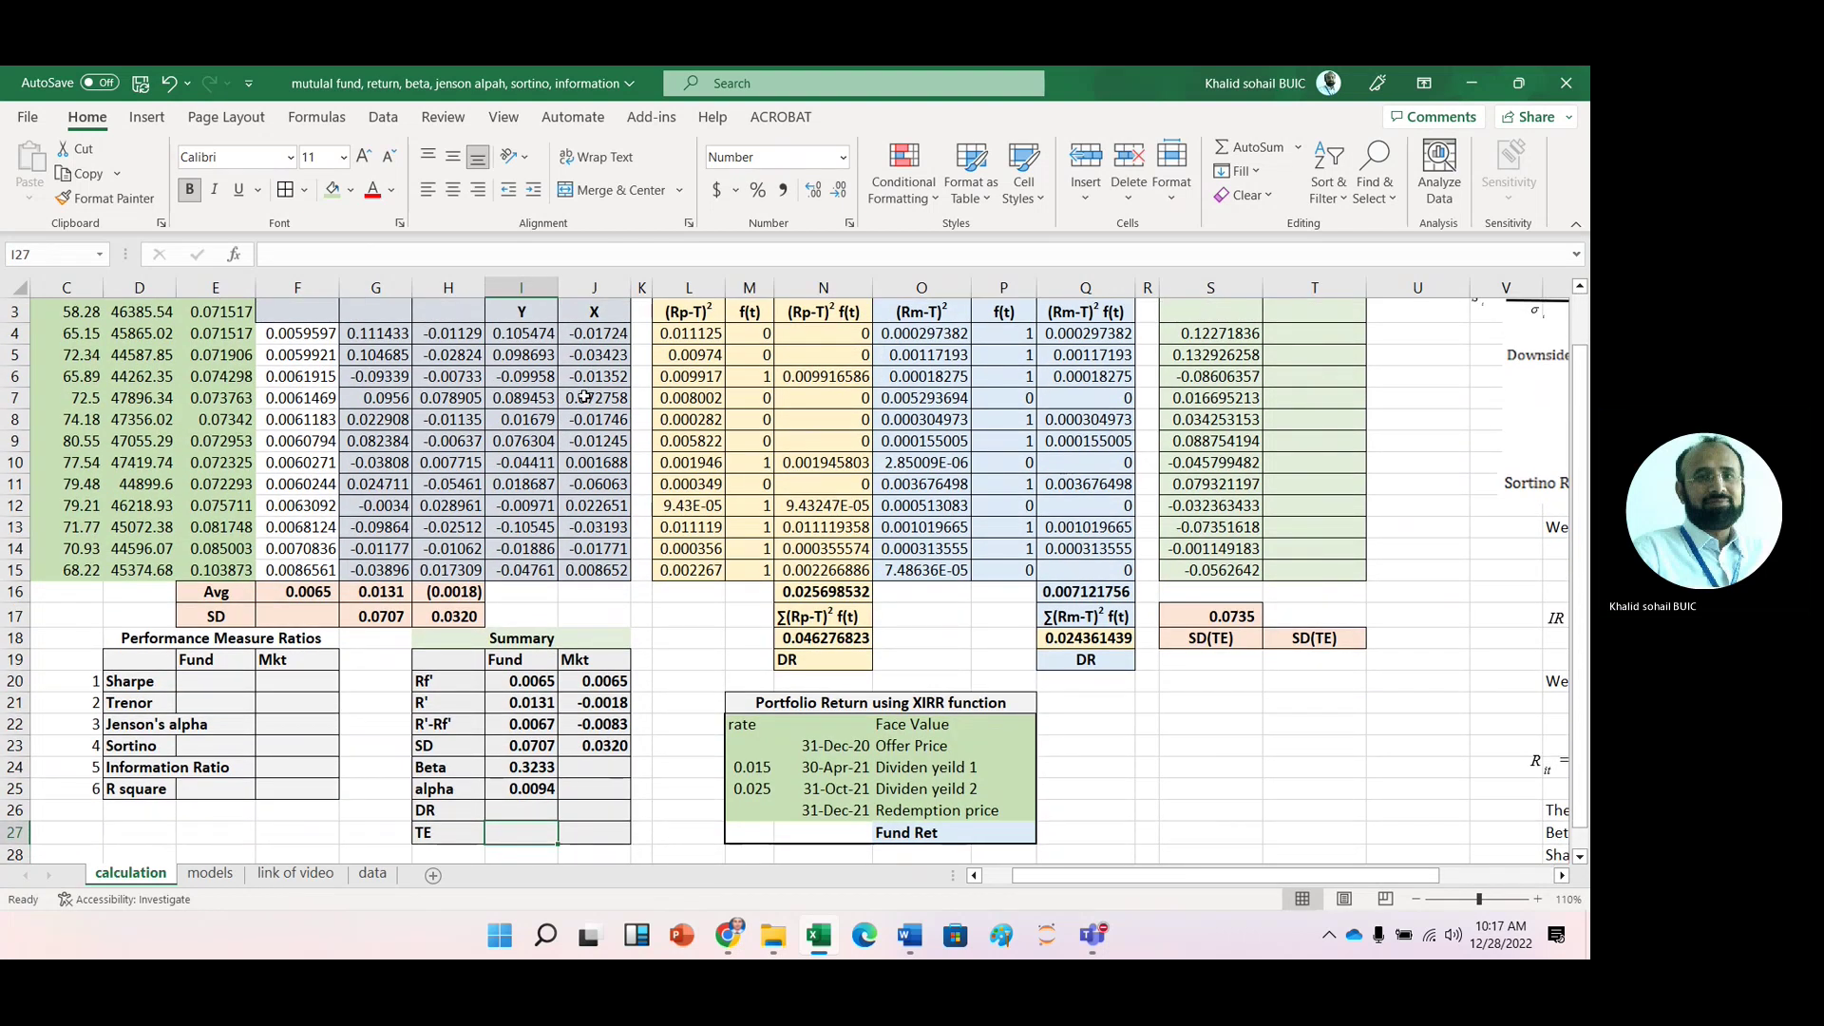
Step: Link the fund DR to the Sortino DR value (0.0463) and the market DR to SD(TE) (0.0735)
key(Up)
text(=)
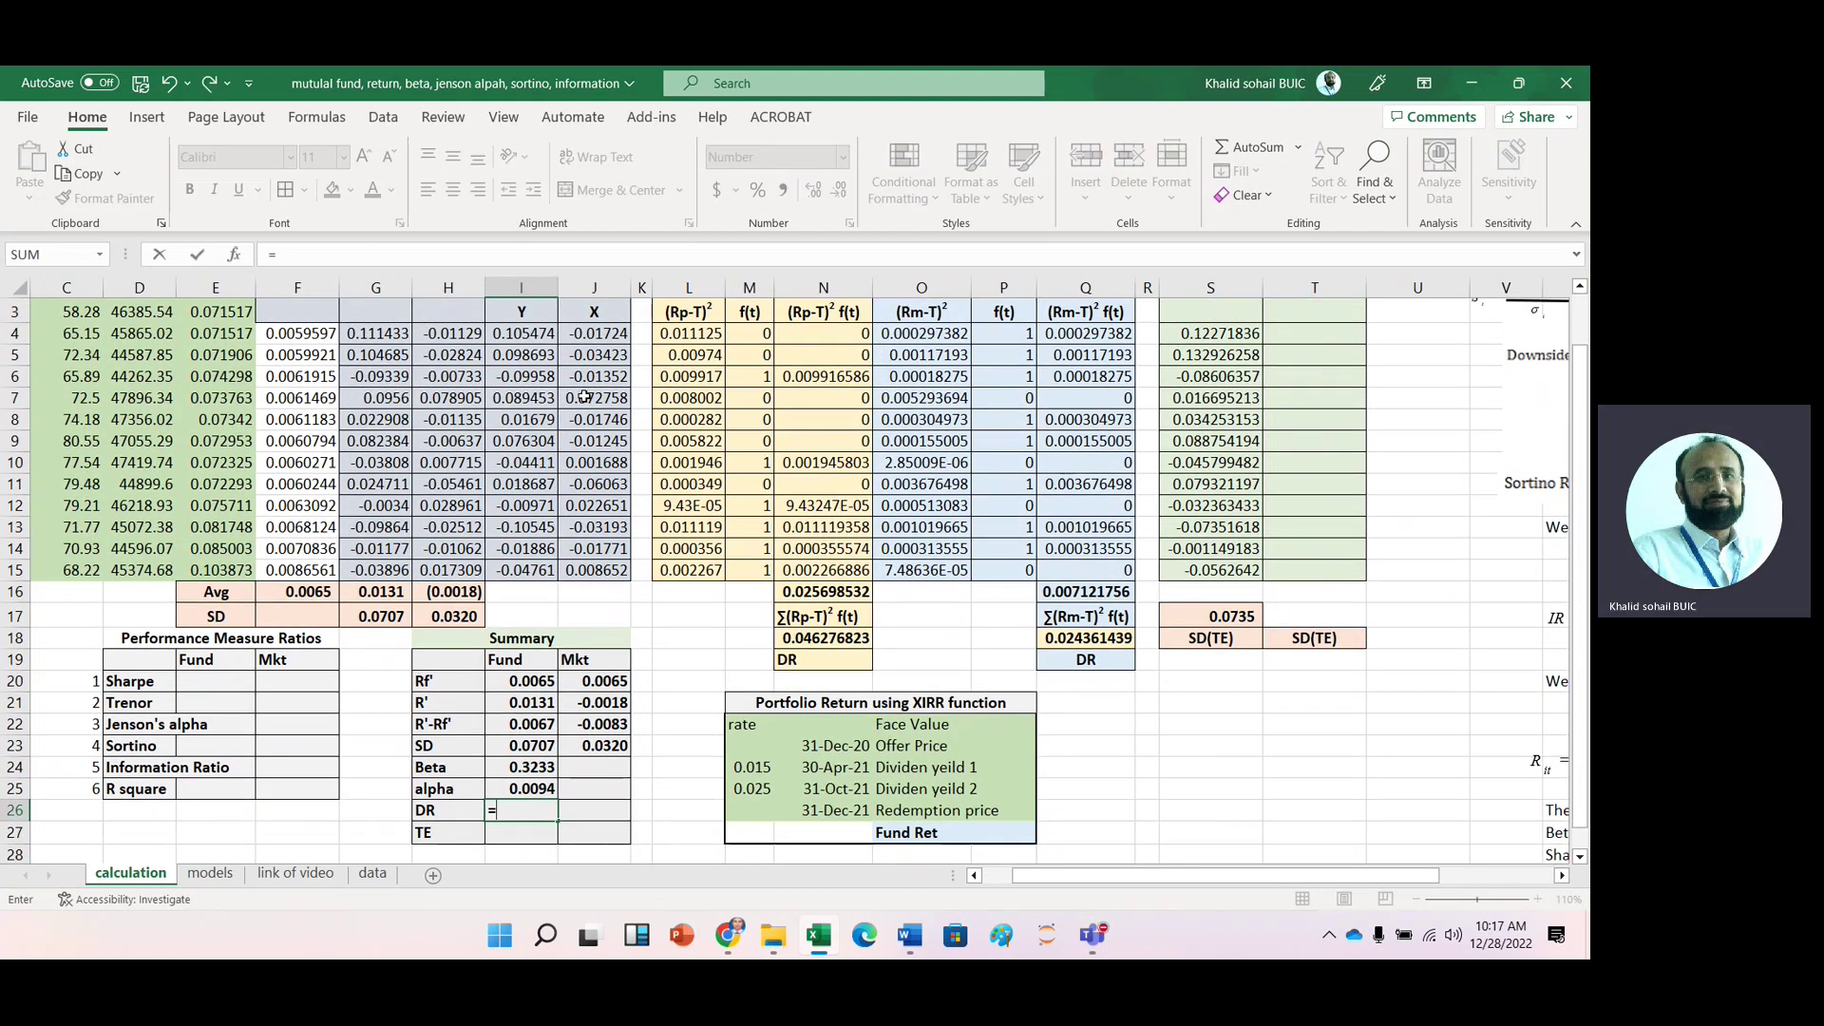
click(805, 639)
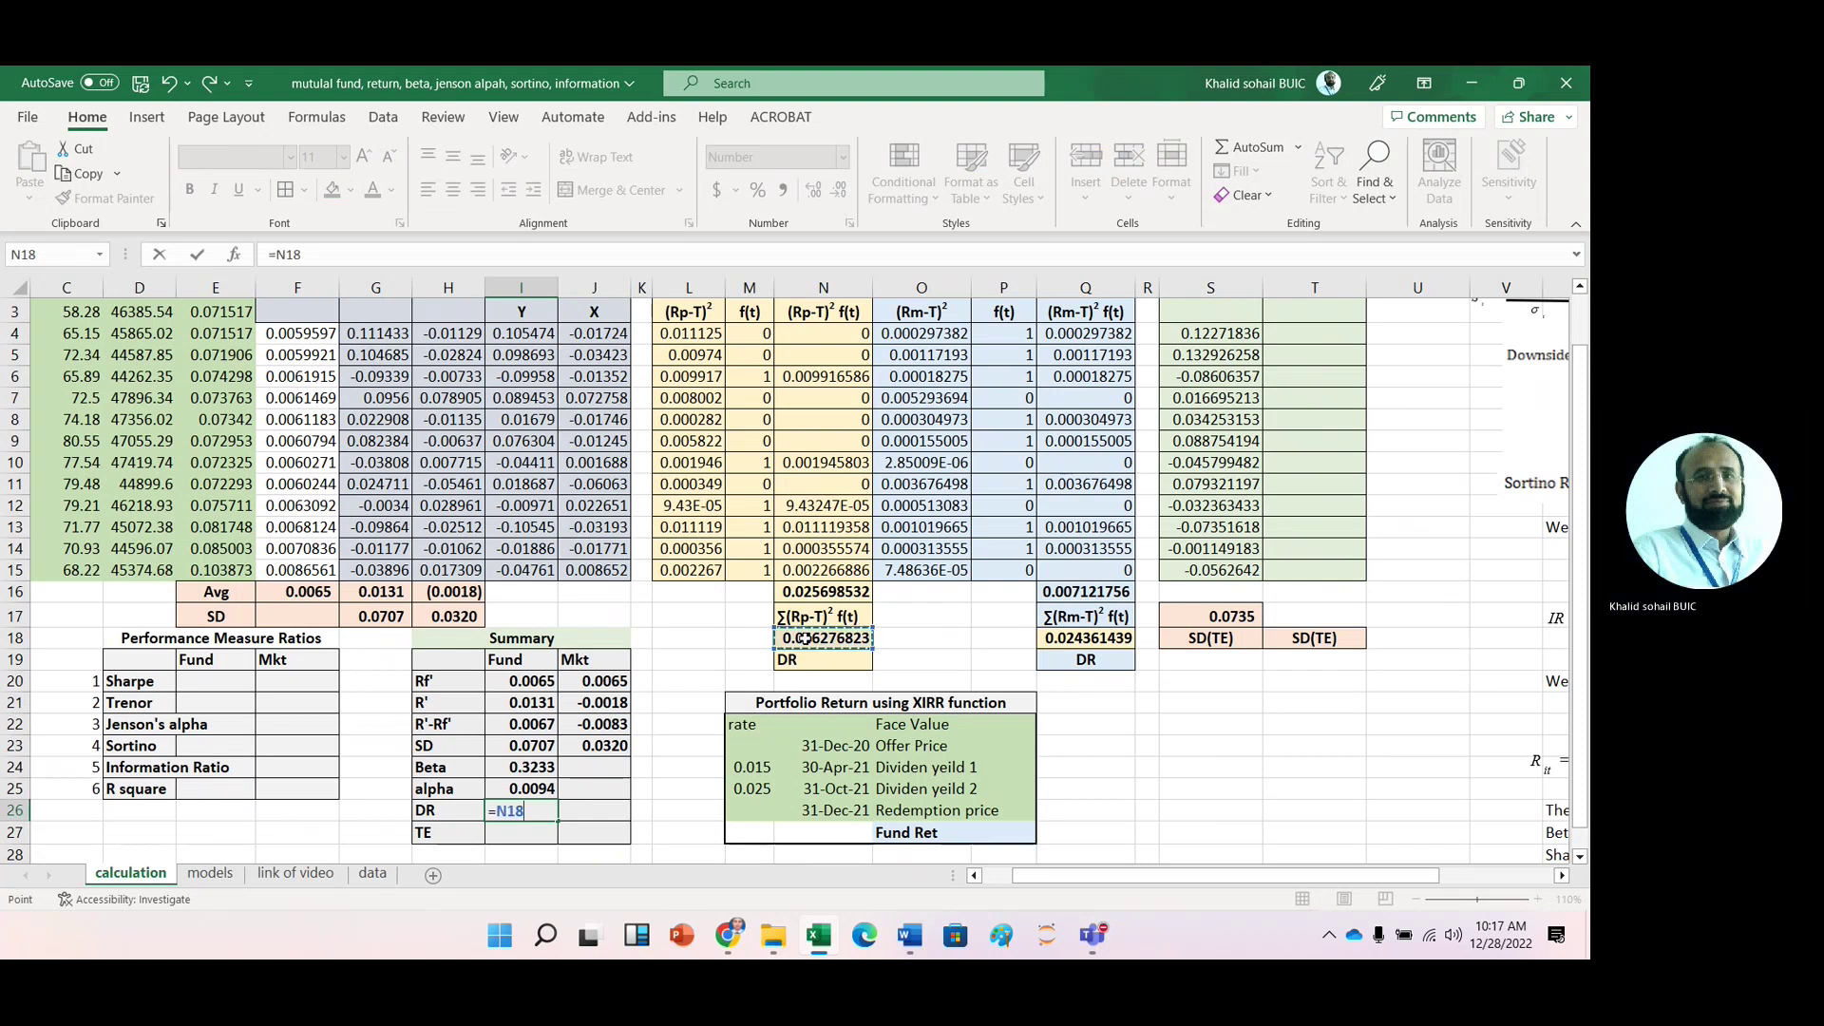
key(Return)
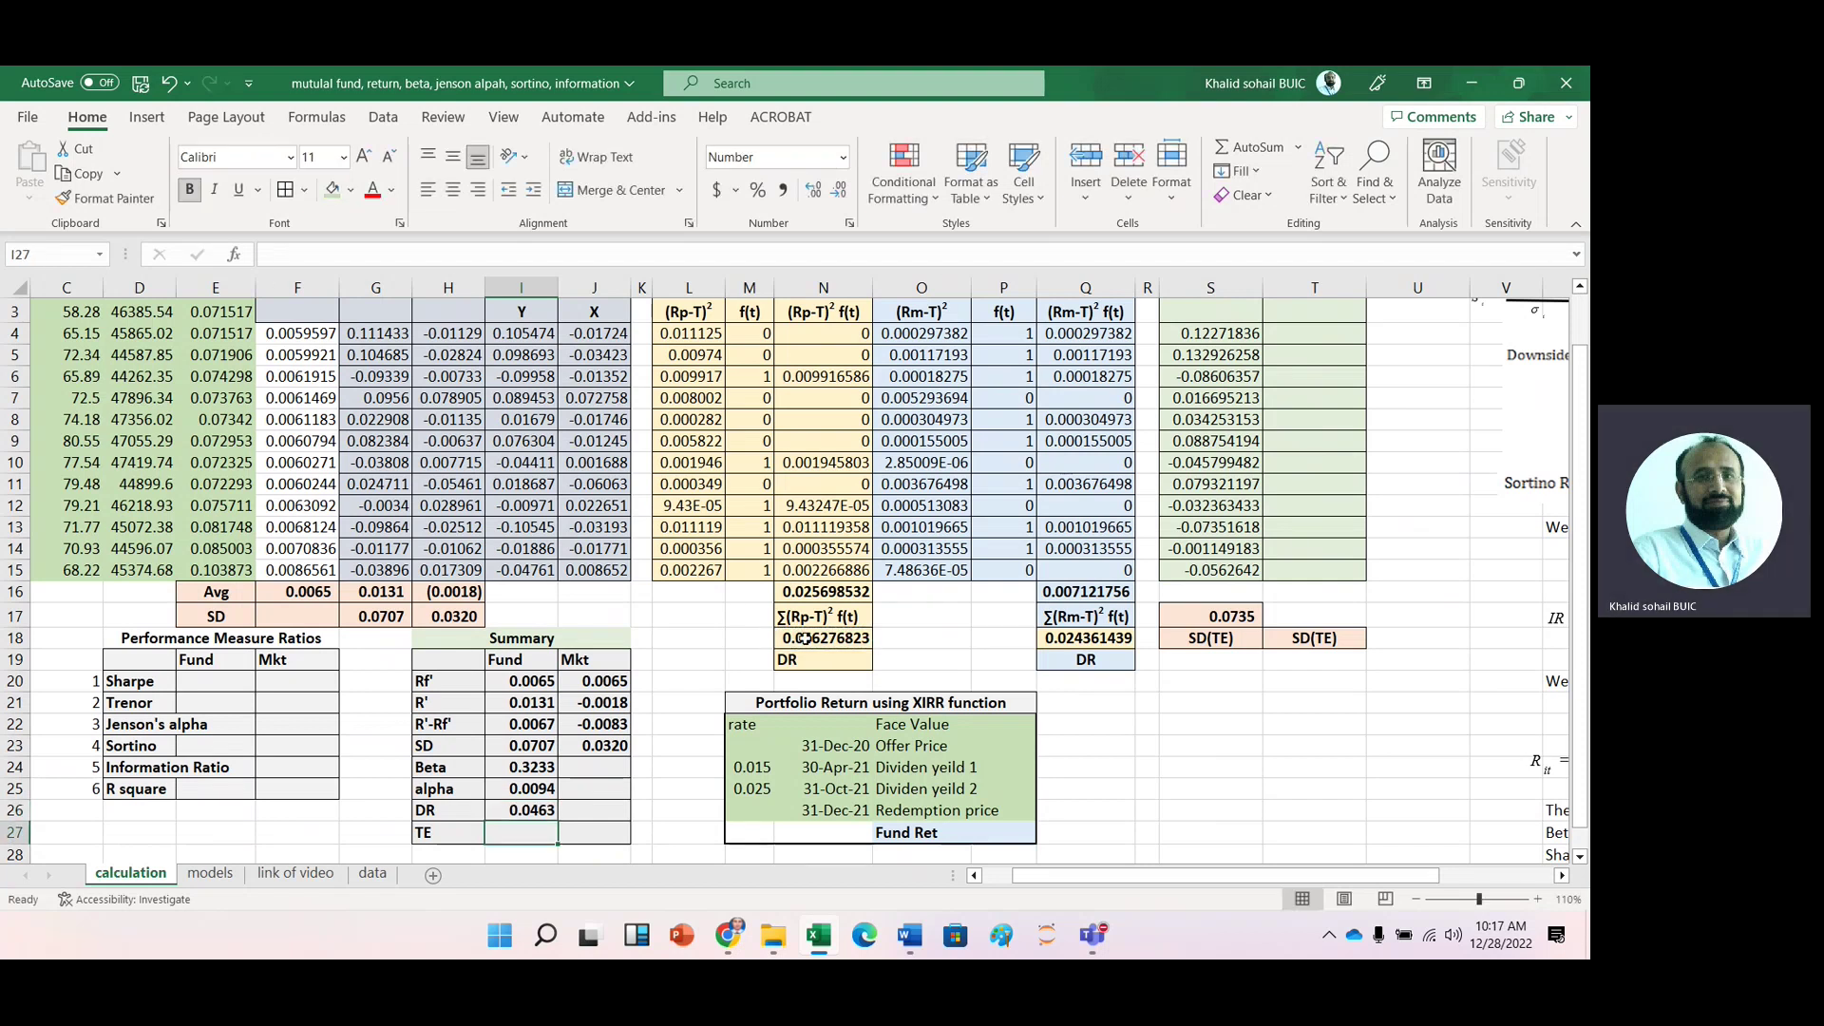
click(592, 810)
text(=)
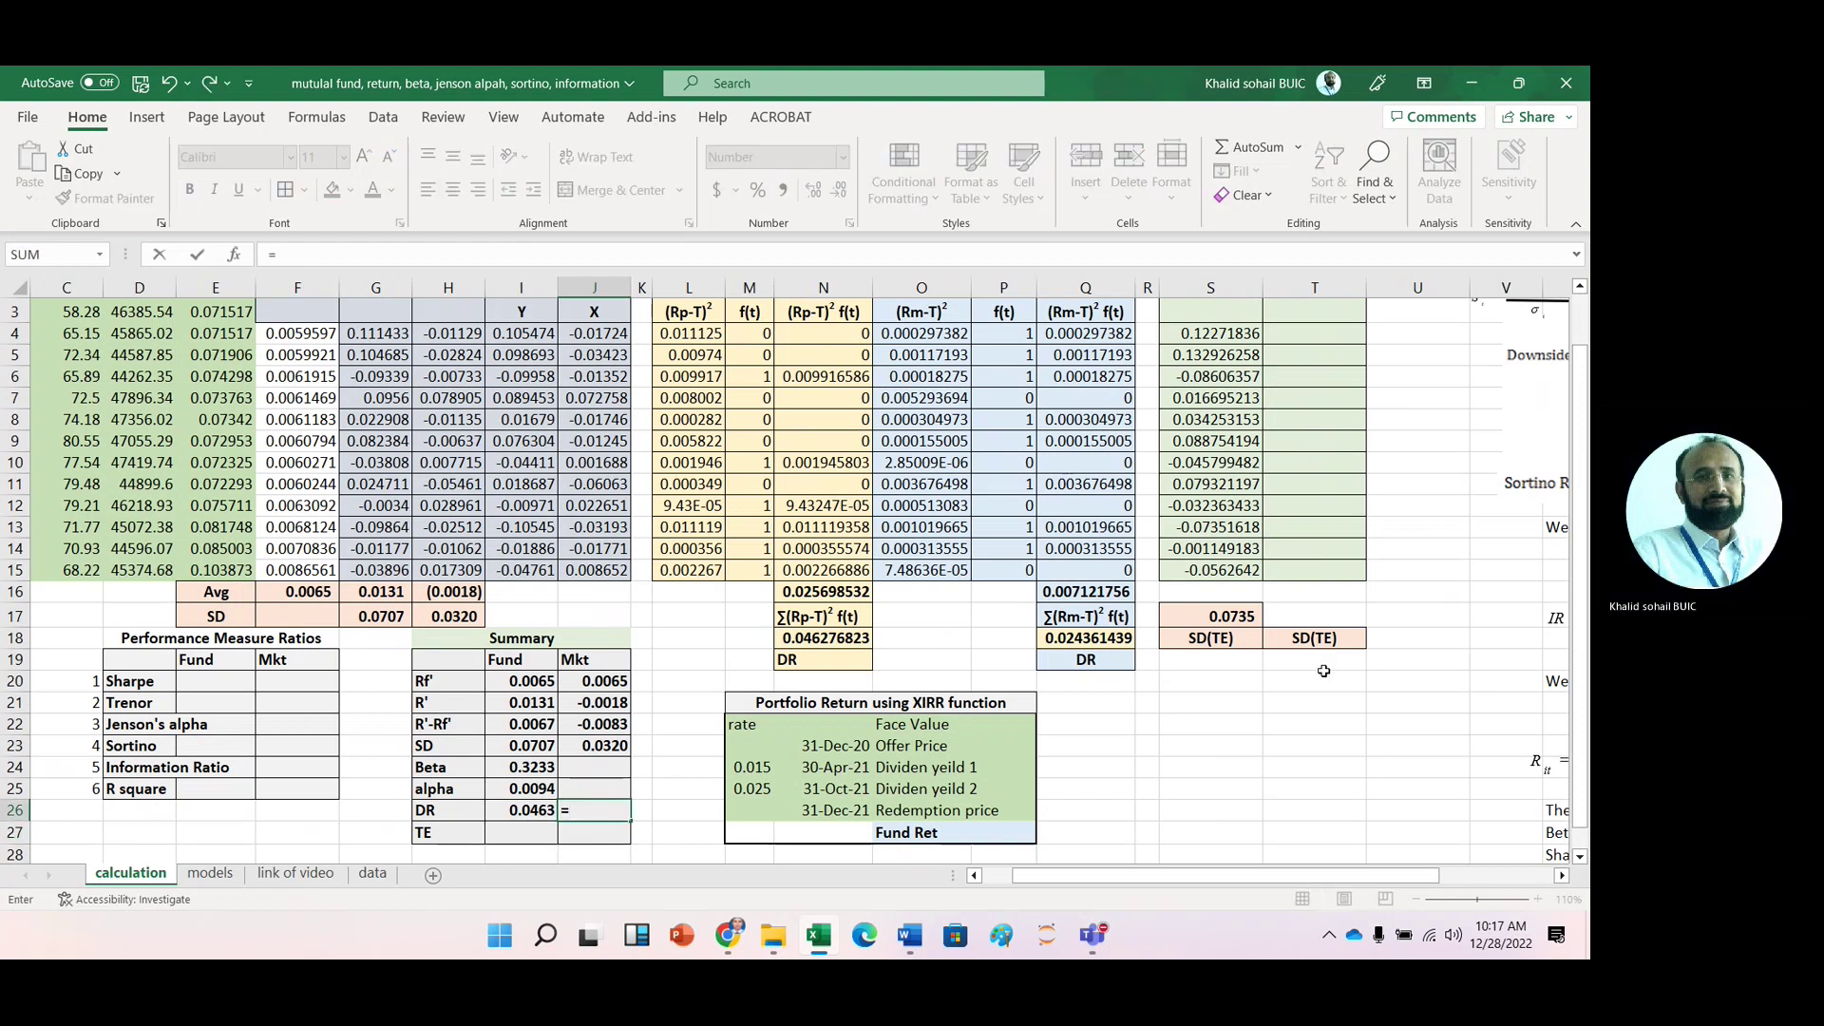
click(1223, 616)
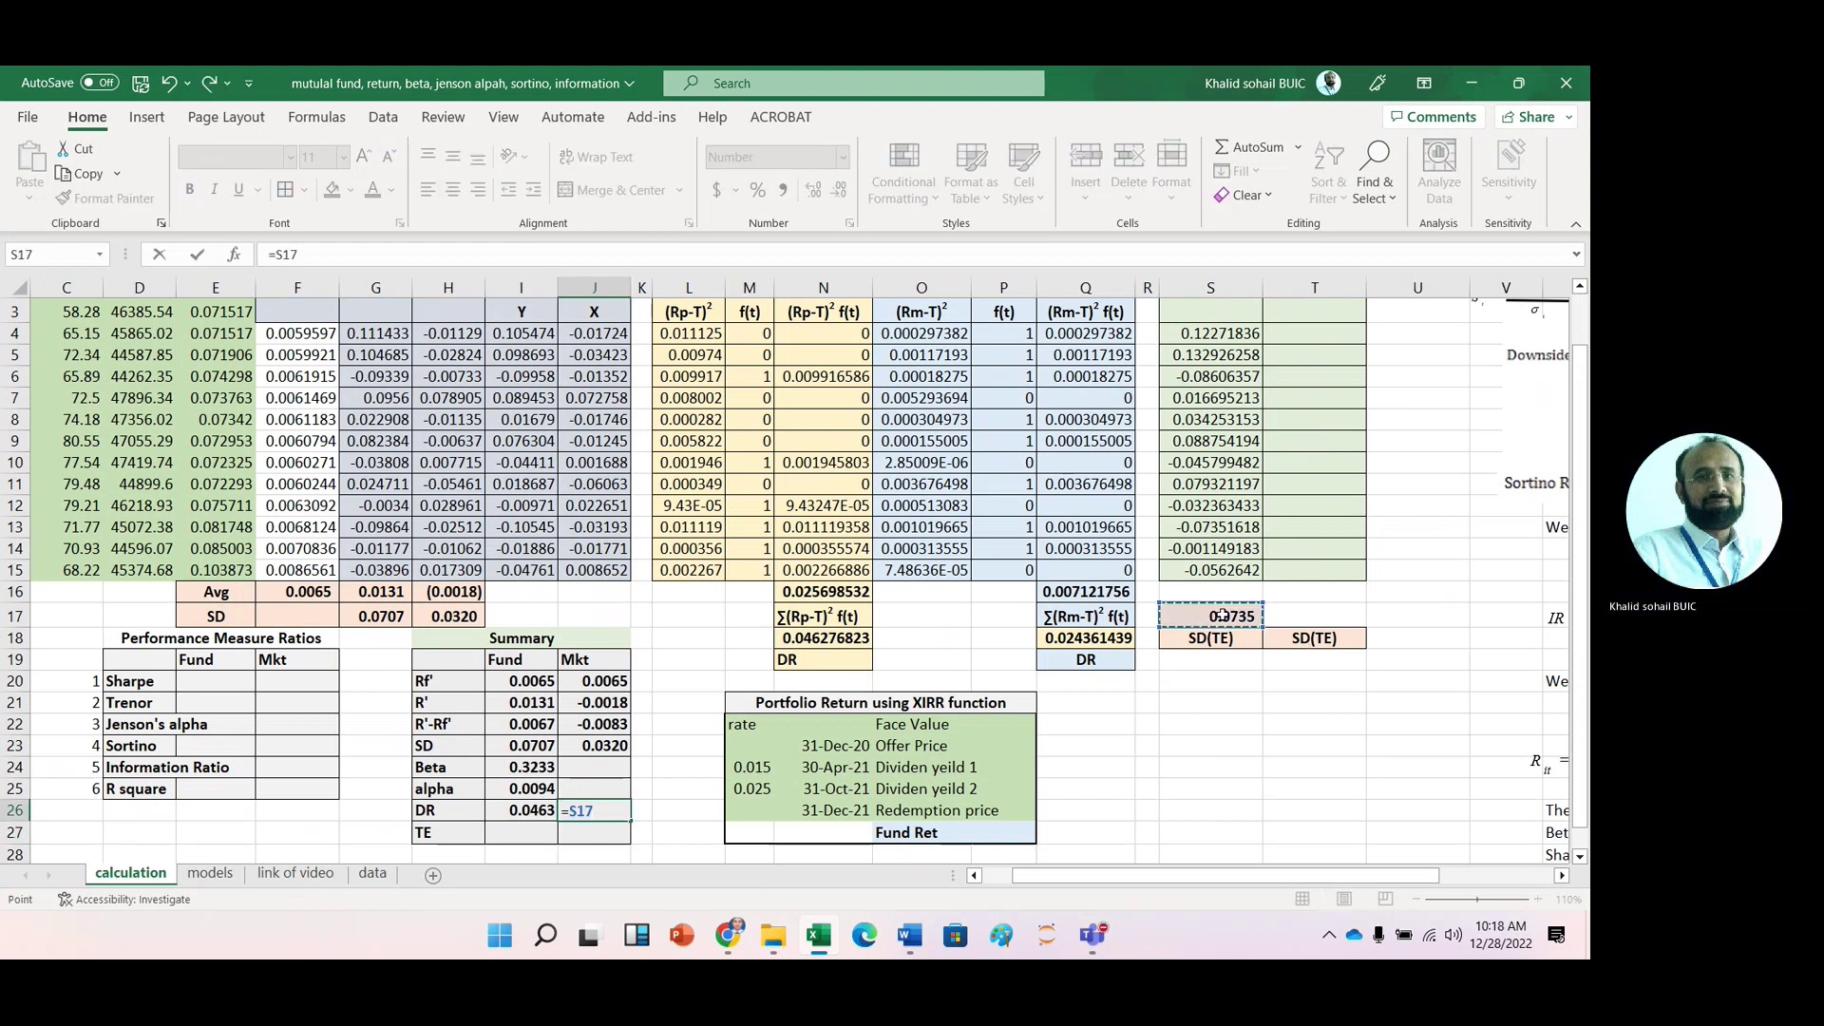
key(Return)
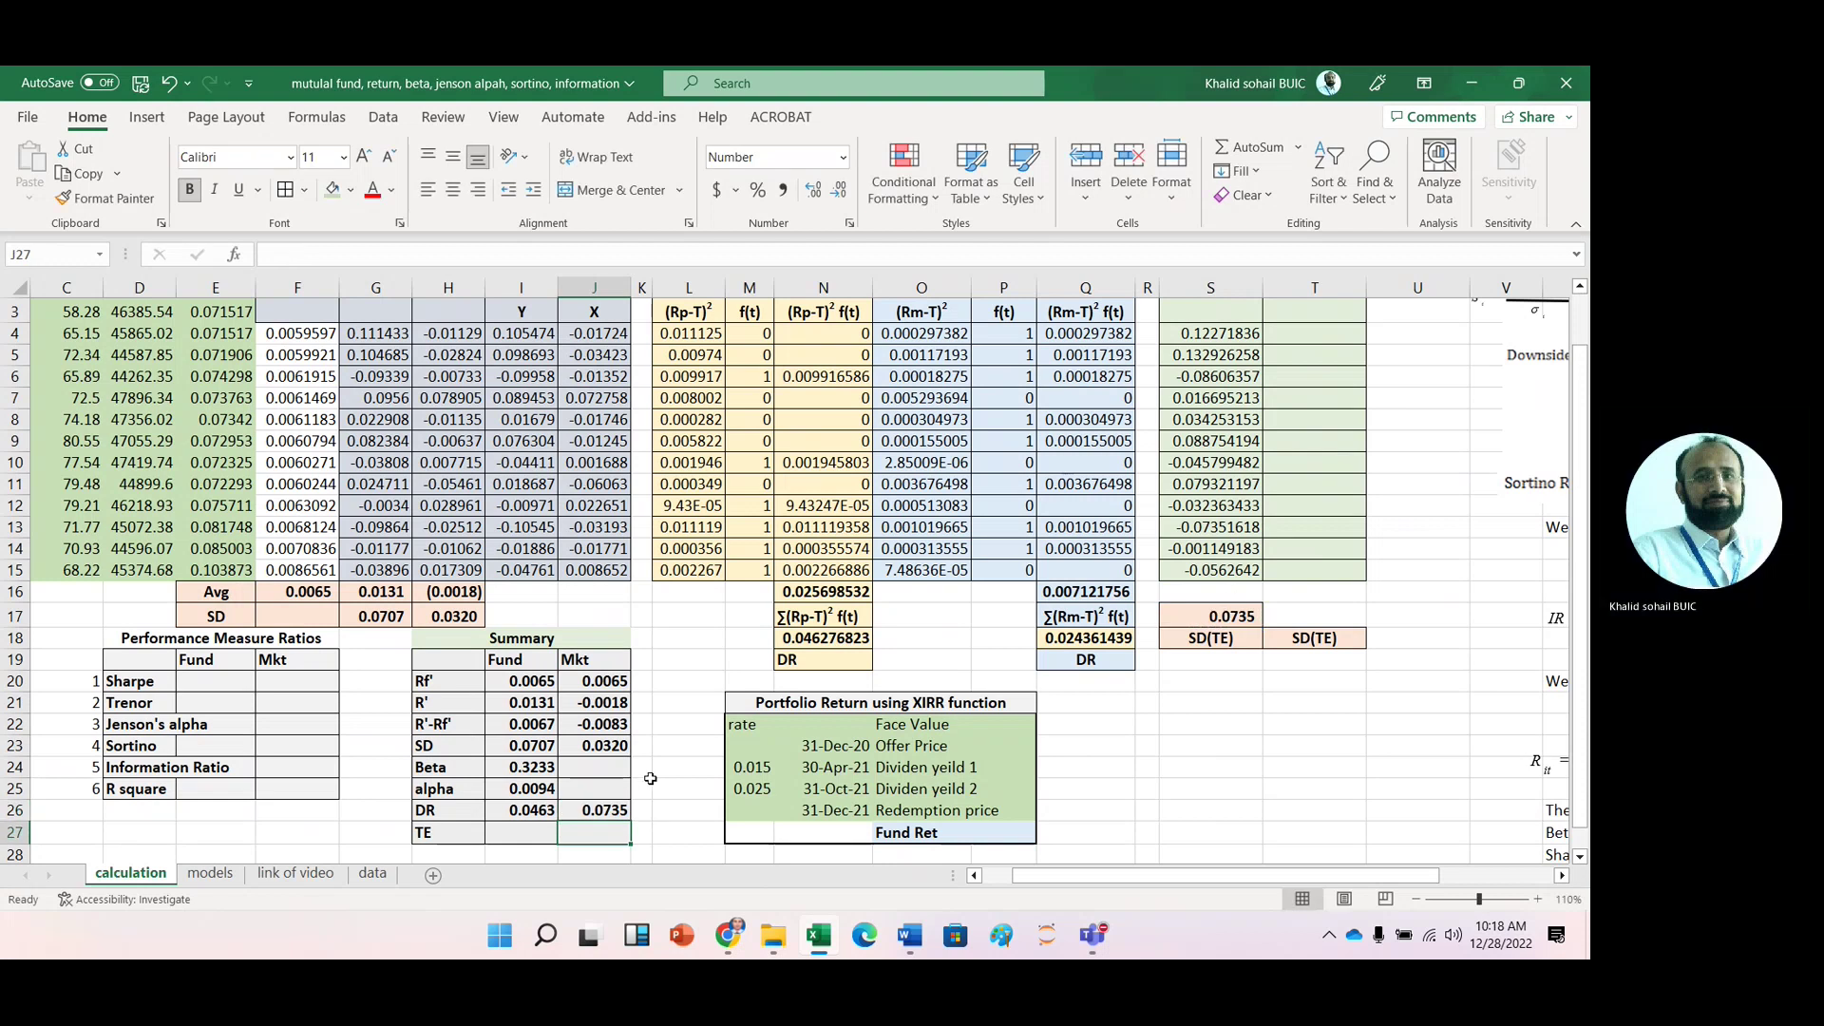
Step: Enter a market Beta of 1 and a market alpha of 0
click(576, 769)
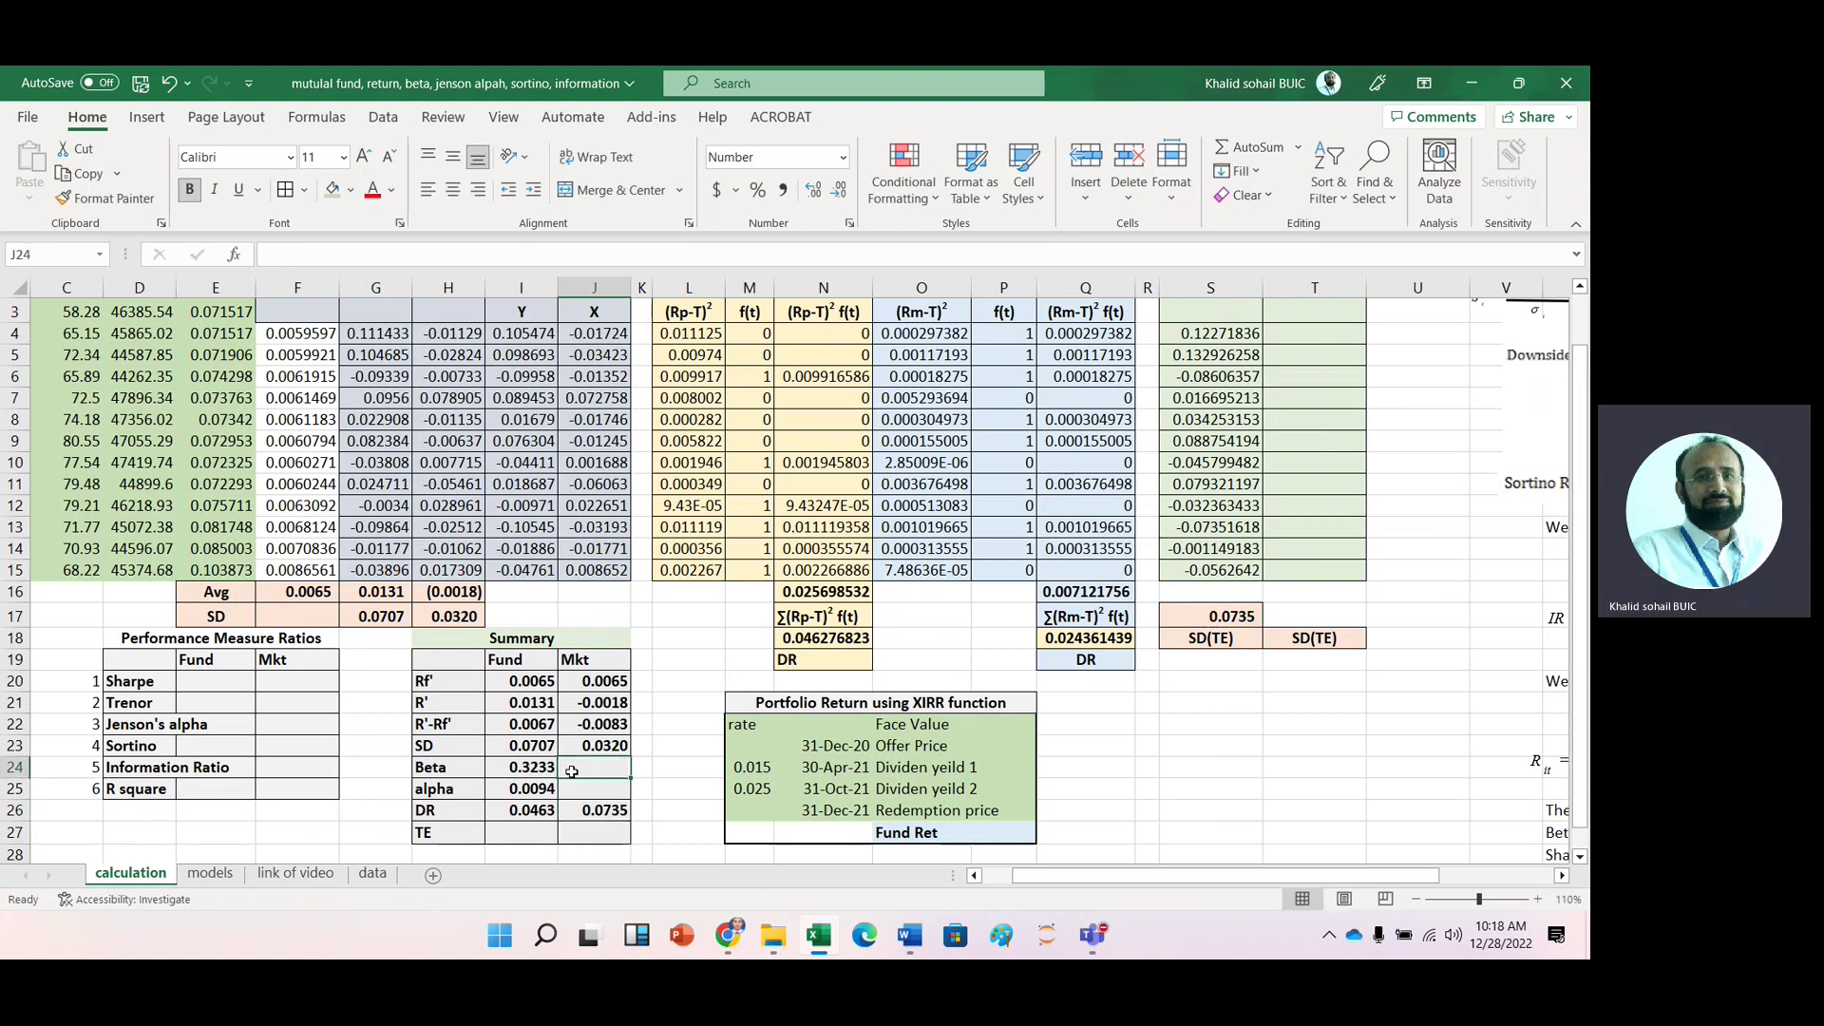
text(1)
key(Return)
text(0)
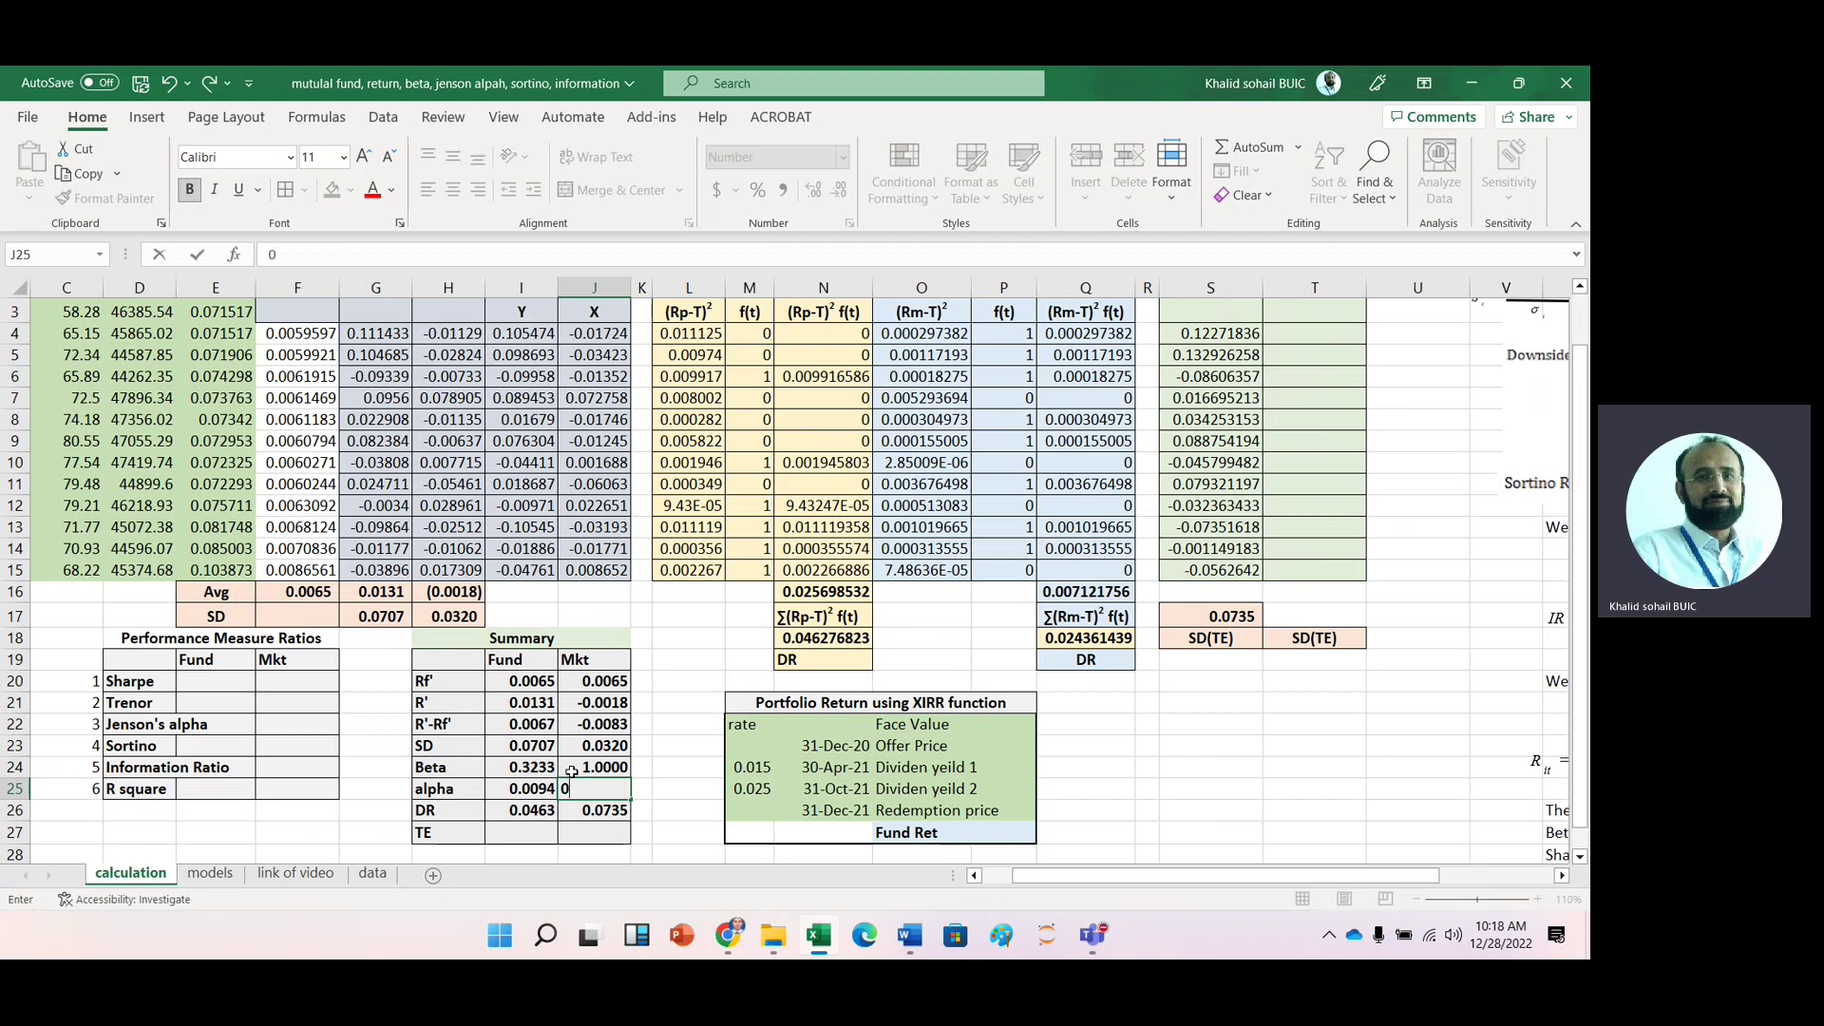
key(Return)
Step: Link the fund TE to the 0.0735 SD(TE) value
key(Down)
key(Left)
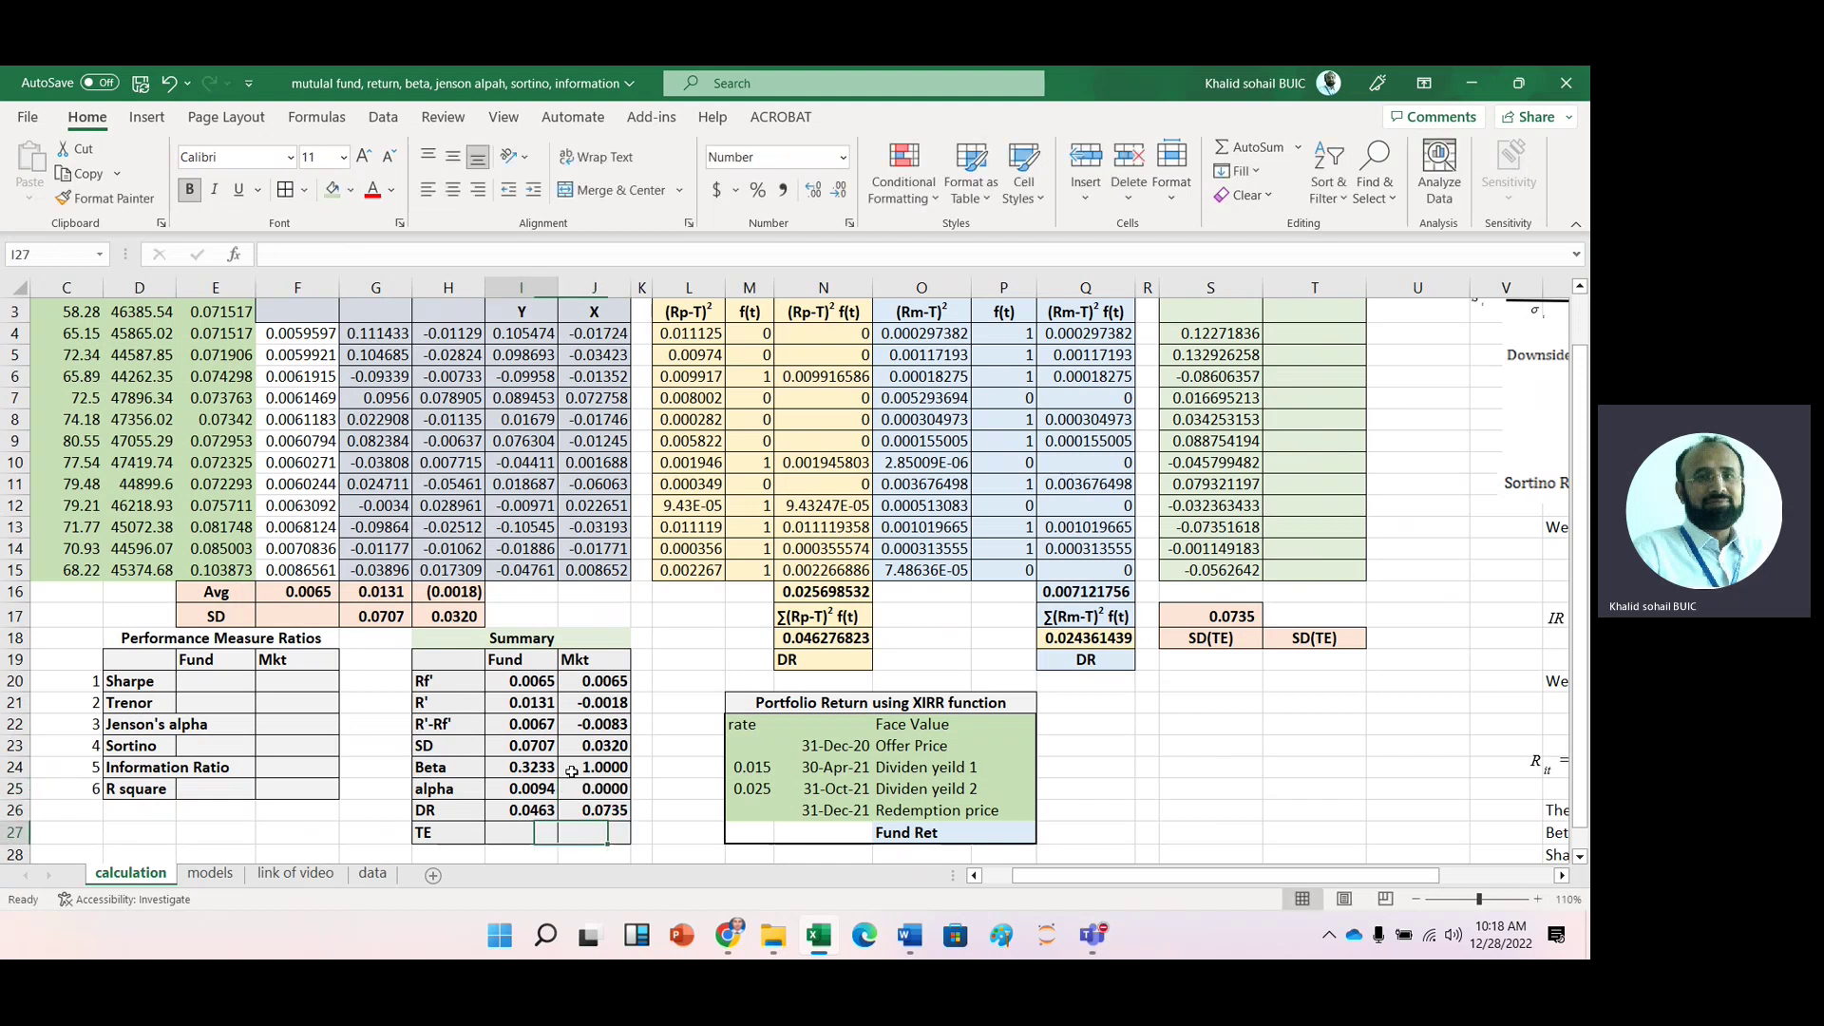
text(=)
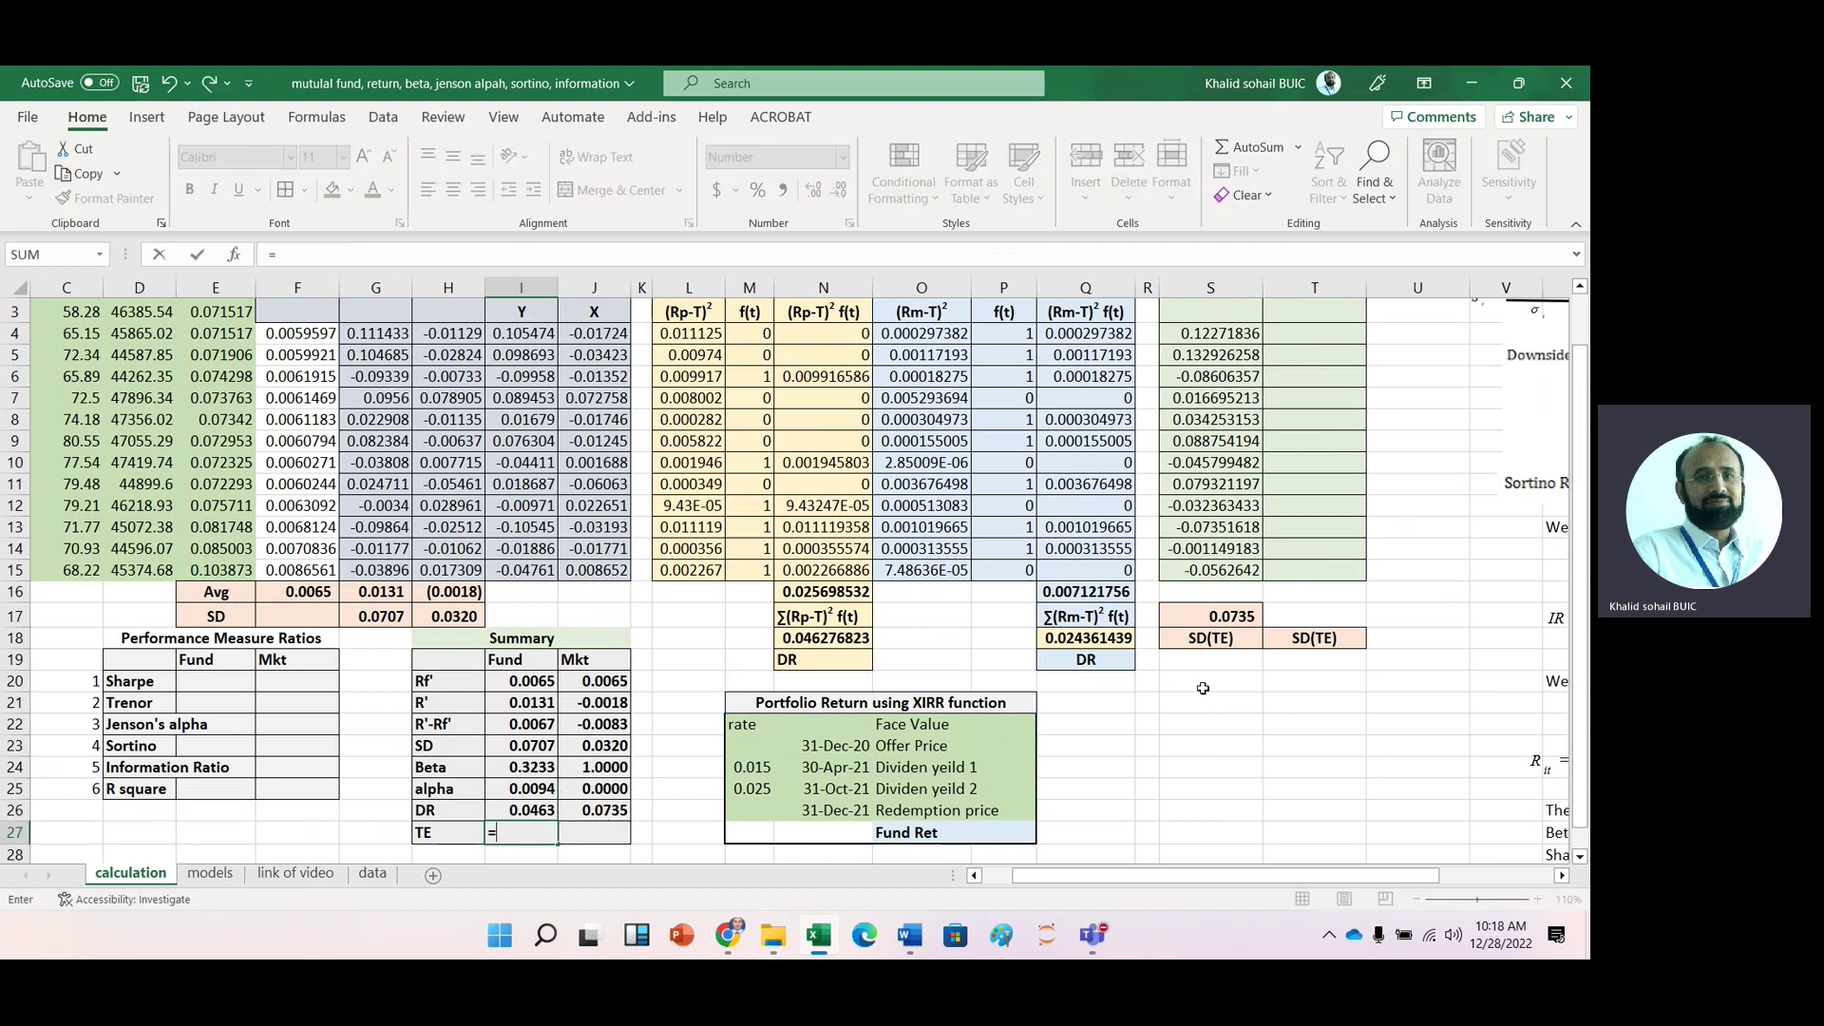
click(1217, 615)
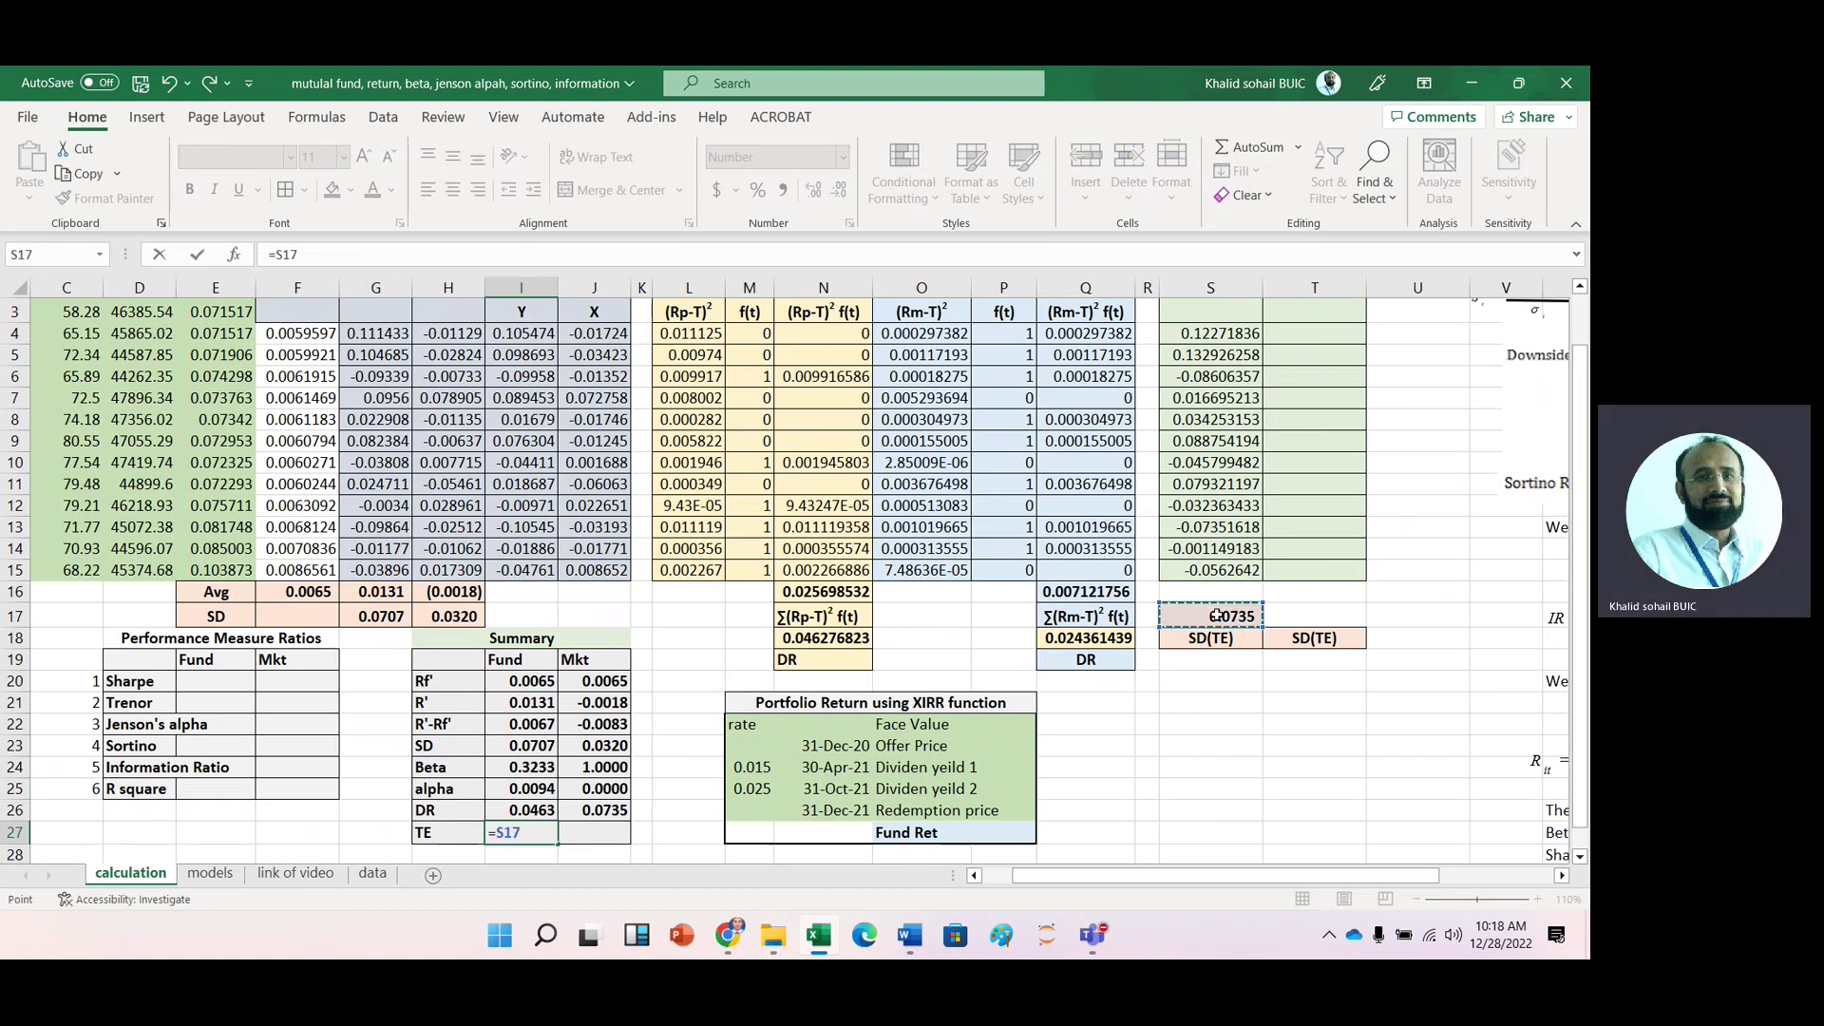
key(ctrl+Return)
key(Return)
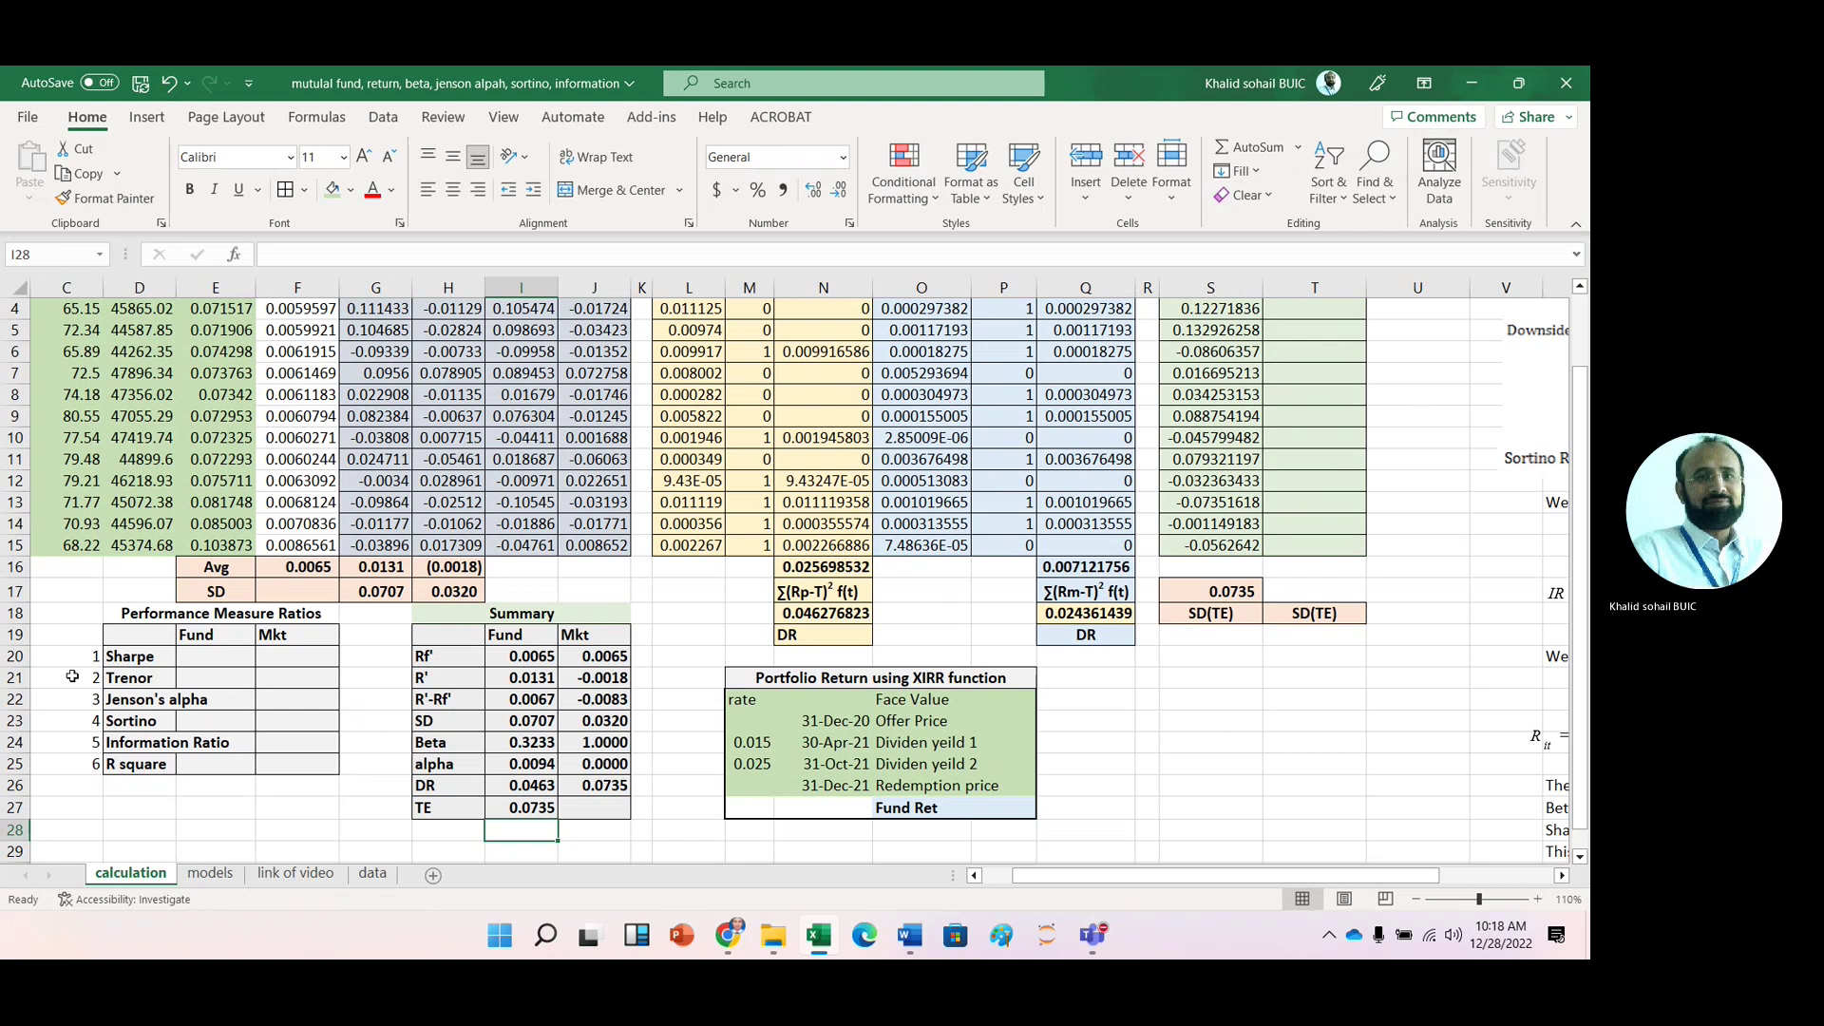
Step: Enter the fund Sharpe ratio =I22/I23 in E20, giving 0.0944
click(196, 657)
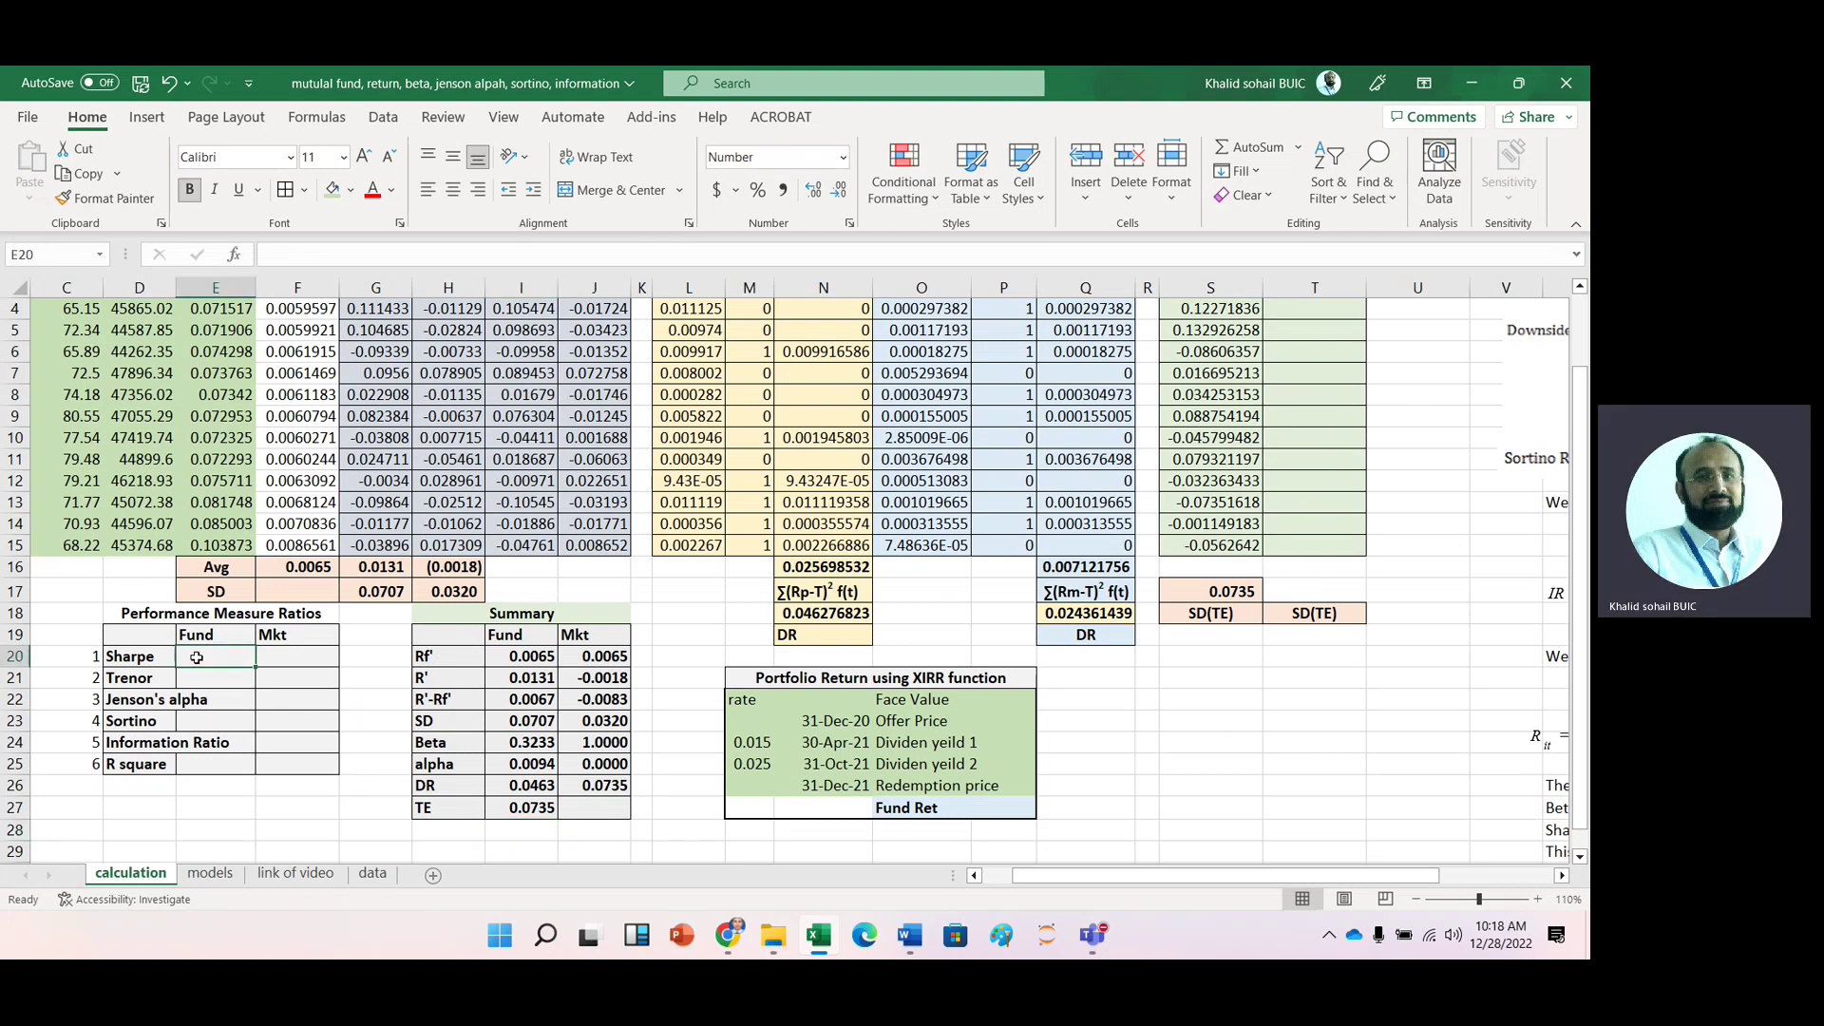
text(=)
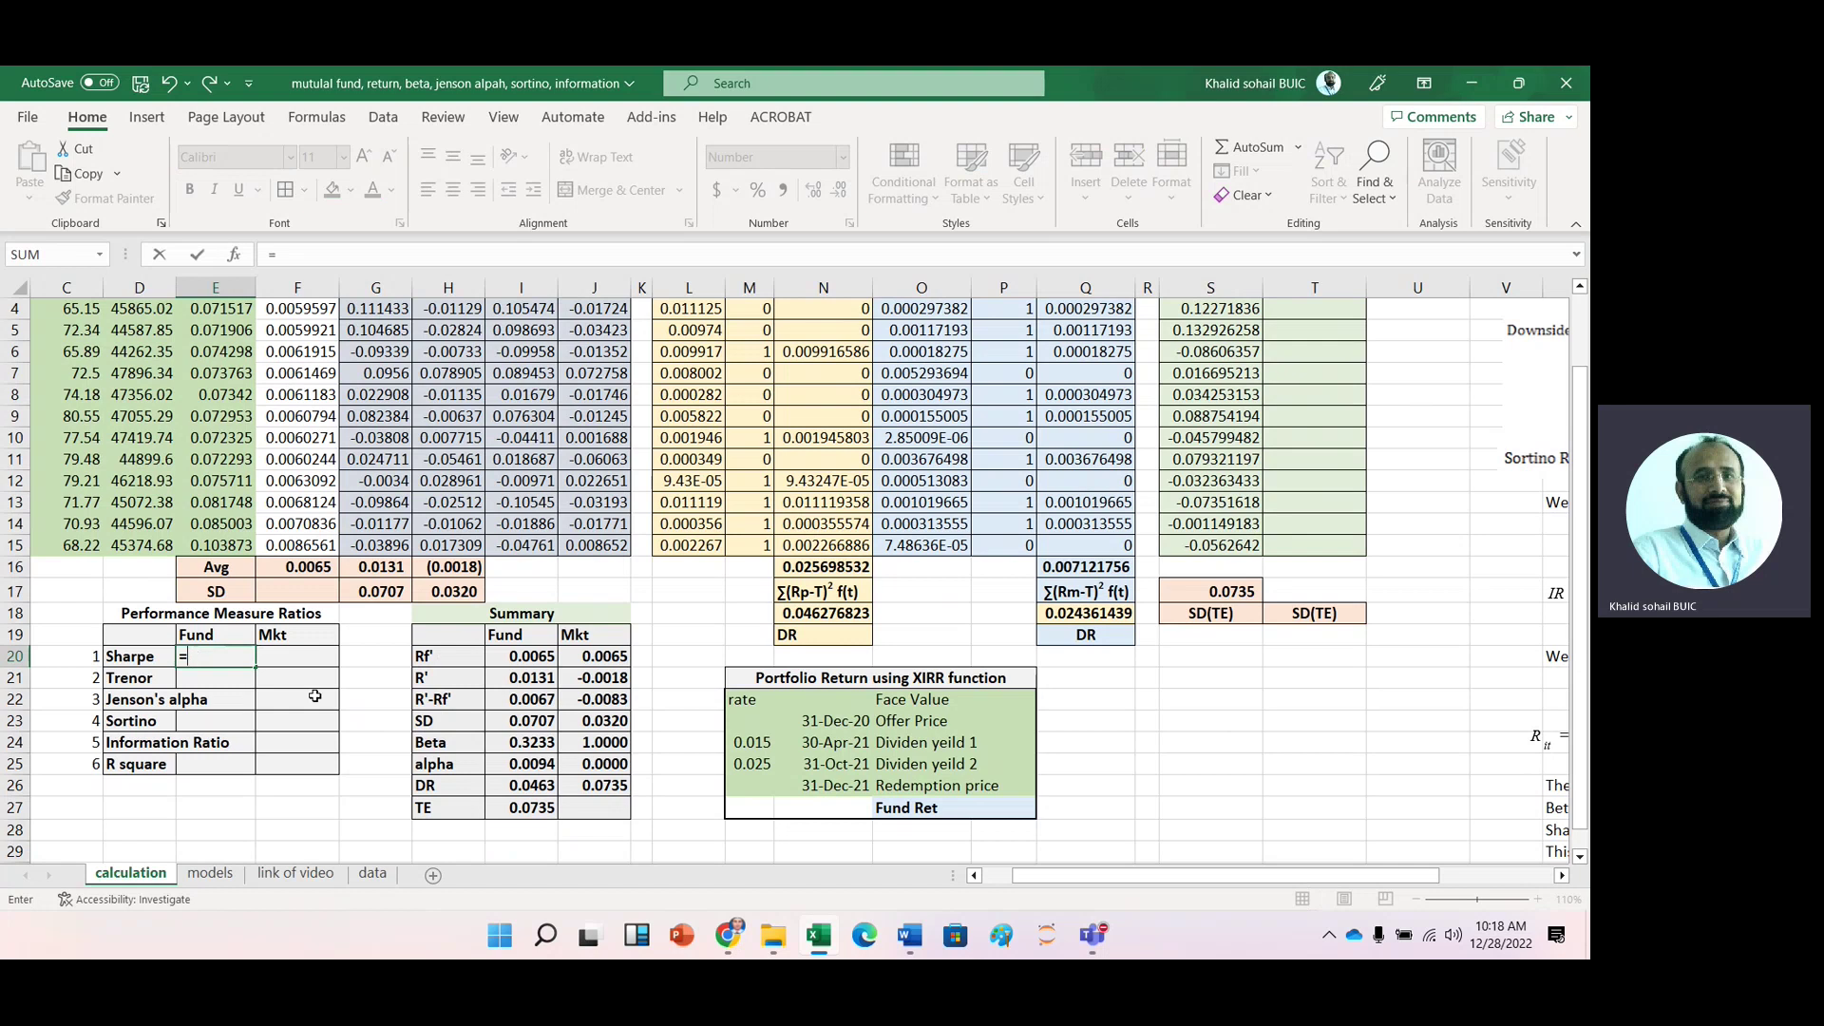
click(523, 701)
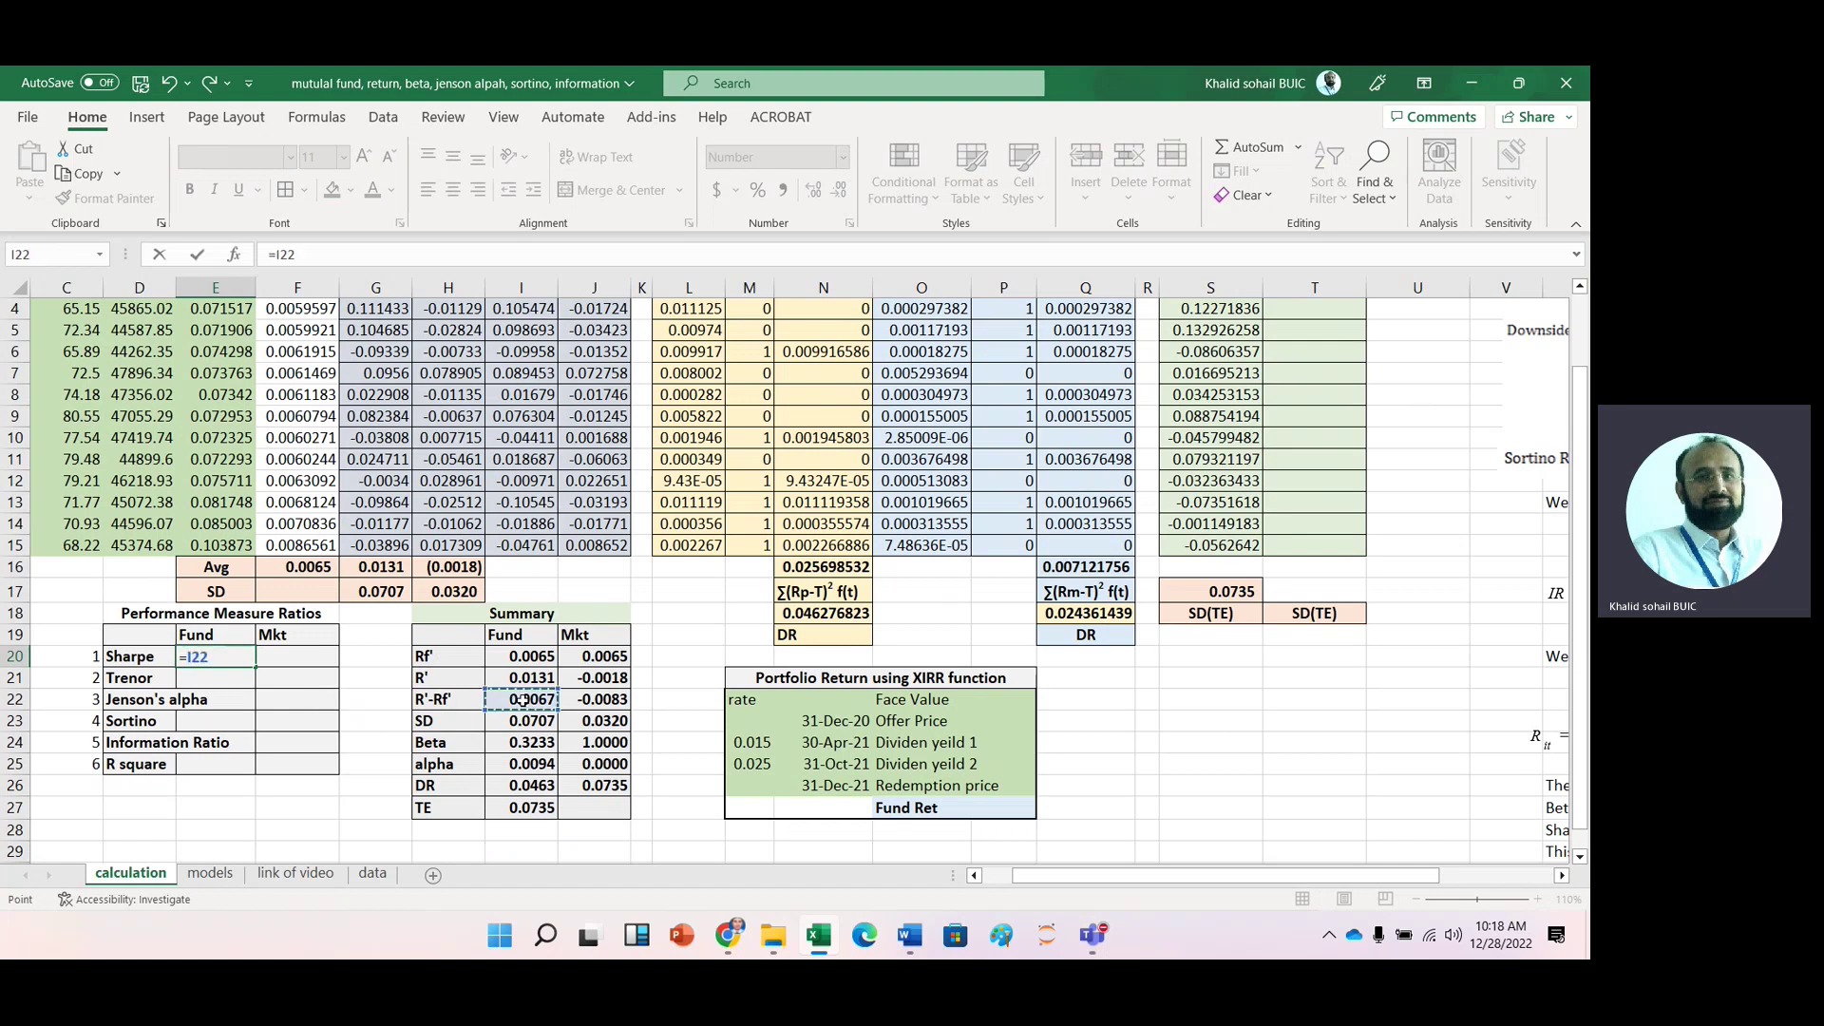
text(/)
click(525, 722)
key(Return)
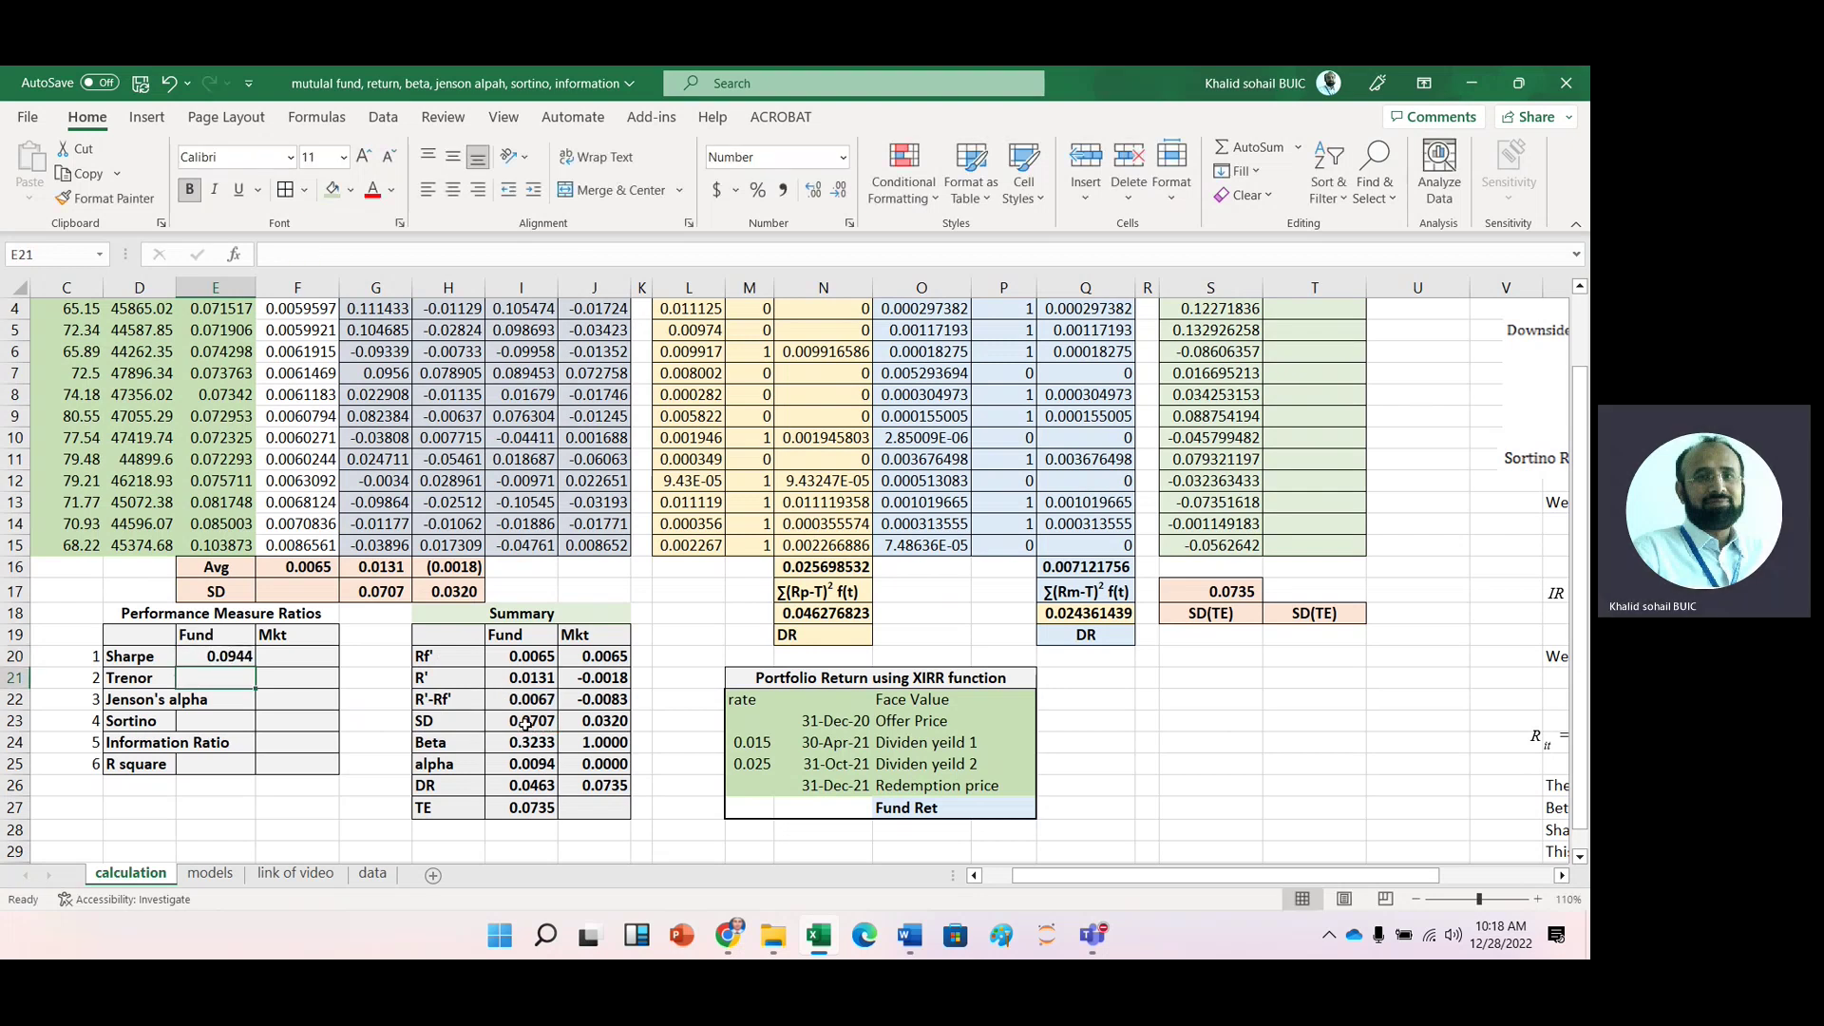
Step: Enter the fund Treynor ratio =I22/I24 in E21, giving 0.0206
text(=)
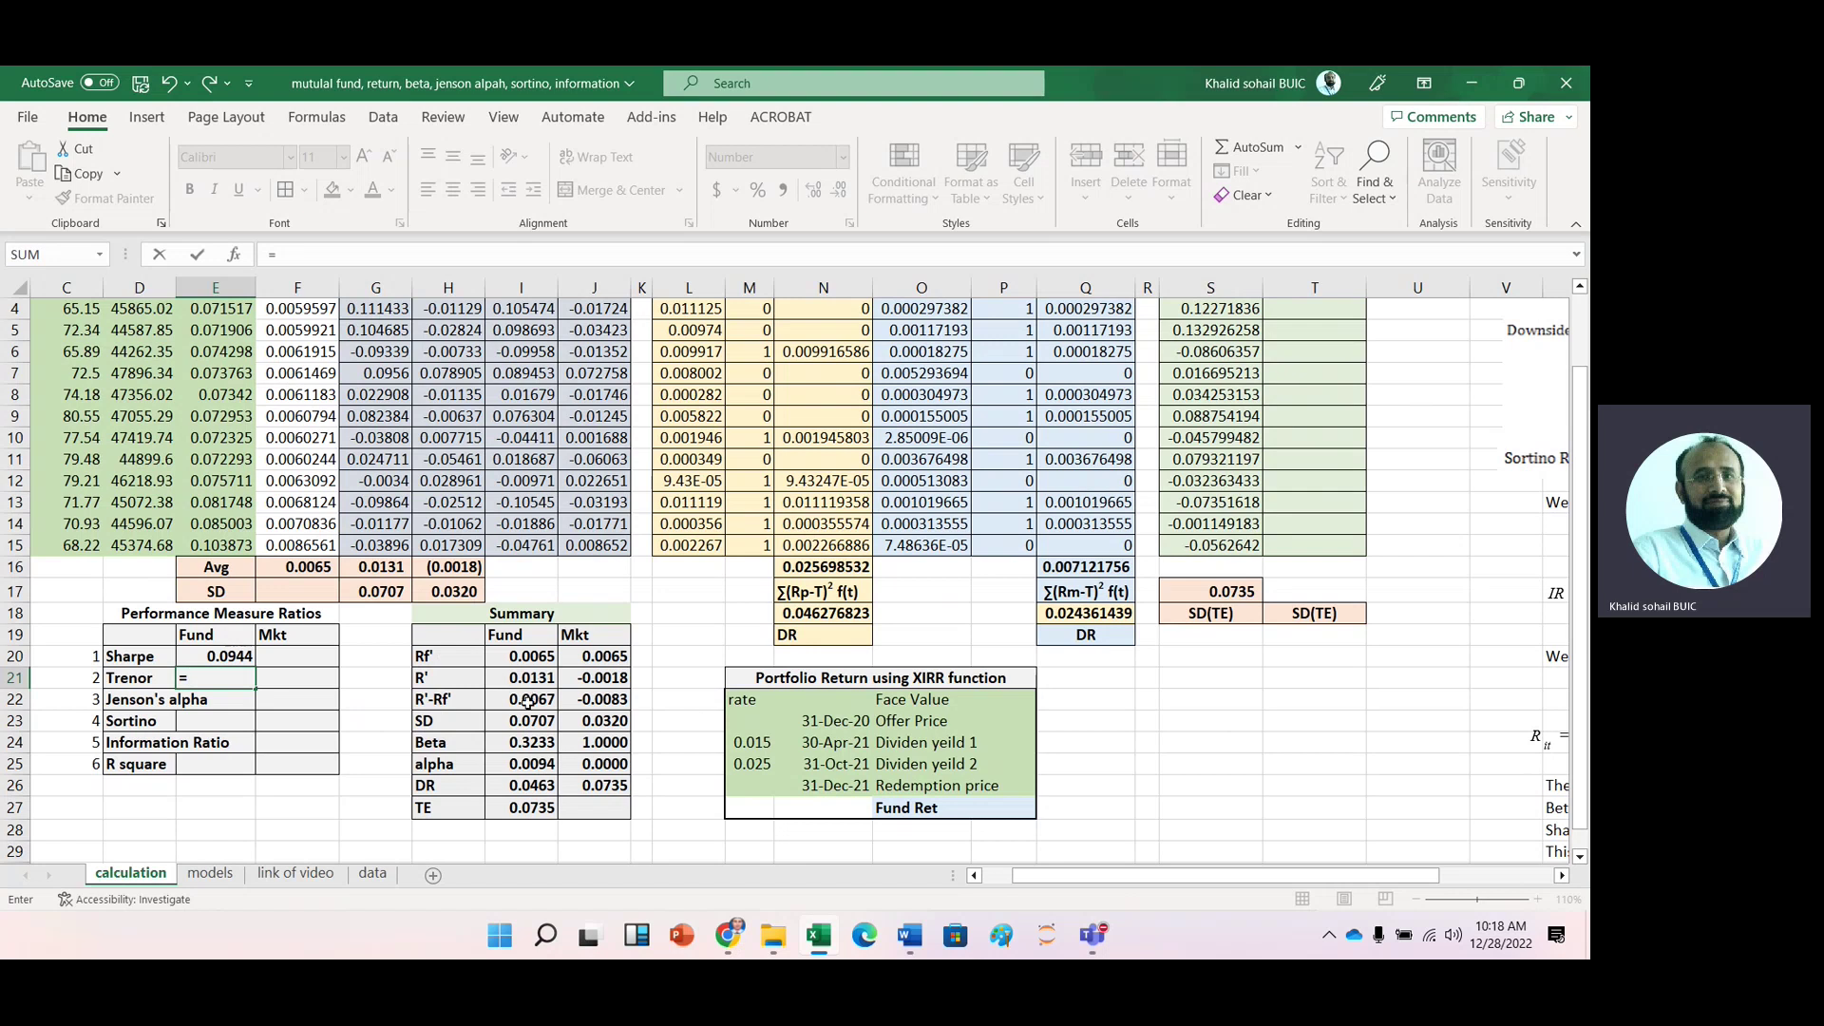
click(528, 701)
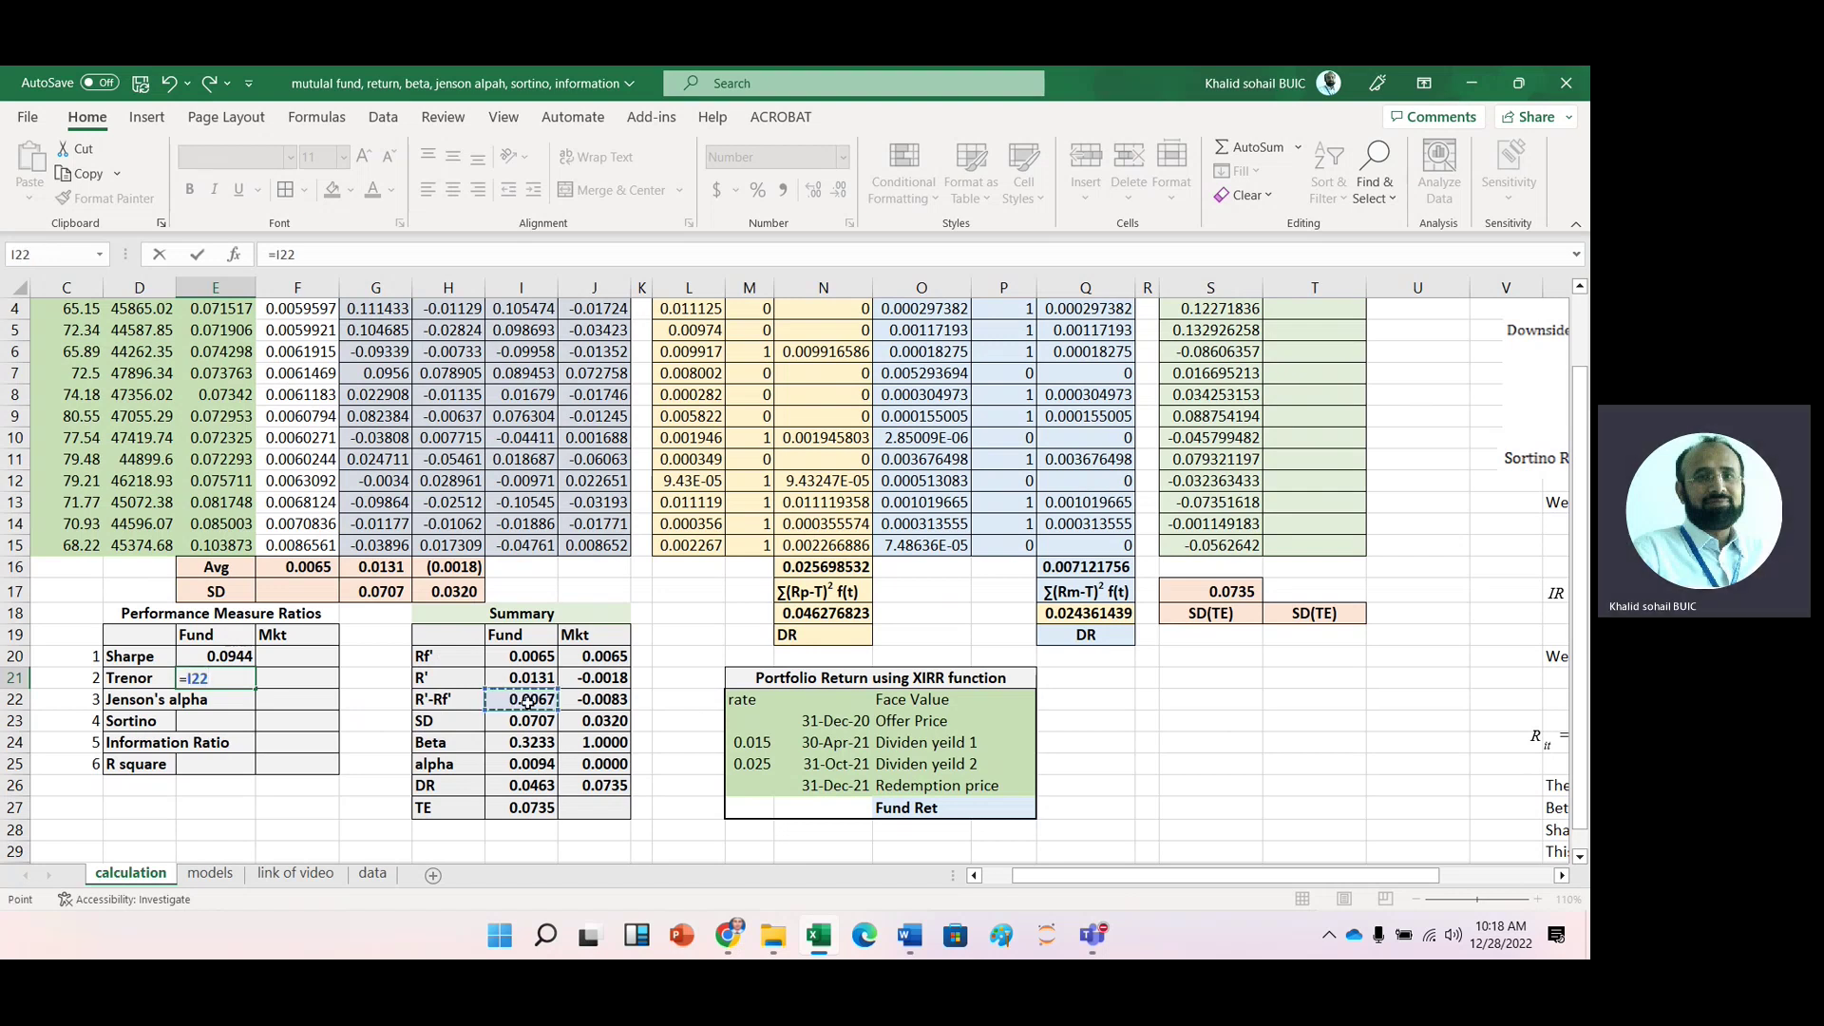
text(/)
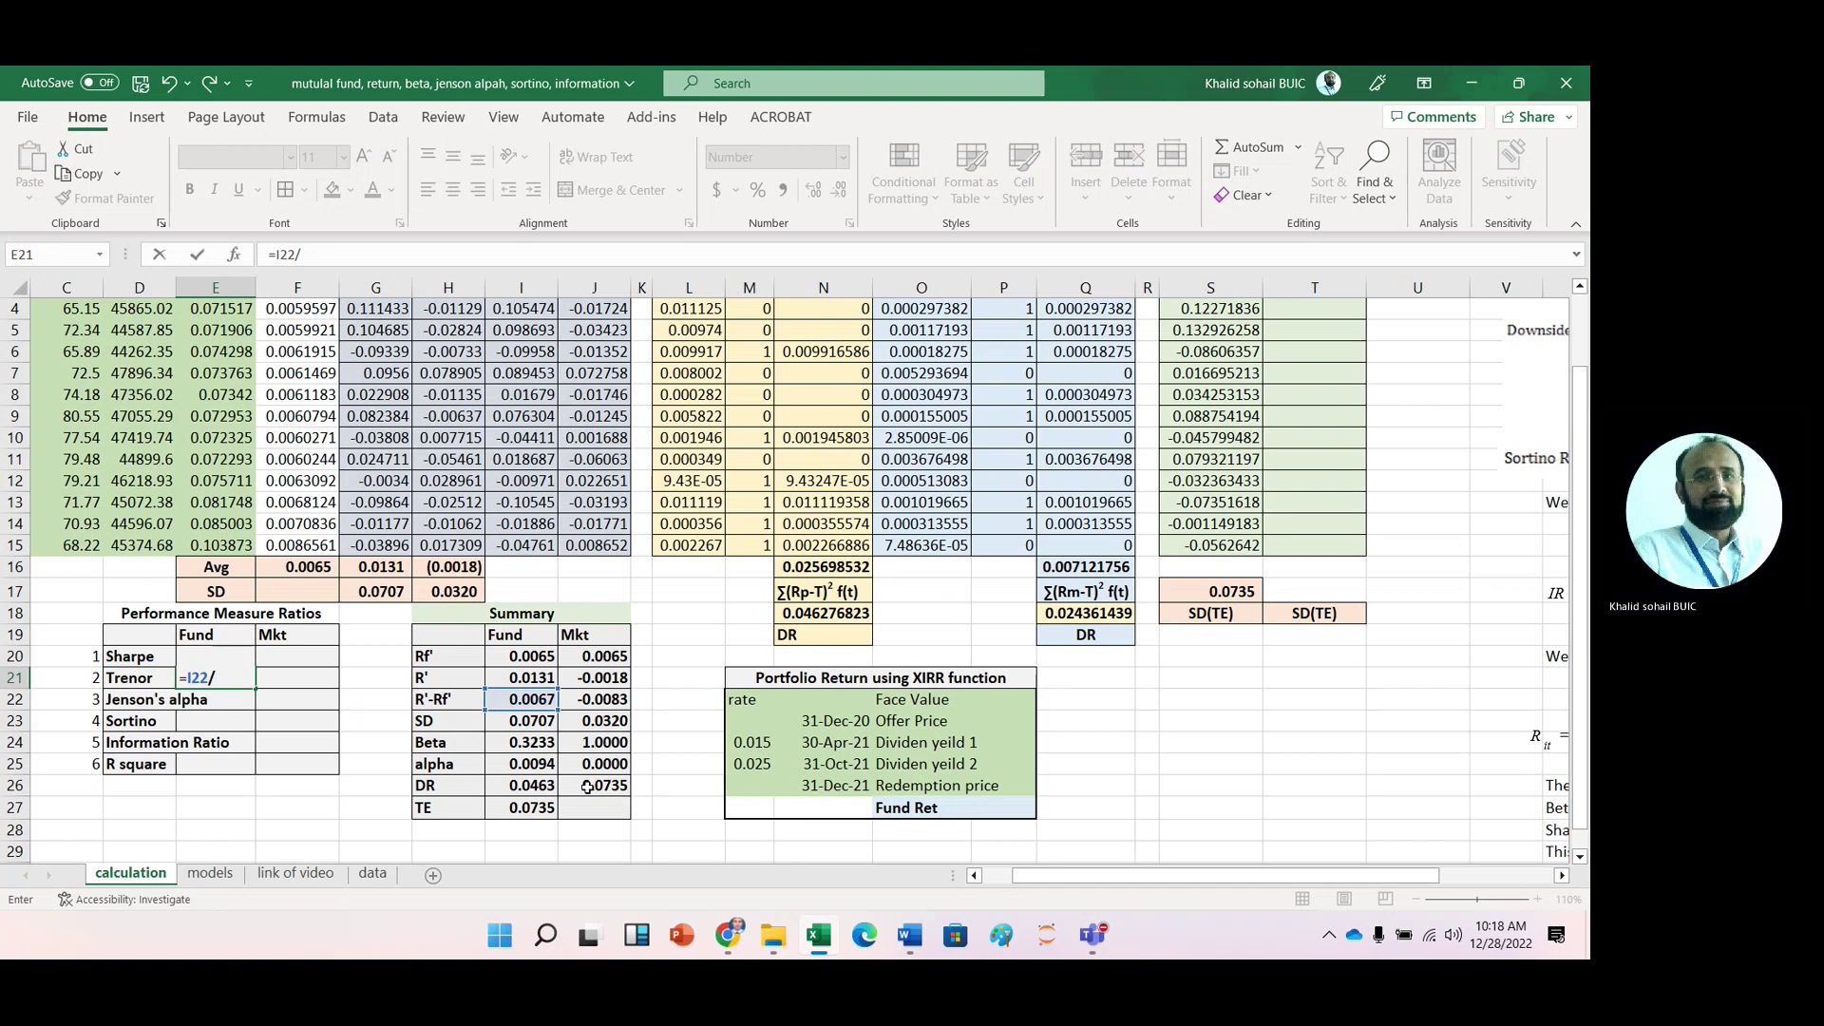
click(528, 744)
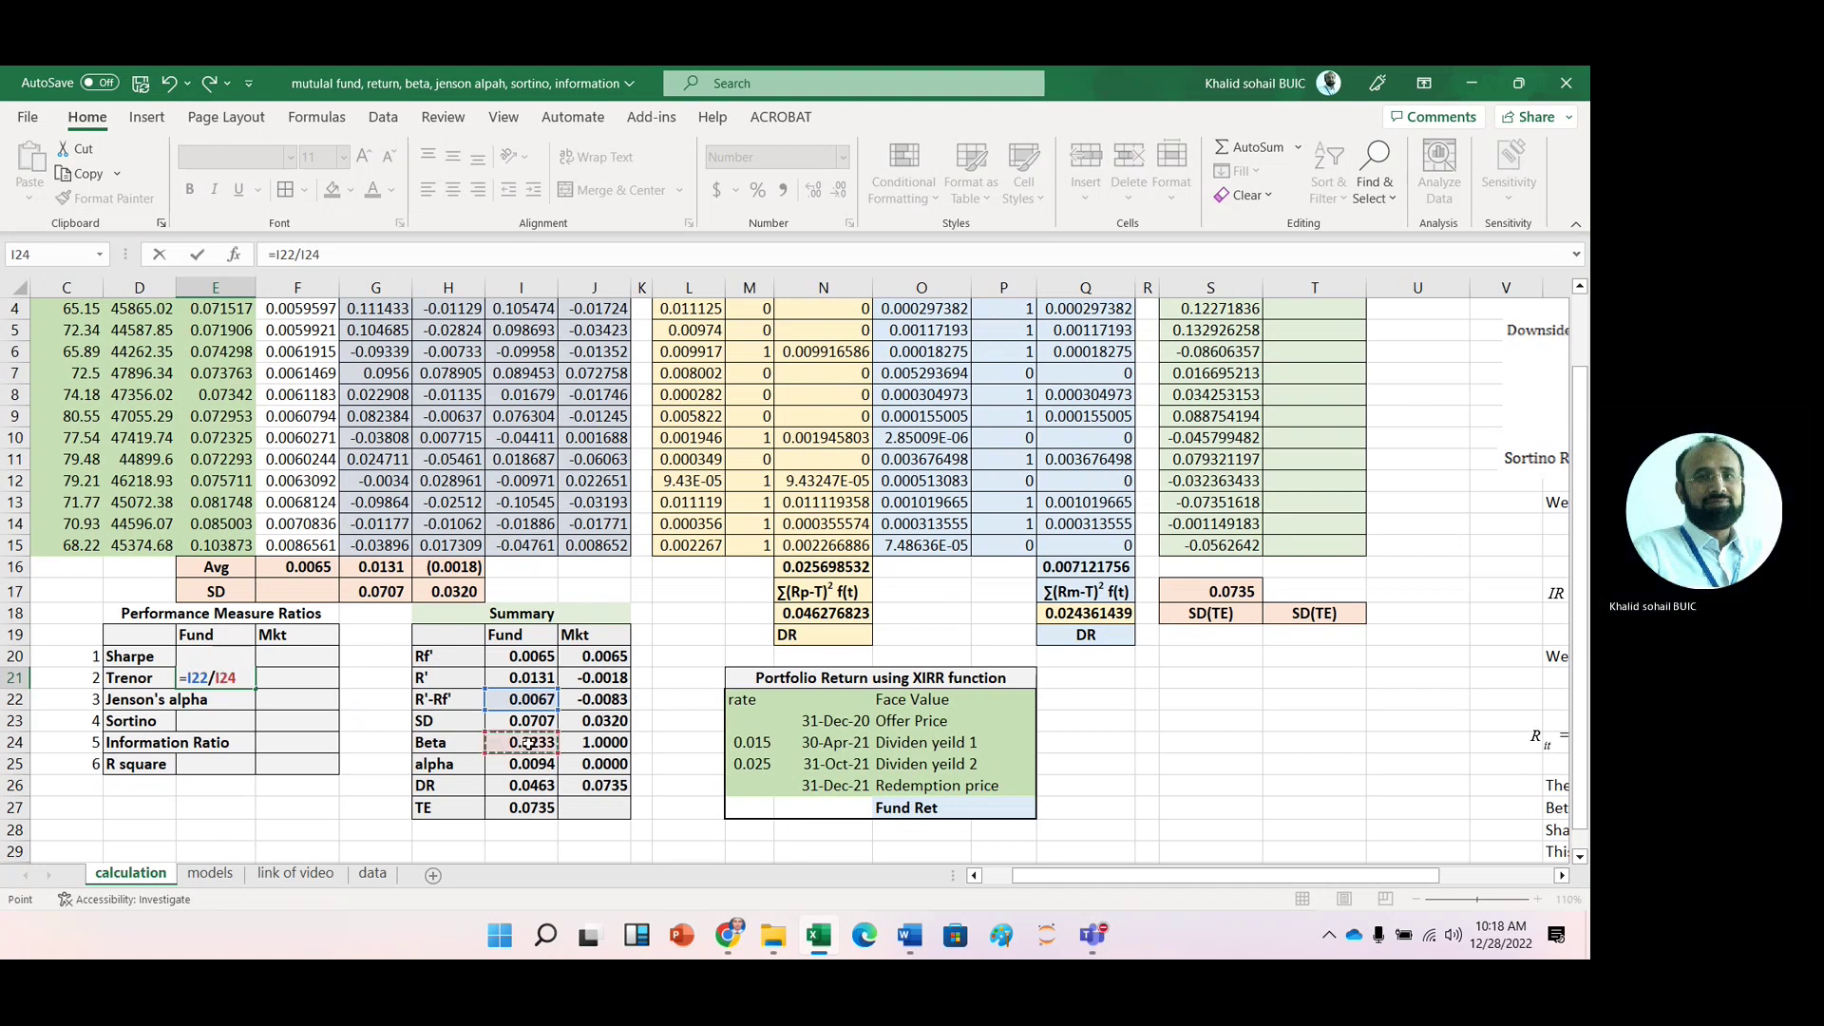
key(Return)
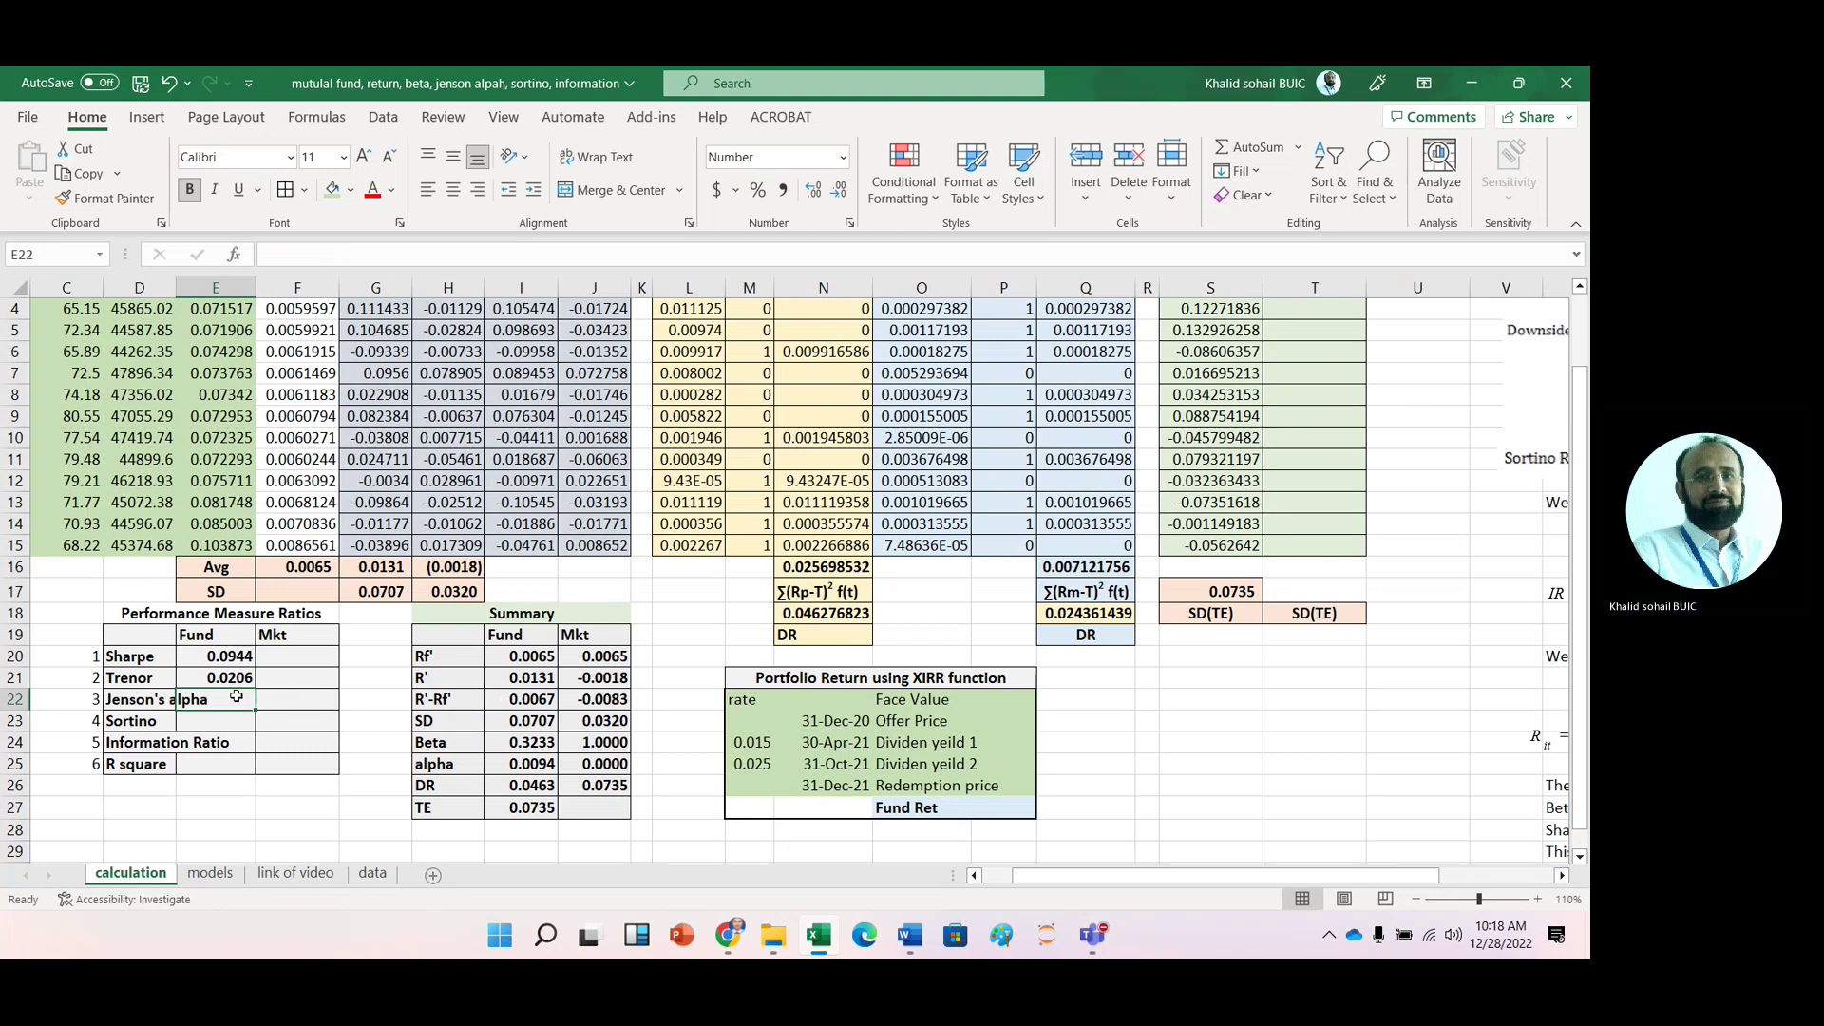
Step: Set the fund's Jensen's alpha in E22 to =I25, giving 0.0094
text(=)
key(Right)
key(Right)
key(Right)
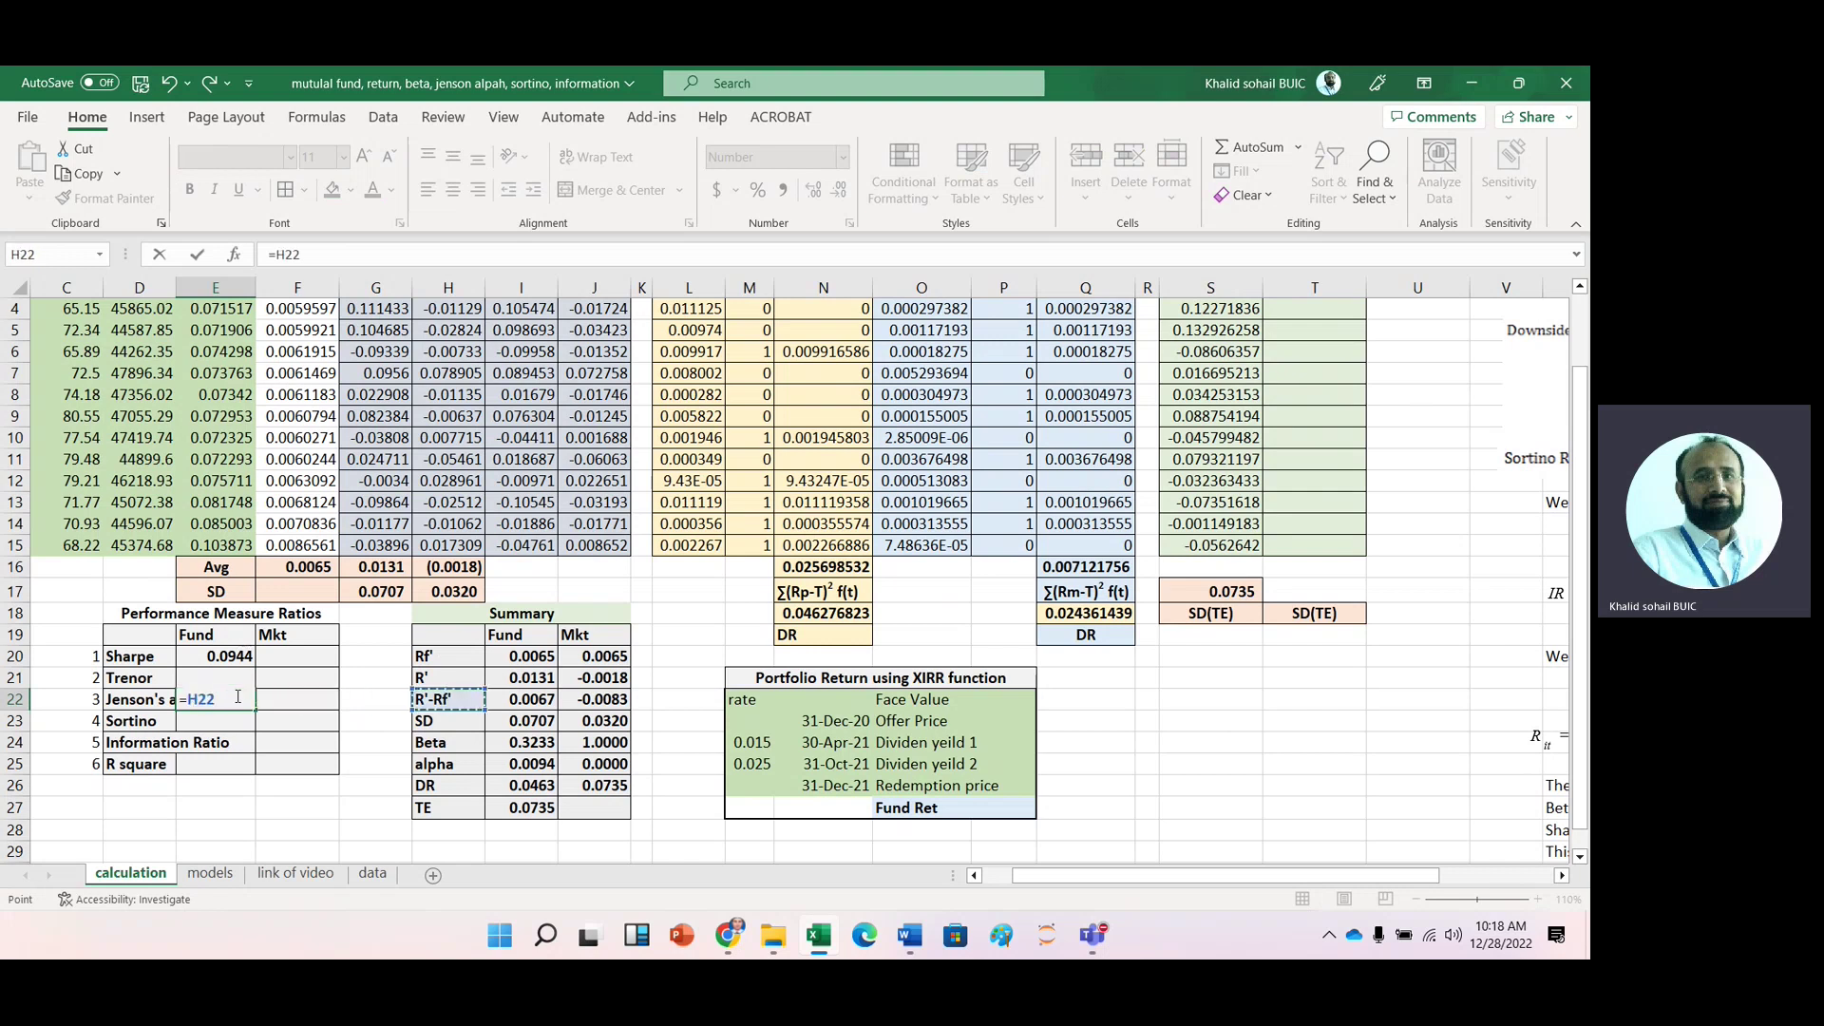
key(Down)
key(Down)
key(Down)
key(Right)
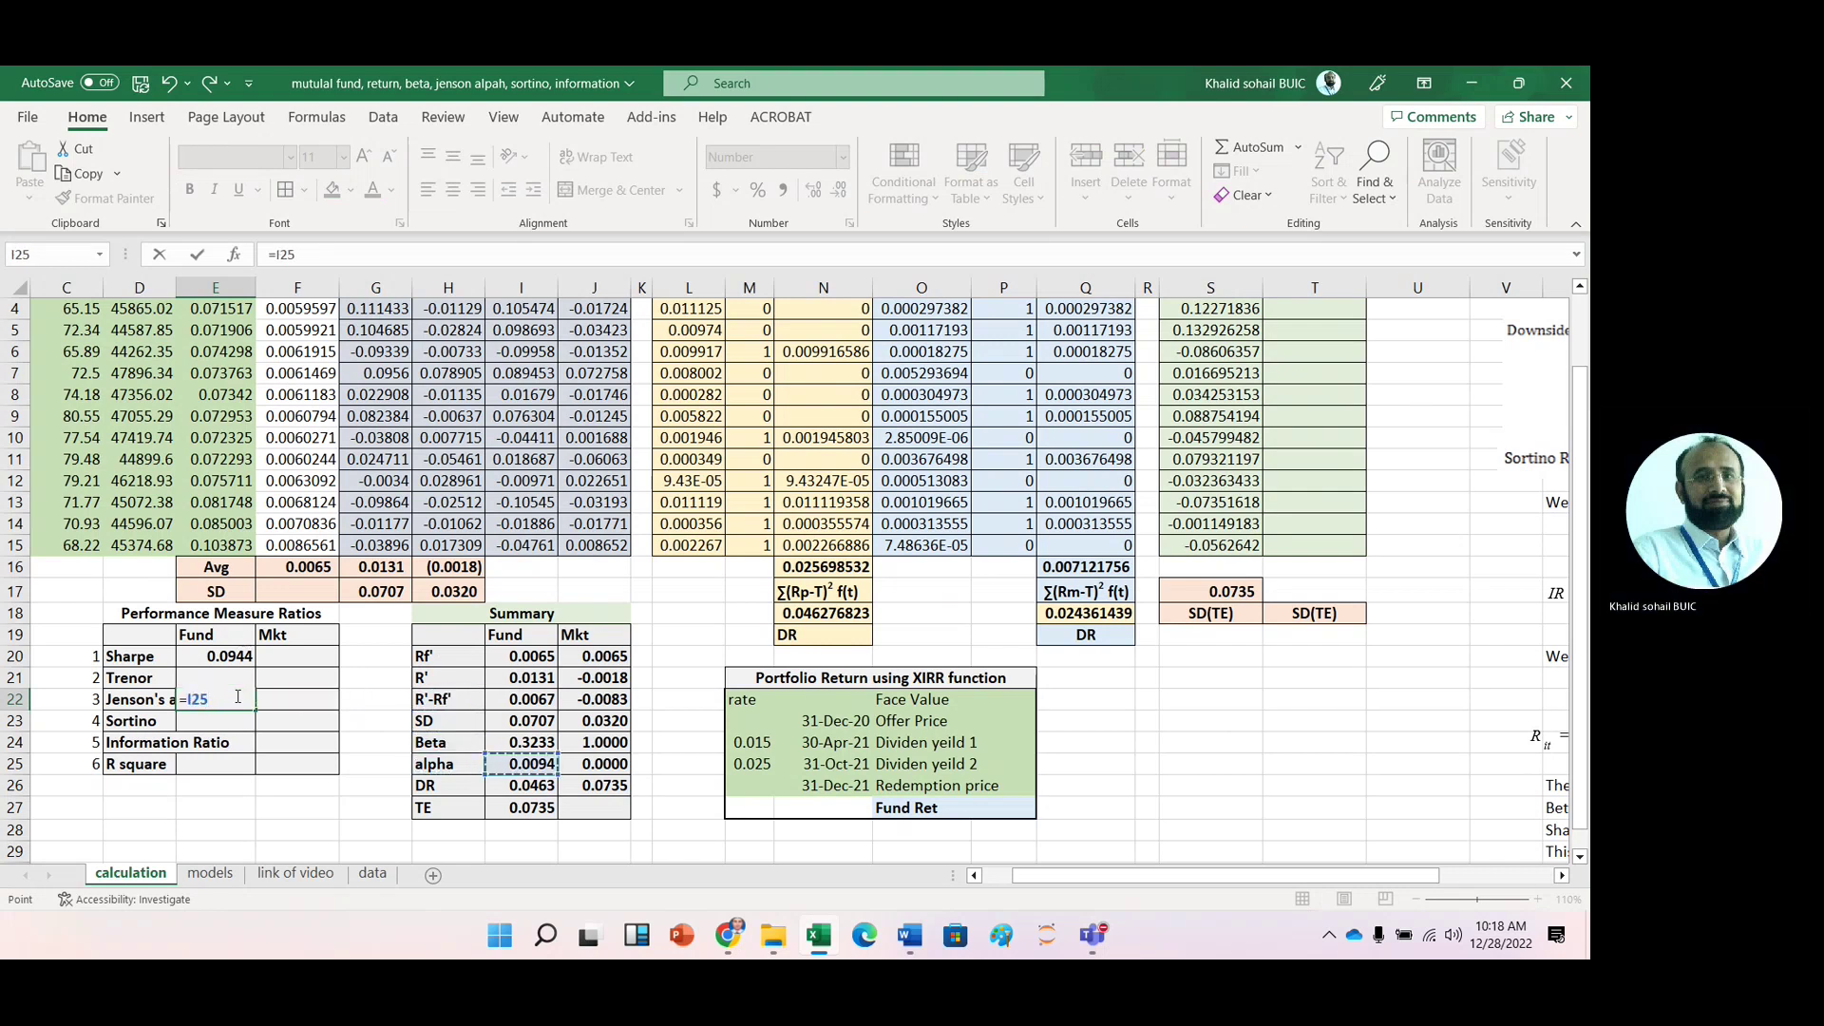
key(Return)
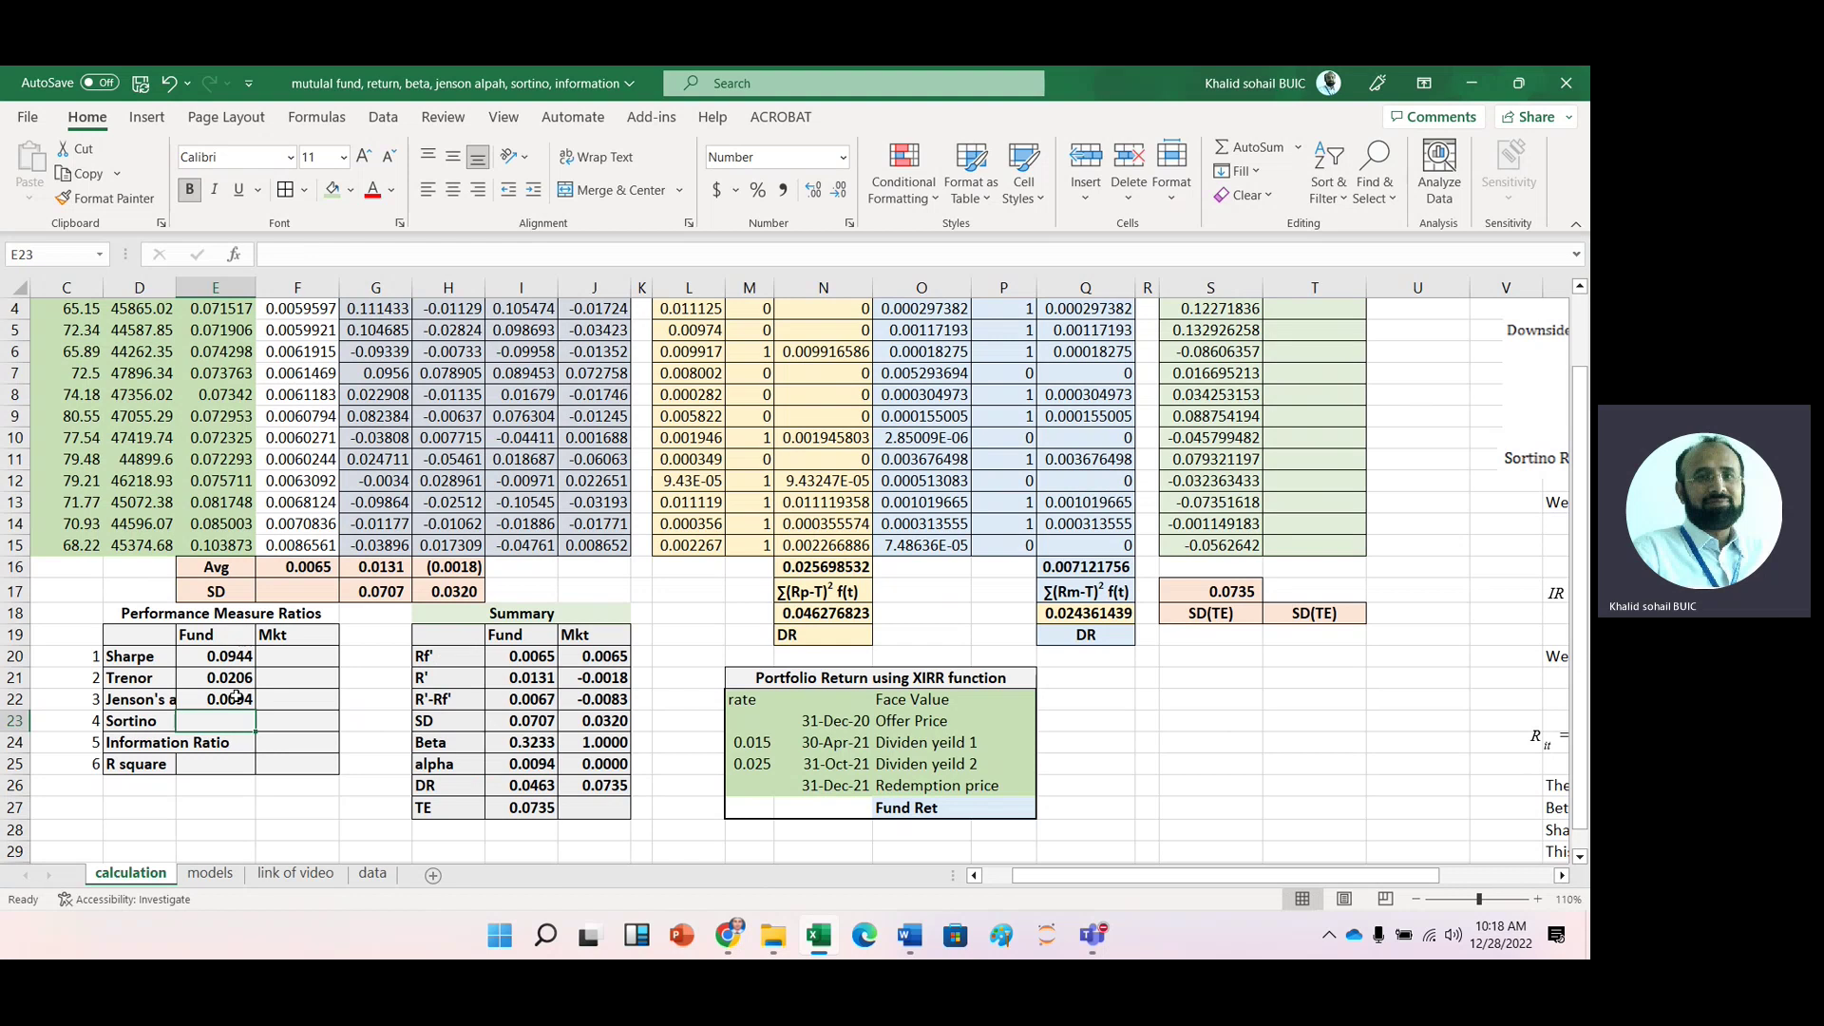
Step: Enter the fund Sortino ratio =I22/I26 in E23, giving 0.1442
text(=)
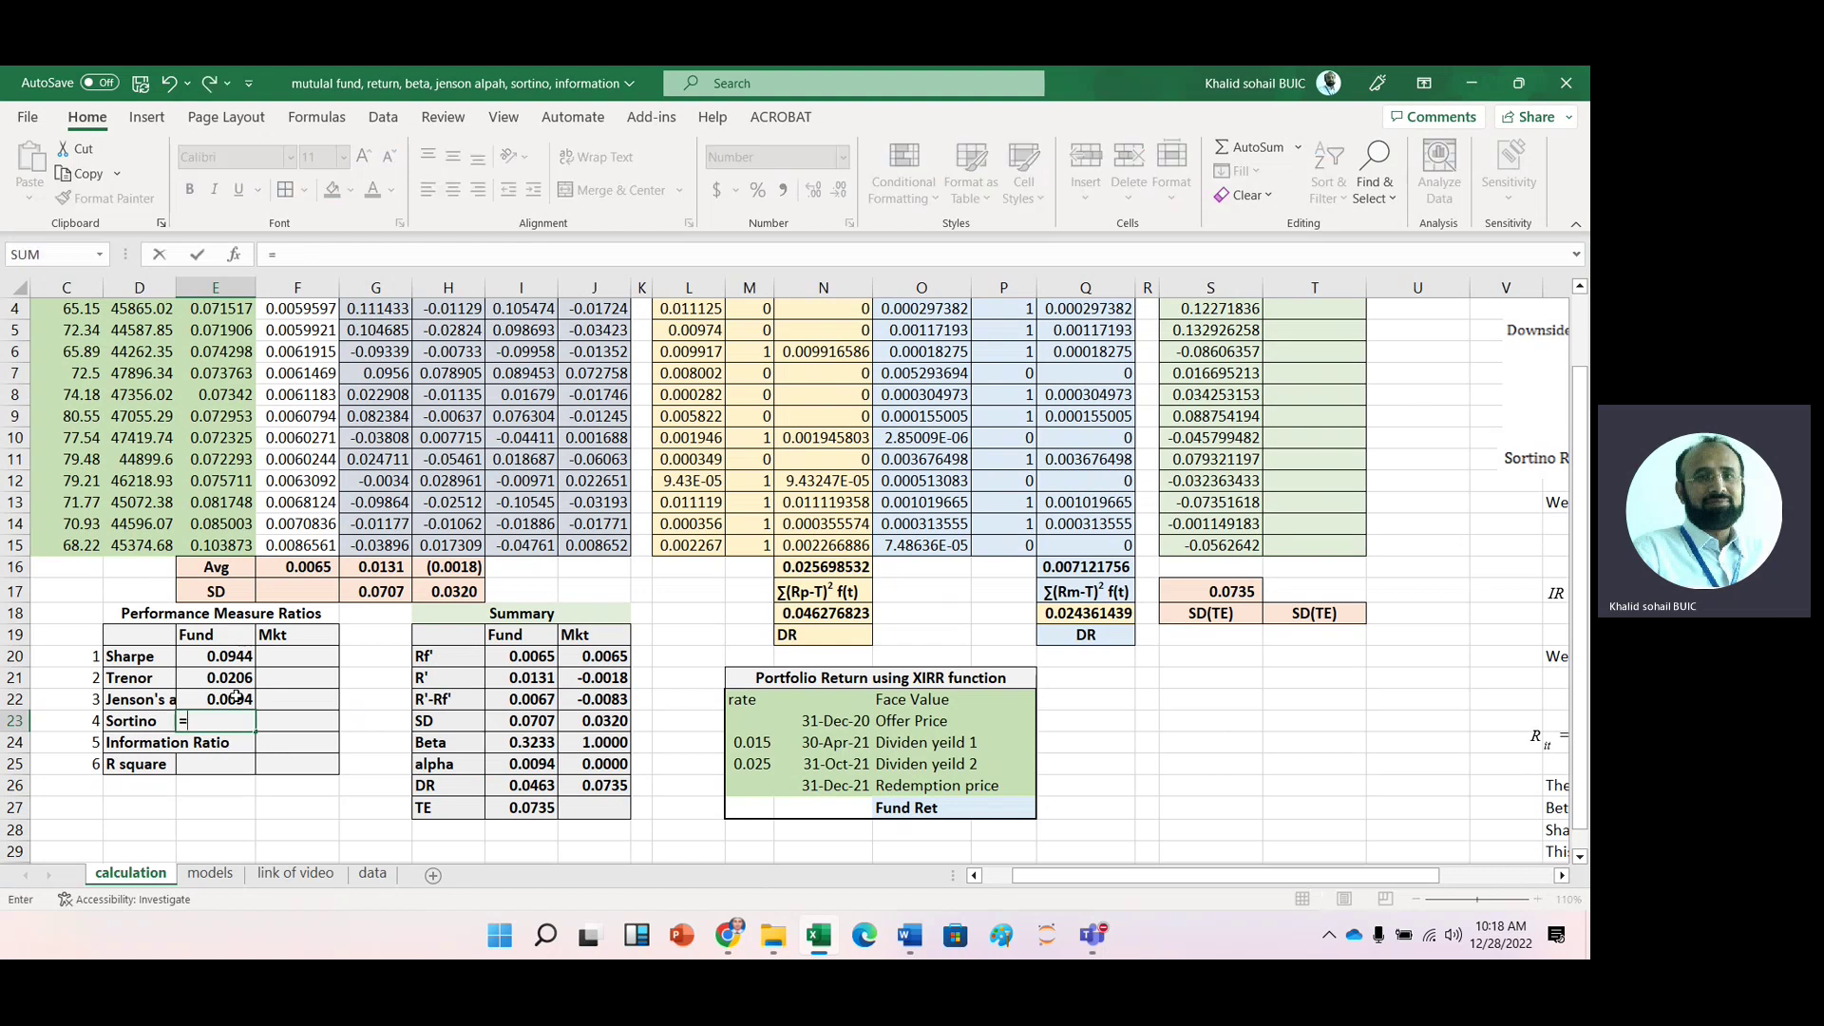
key(Up)
key(Up)
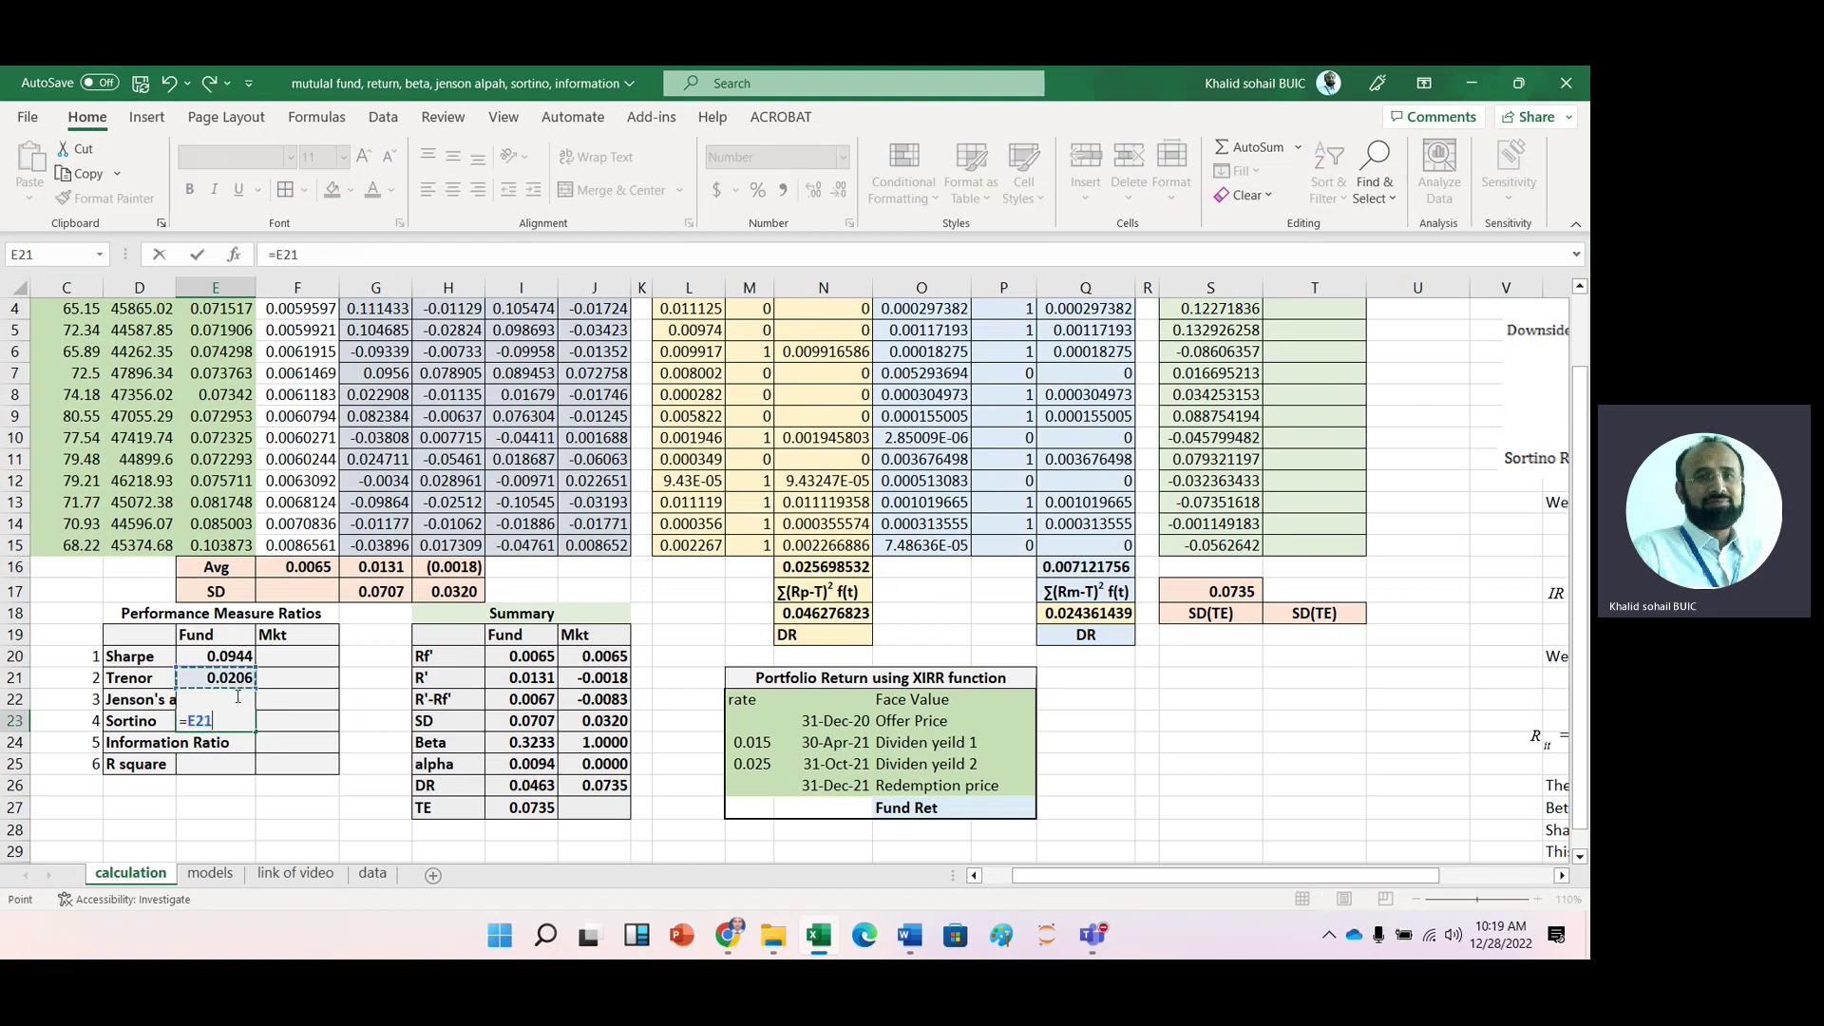
key(Right)
key(Right)
key(Right)
key(Right)
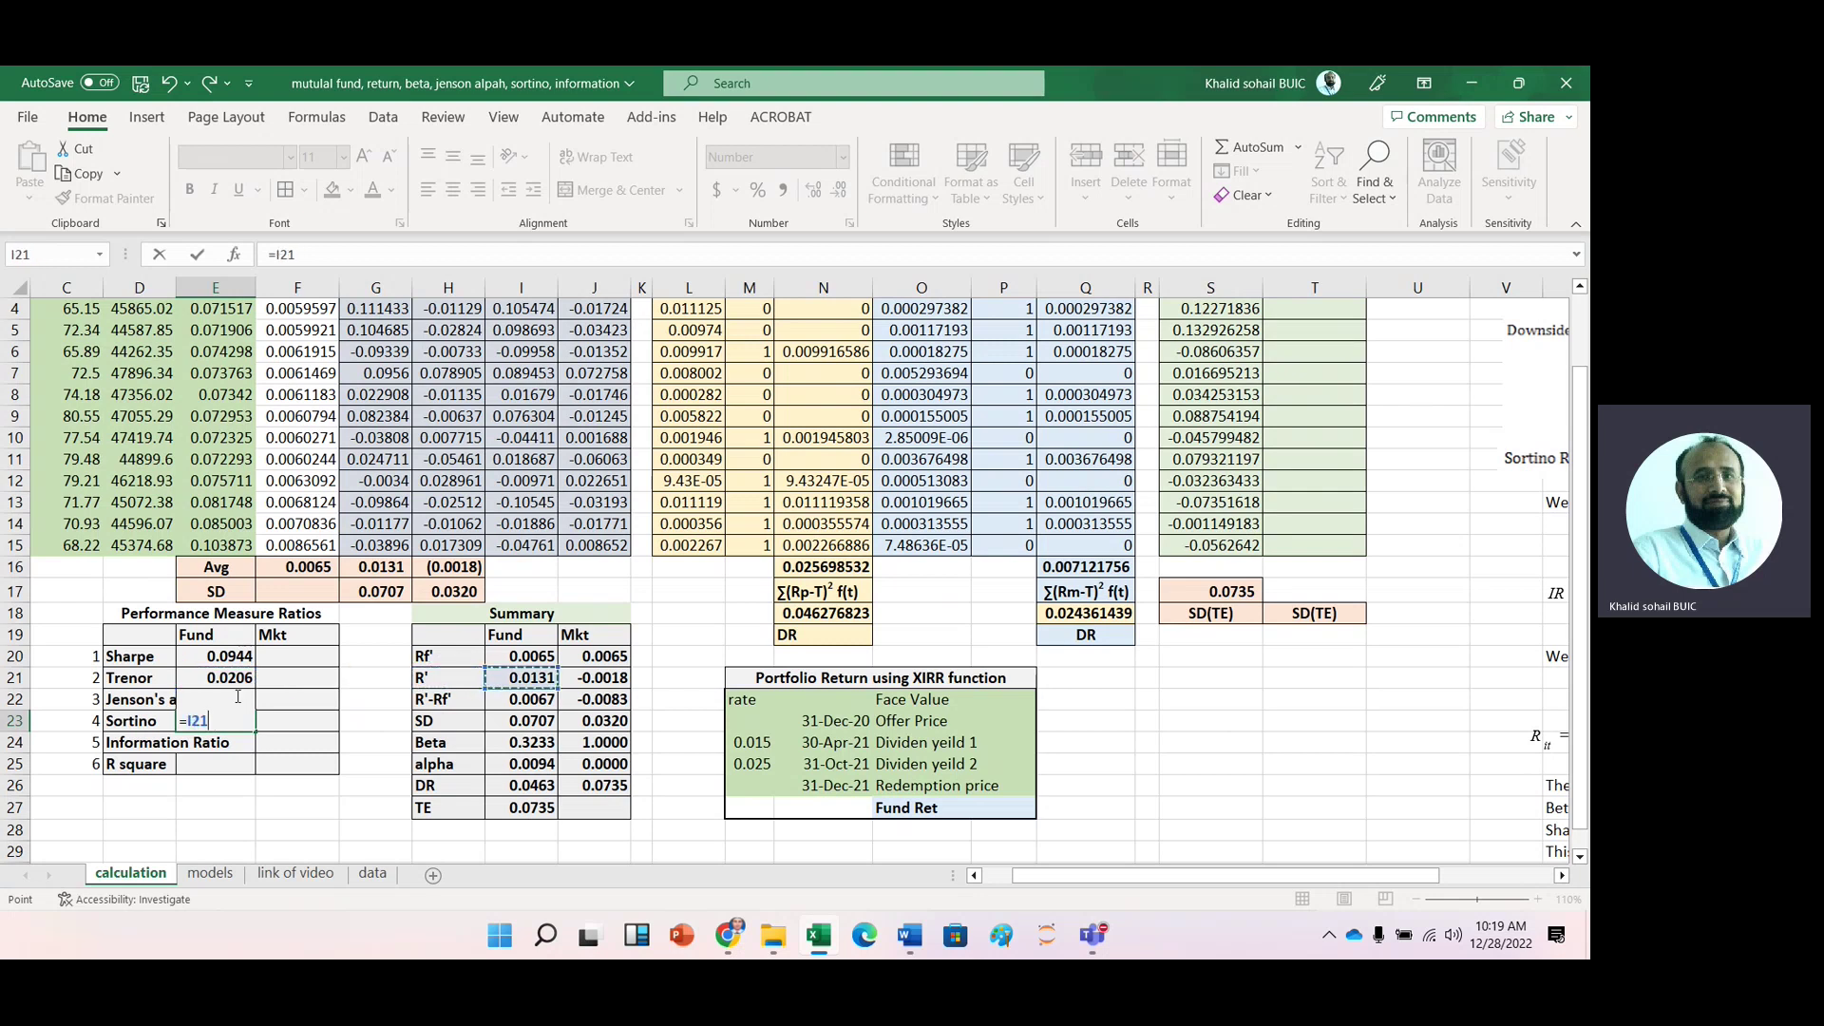
key(Down)
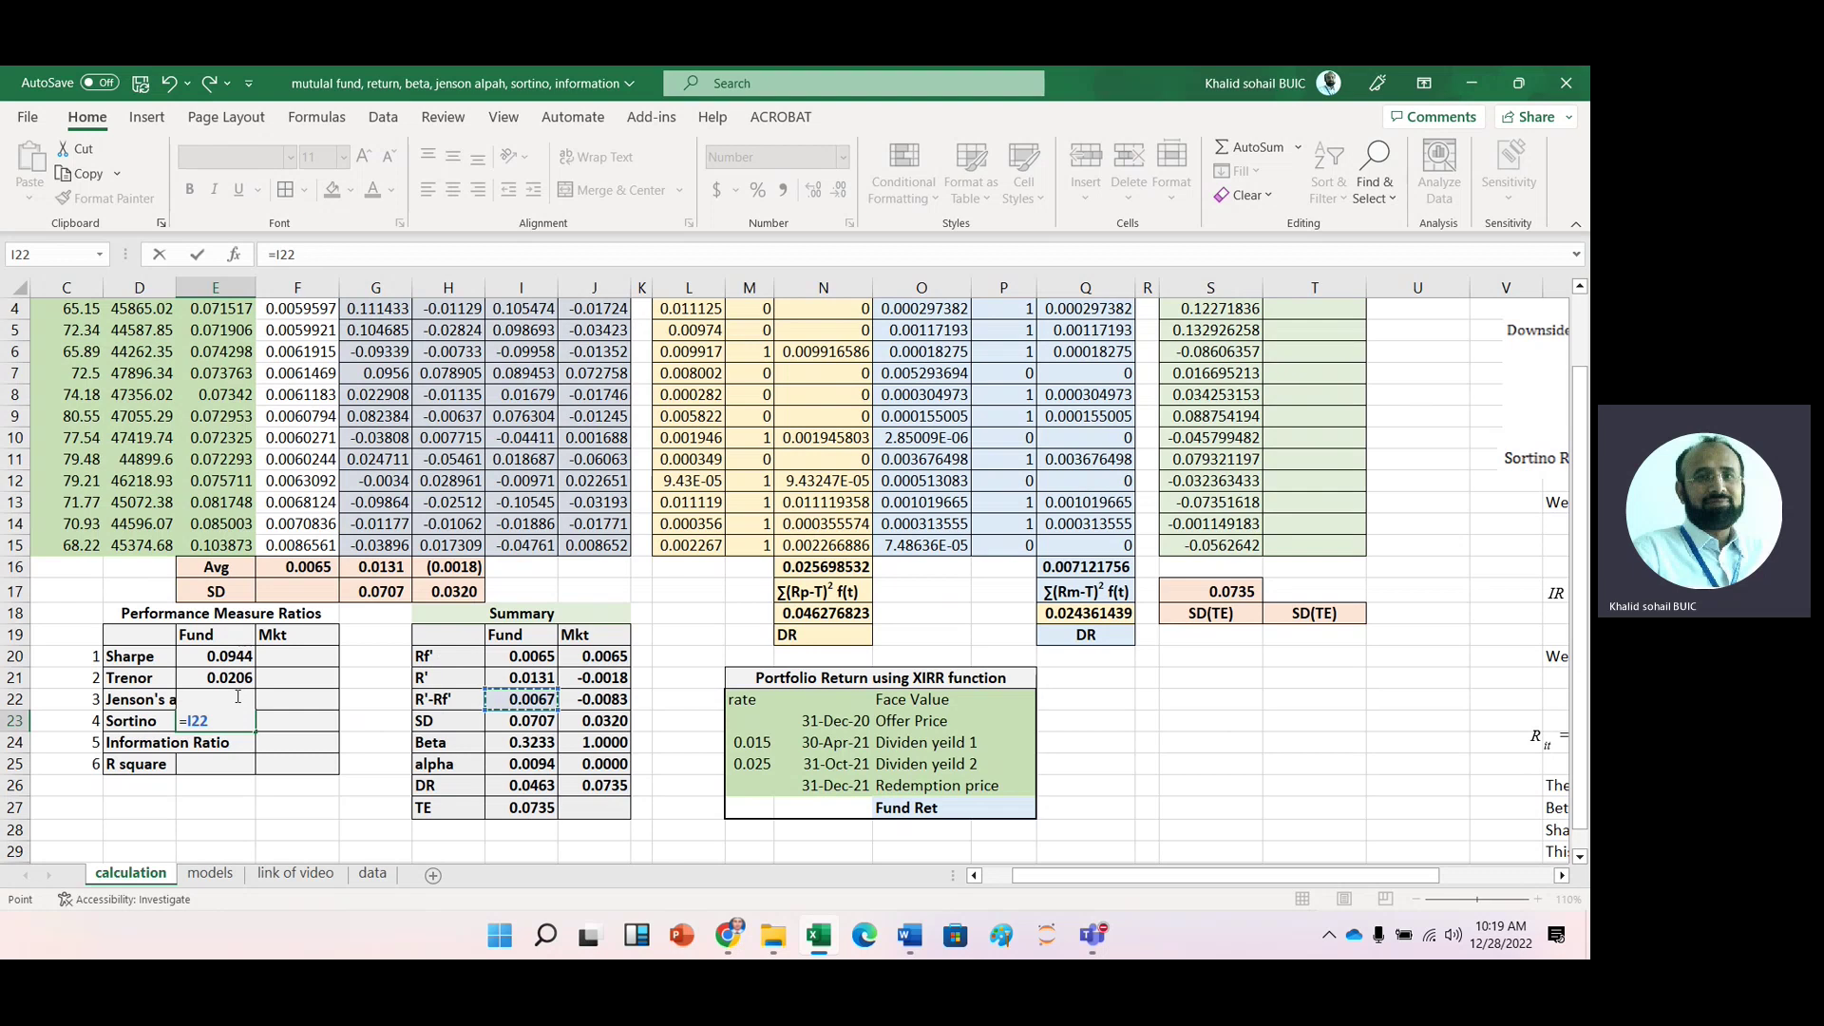
text(/)
click(527, 789)
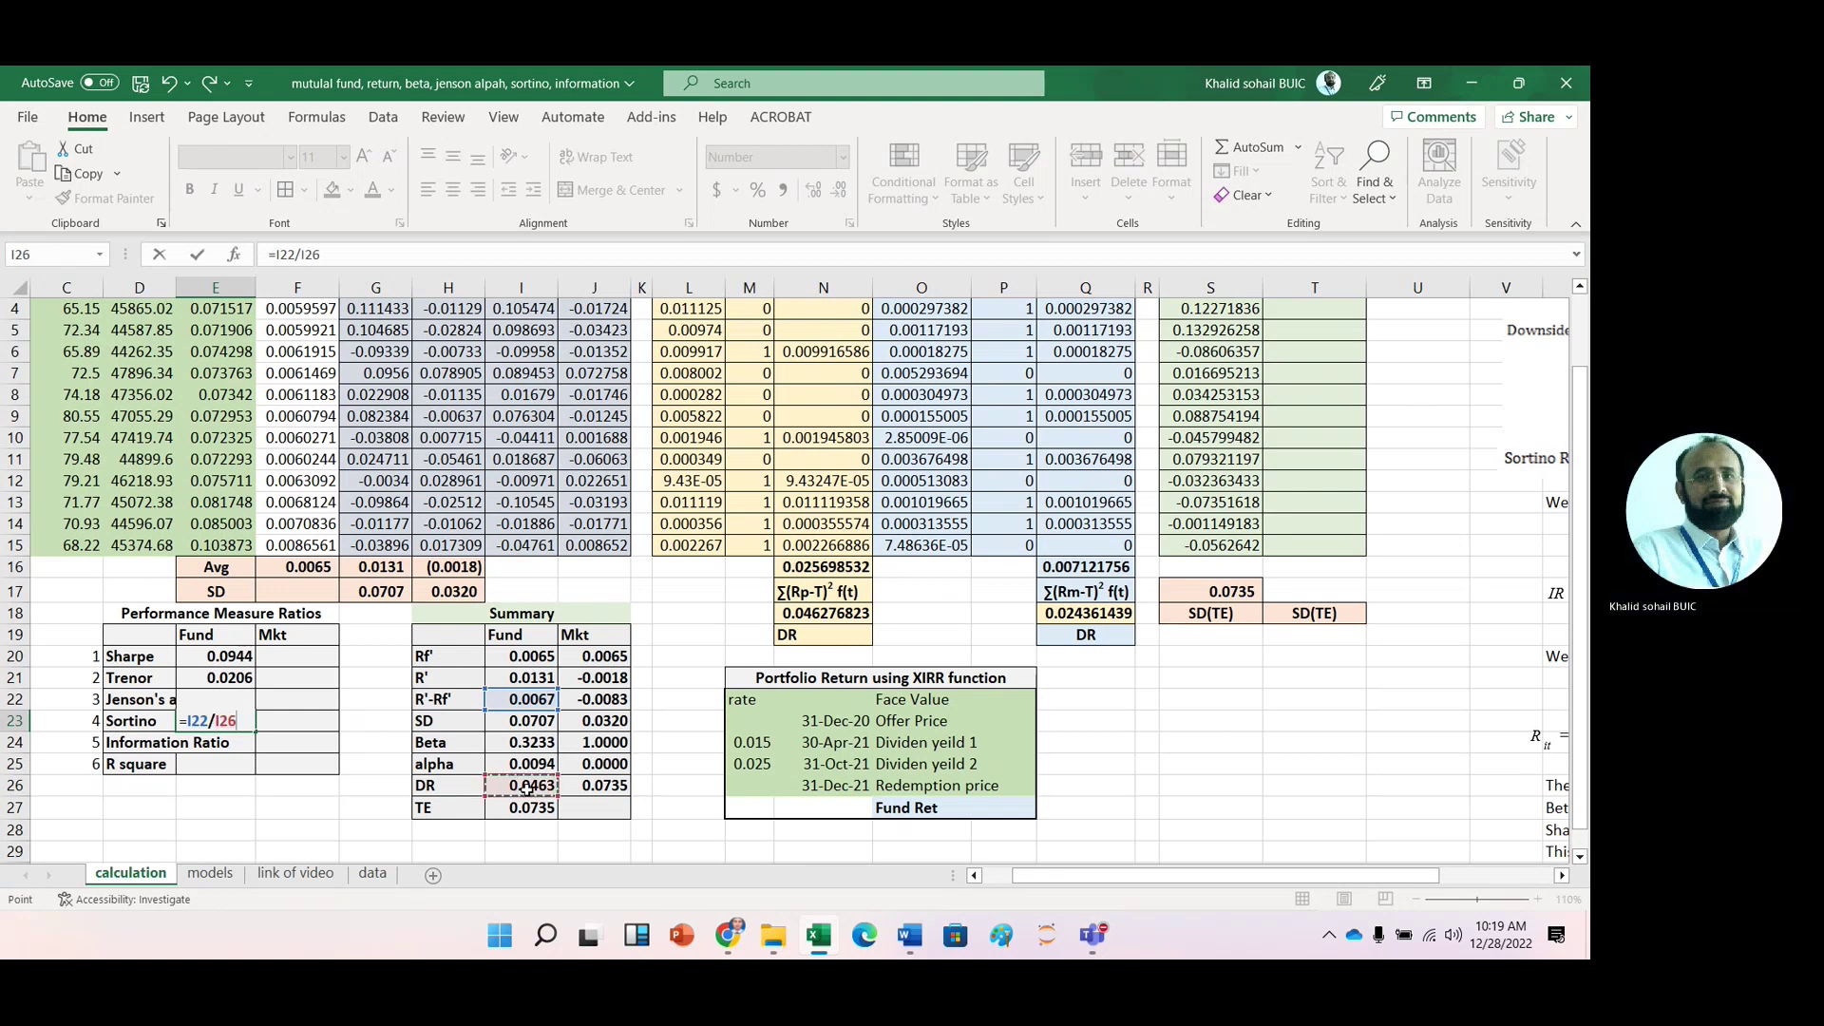
key(Return)
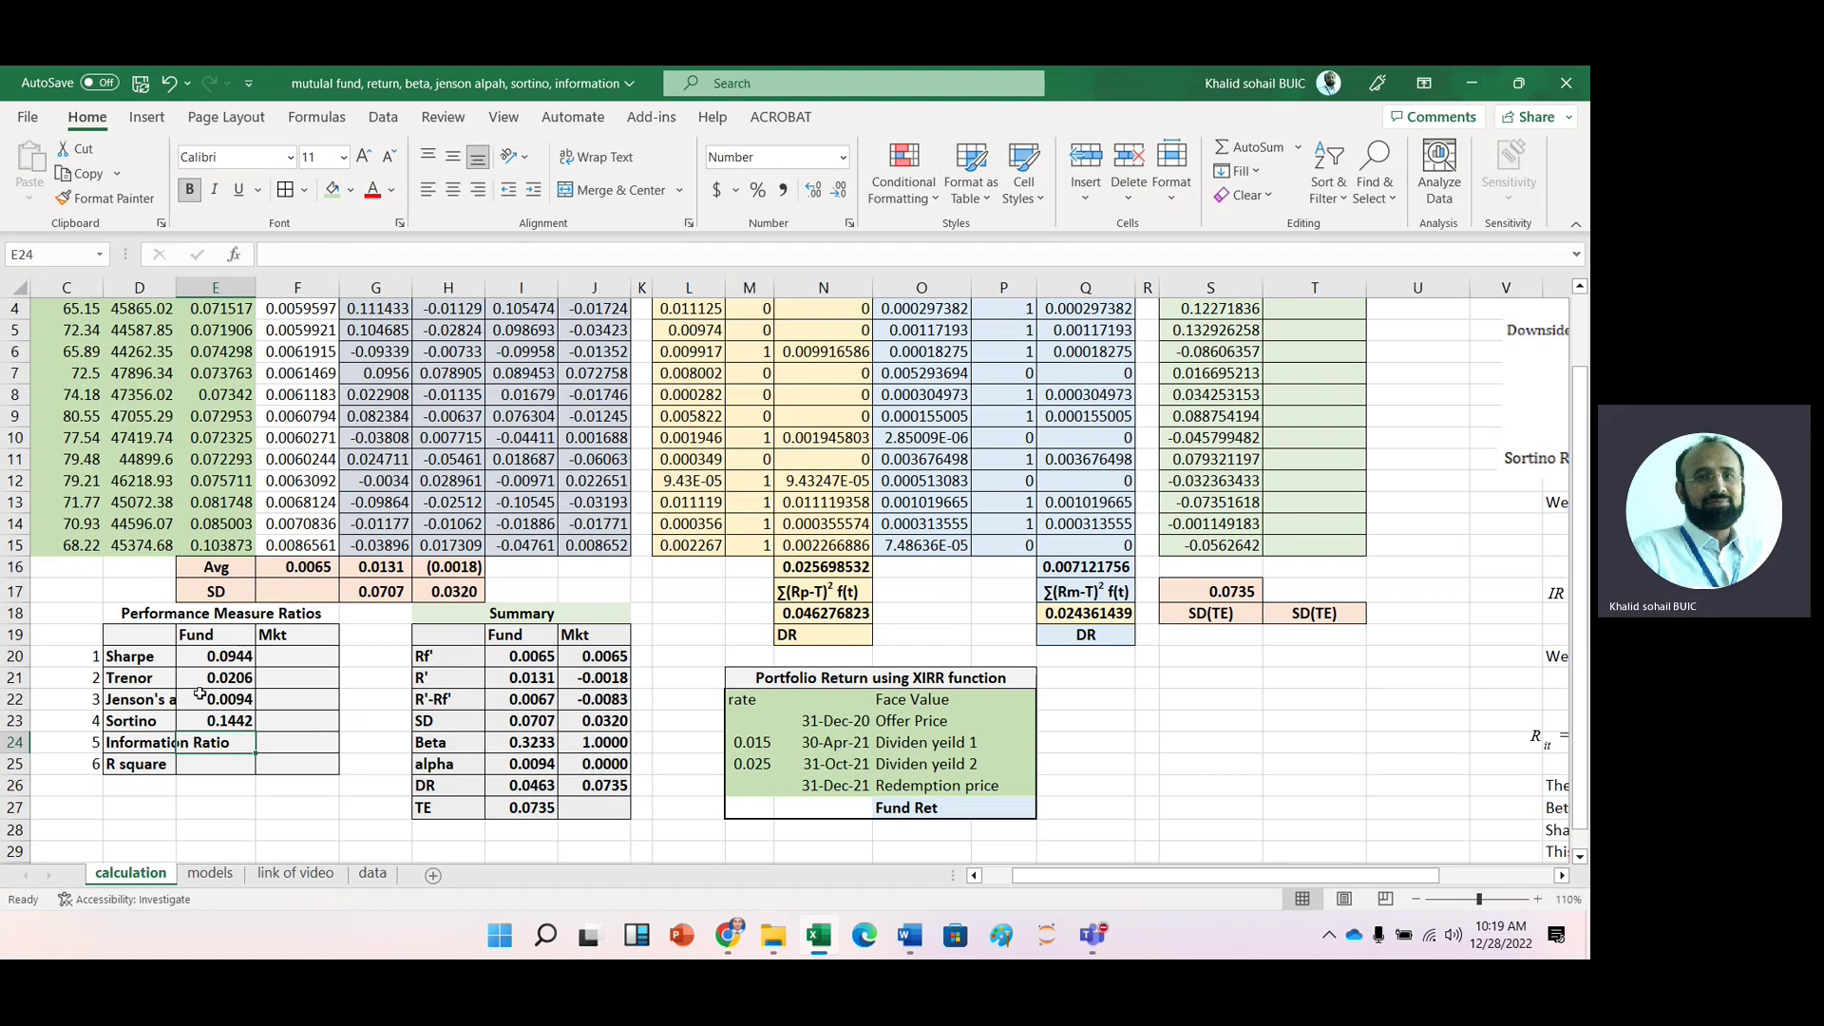
click(229, 657)
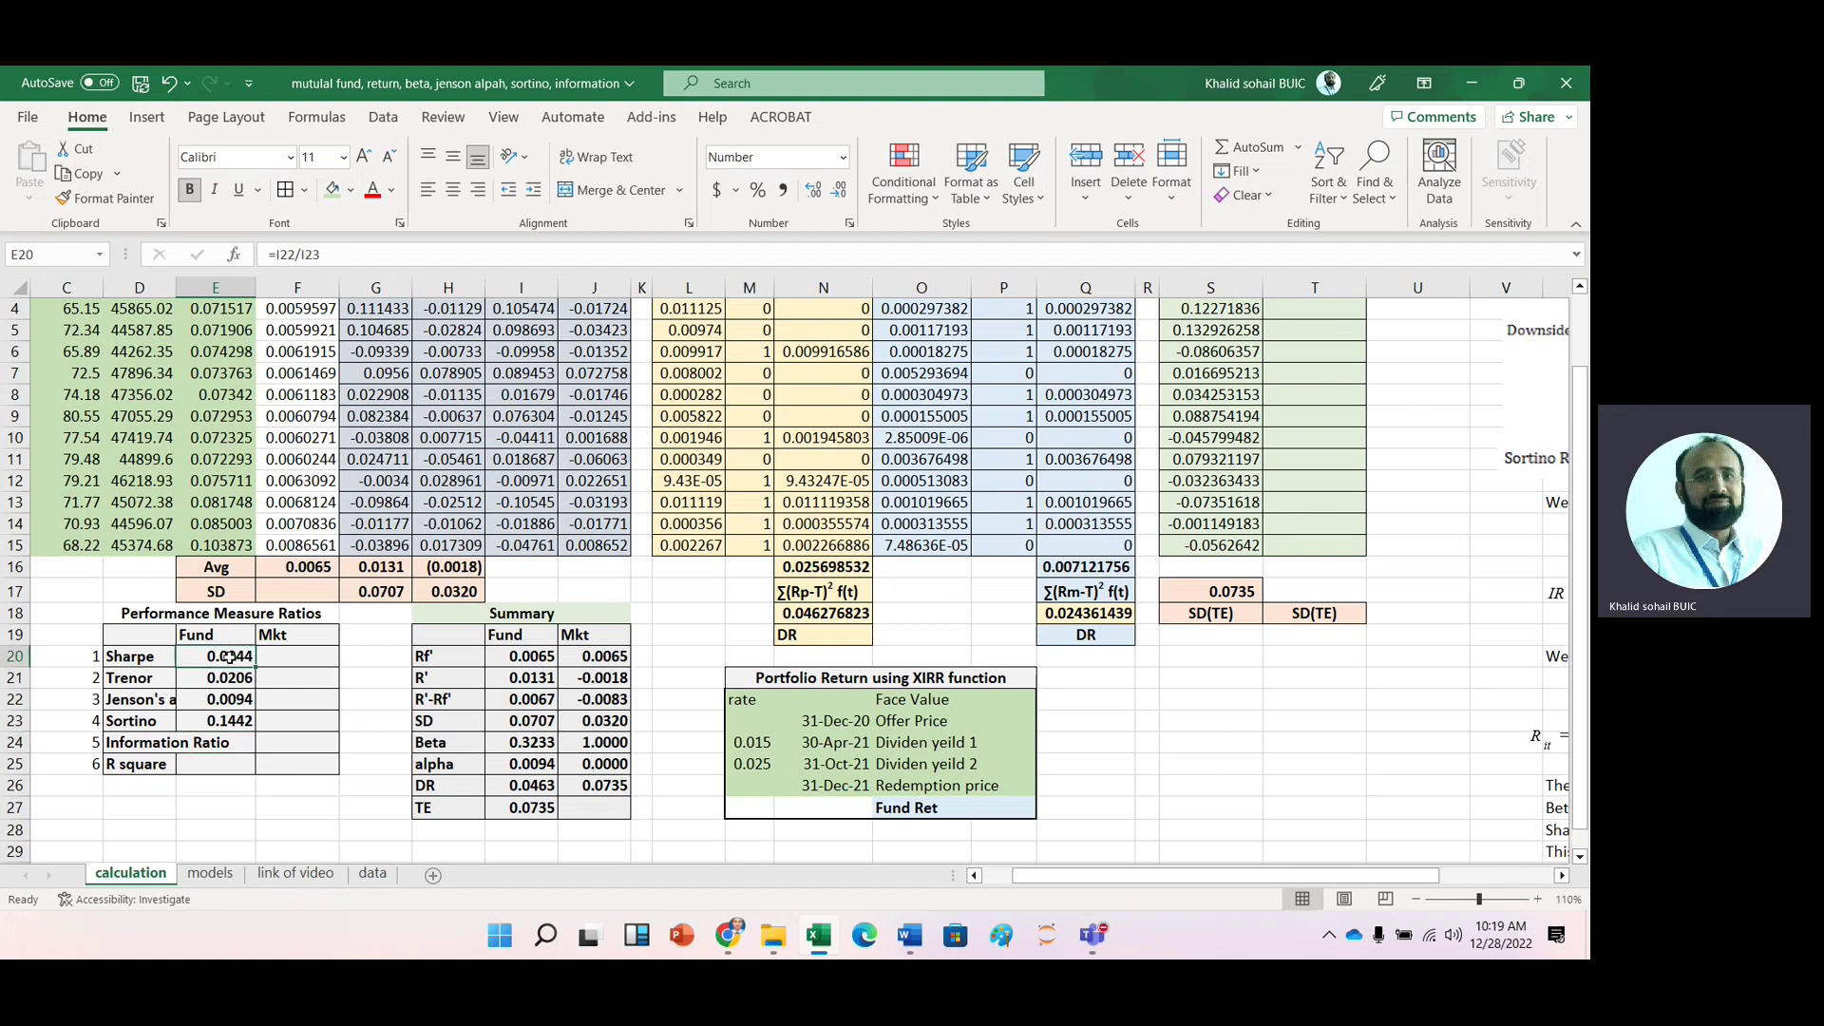
drag(229, 658, 230, 722)
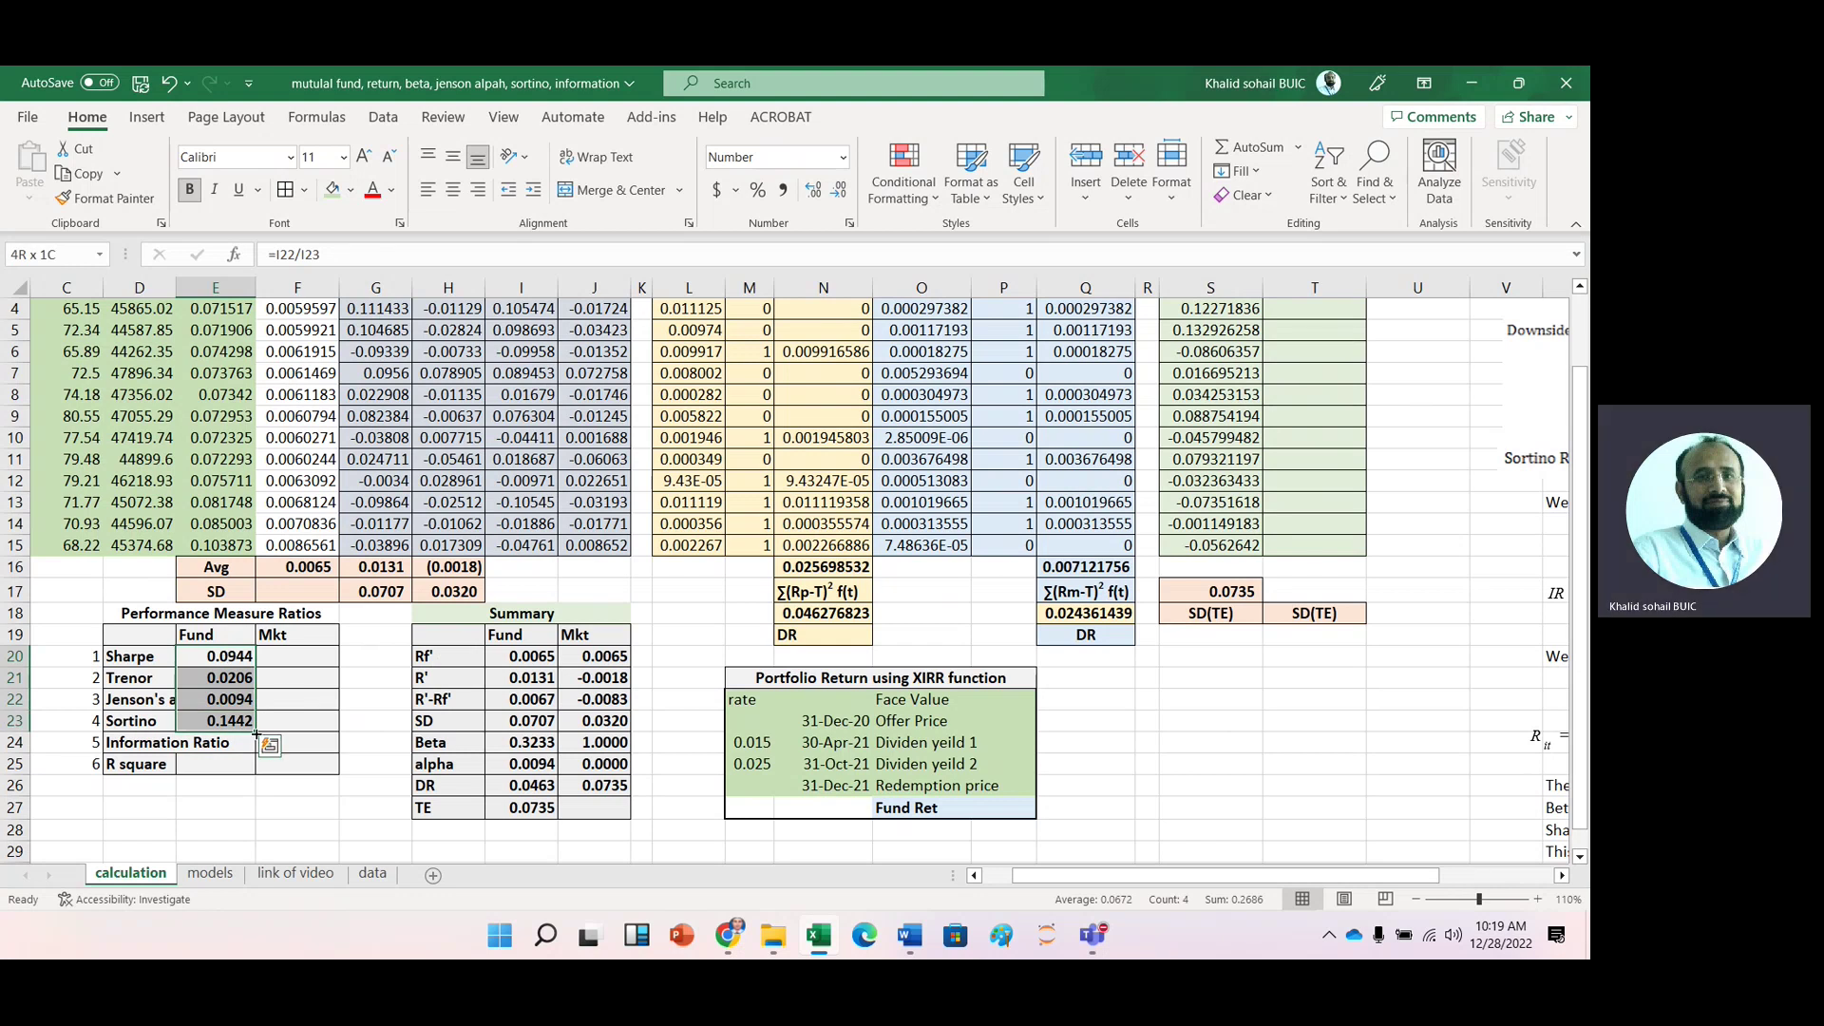
drag(256, 735, 324, 722)
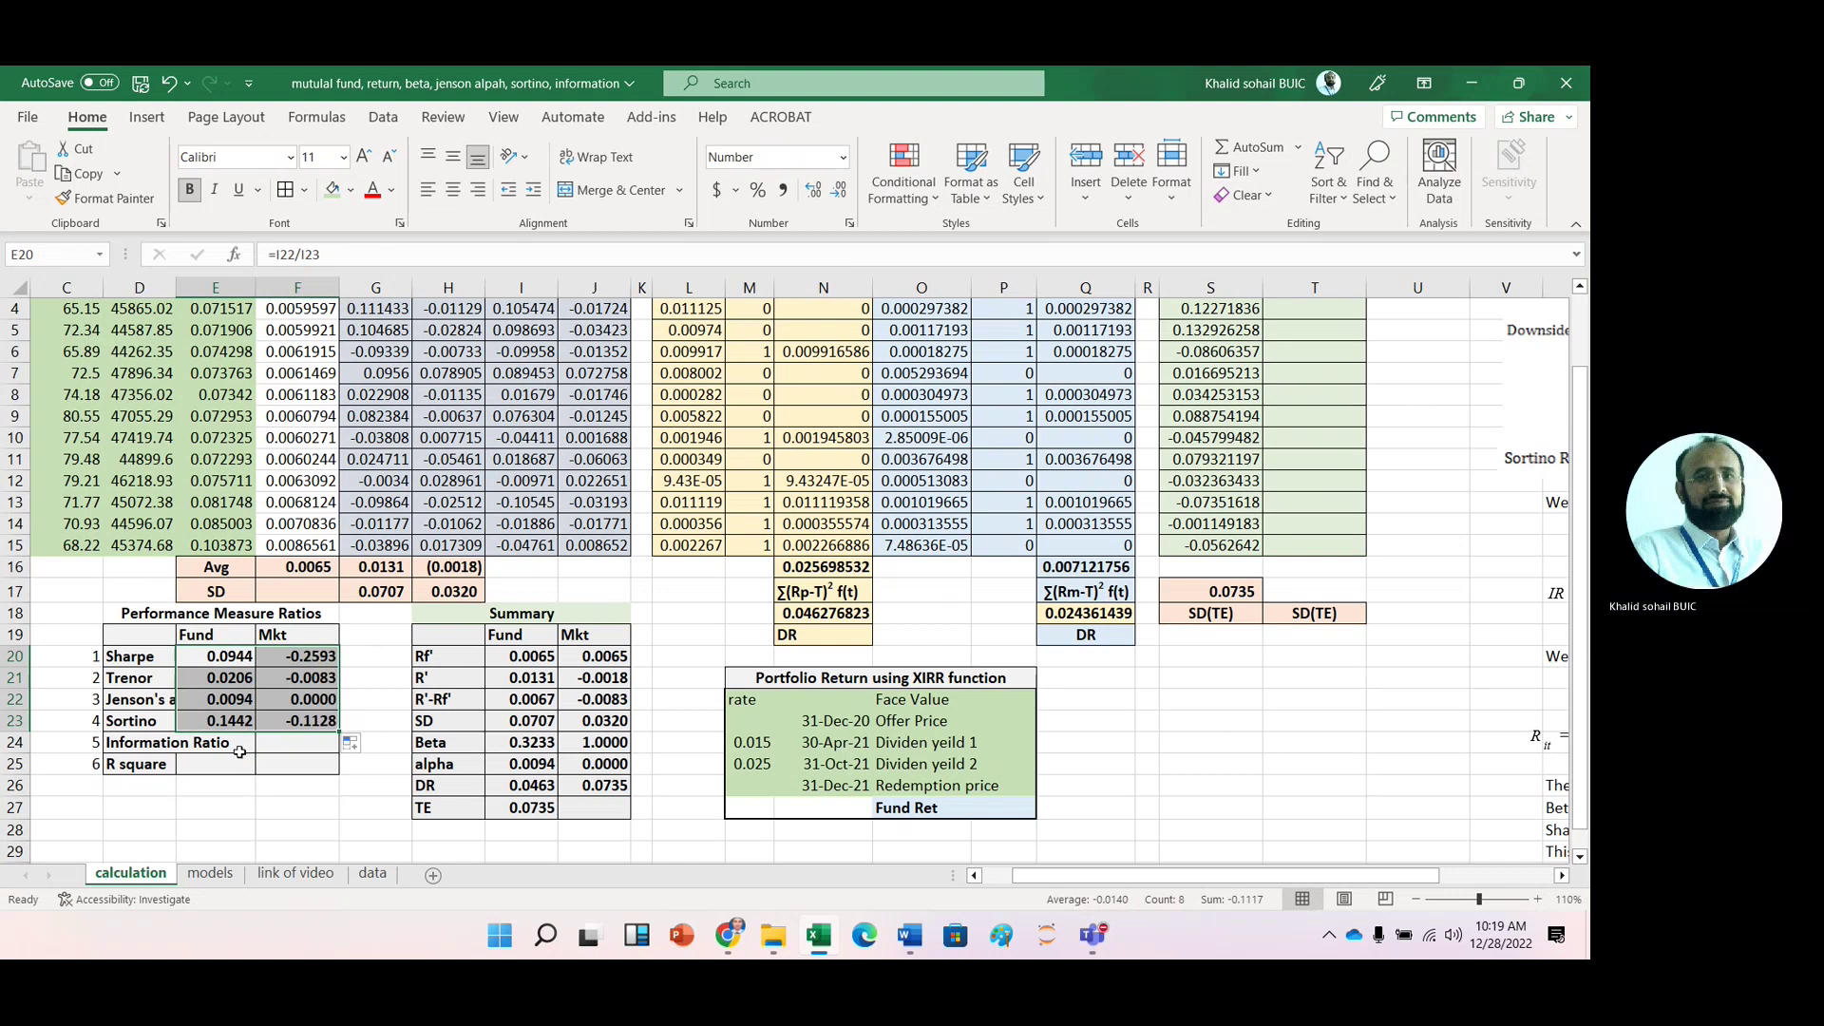
click(216, 723)
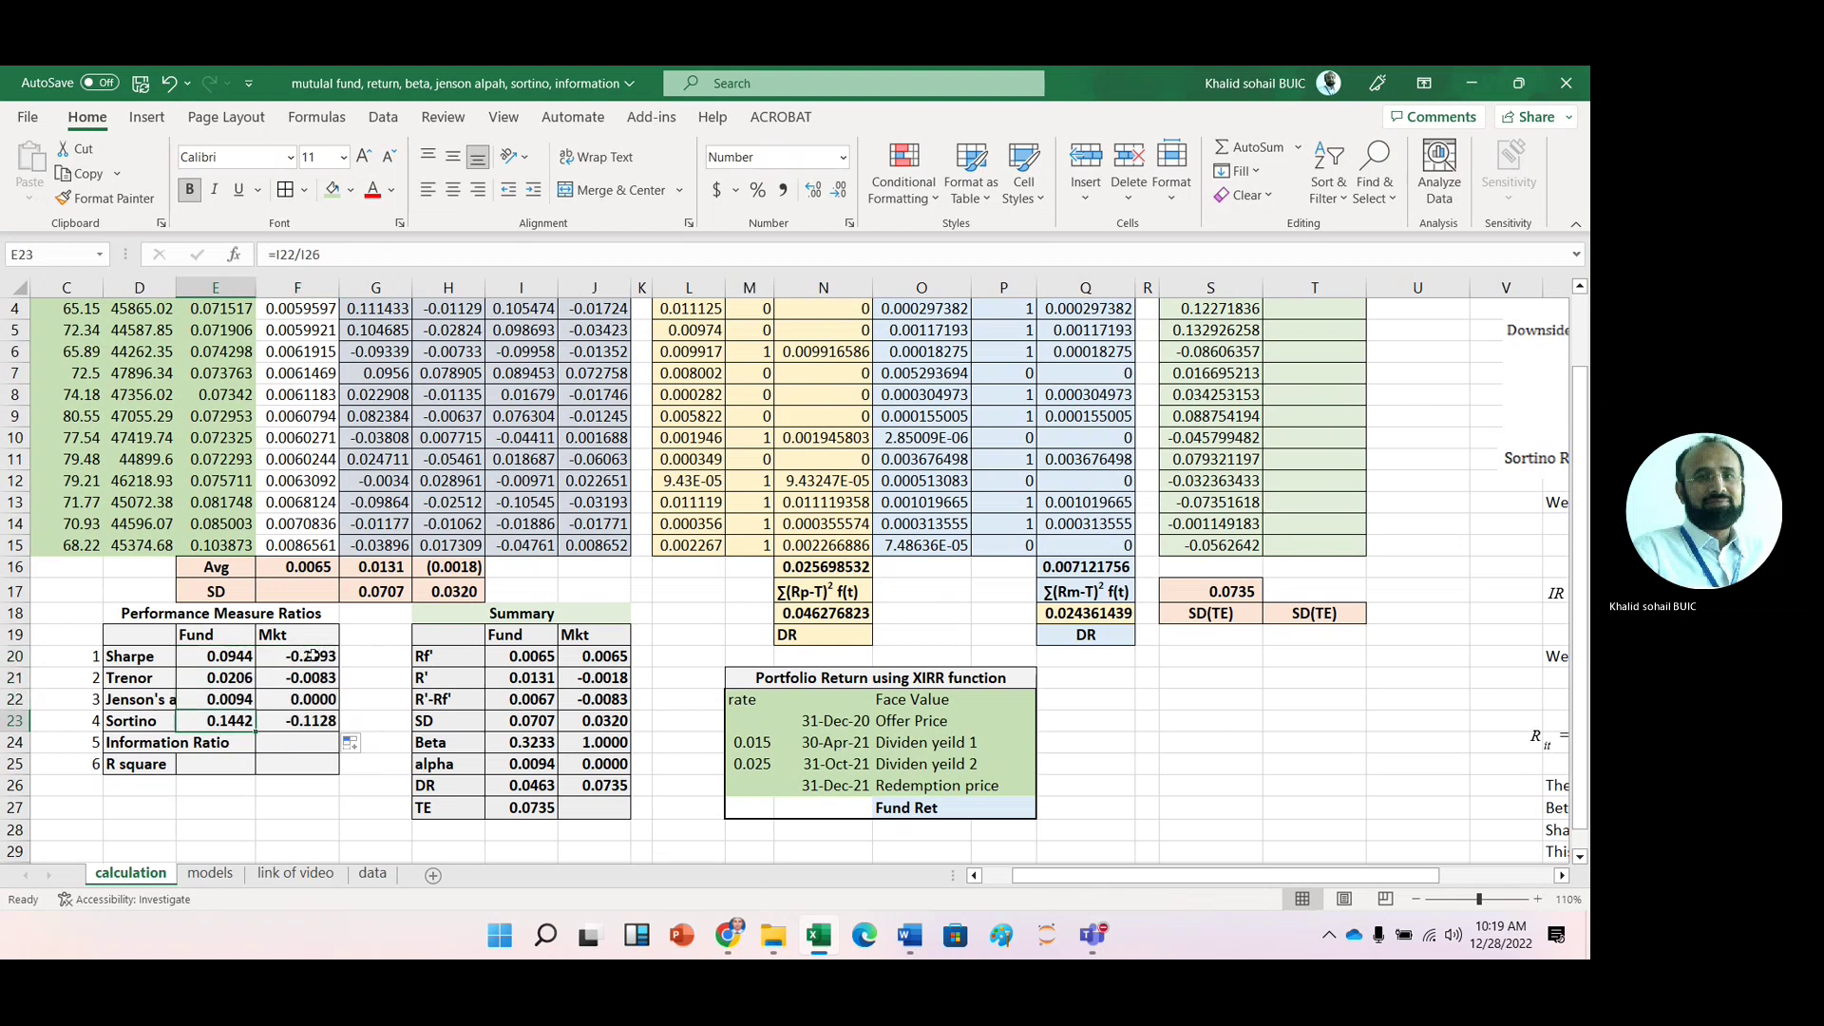
click(313, 656)
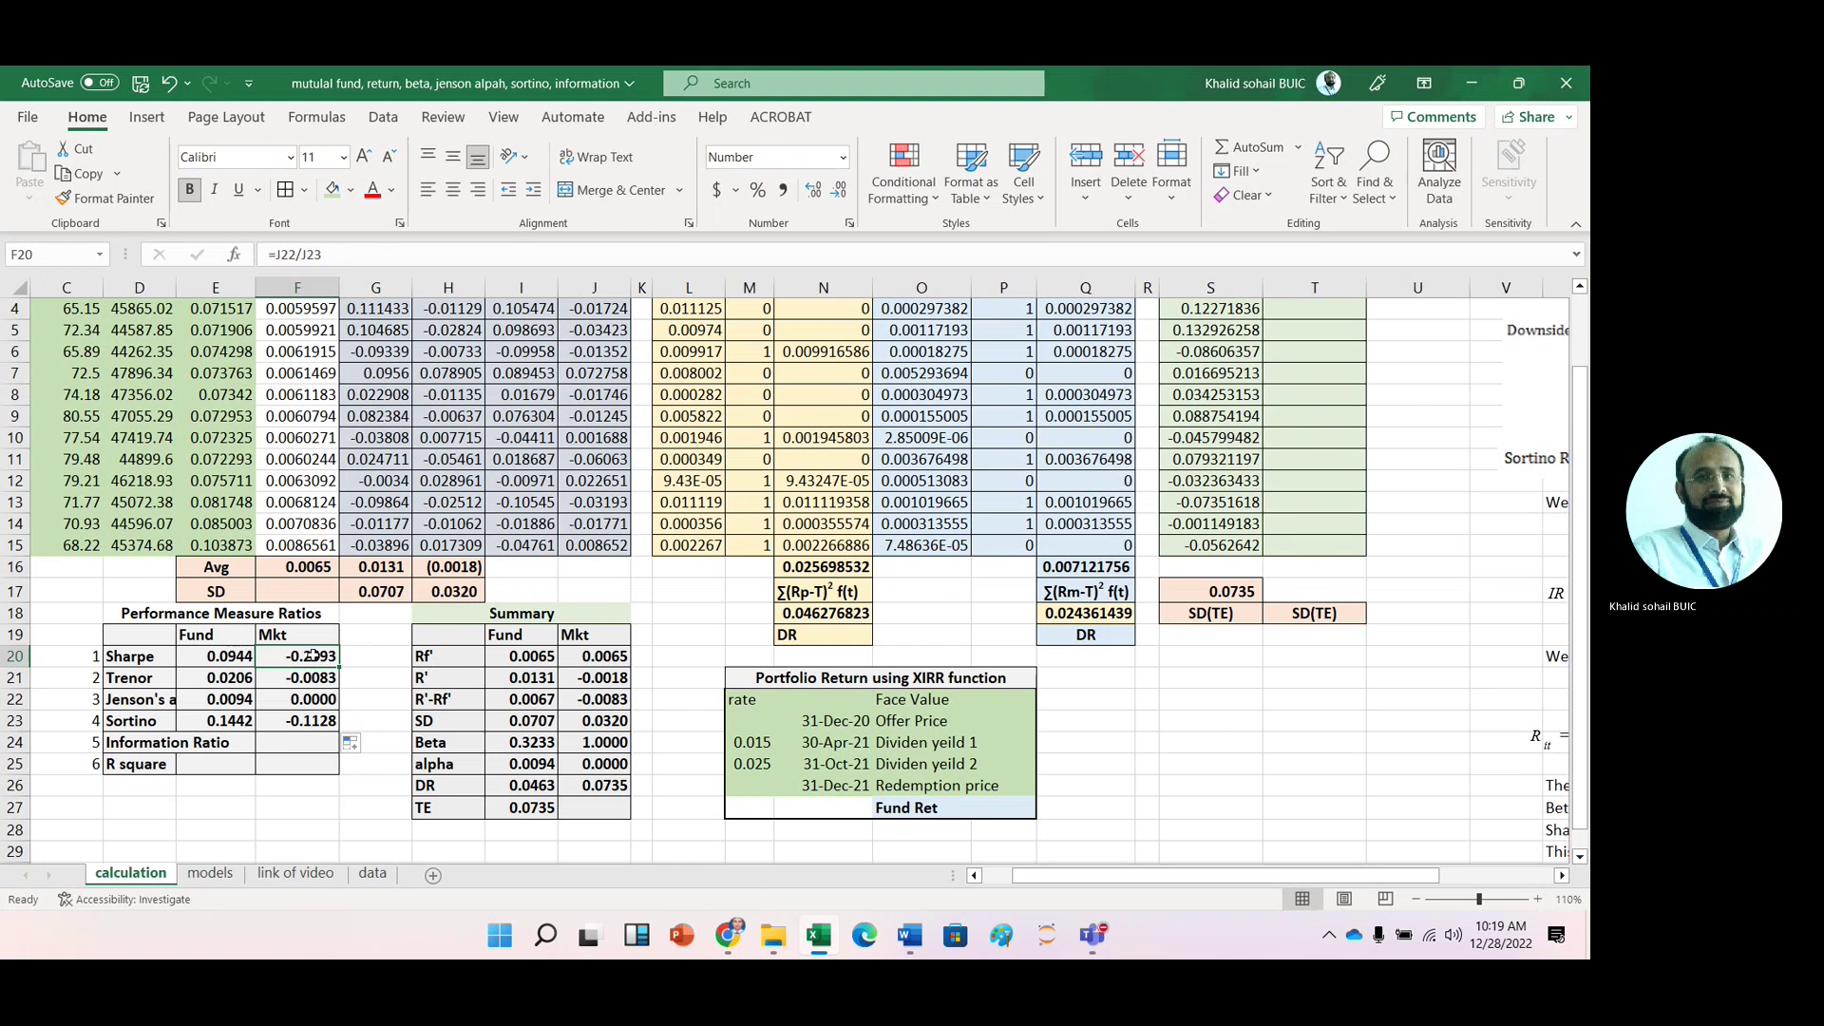
key(Right)
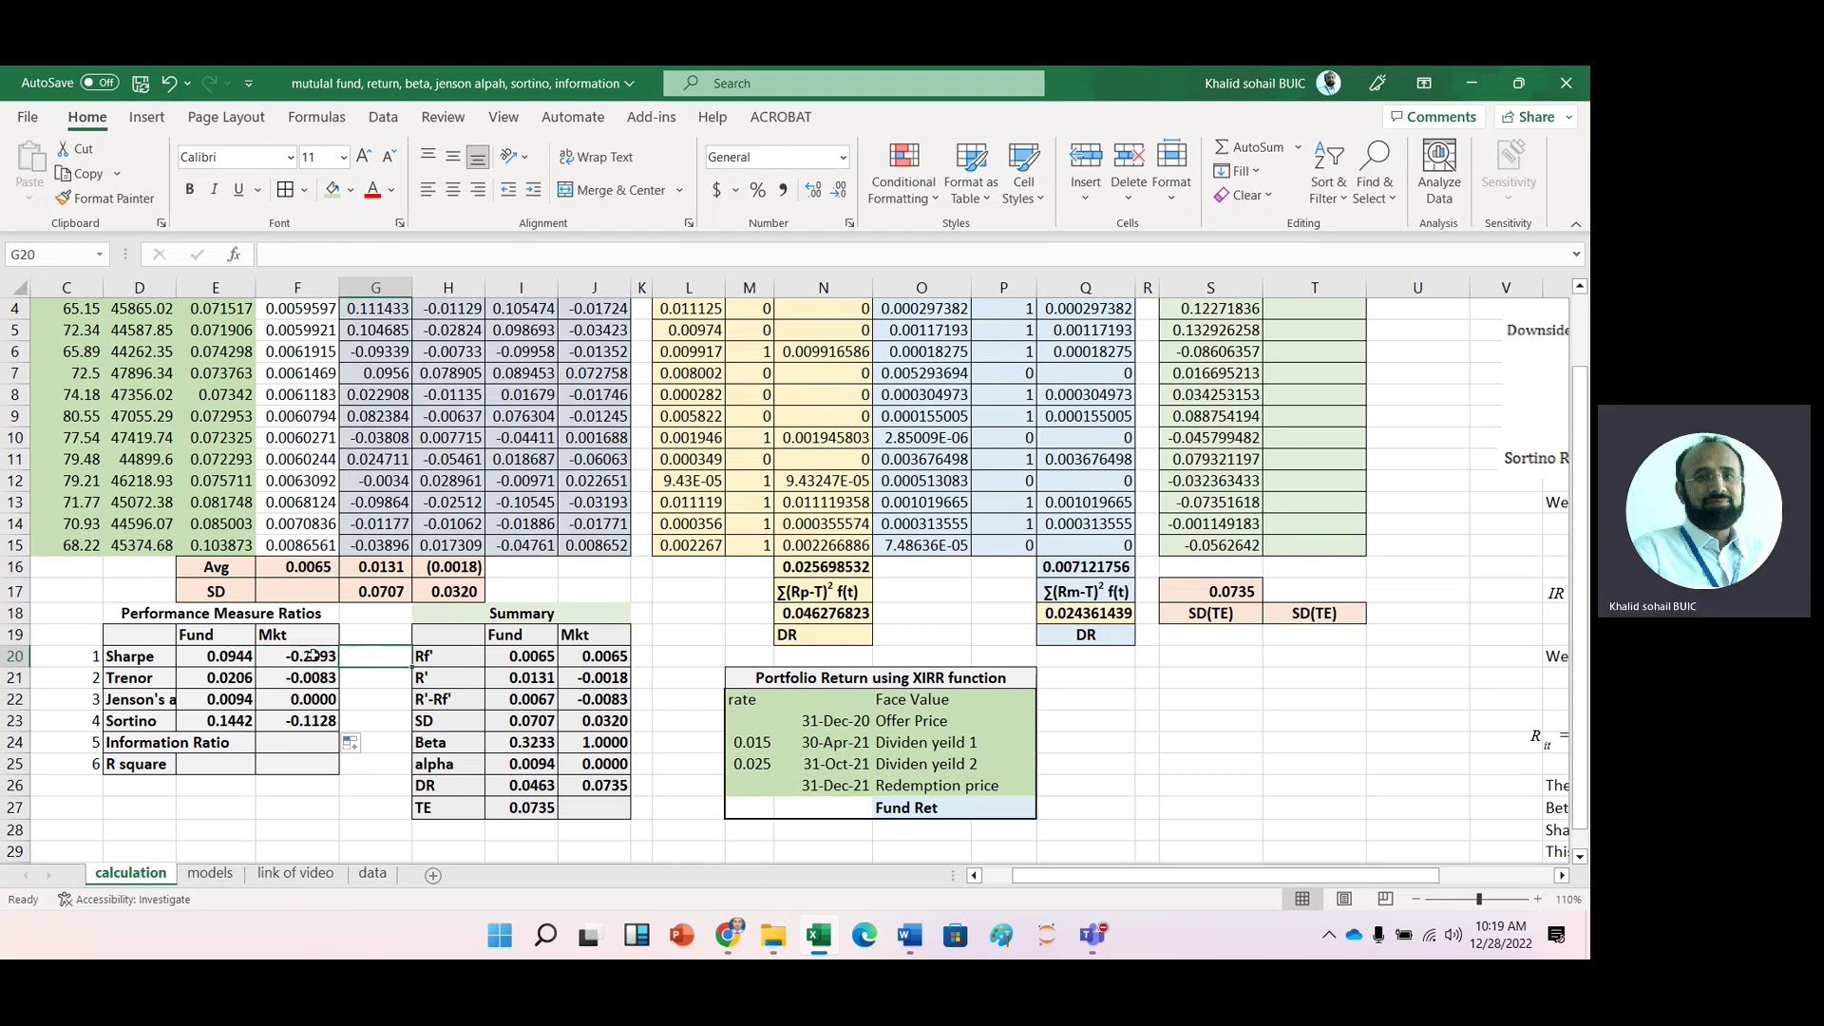
key(Left)
key(Down)
key(Down)
key(Down)
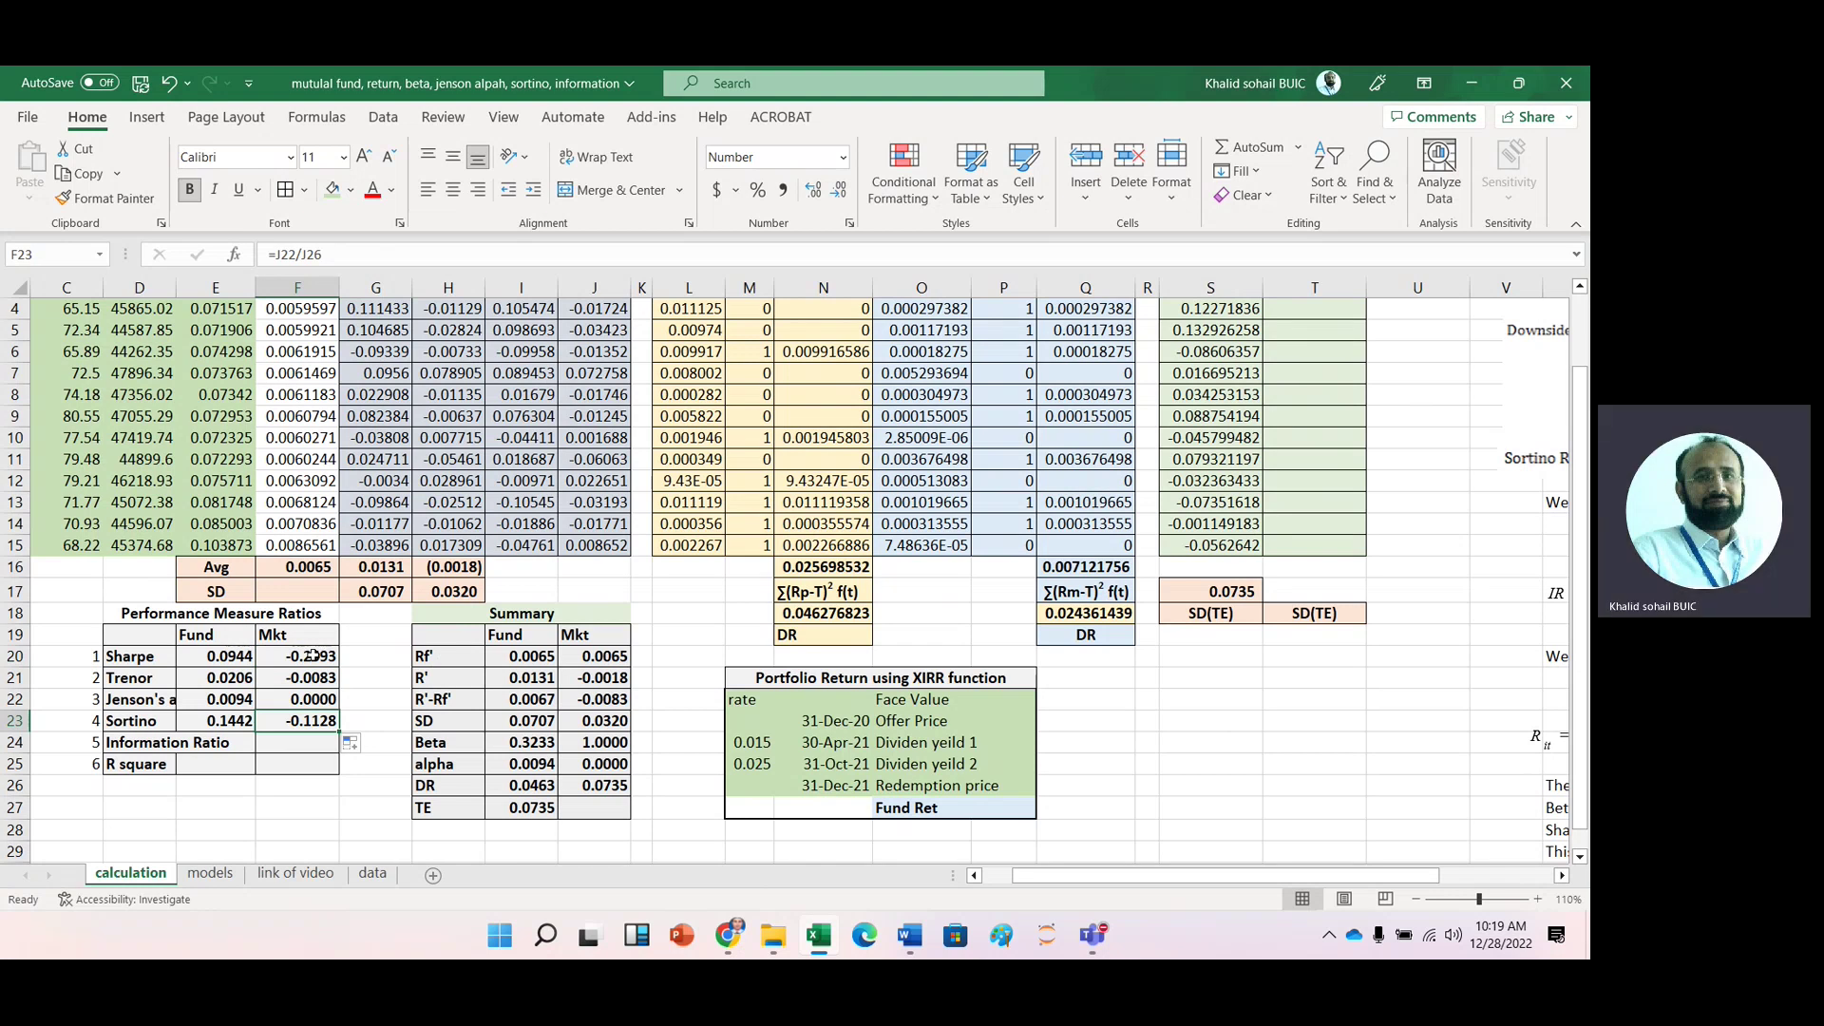
click(217, 740)
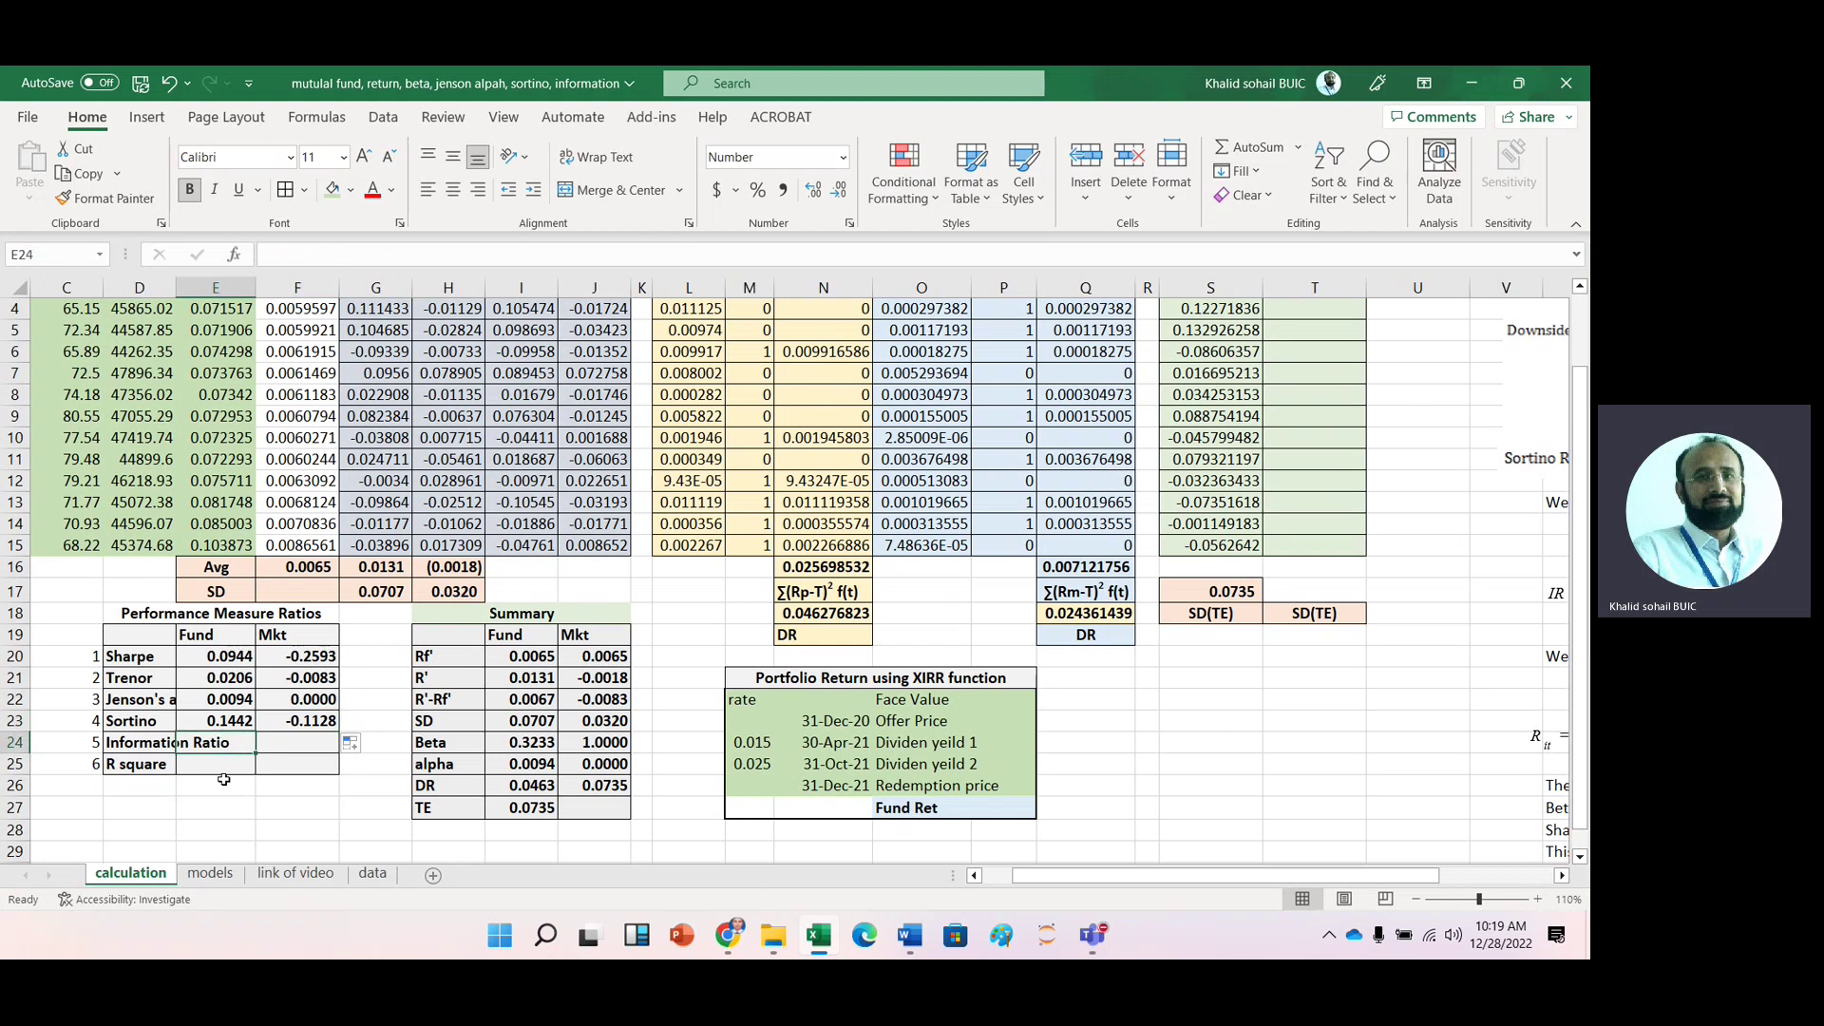
Step: Enter the fund information ratio =(I21-J21)/I27 in E24, giving 0.2036
text(=)
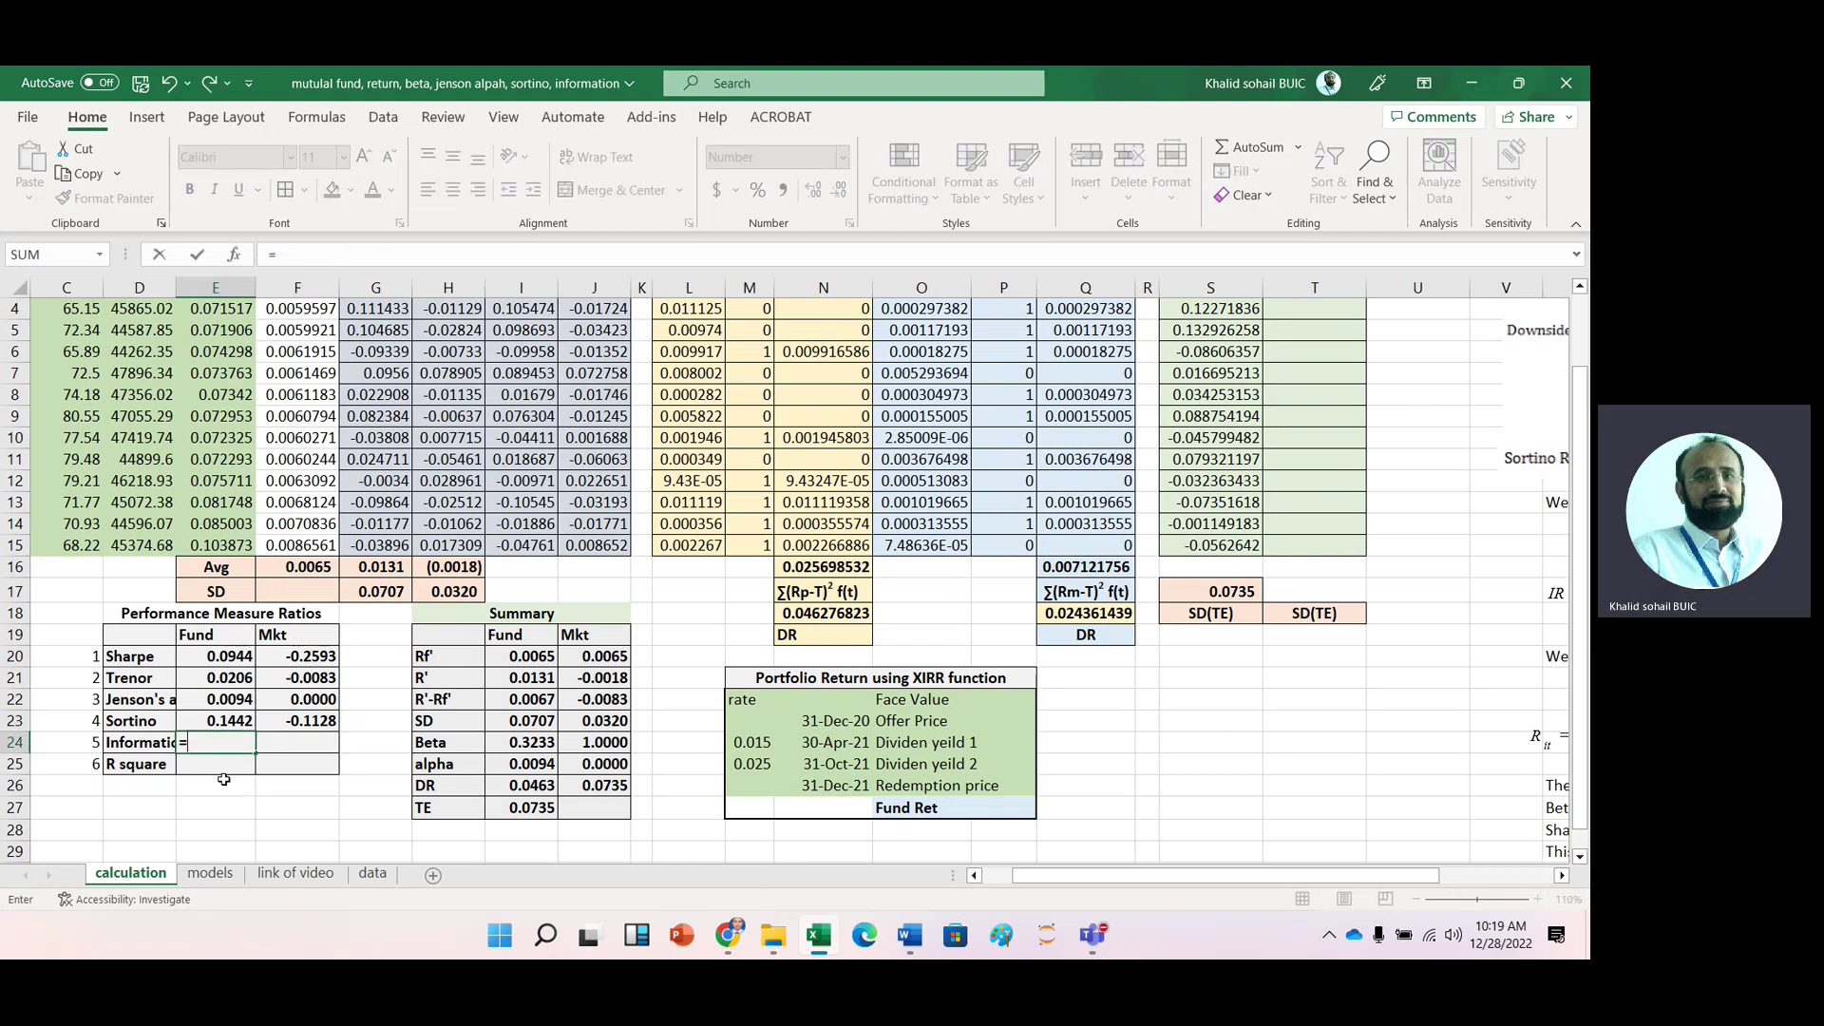
text(()
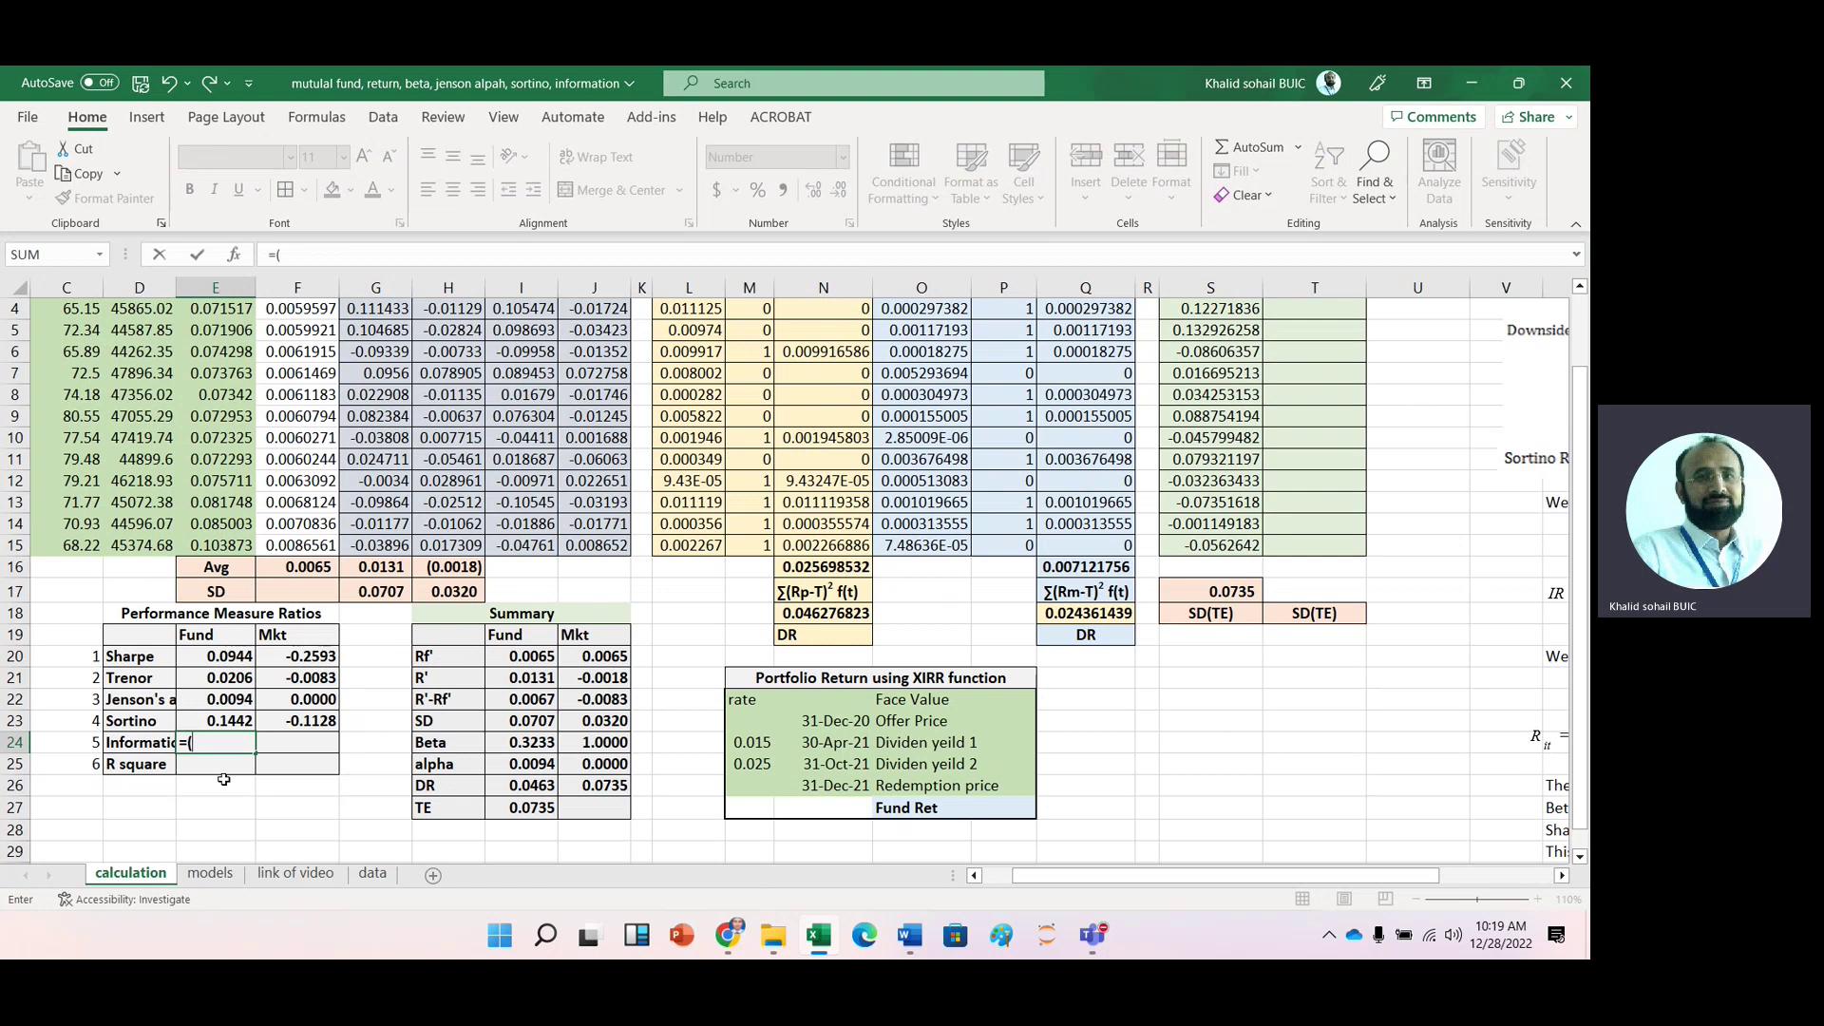
click(531, 679)
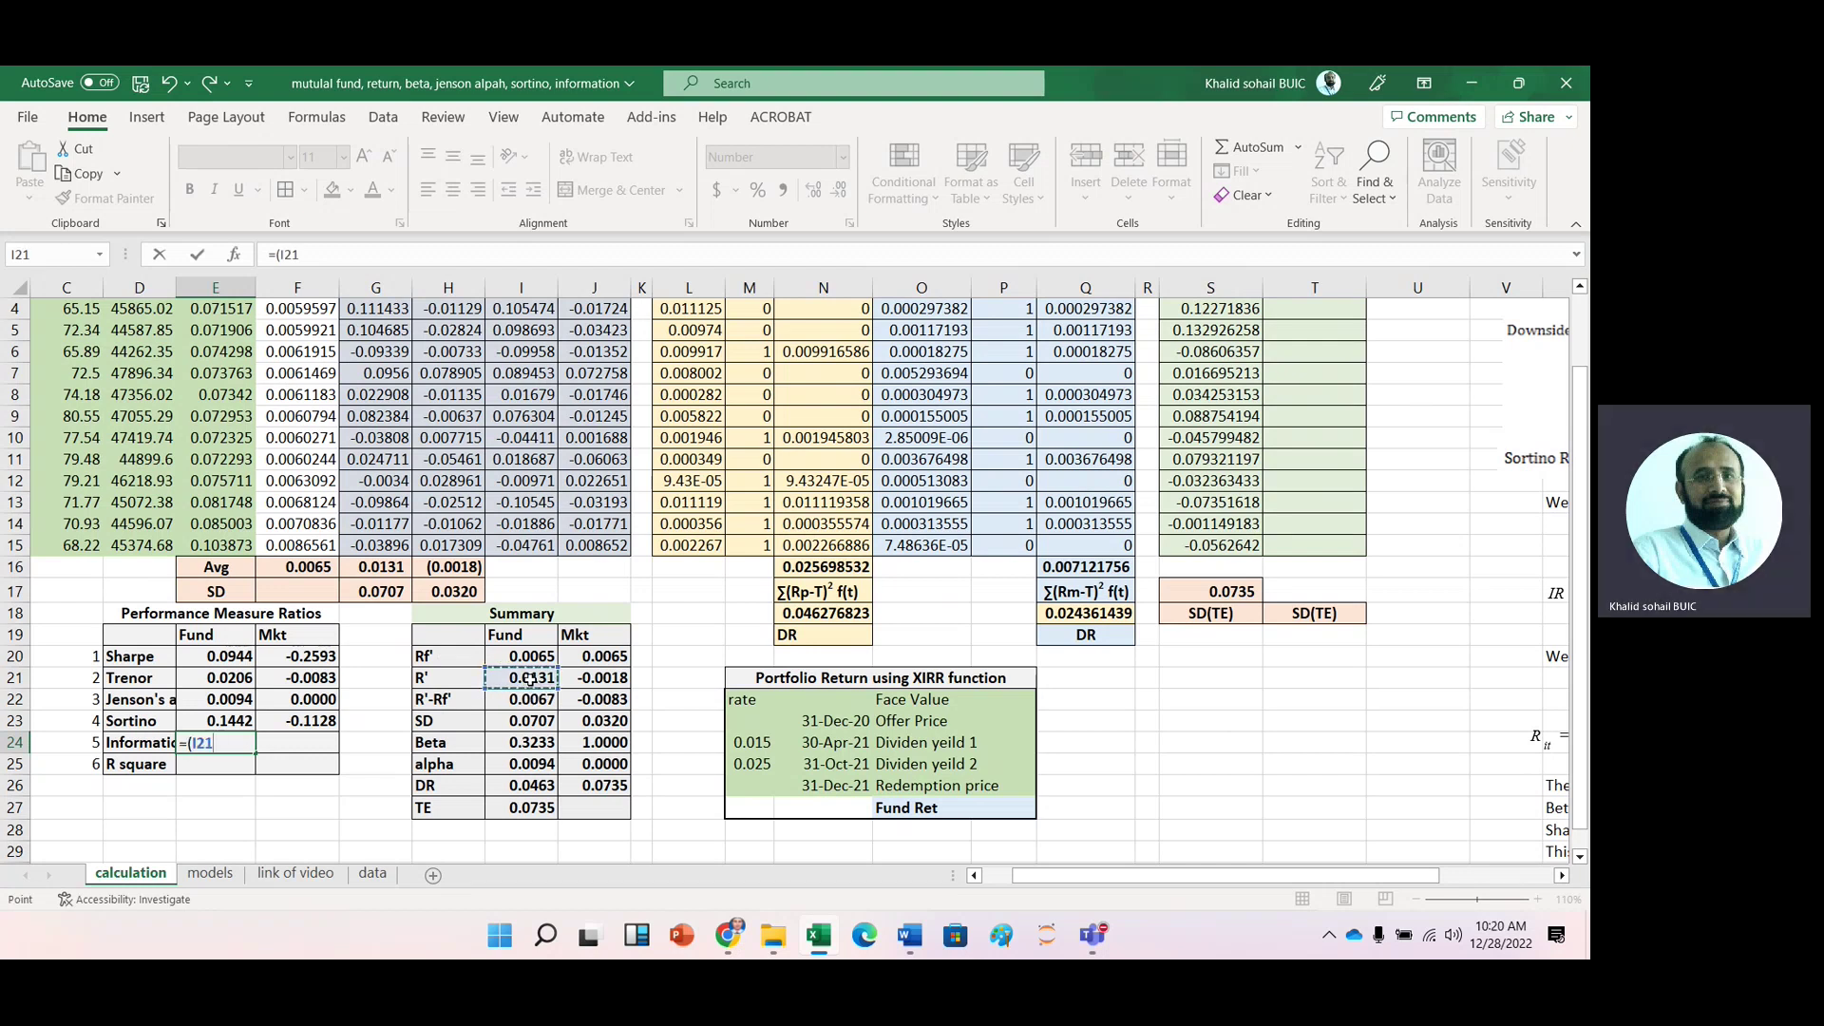
text(-)
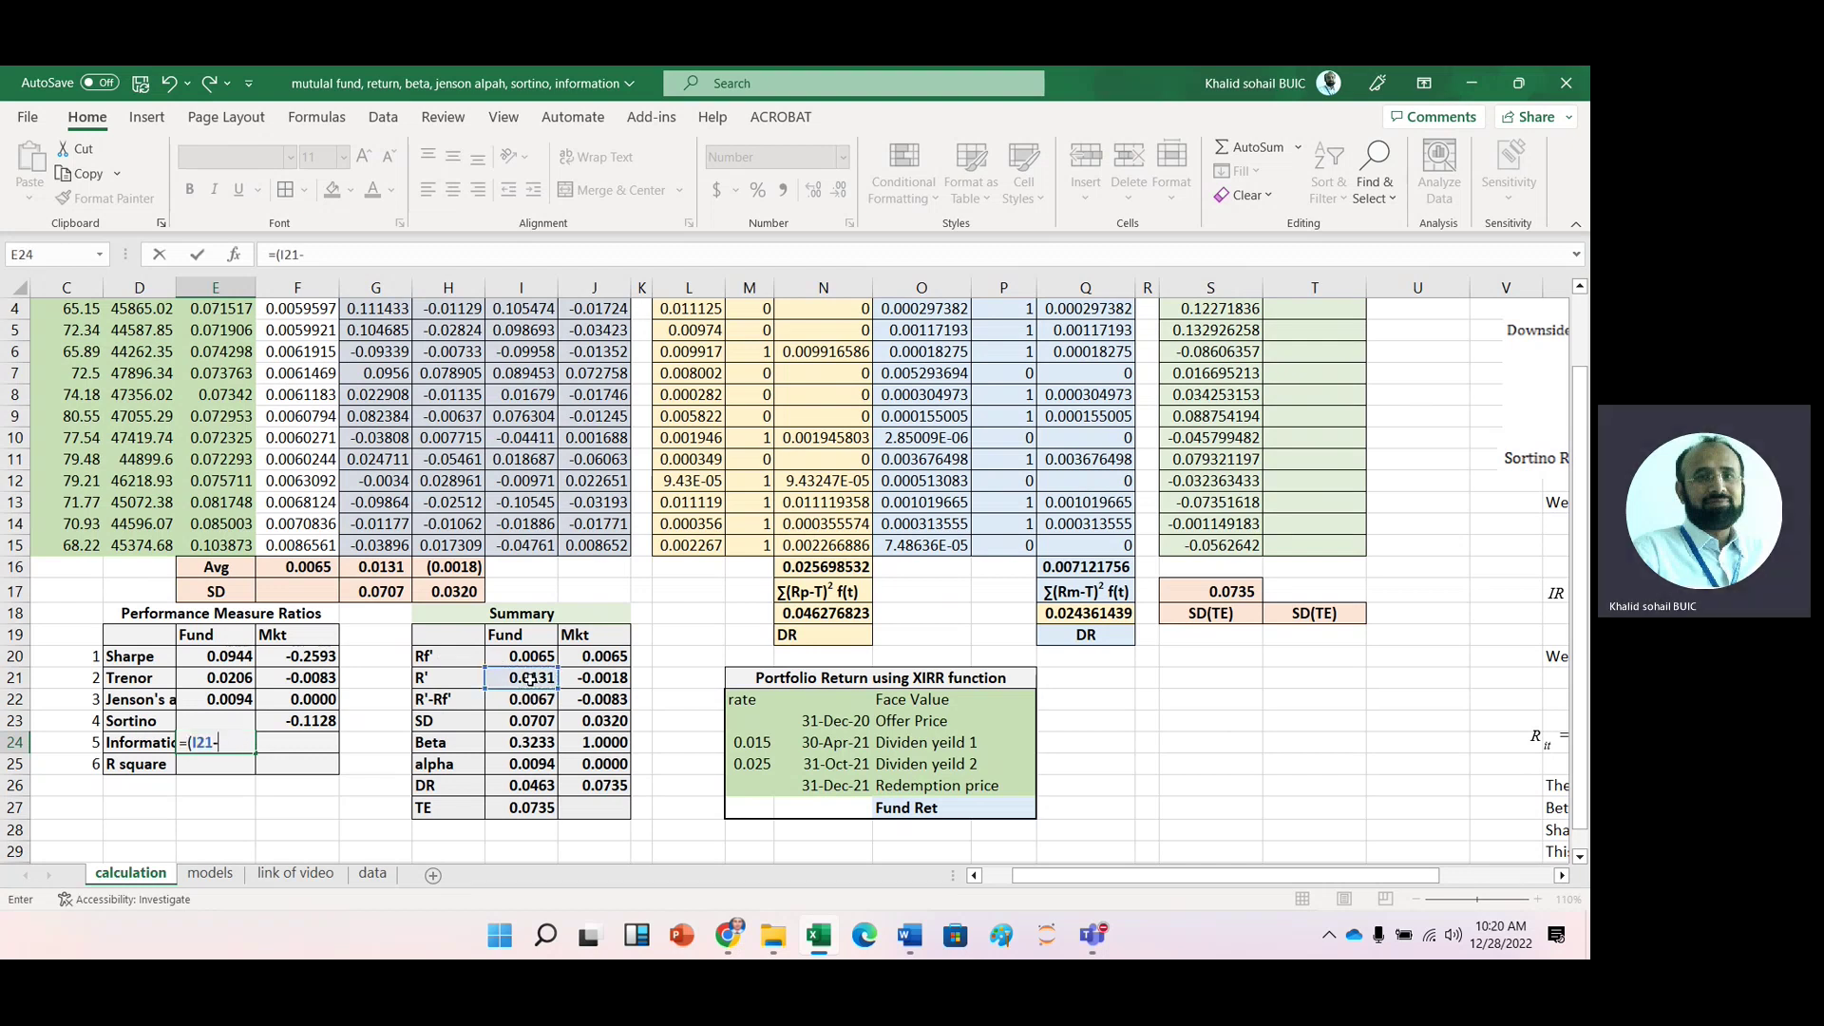
click(595, 676)
text())
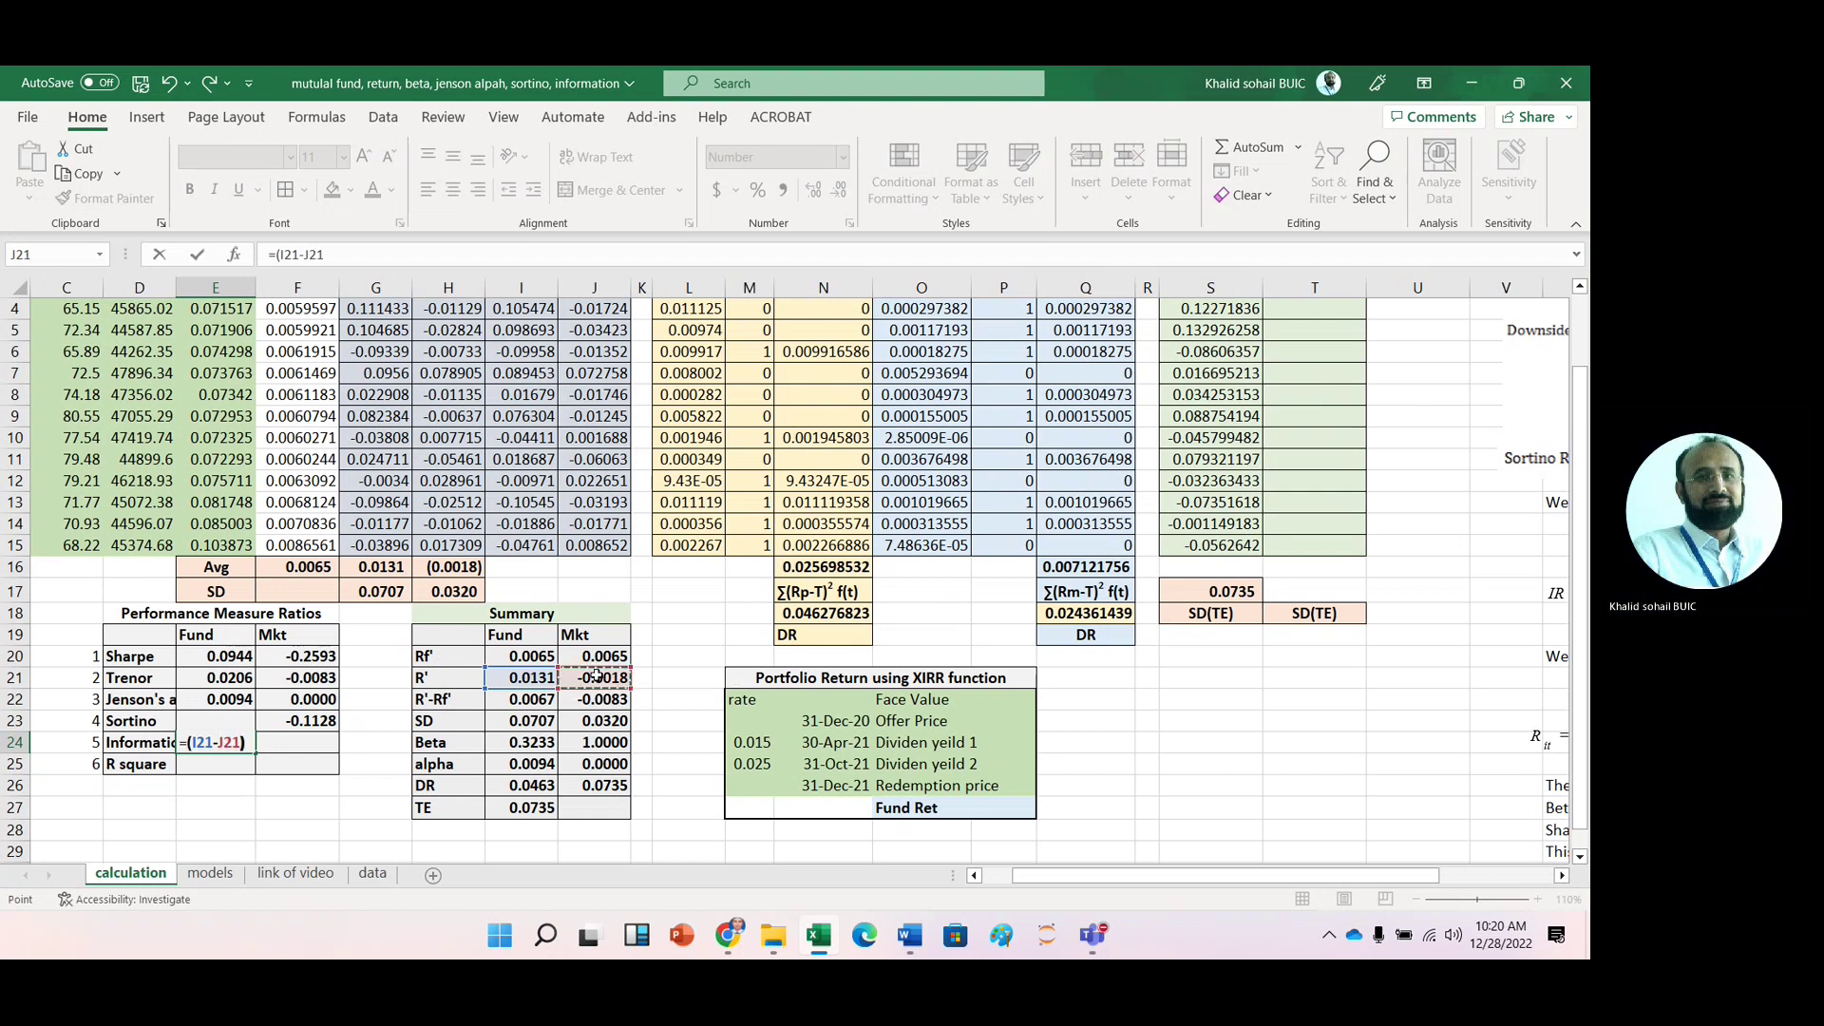
text(/)
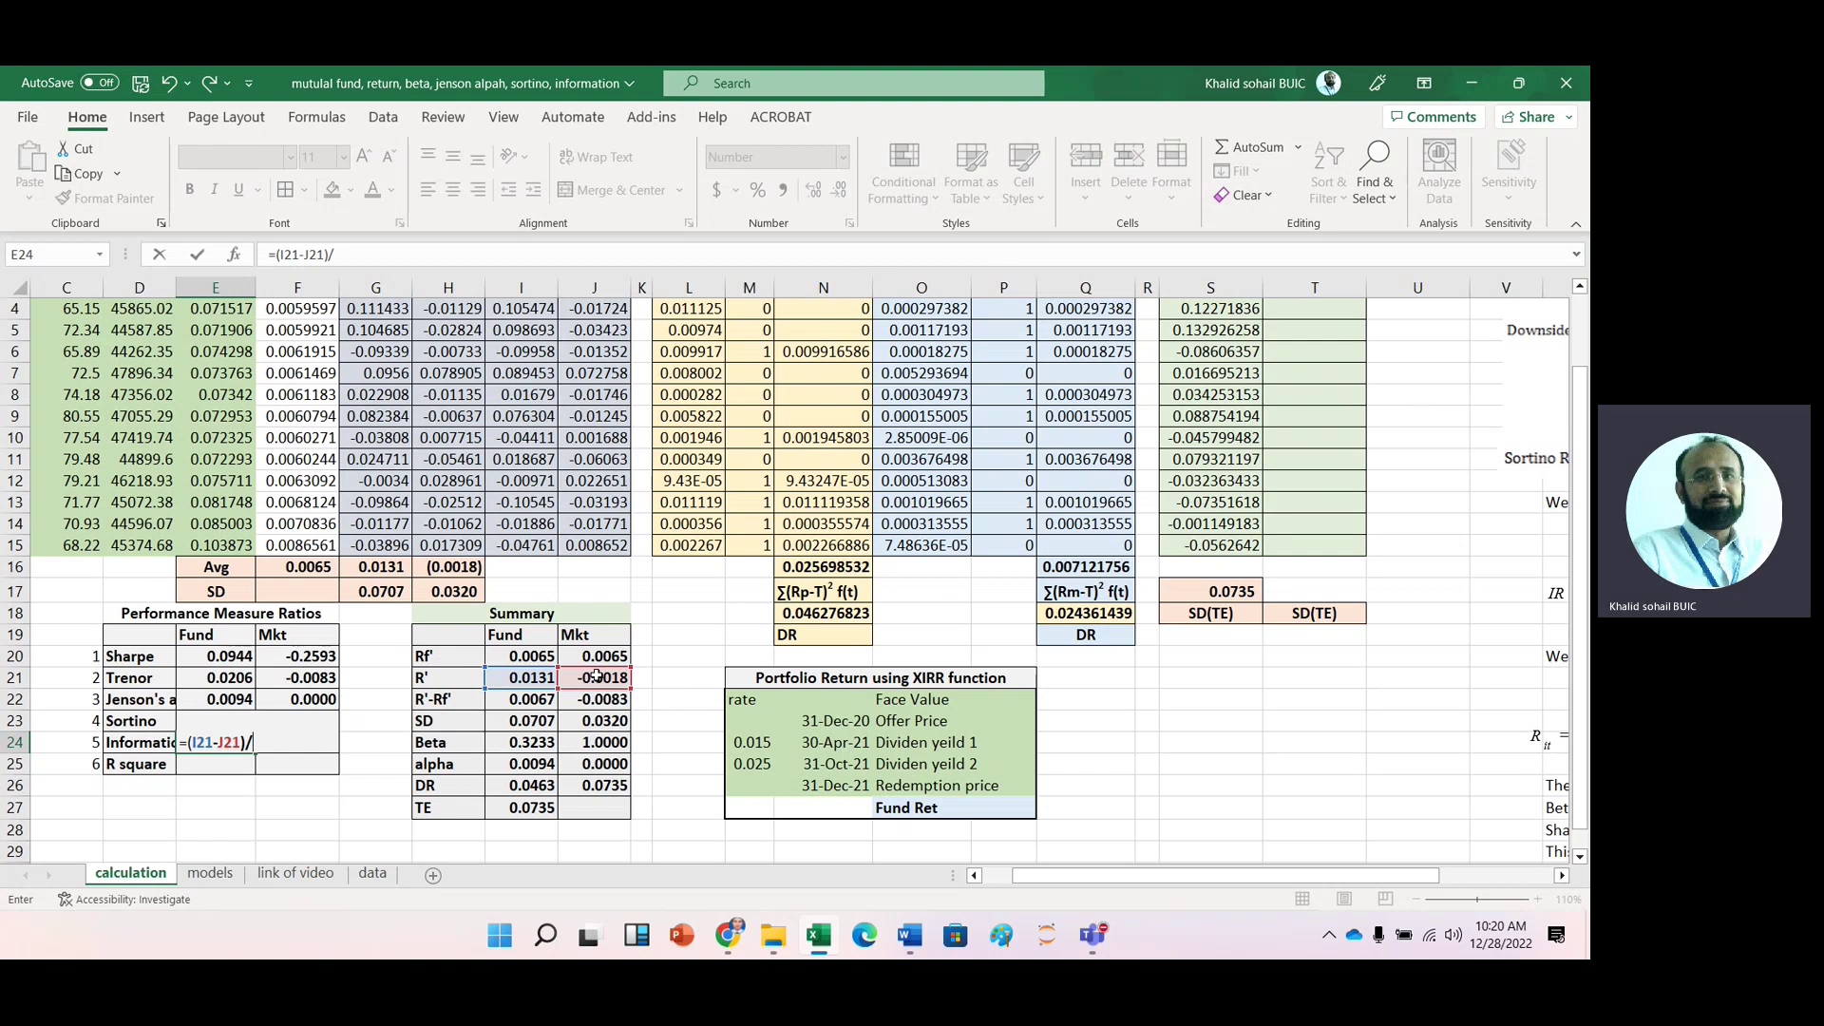
click(532, 808)
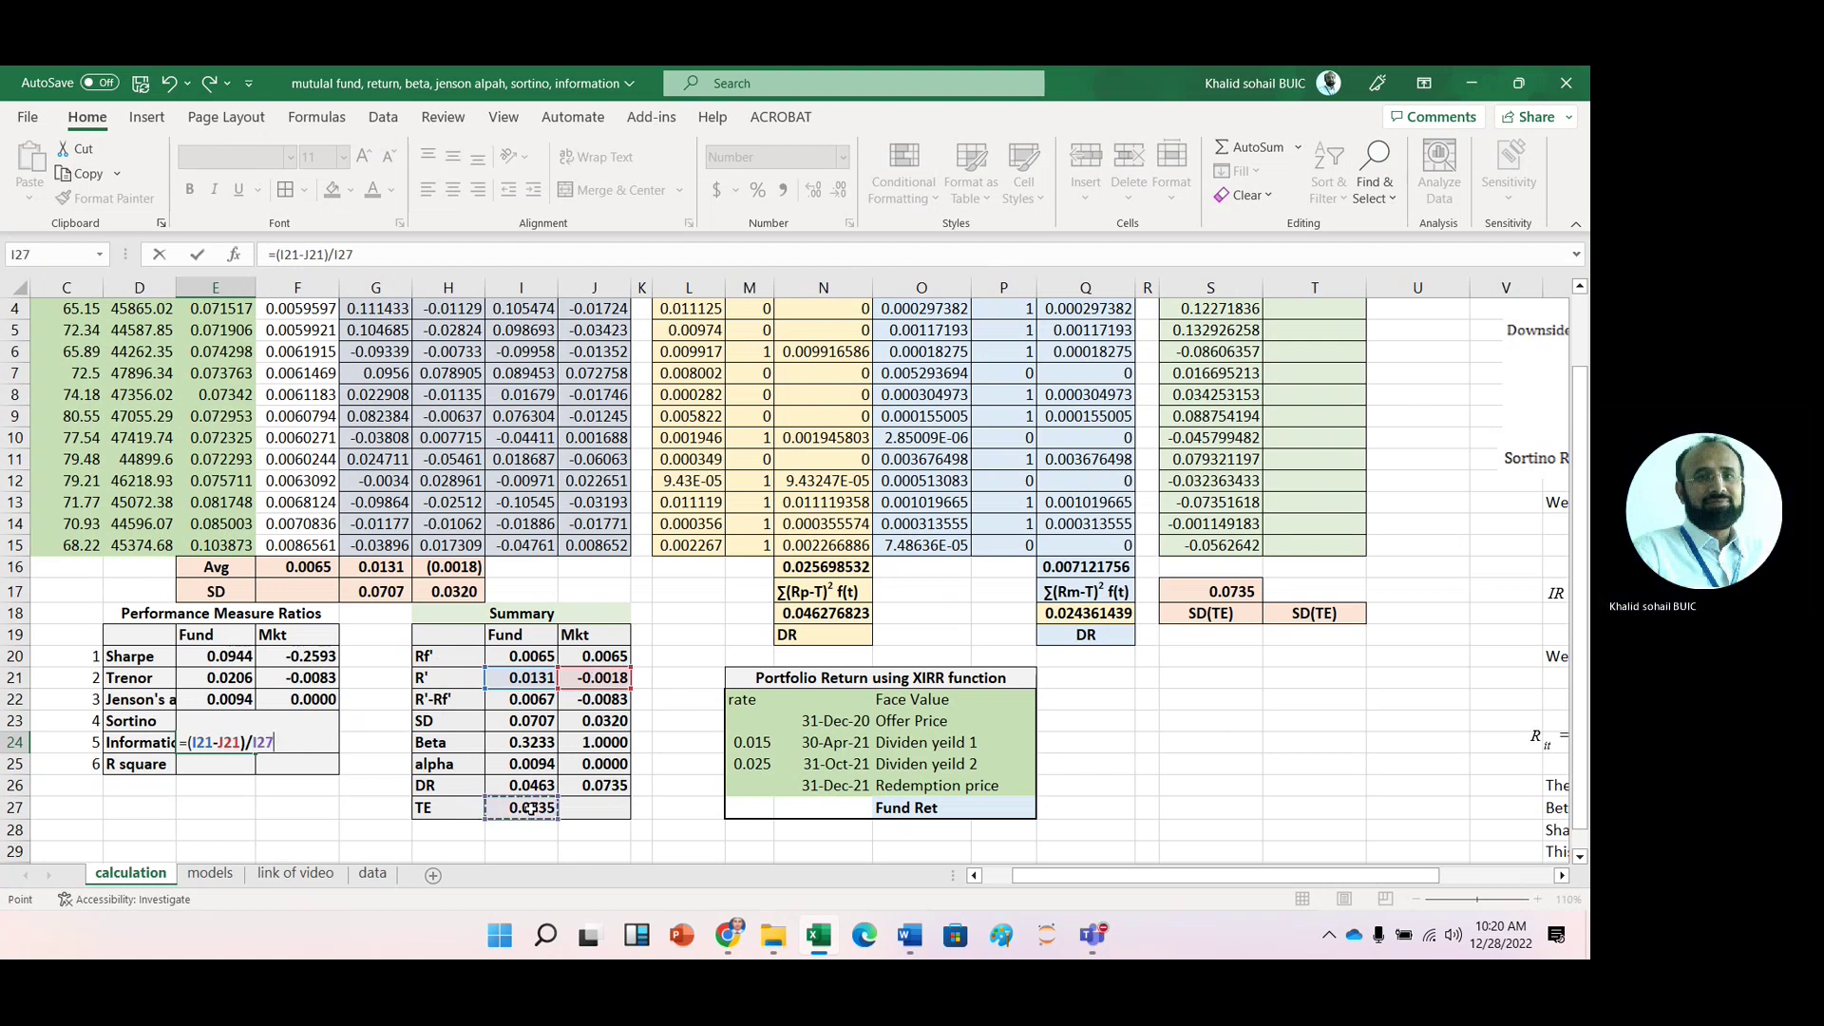
key(Return)
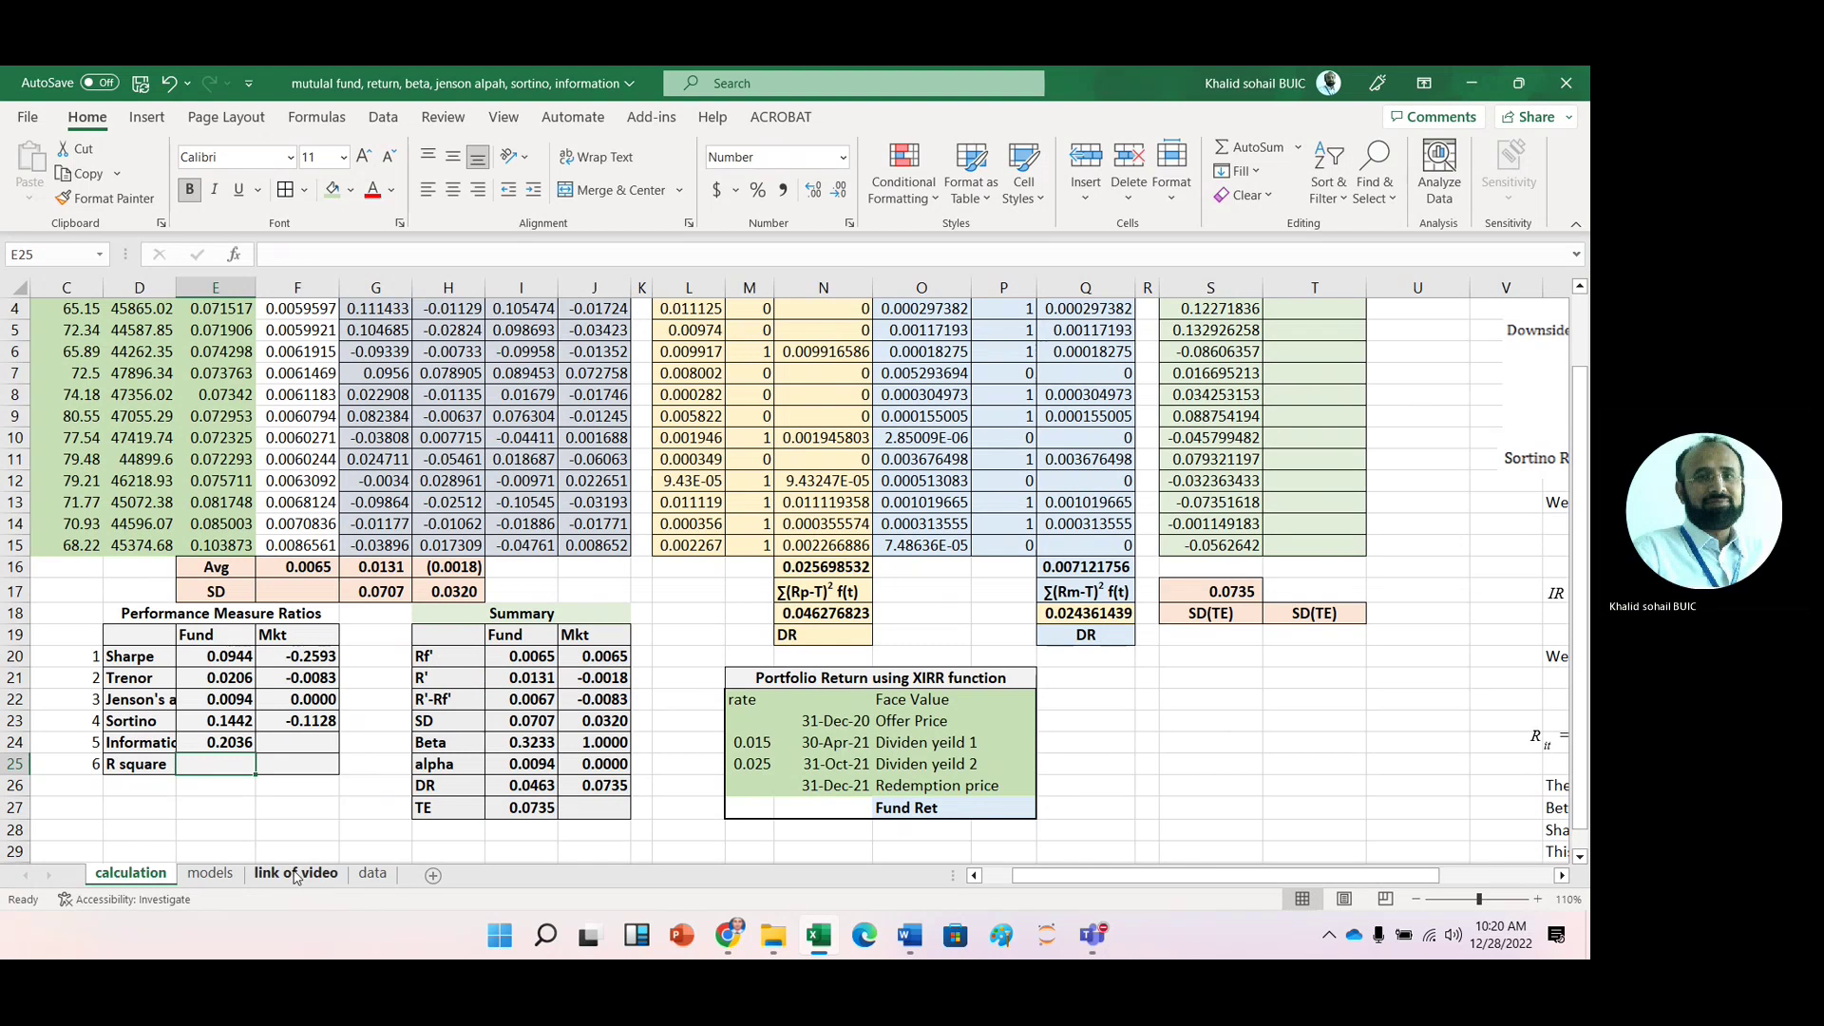
text(=rs)
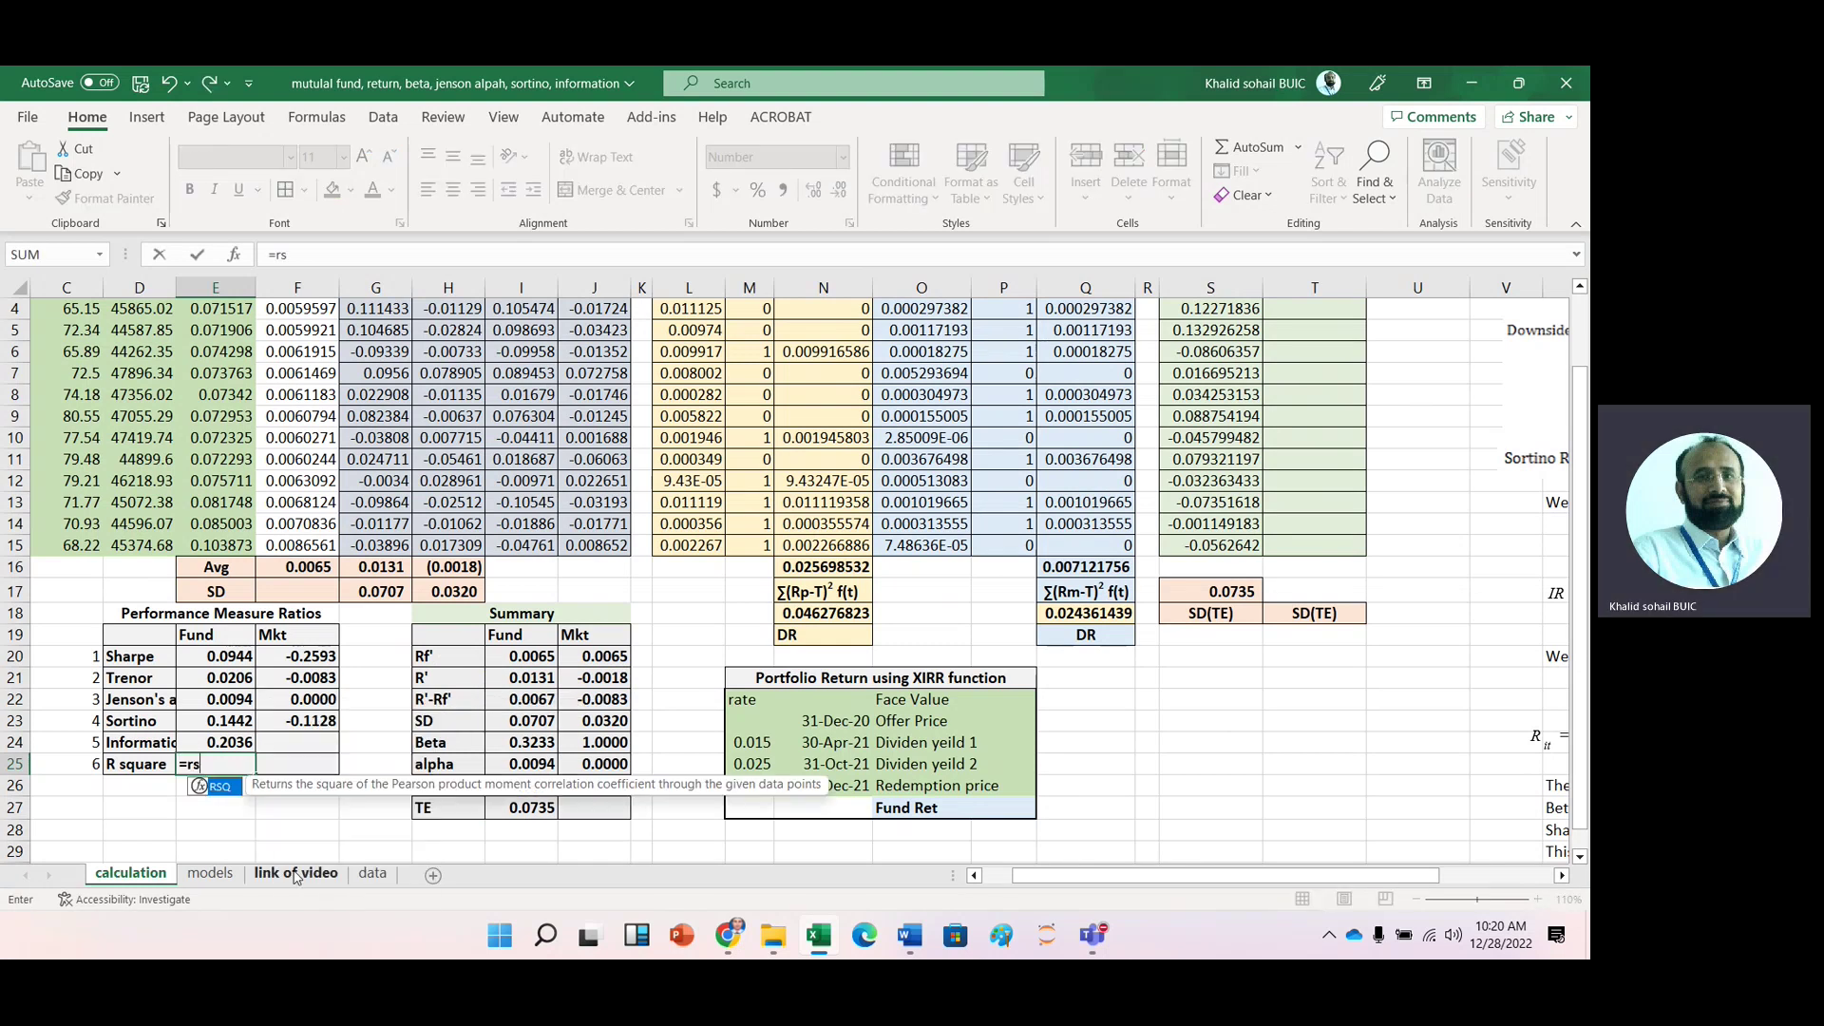
Step: Enter =RSQ(I4:I15,J4:J15) in E25 for the fund's R square, giving 0.0211
key(Tab)
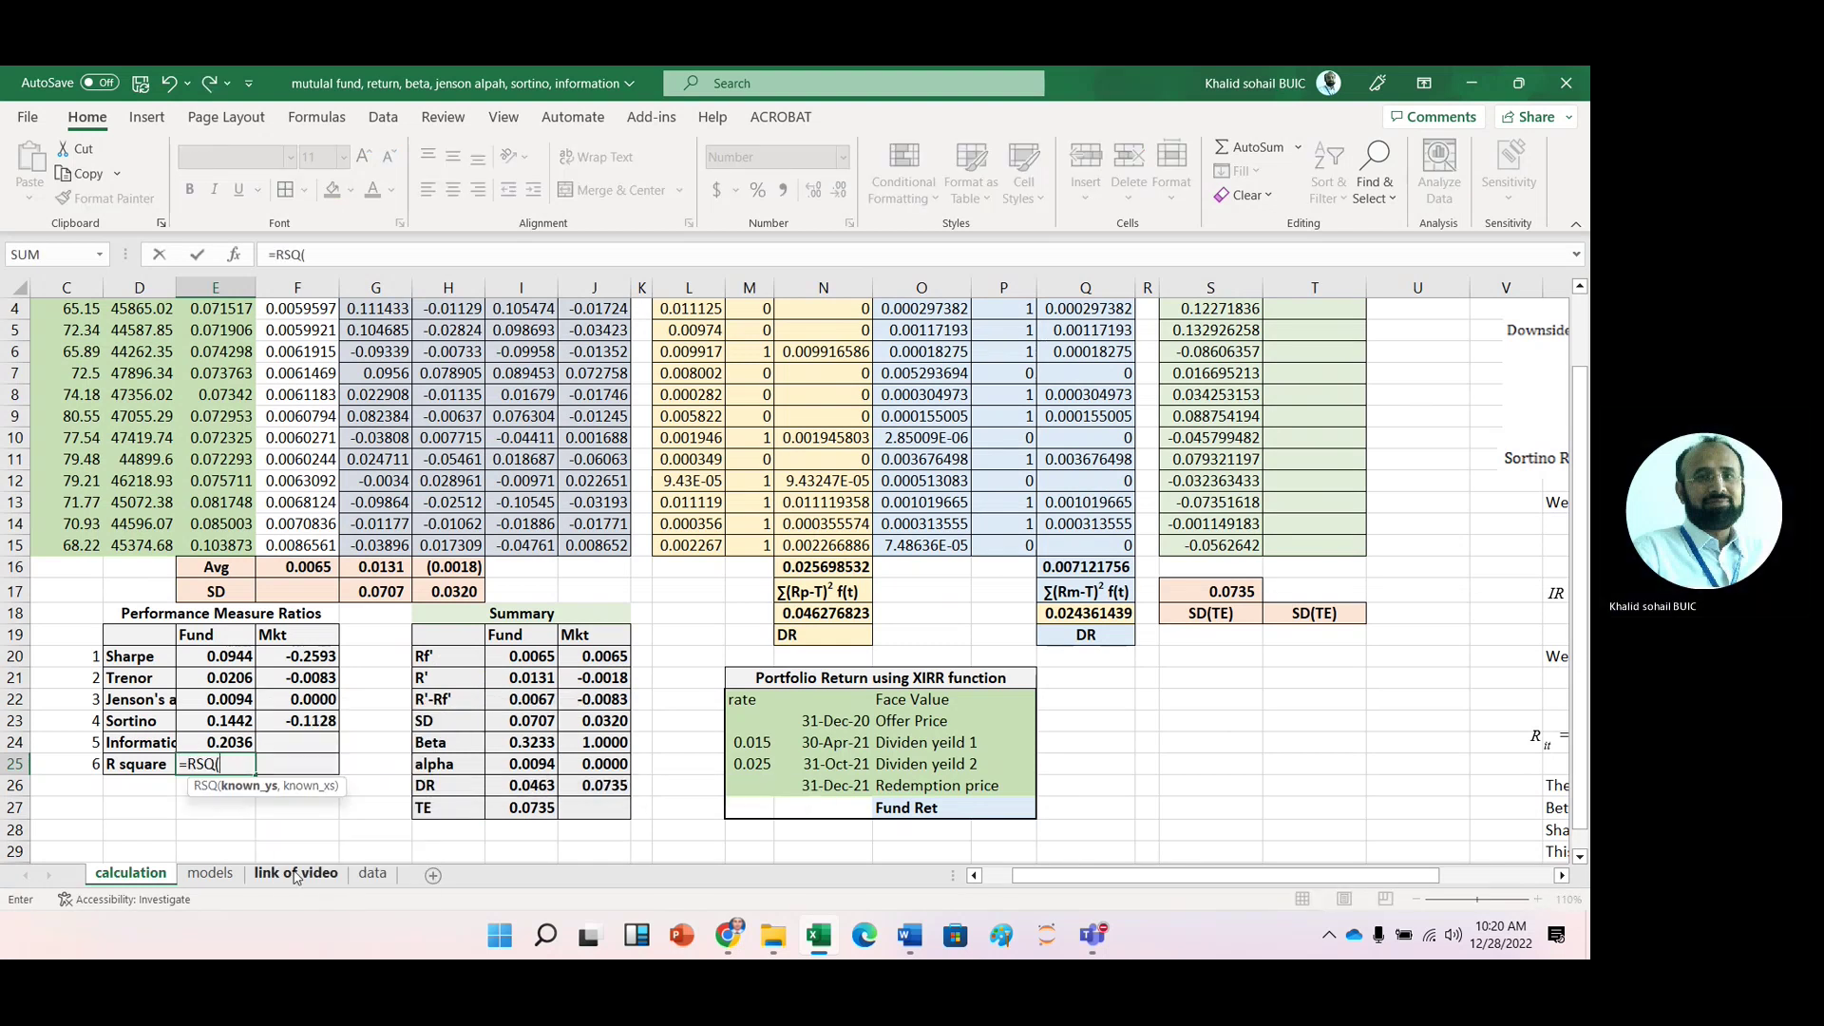
click(511, 548)
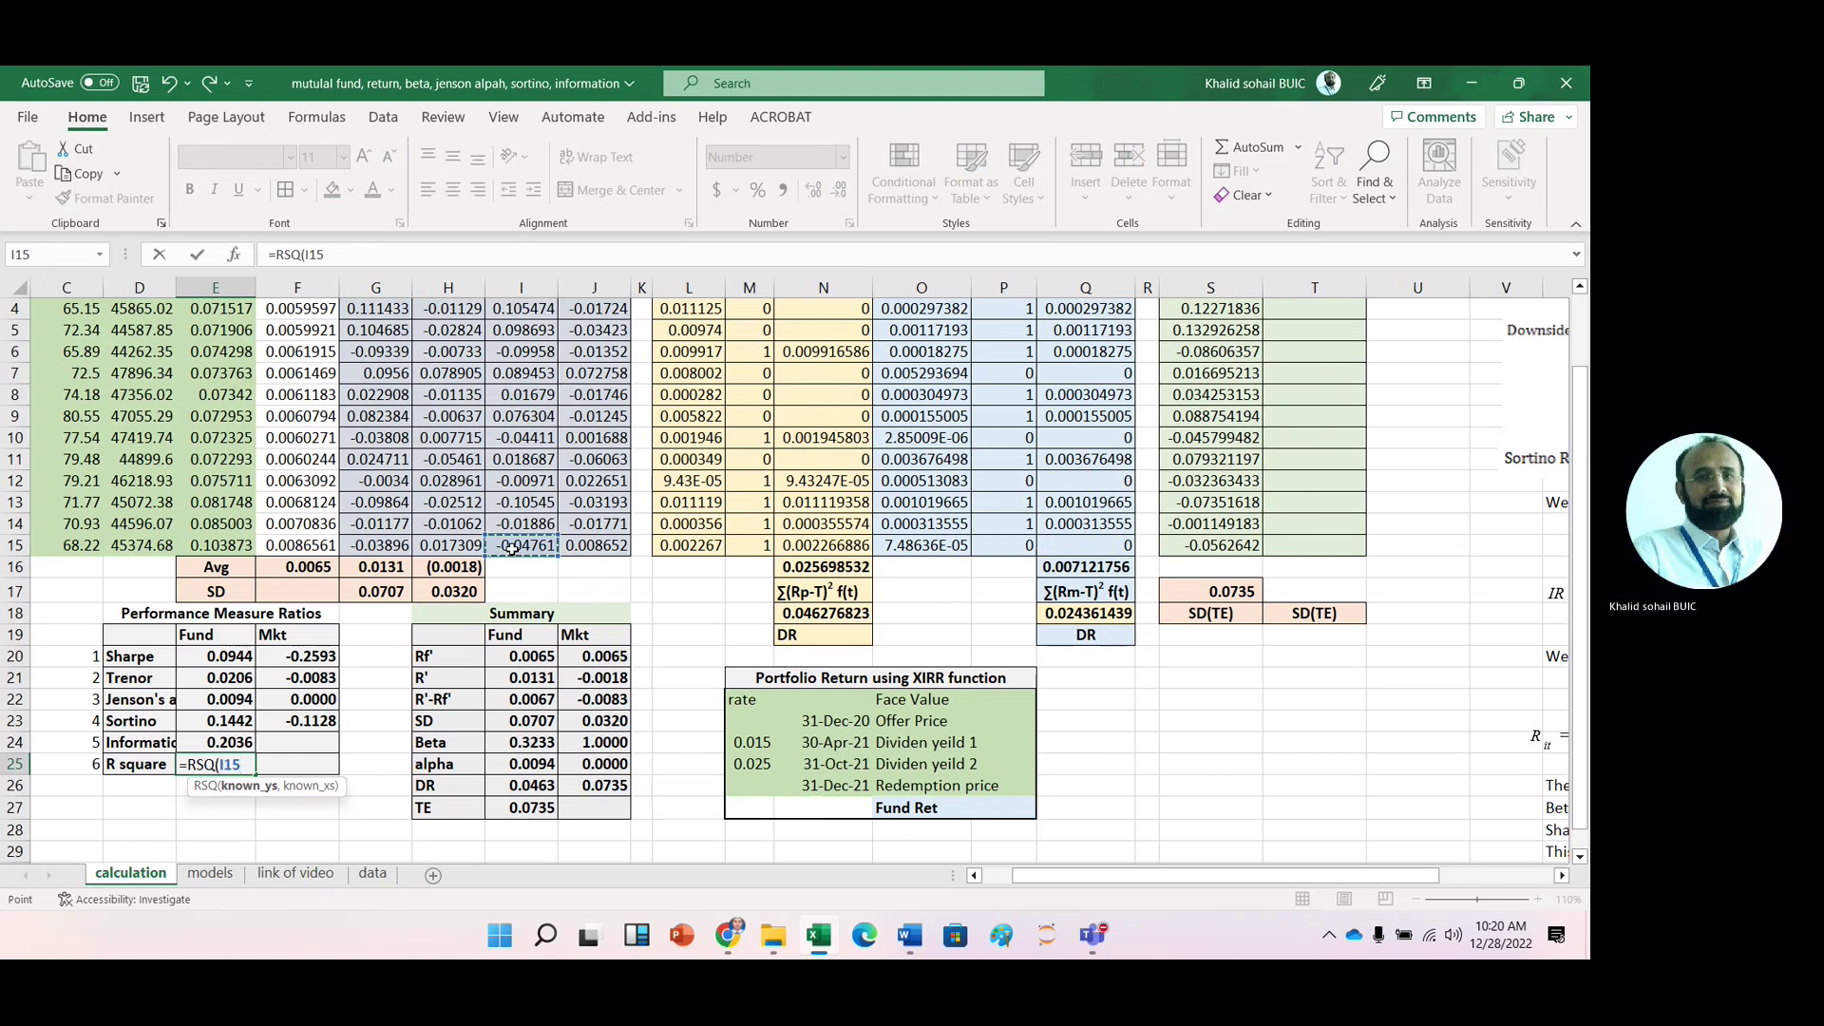
drag(511, 548, 521, 392)
text(,)
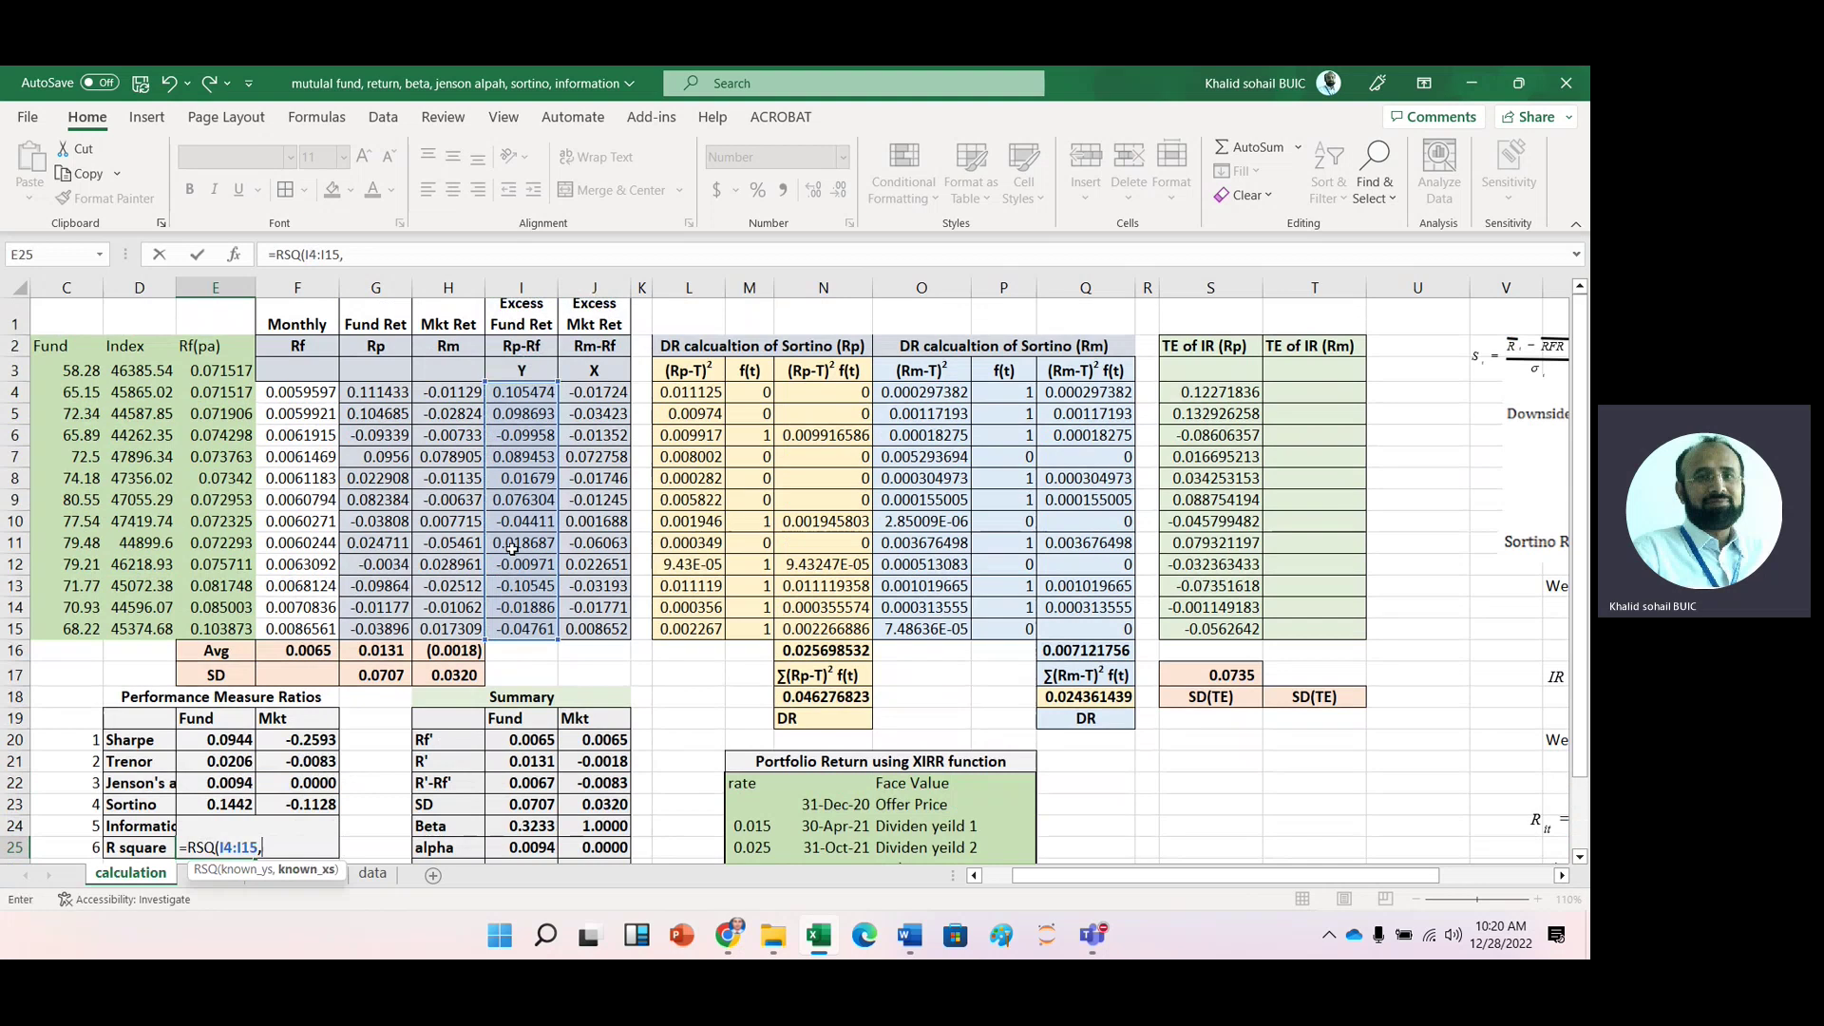
click(604, 399)
drag(605, 399, 606, 569)
key(shift+Down)
key(shift+Down)
key(shift+Down)
key(Tab)
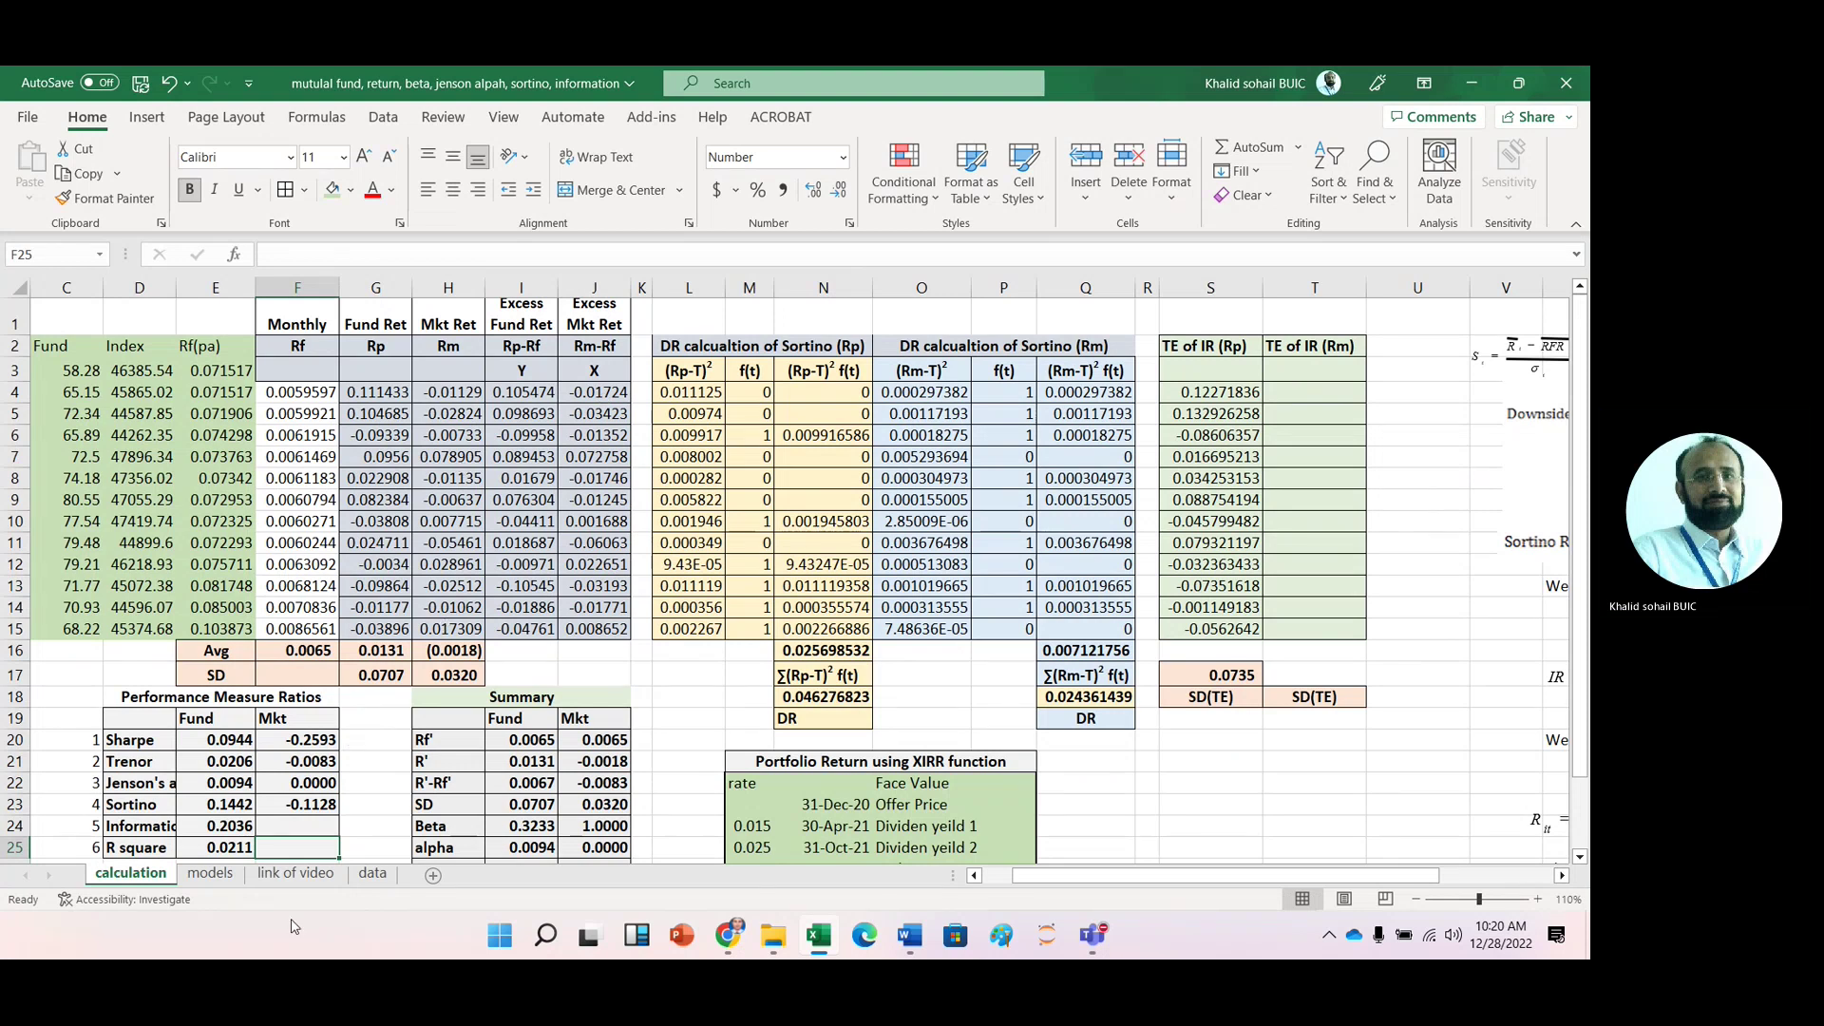
click(302, 804)
key(F2)
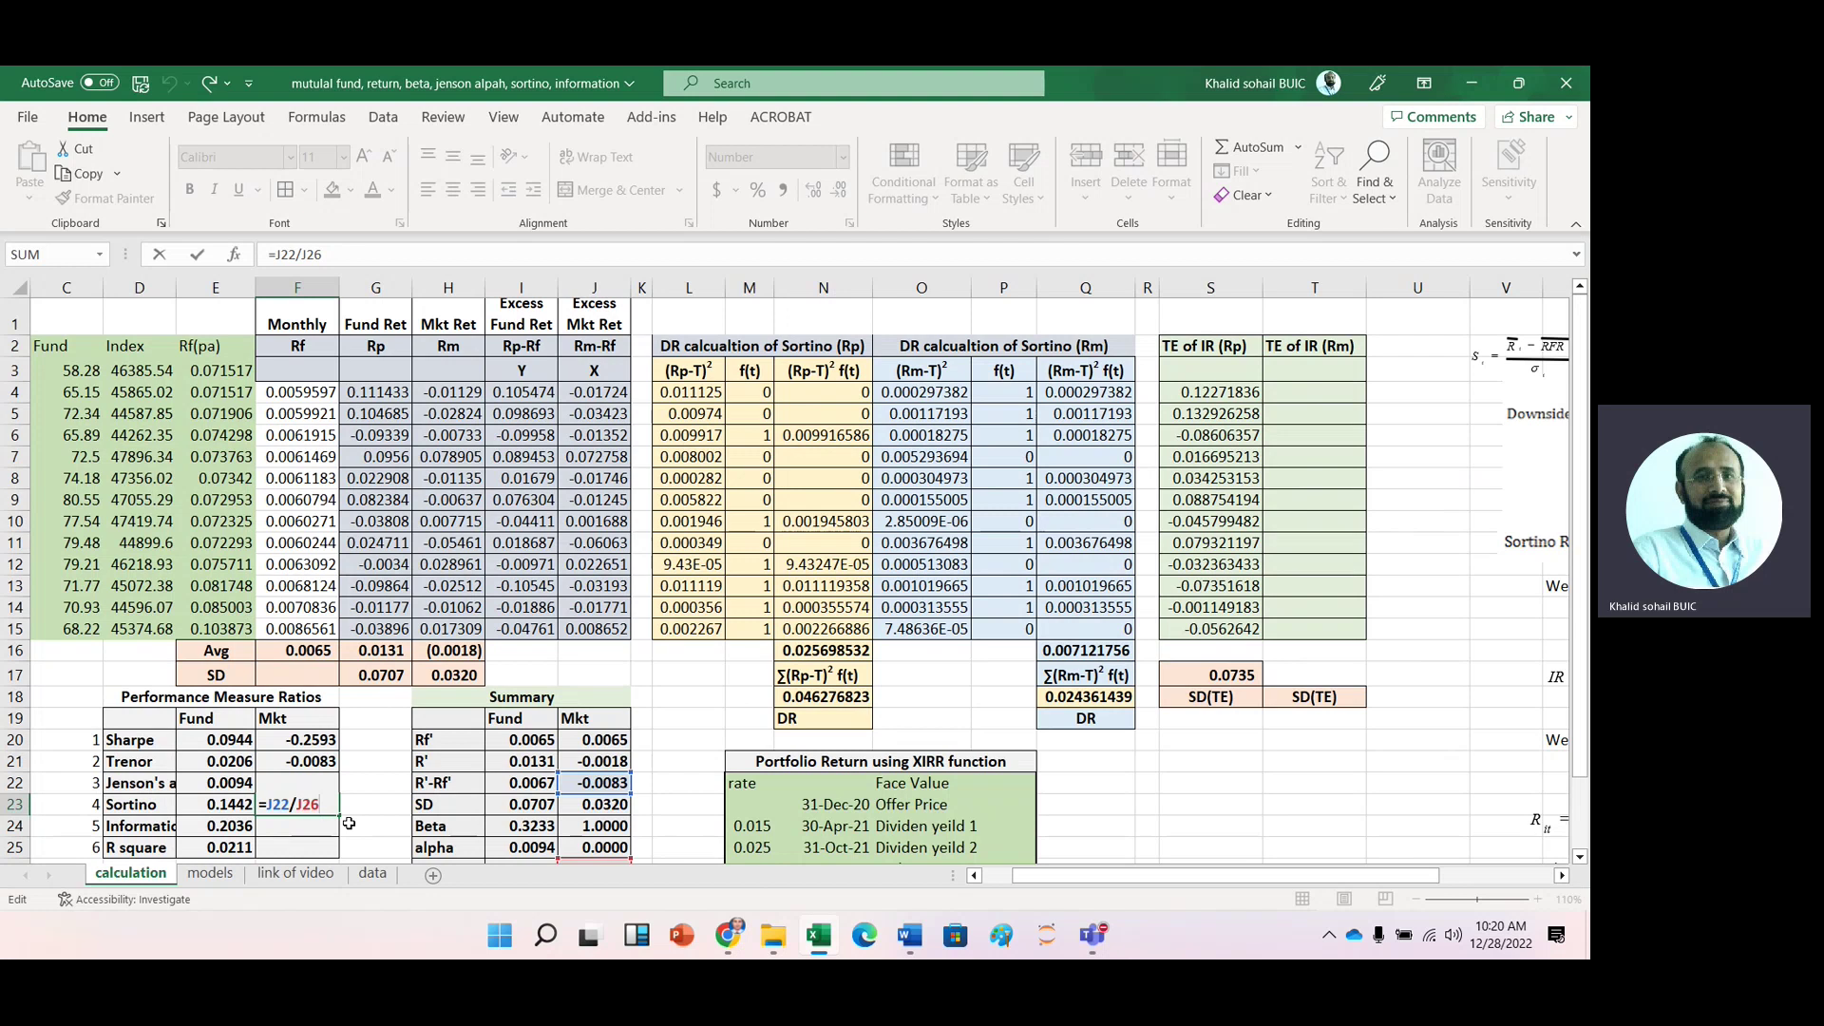
click(1580, 858)
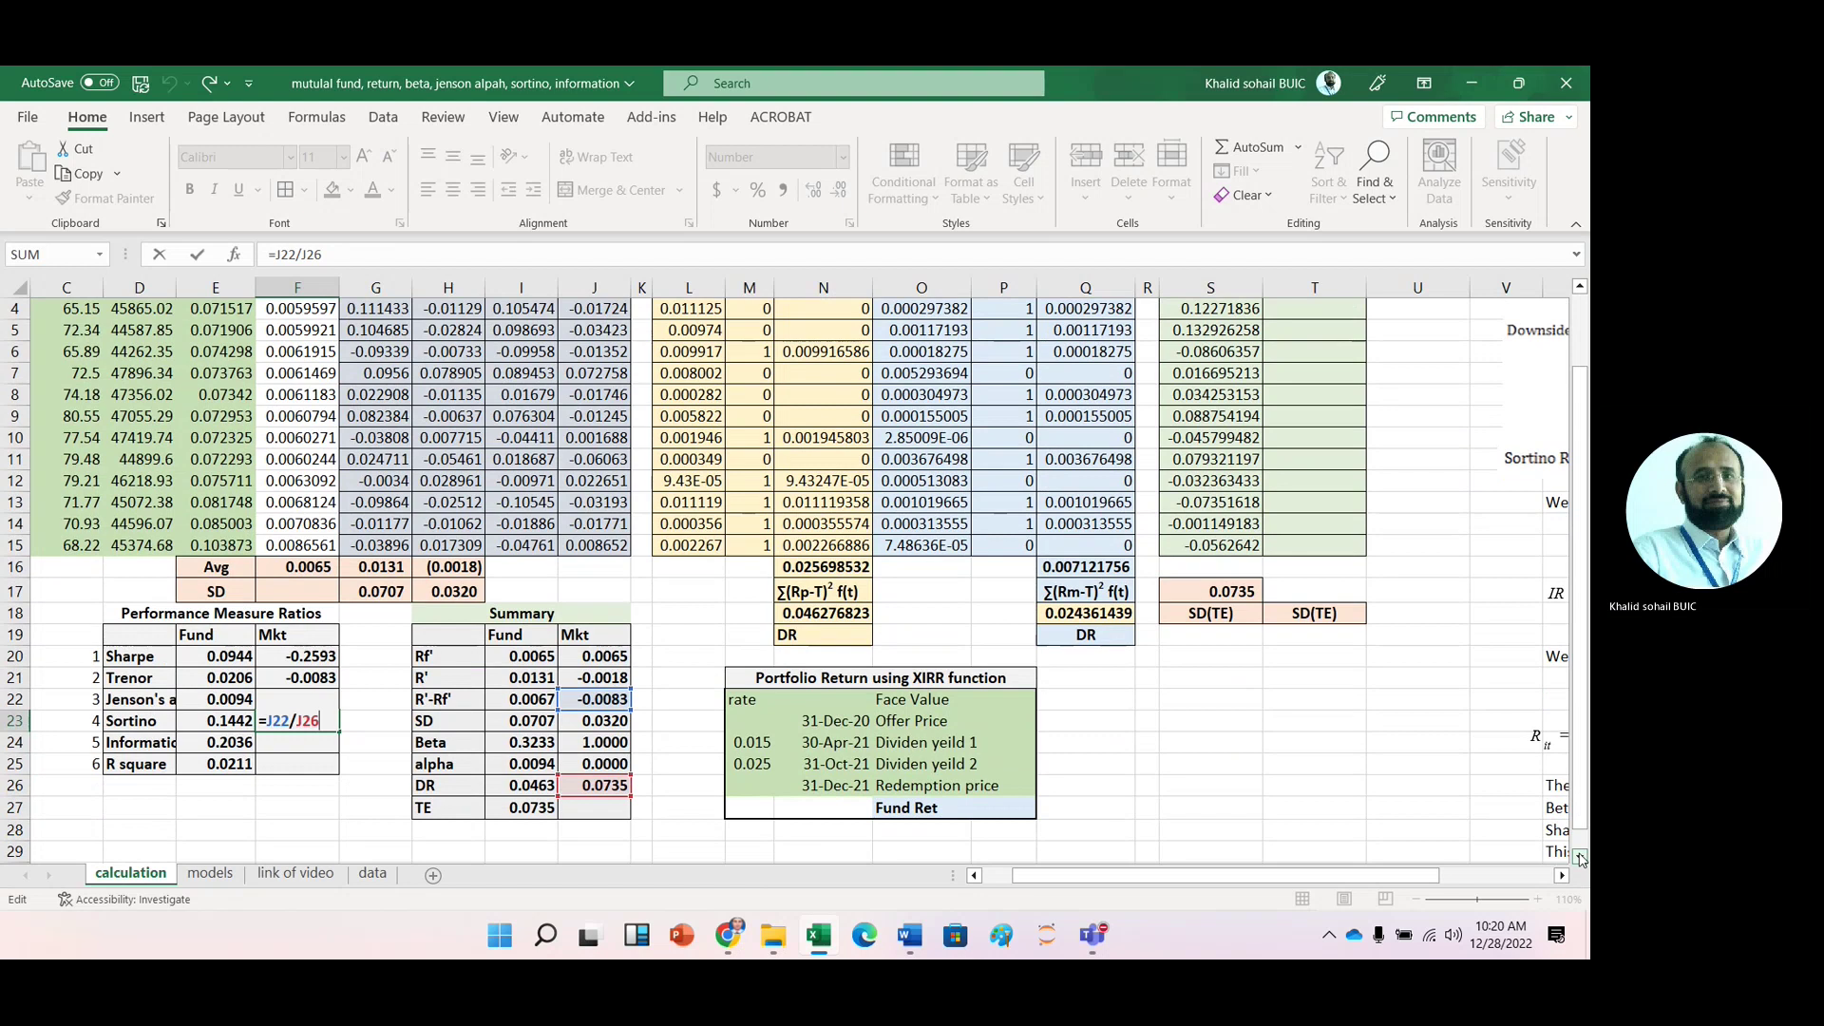
key(ctrl+Return)
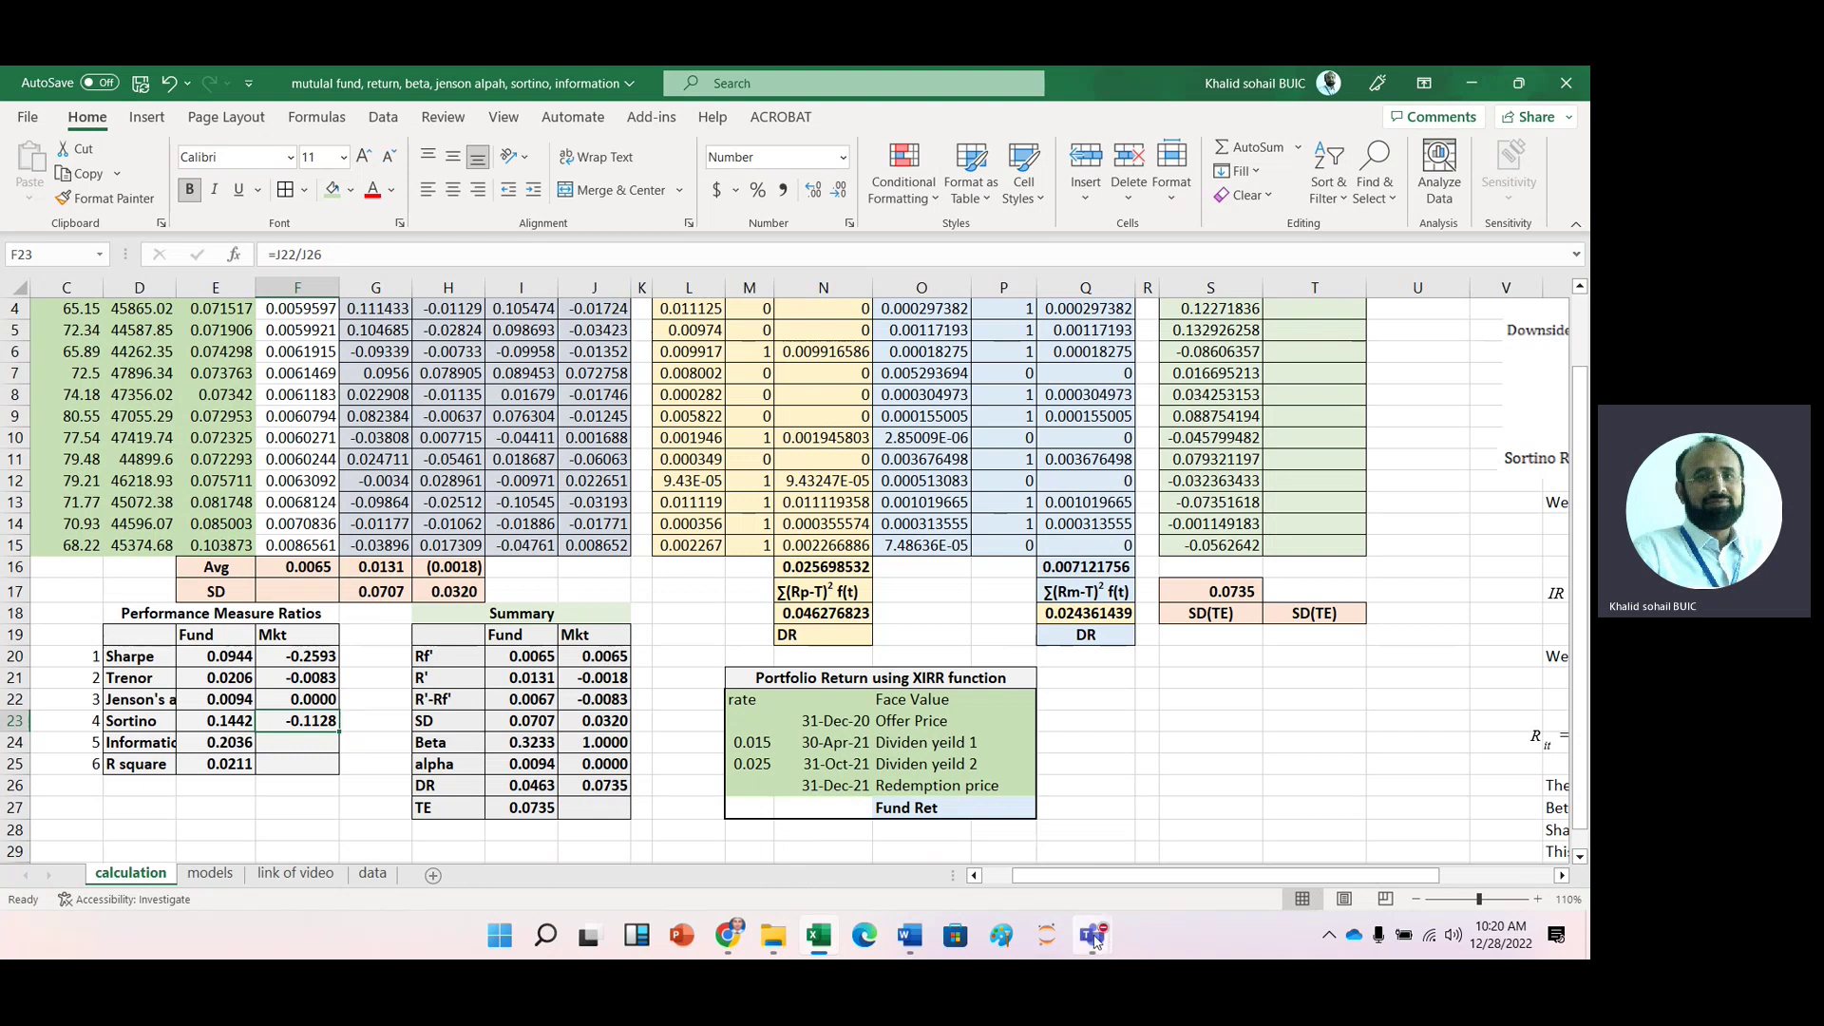
mouse_move(1096, 941)
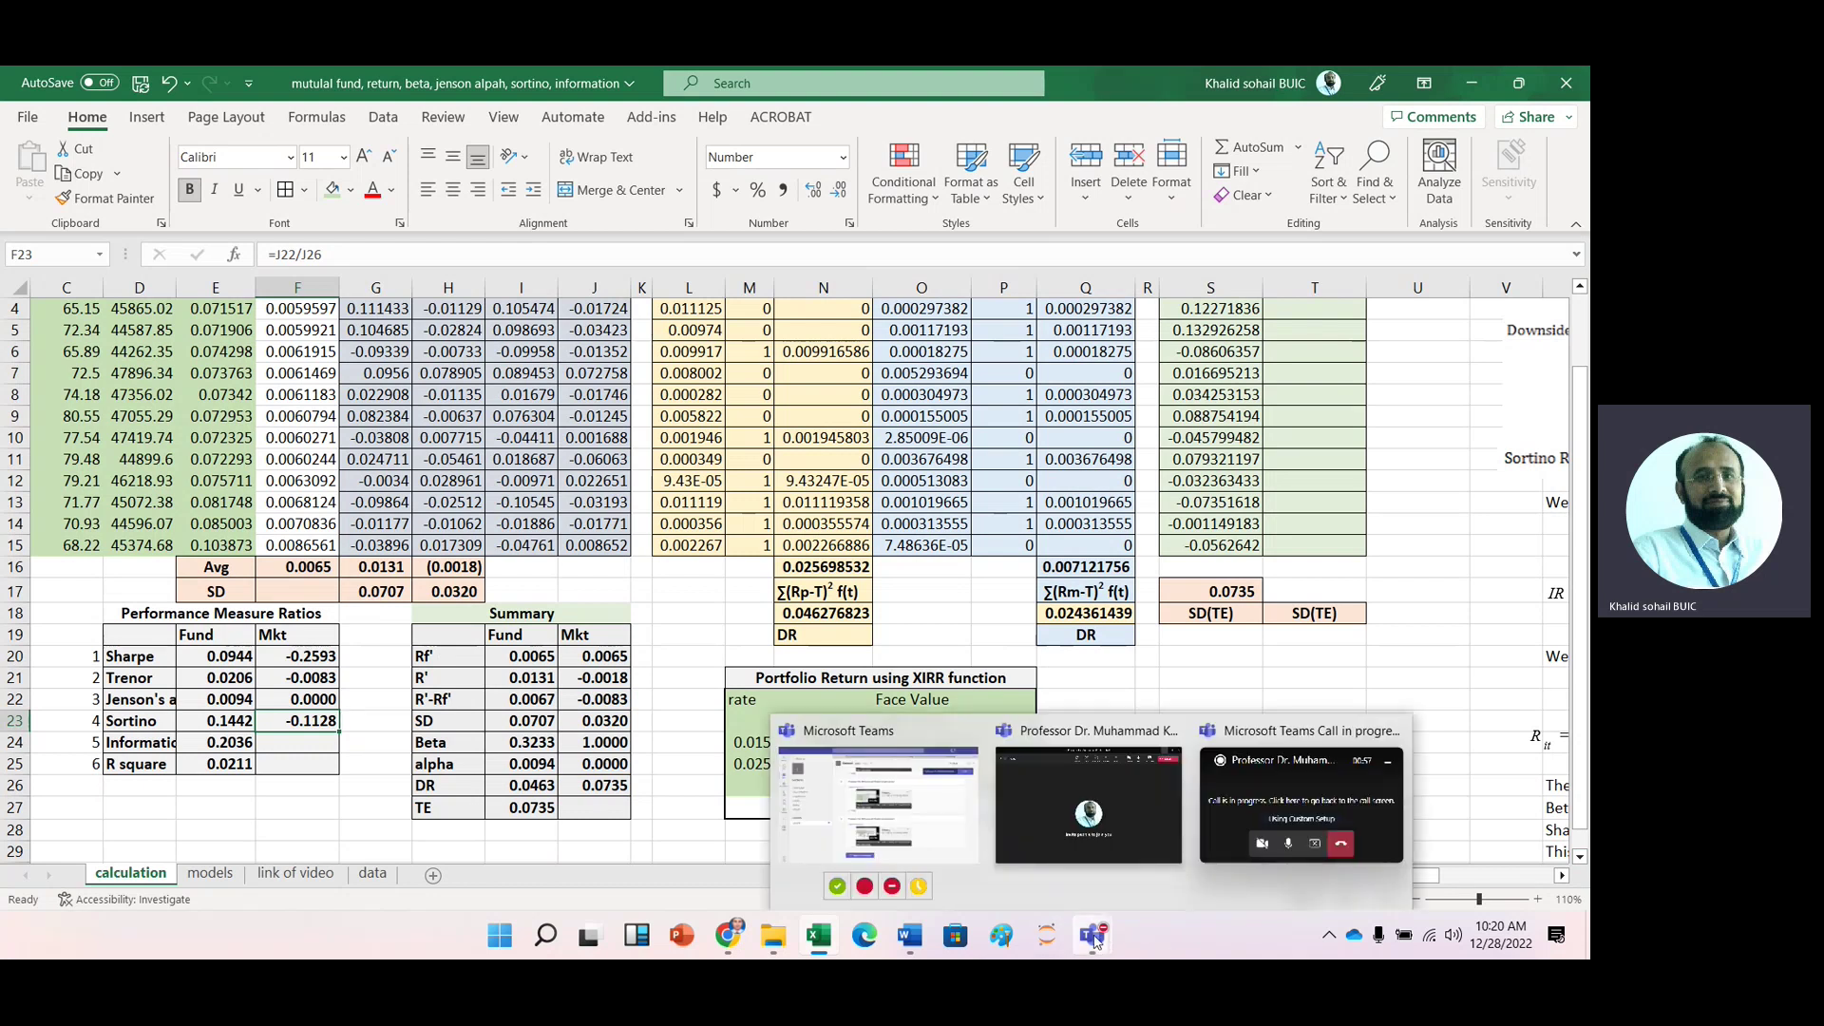
Step: Switch to the Teams meeting window and leave the call, confirming Leave
click(1086, 841)
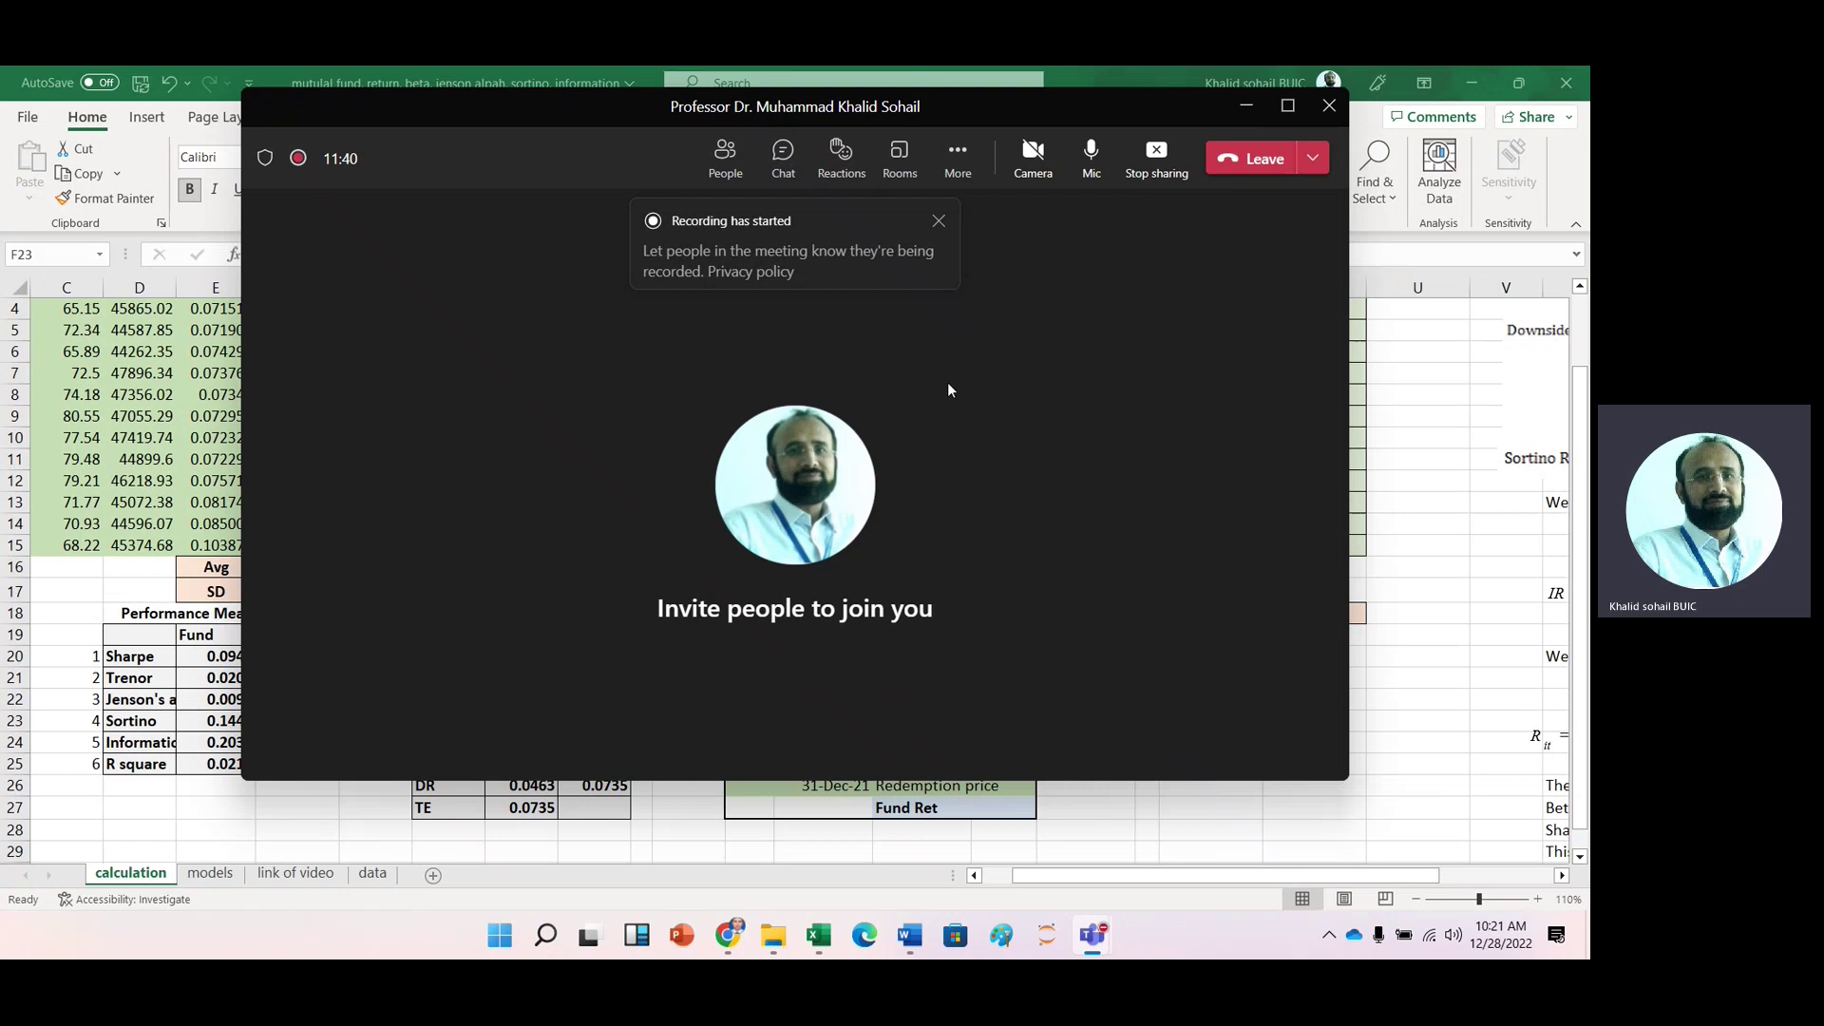
key(ctrl+shift+h)
click(891, 480)
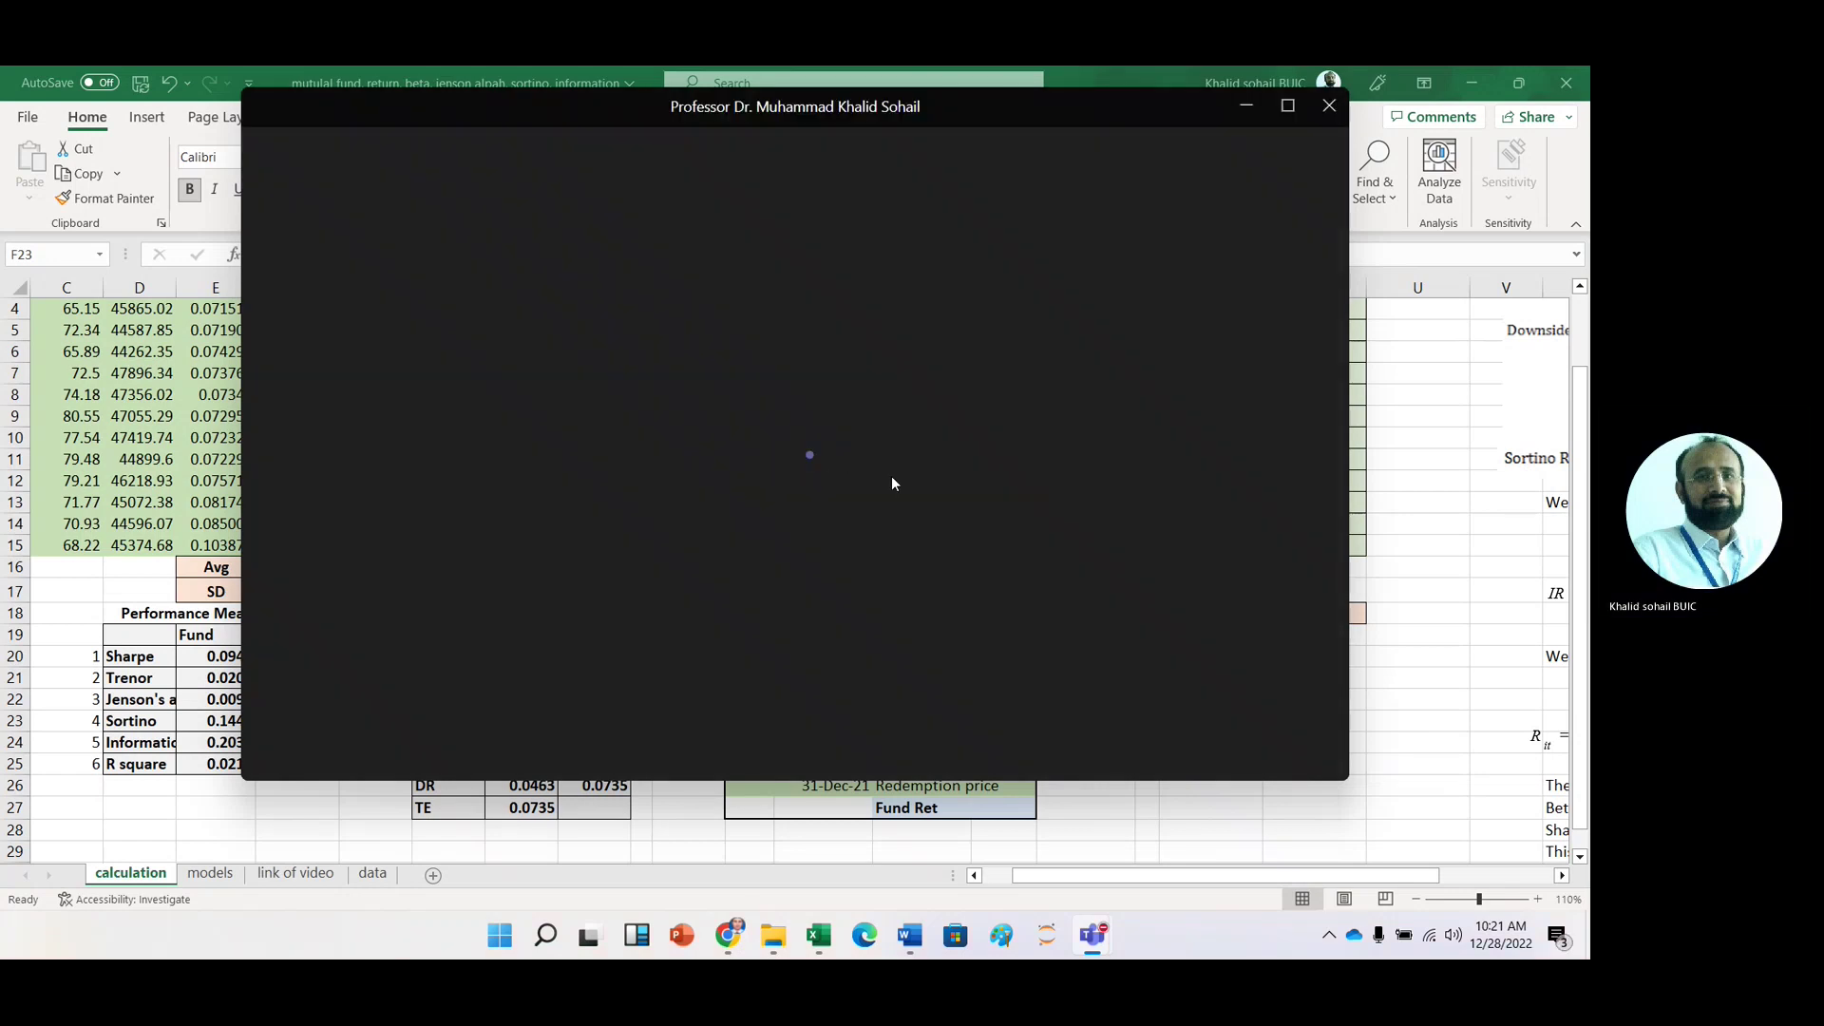